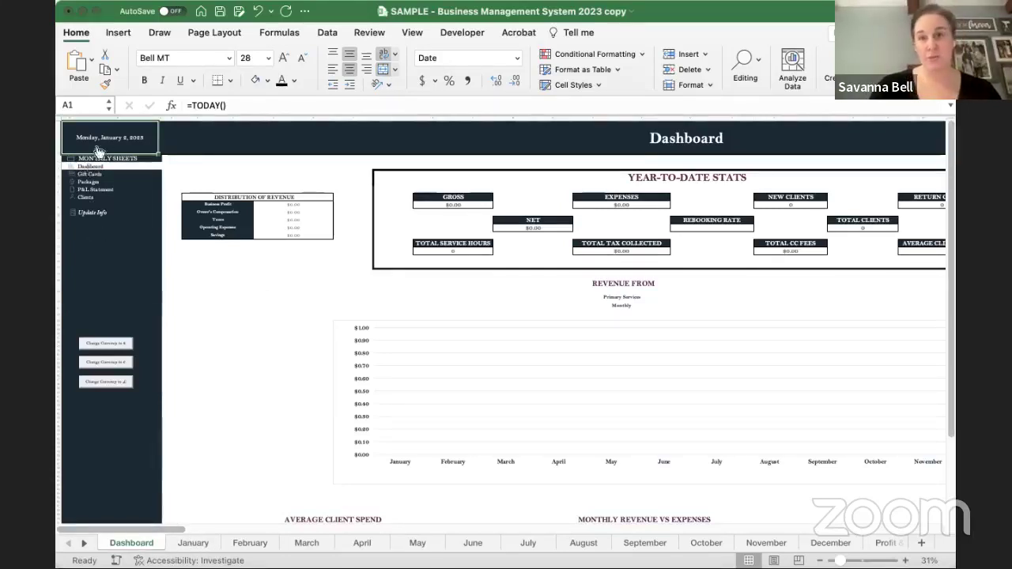
- Zoom the Dashboard sheet from 31% to about 56% so its links and revenue tables are legible
scroll(116, 222, up, 5)
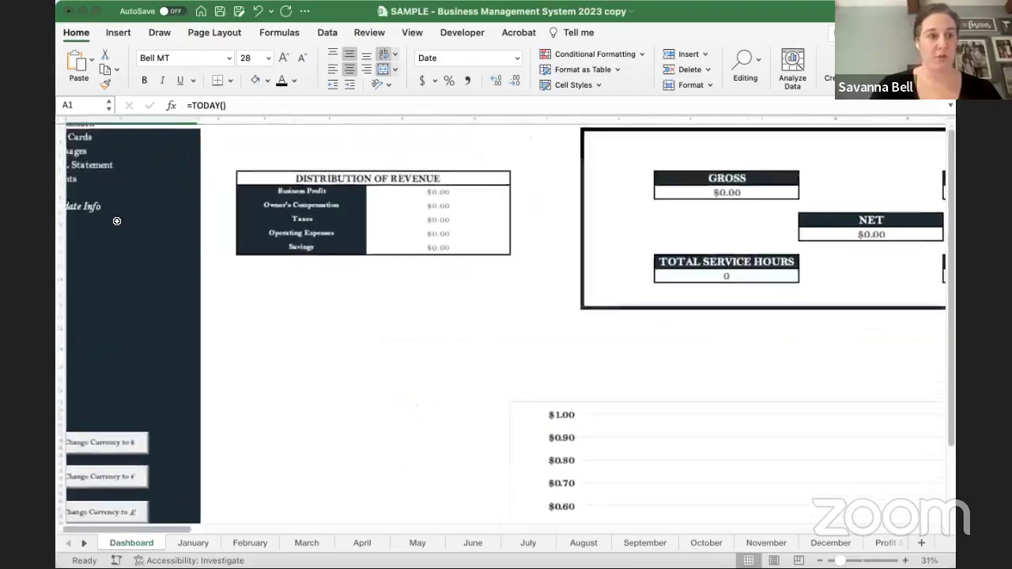
scroll(116, 222, up, 5)
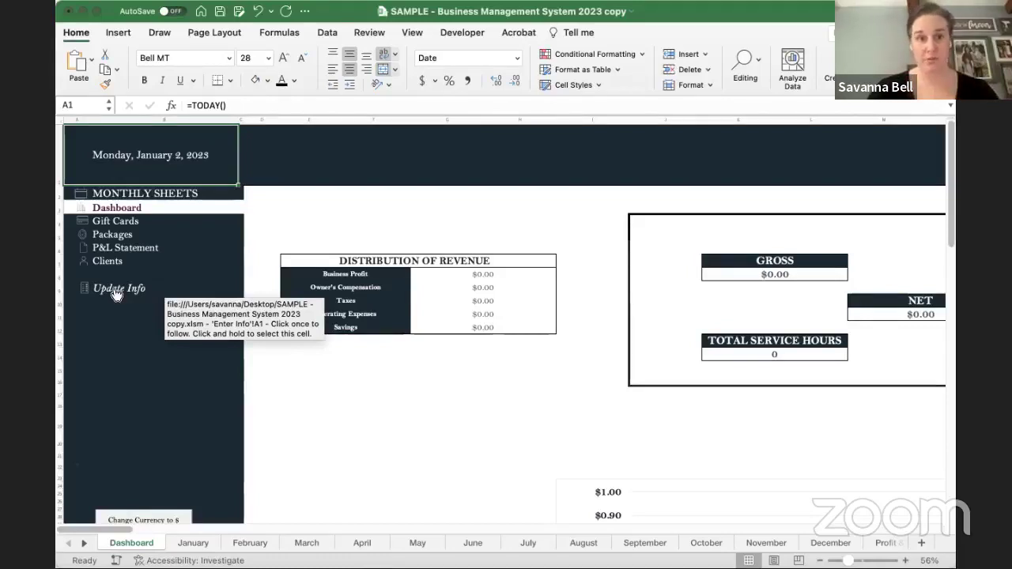
- Choose January in Dashboard cell B2's month dropdown and follow it to the January Calendar sheet
click(162, 196)
click(423, 227)
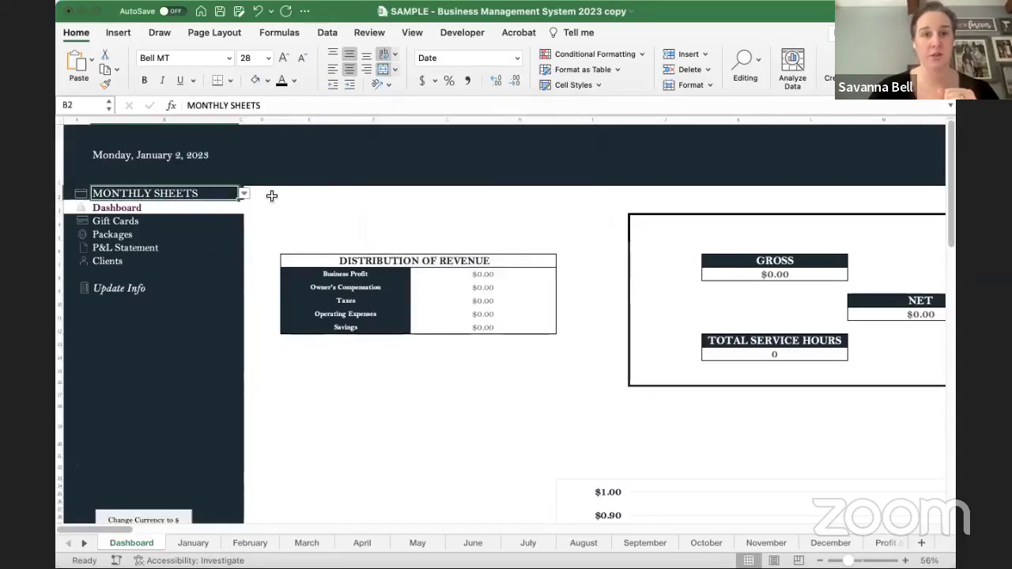
click(244, 194)
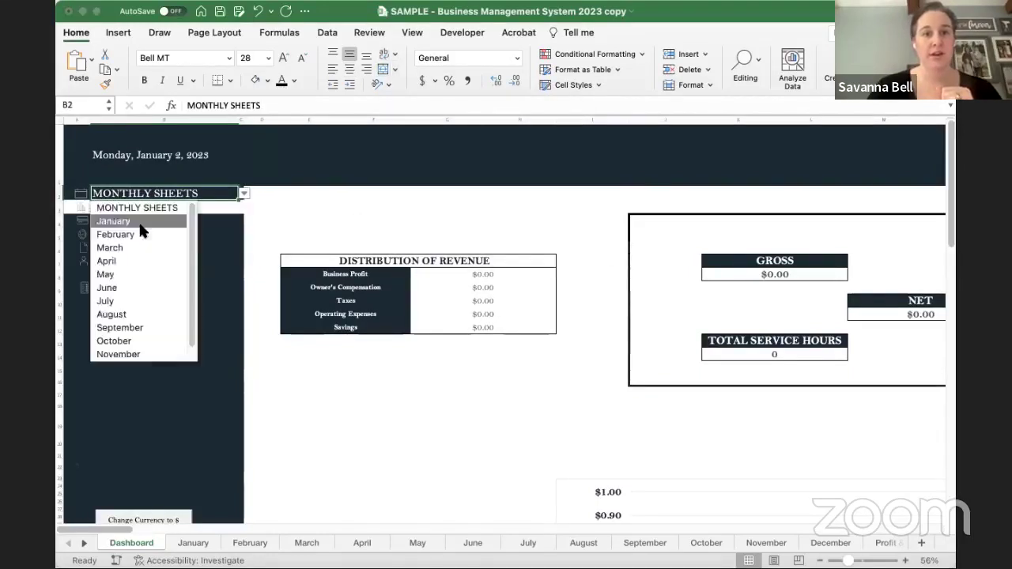
scroll(140, 292, down, 2)
scroll(140, 296, up, 2)
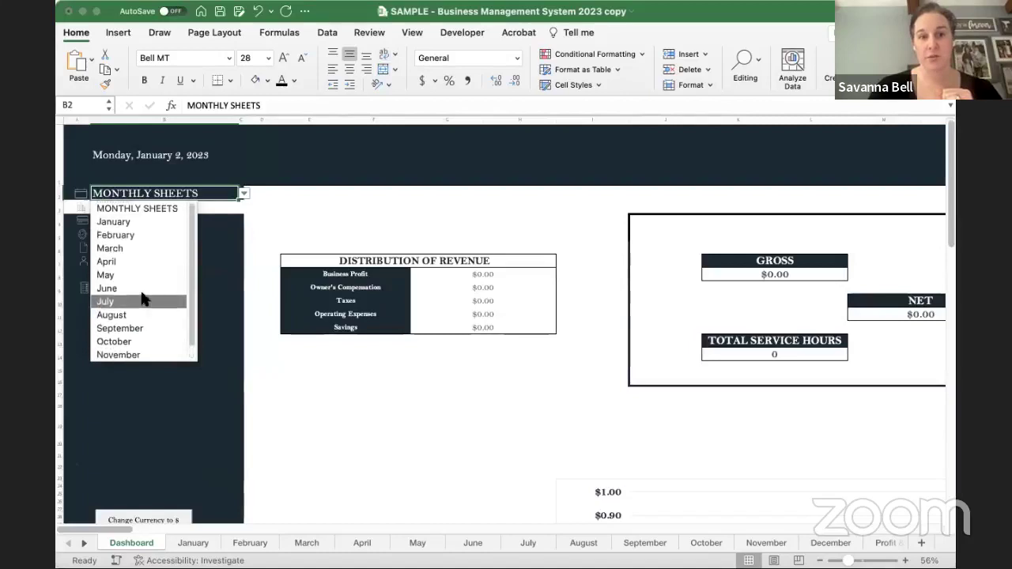
click(110, 220)
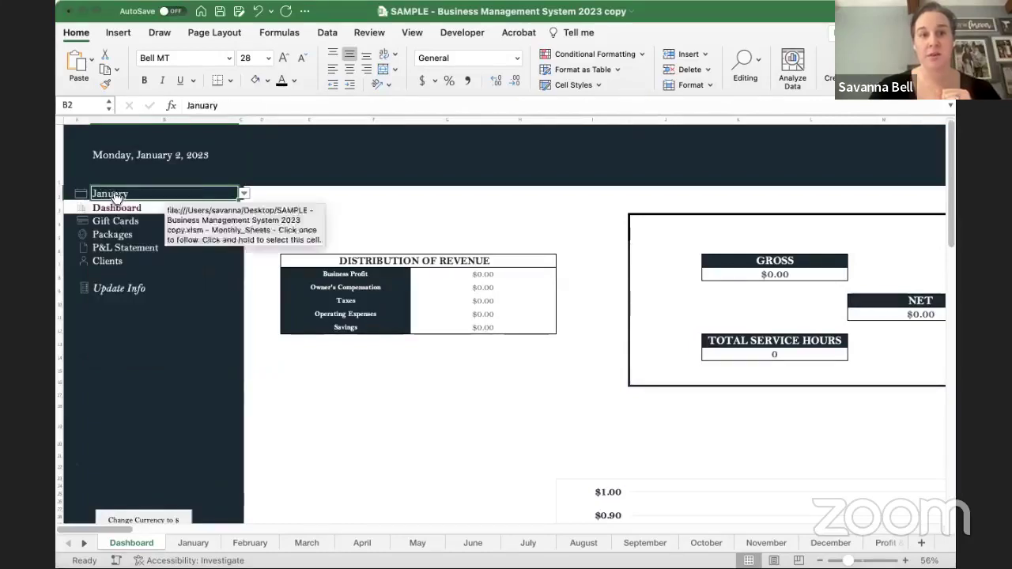
click(115, 198)
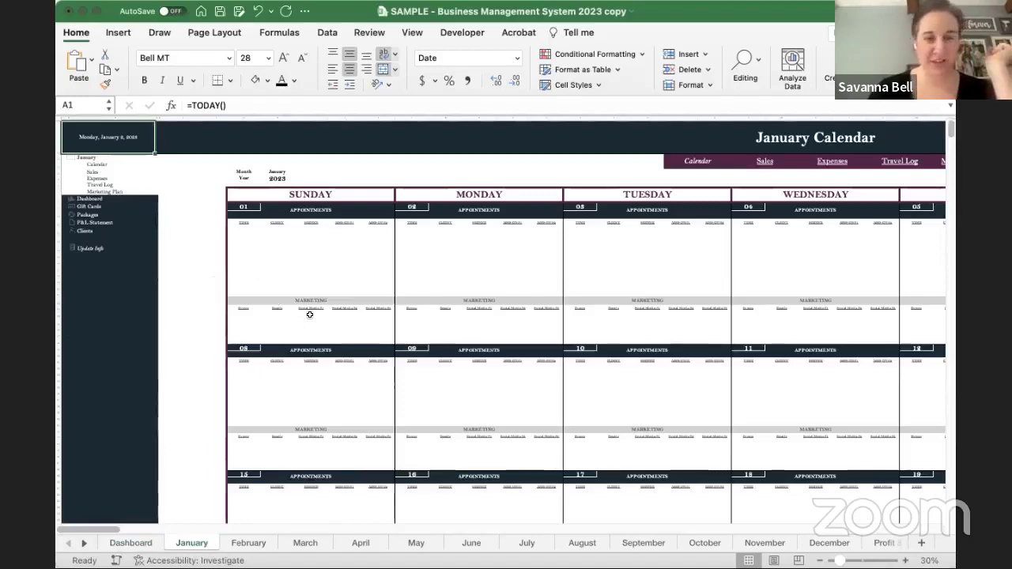
- Follow the Update Info link in the left navigation panel to the Enter Info sheet
scroll(180, 307, down, 2)
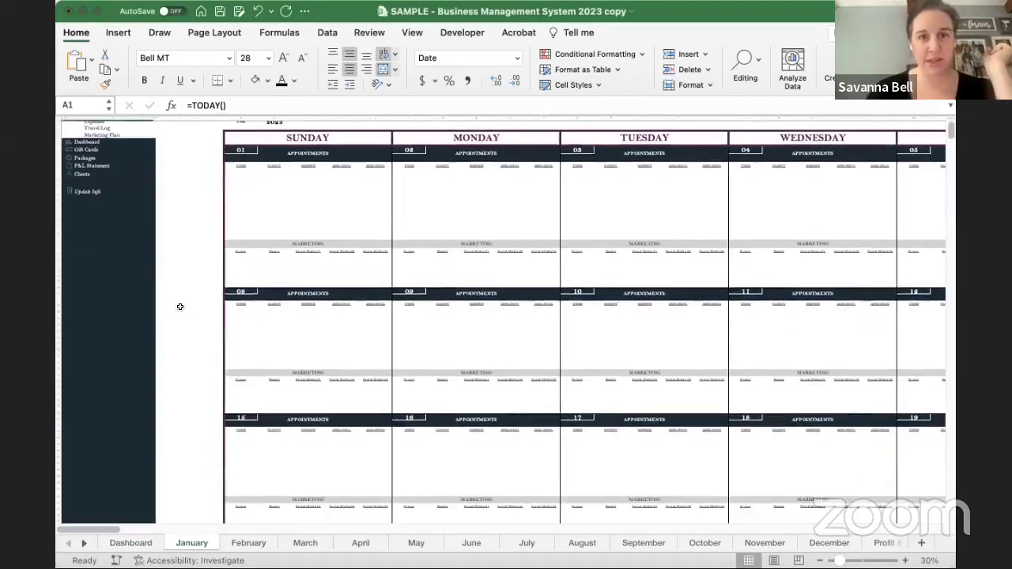
scroll(180, 306, up, 3)
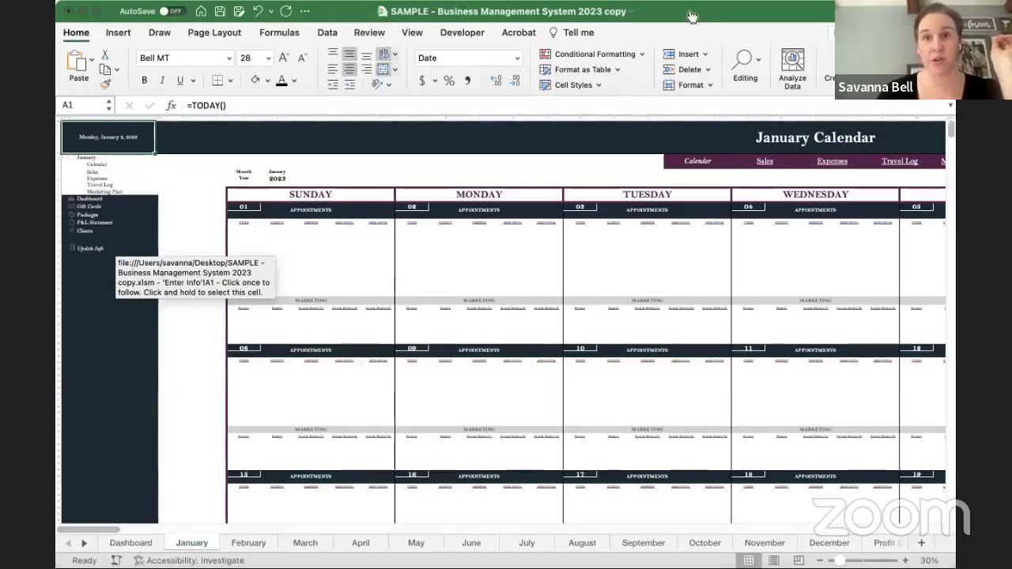
click(89, 250)
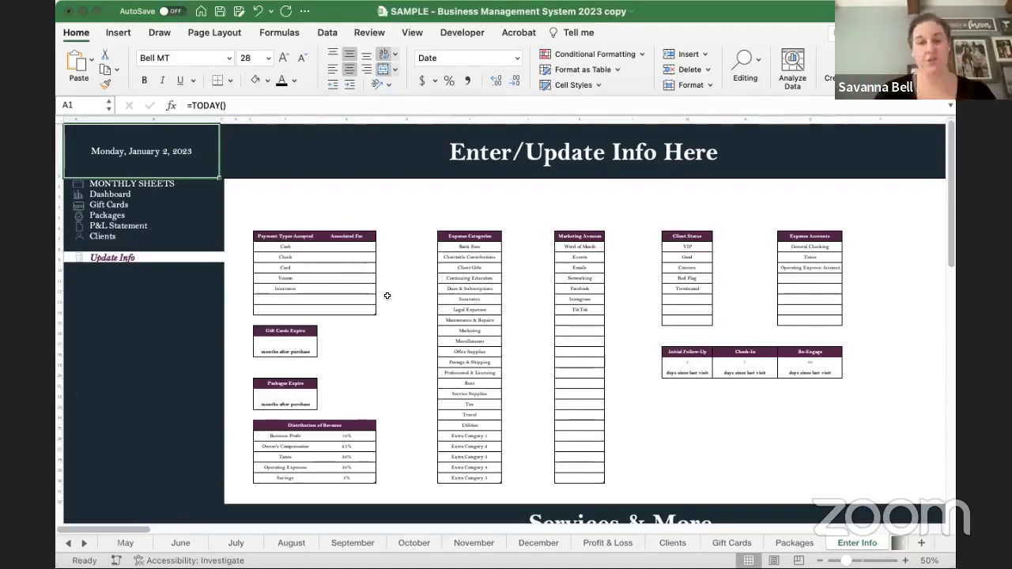
- Zoom in on the Payment Types Accepted table and select its listed types, Cash through Insurance
scroll(387, 295, up, 5)
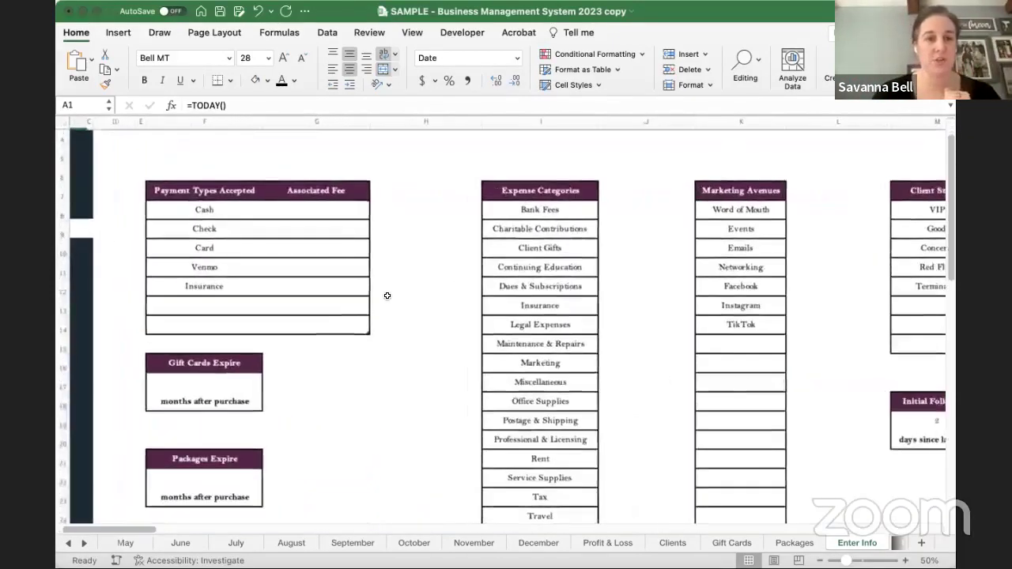
scroll(387, 295, up, 5)
scroll(484, 428, down, 1)
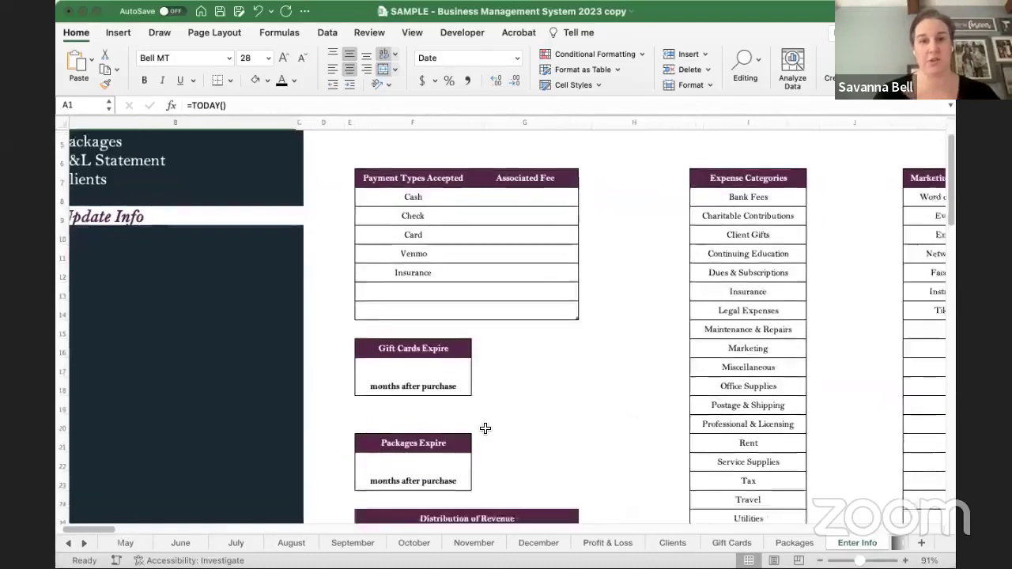
scroll(484, 427, right, 2)
scroll(485, 427, down, 1)
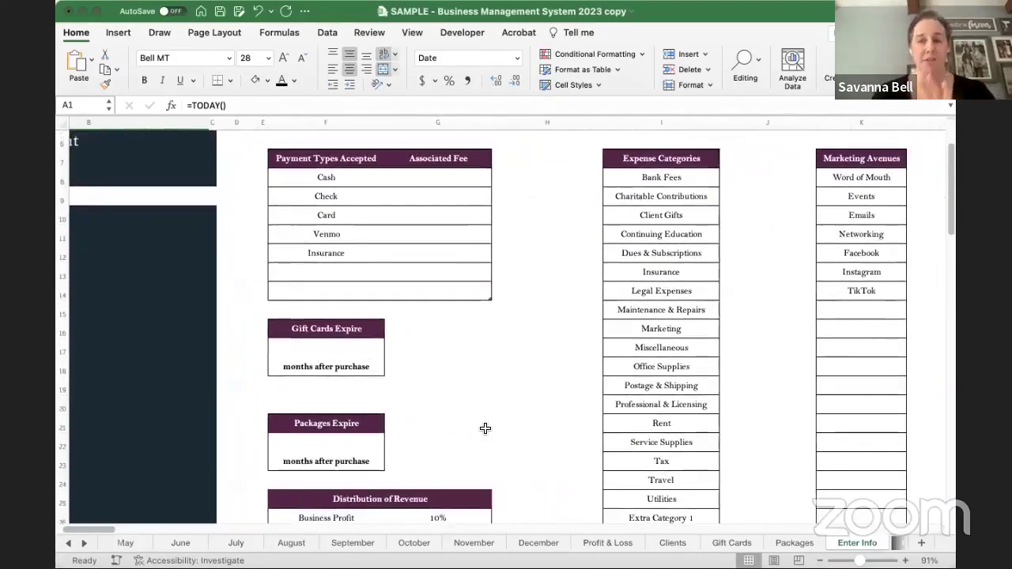
drag(324, 176, 328, 291)
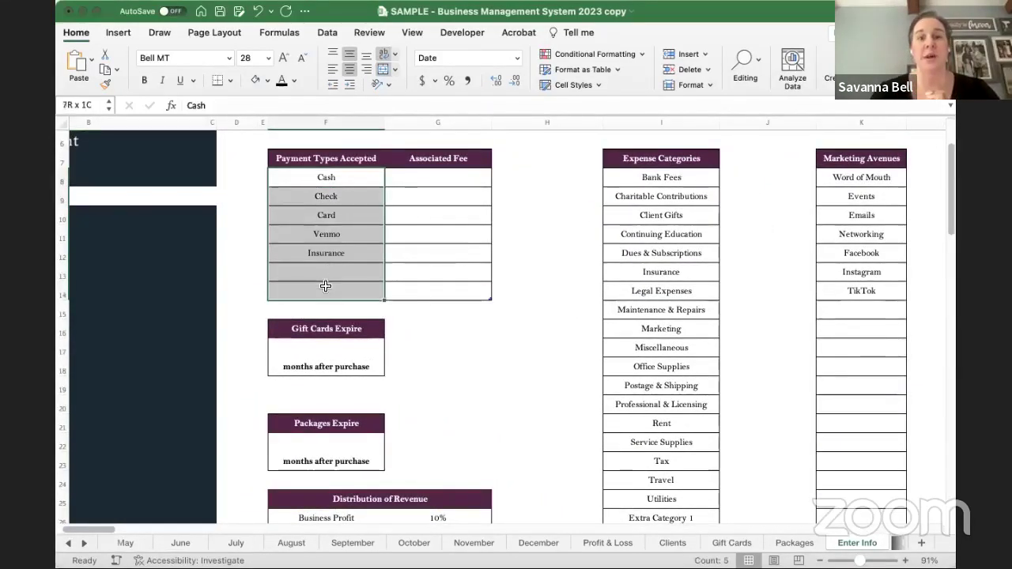
click(315, 175)
- Enter 2.5 in G10 so Card carries a 2.50% associated fee
key(Down)
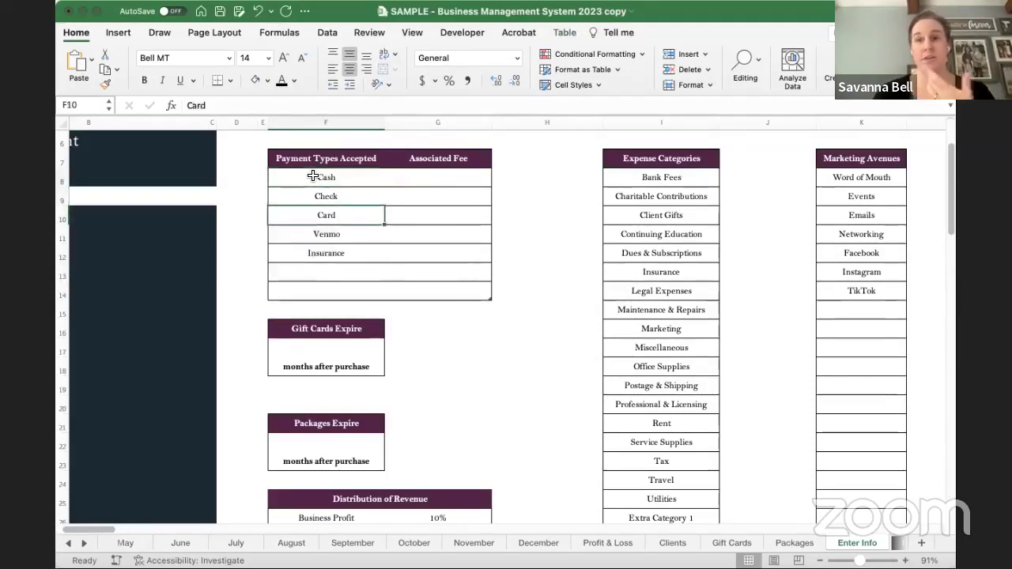
key(Down)
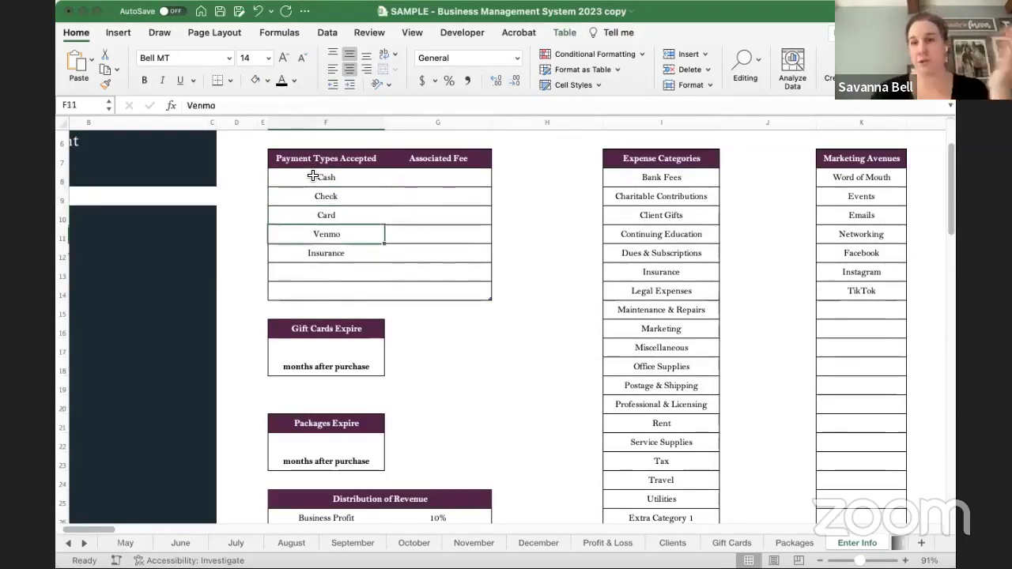
key(Down)
key(Down)
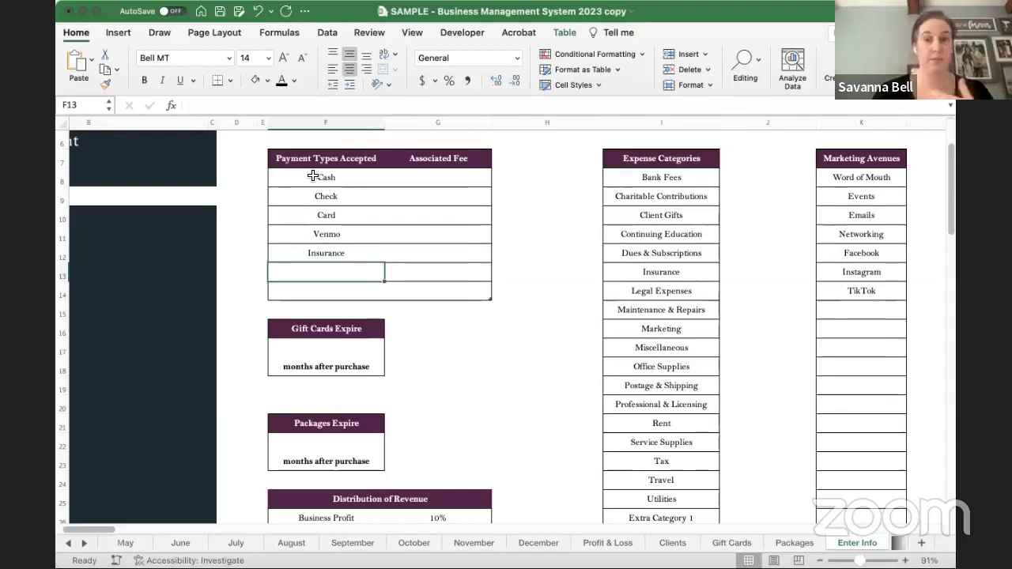
key(Up)
key(Up)
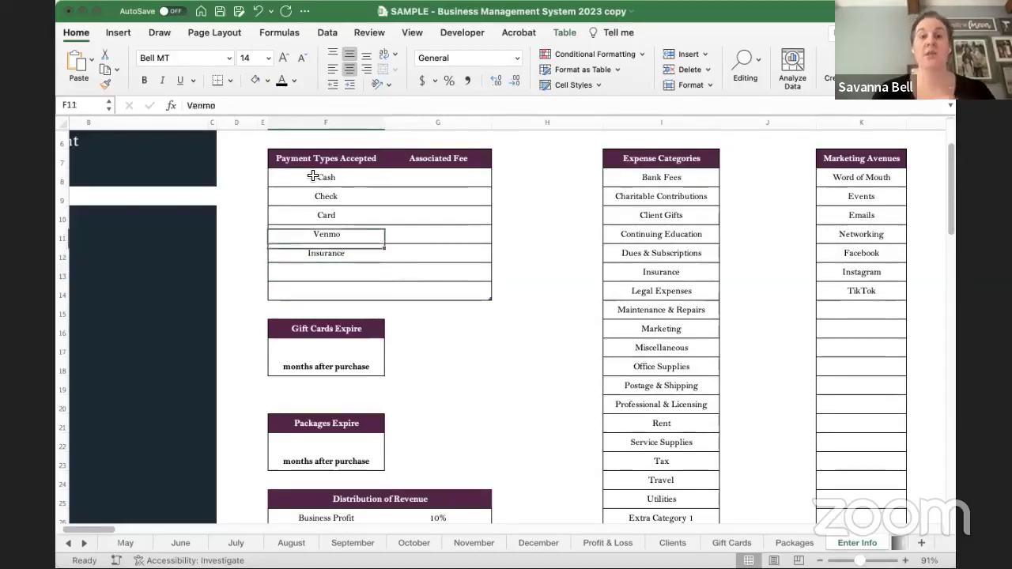
key(Up)
key(Right)
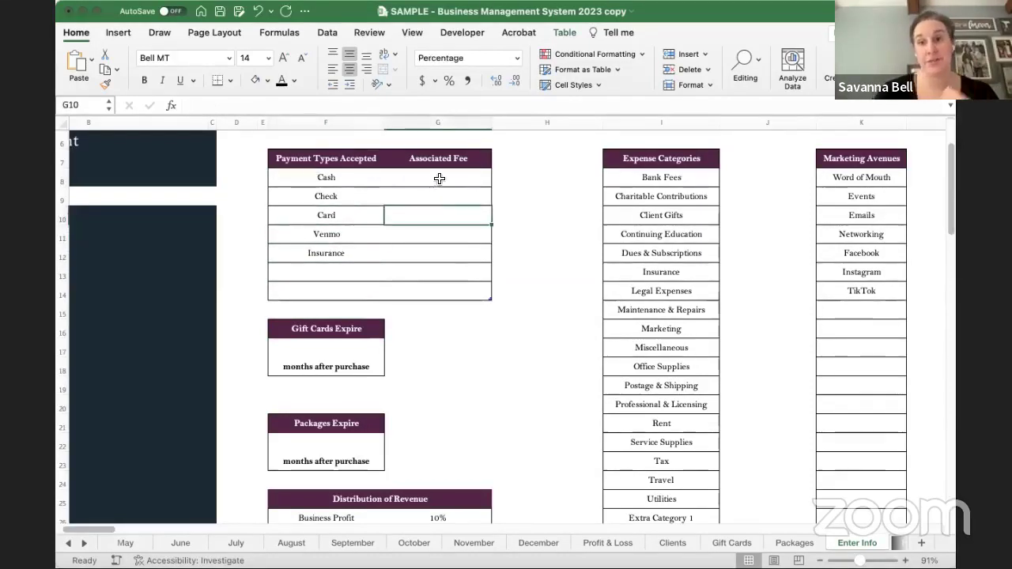
text(2.)
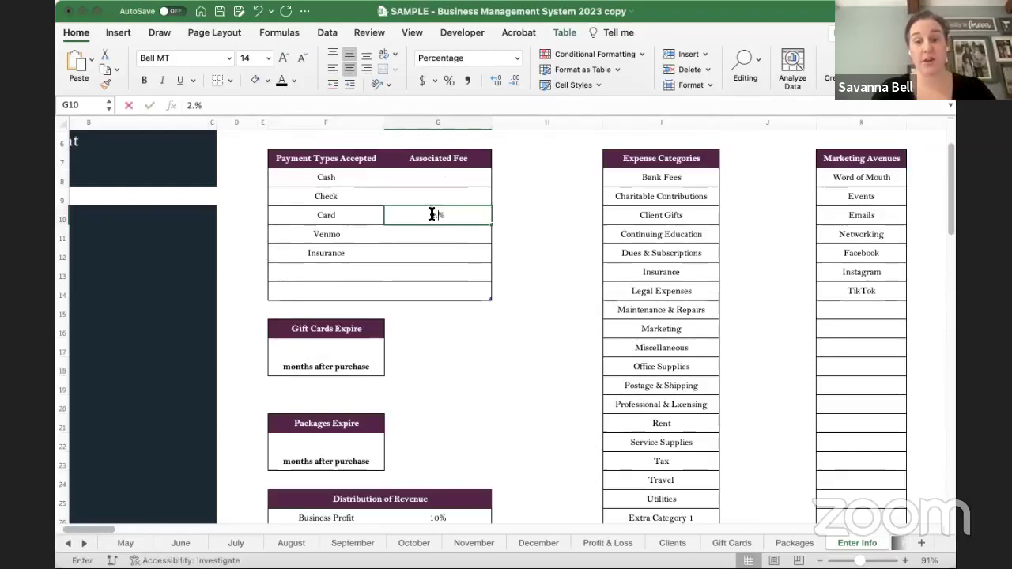
text(5)
key(Return)
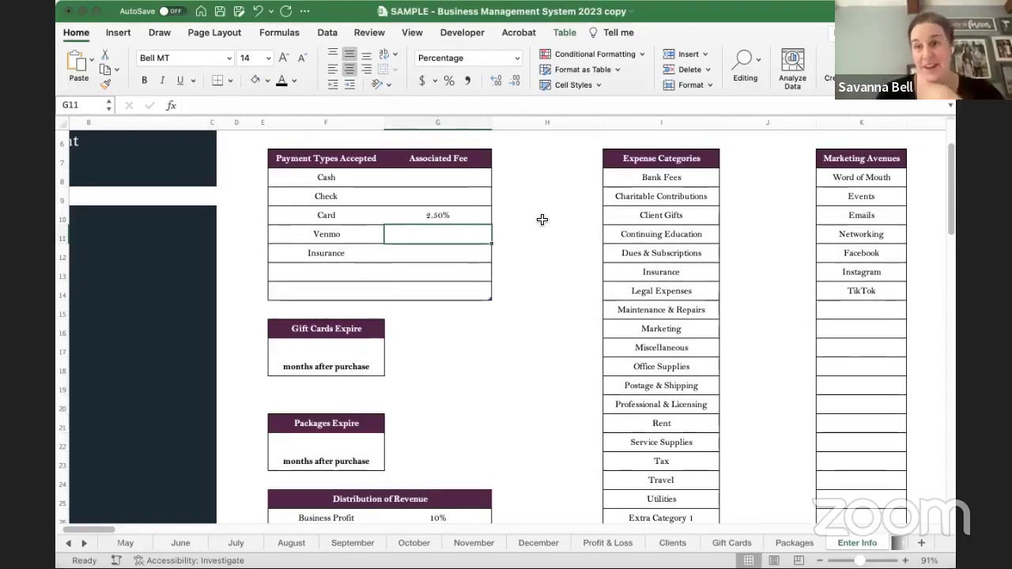
- Enter 24 in F17 (Gift Cards Expire) and 12 in F22 (Packages Expire), both in months
click(325, 355)
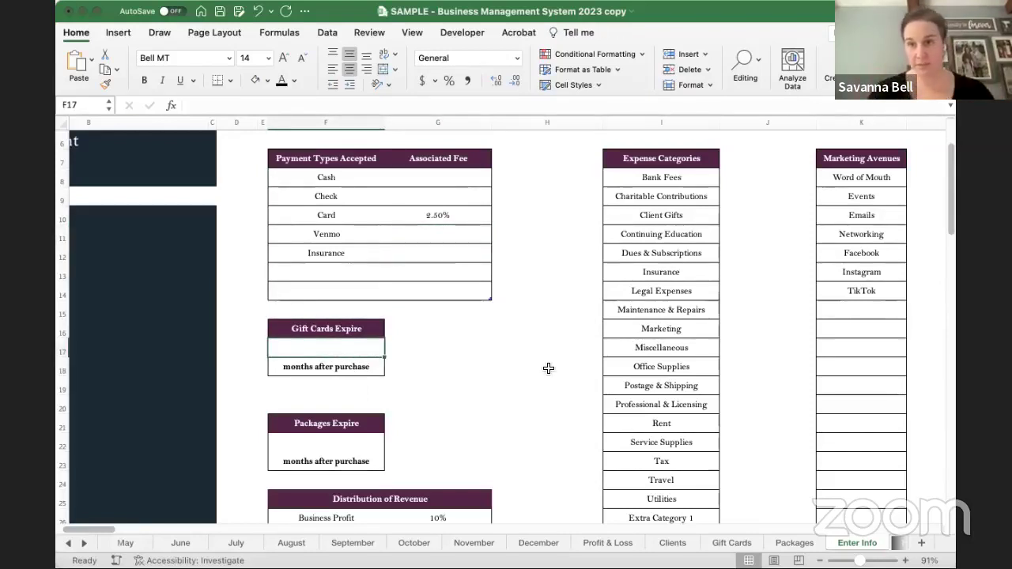
text(24)
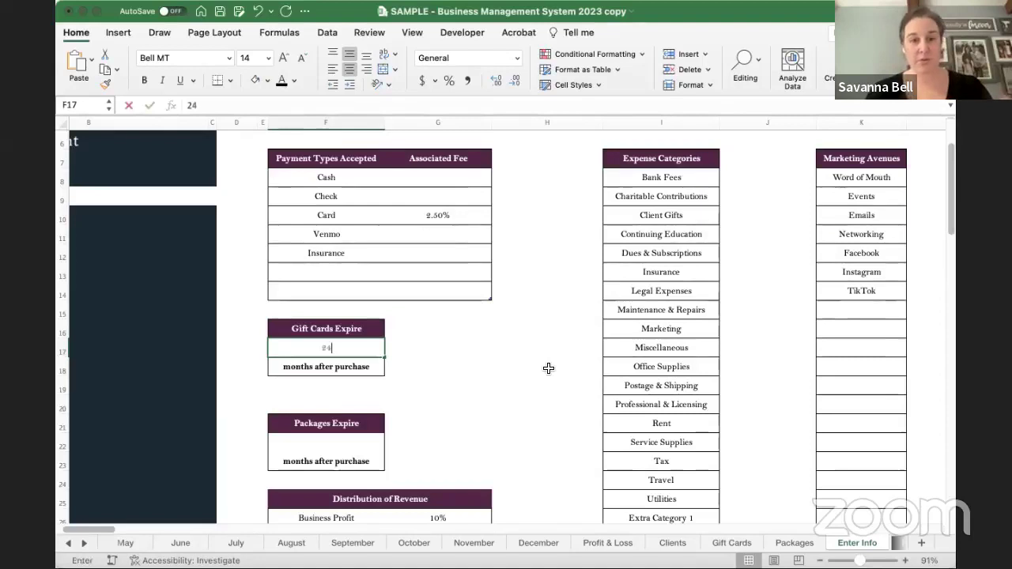
key(Return)
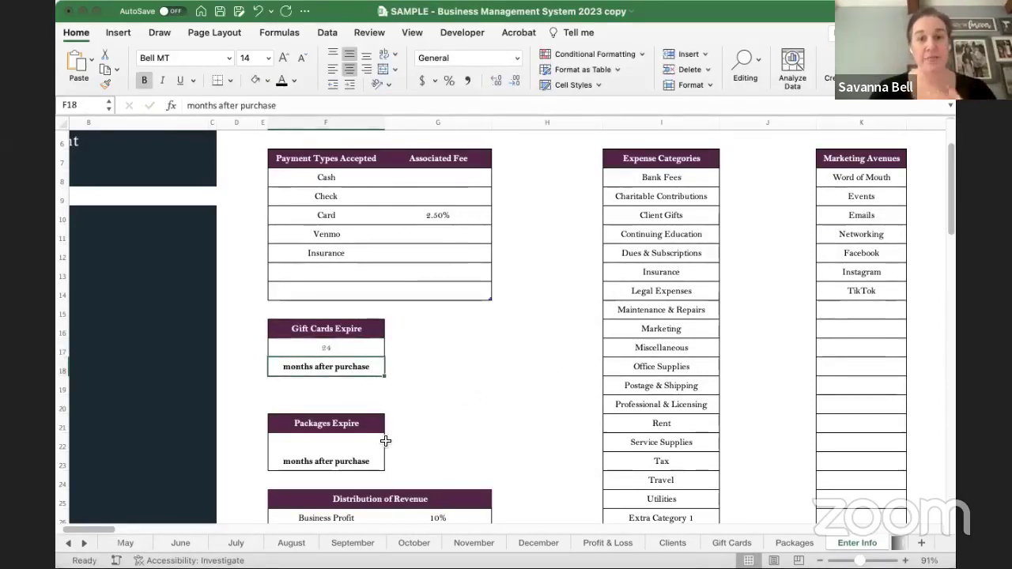
key(Down)
key(Down)
key(Down)
key(Down)
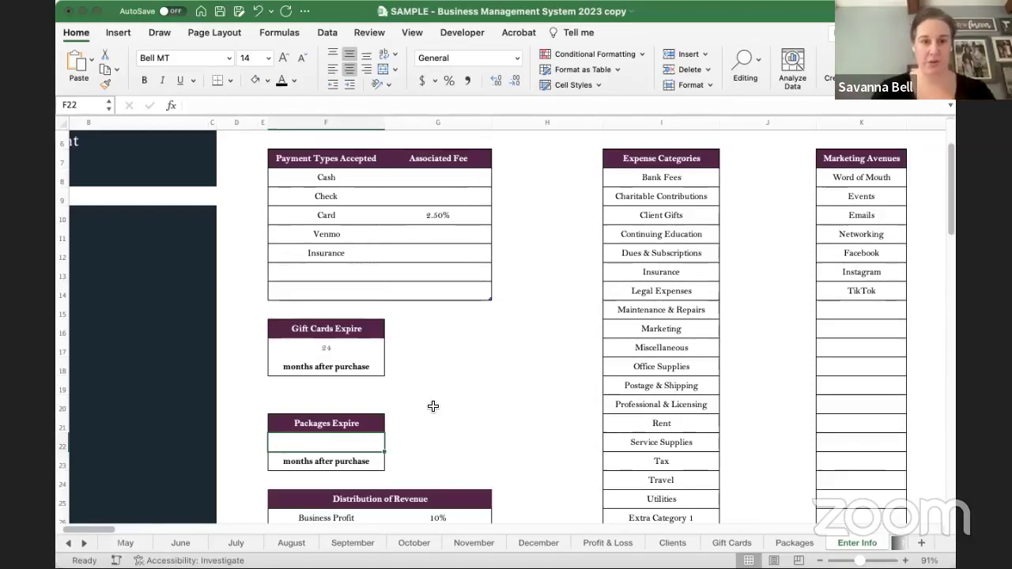
text(12)
click(463, 416)
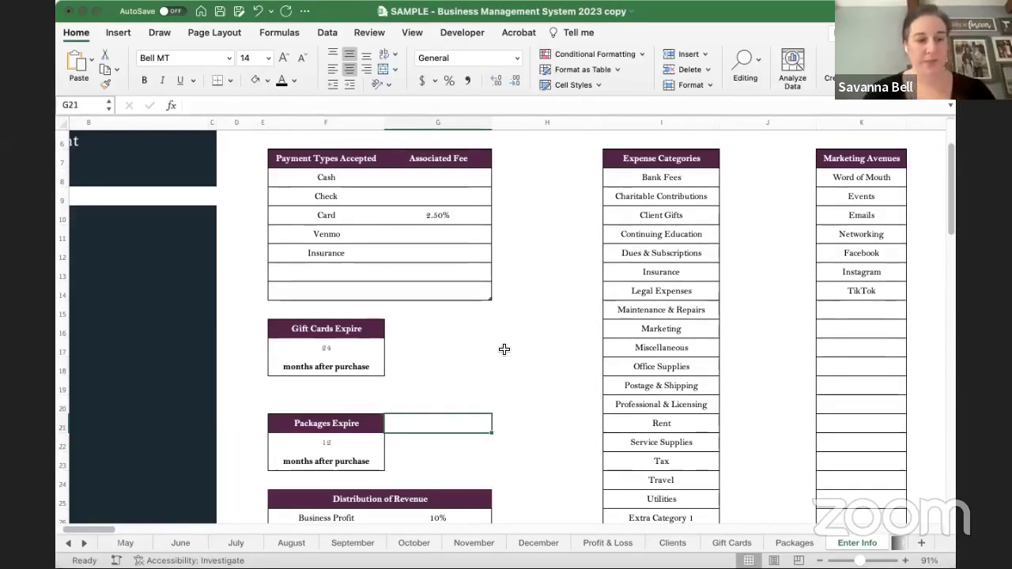
scroll(504, 349, down, 5)
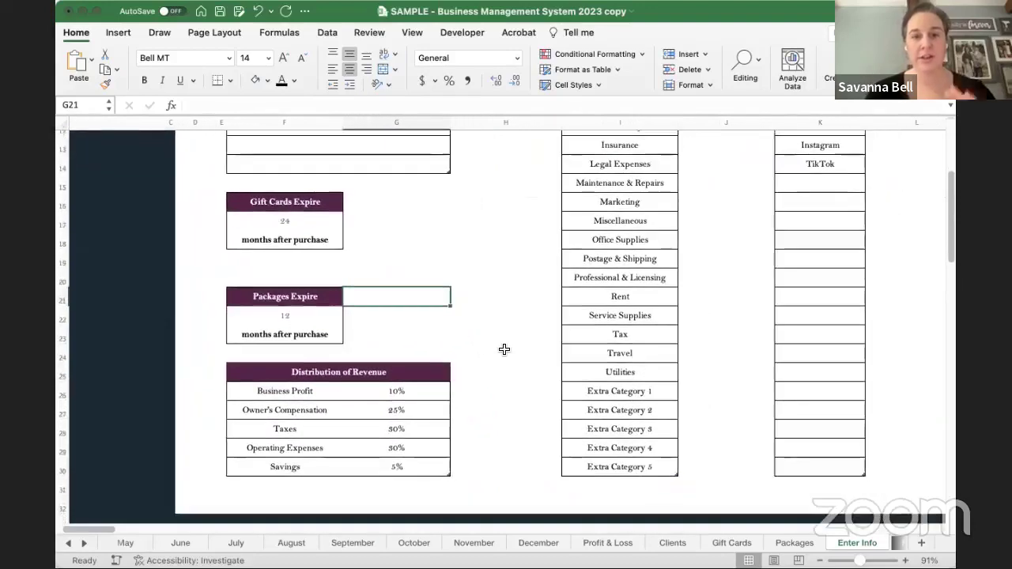
drag(403, 390, 289, 470)
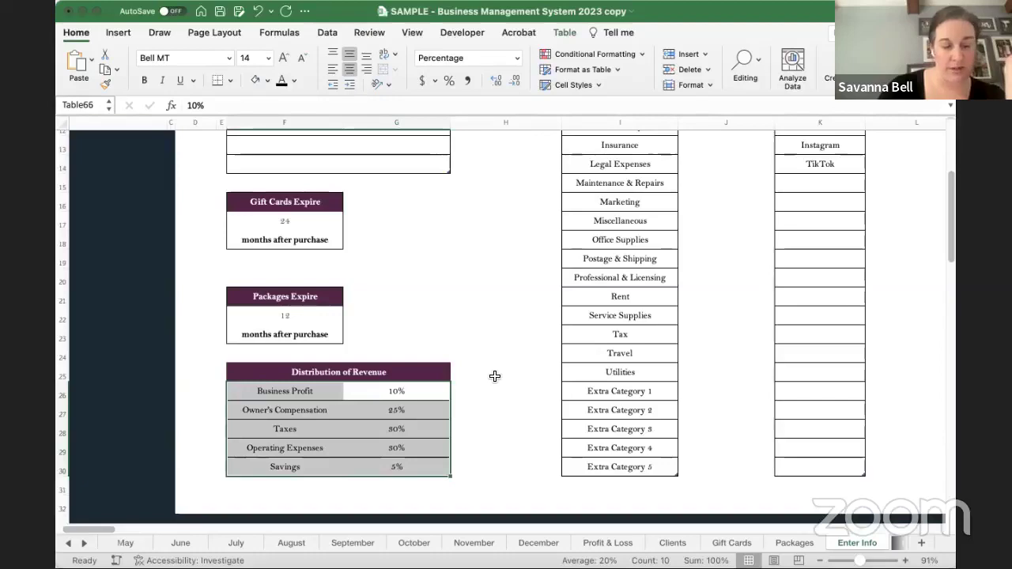
scroll(470, 309, up, 5)
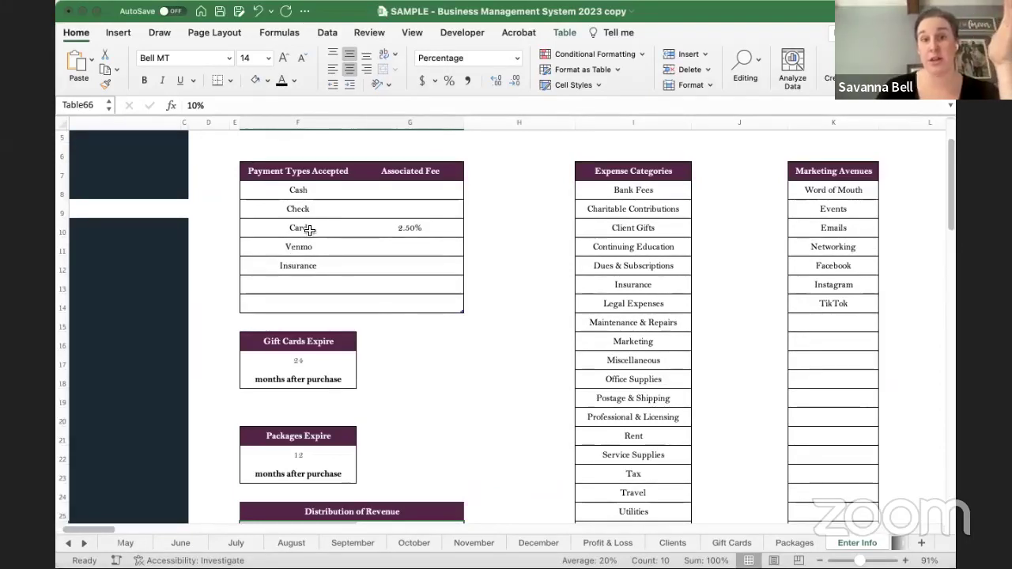
click(309, 230)
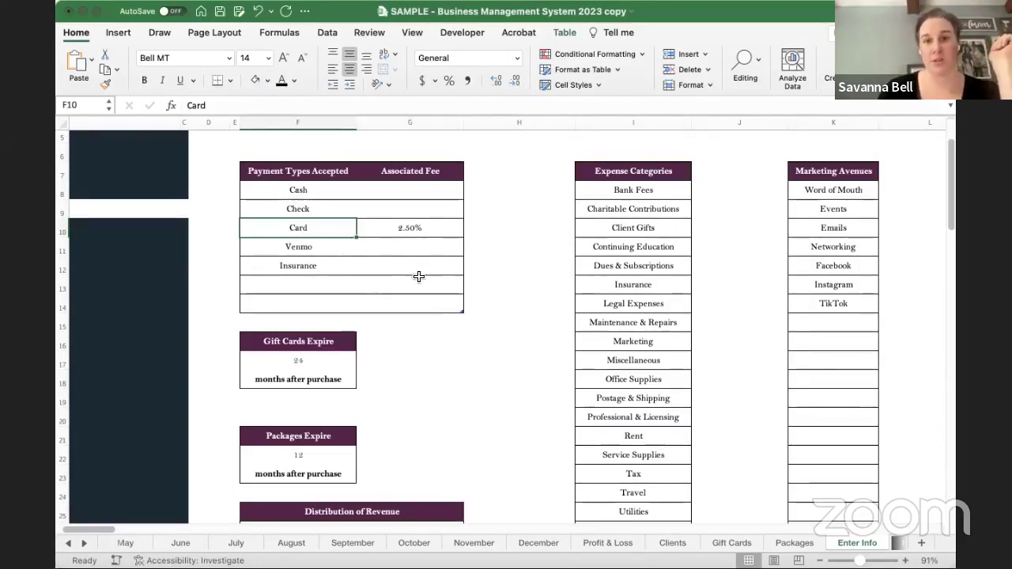
click(499, 304)
scroll(466, 356, down, 5)
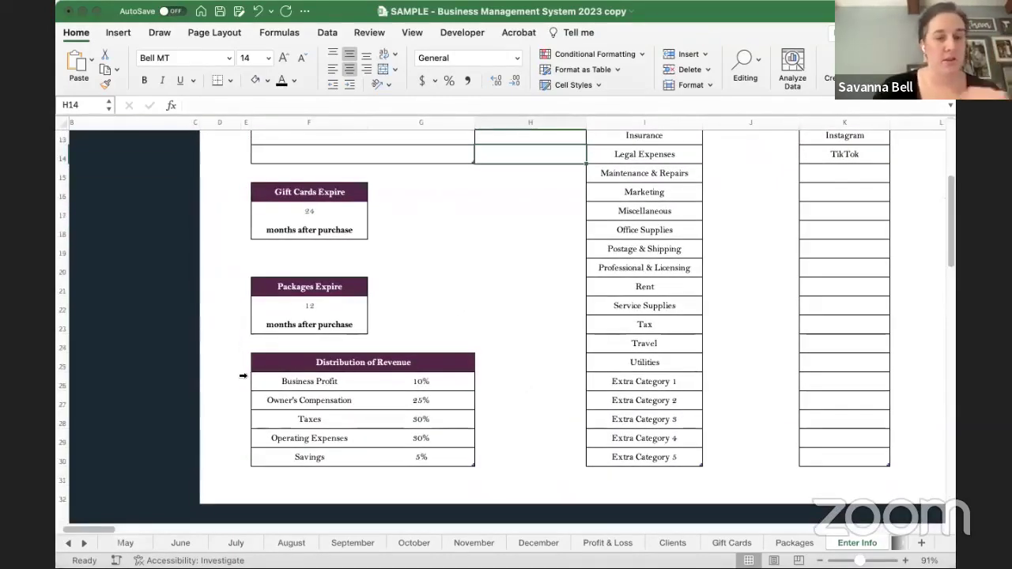
drag(299, 379, 414, 457)
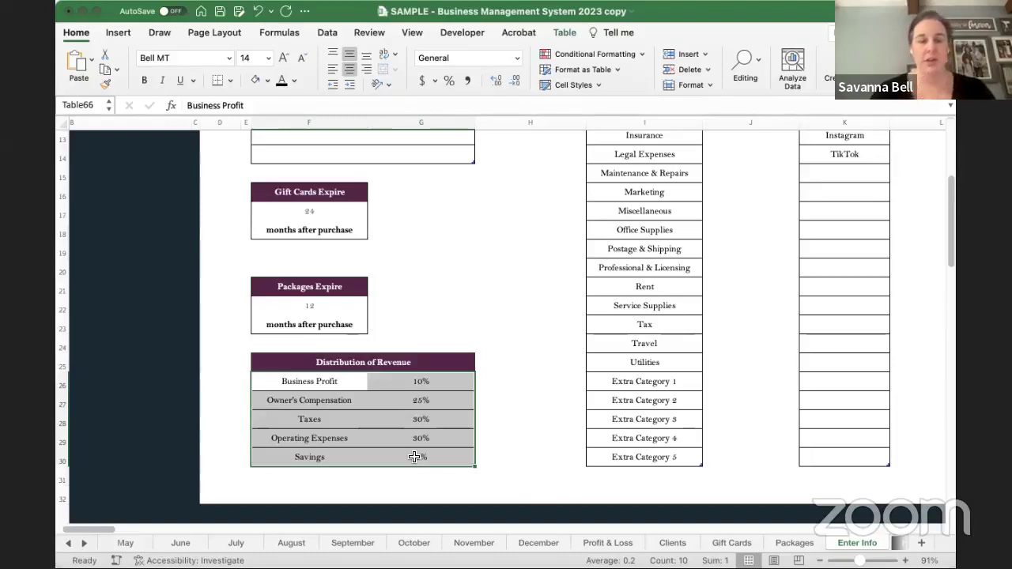
click(435, 382)
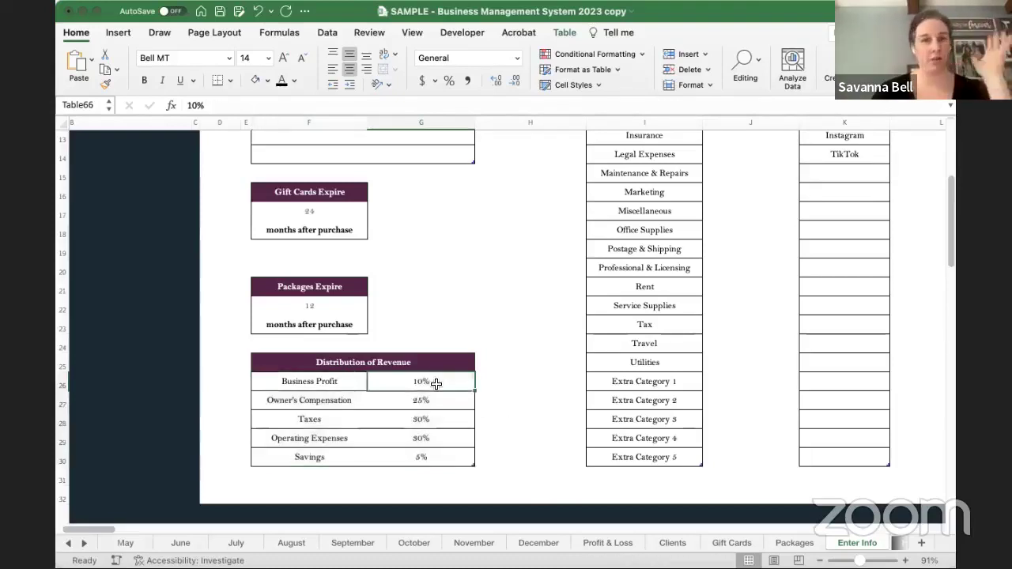
drag(436, 382, 441, 459)
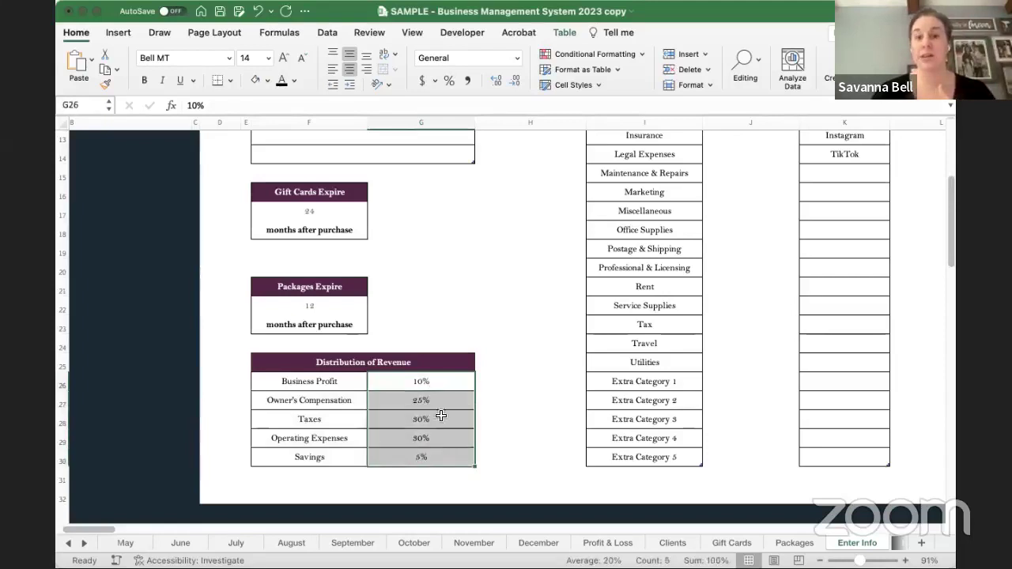
click(312, 384)
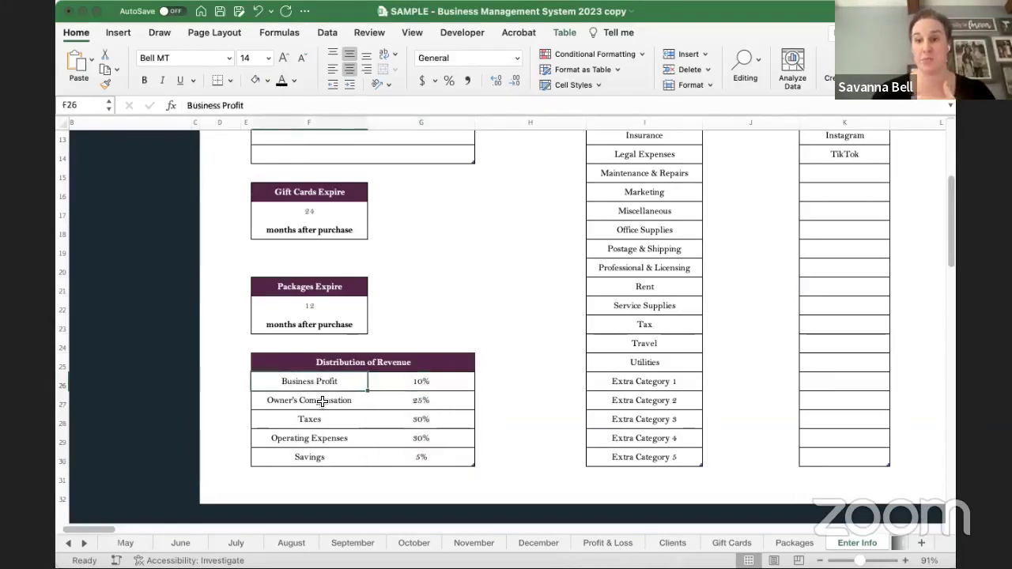
click(323, 401)
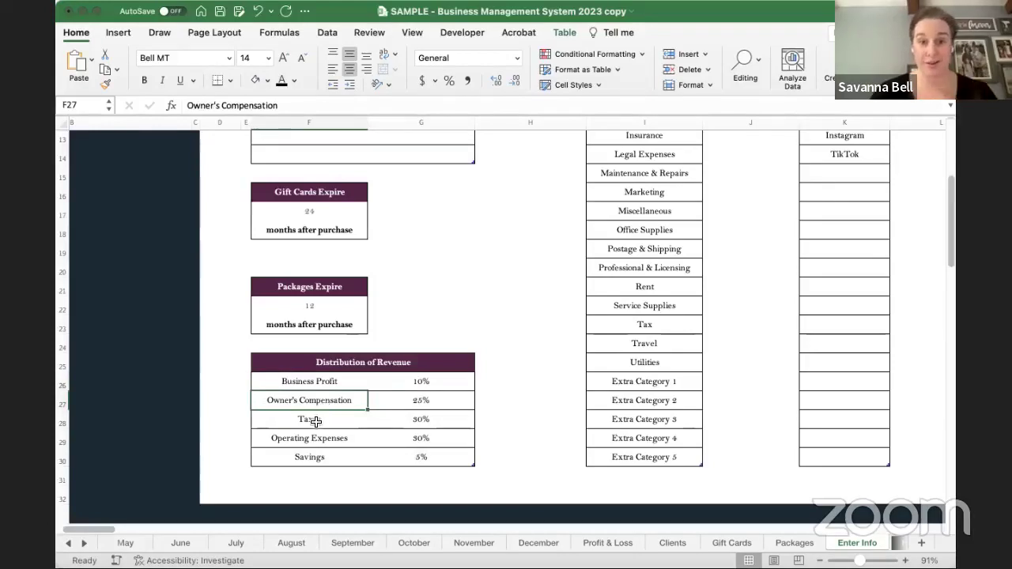
click(314, 420)
click(328, 441)
click(335, 459)
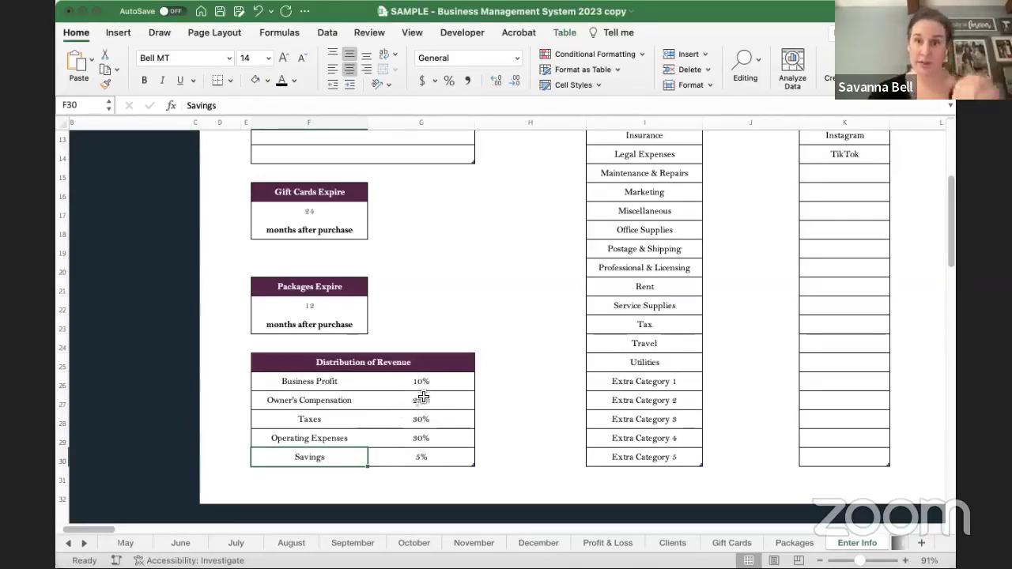
drag(423, 382, 427, 459)
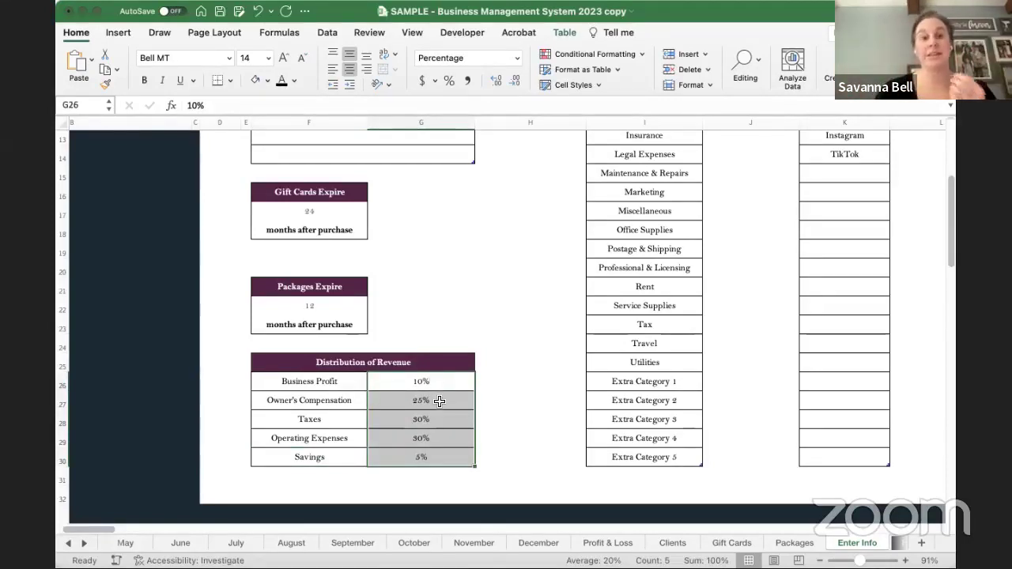
click(440, 401)
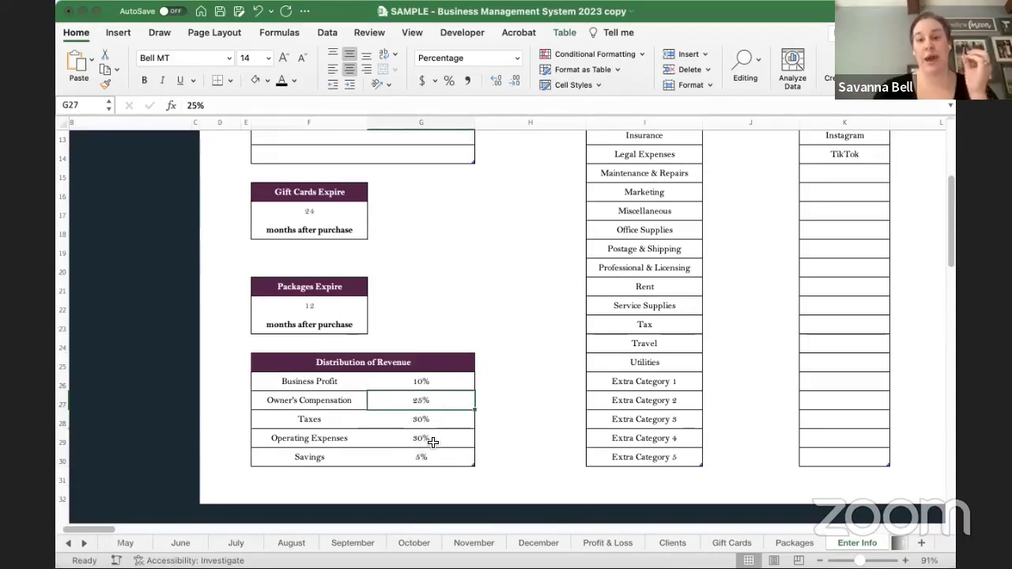
click(444, 440)
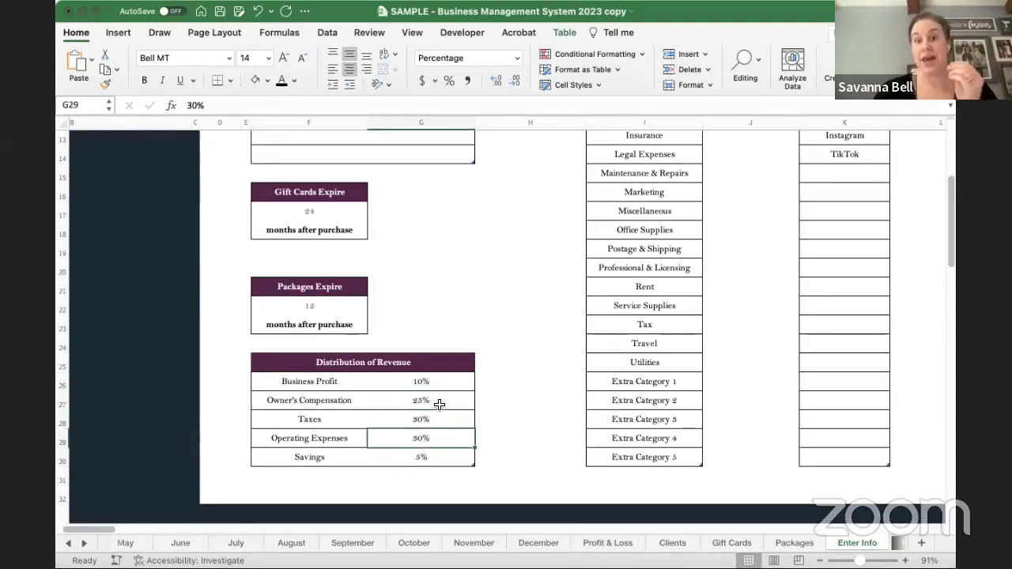
click(438, 404)
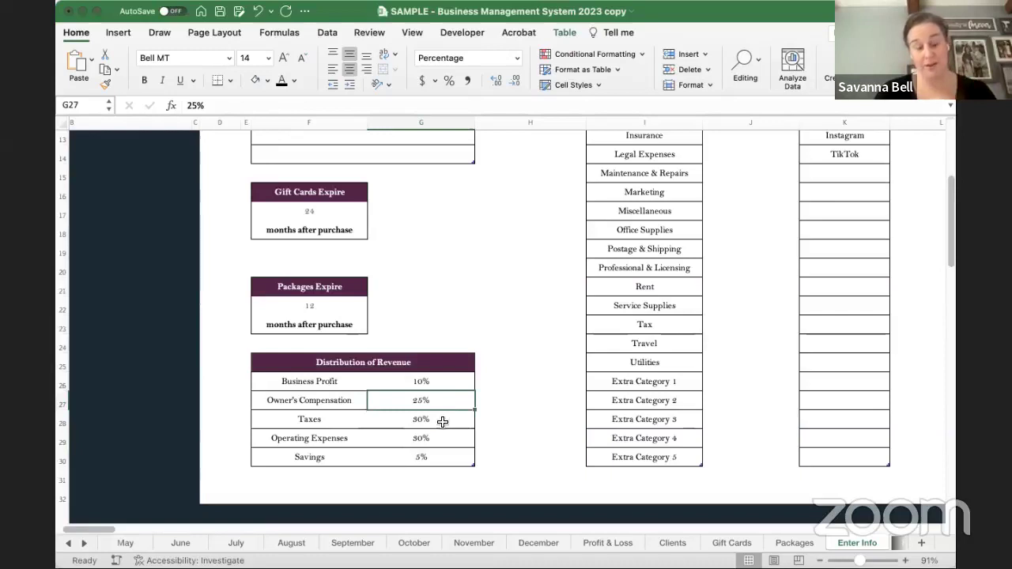
click(443, 422)
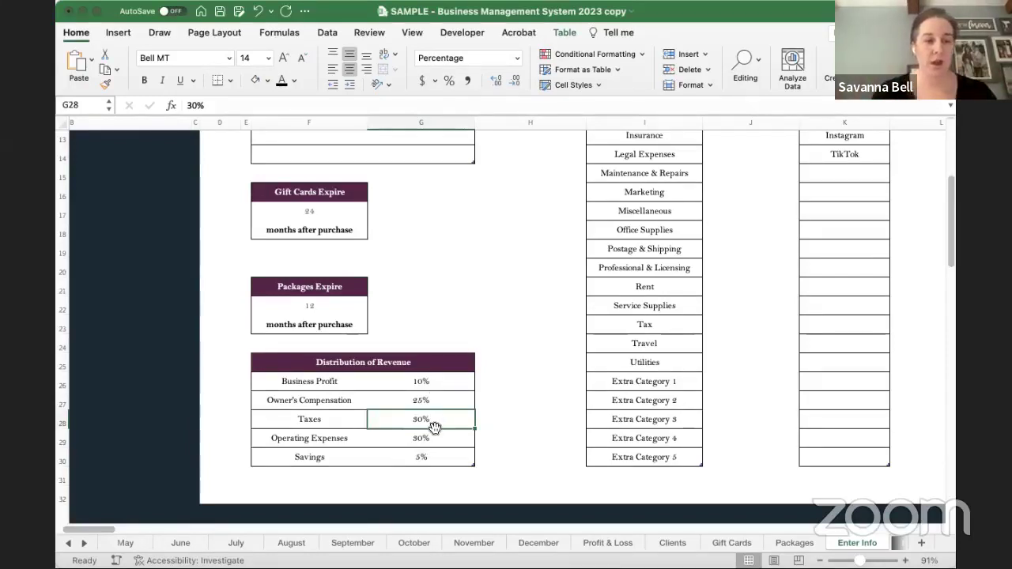
drag(422, 382, 425, 456)
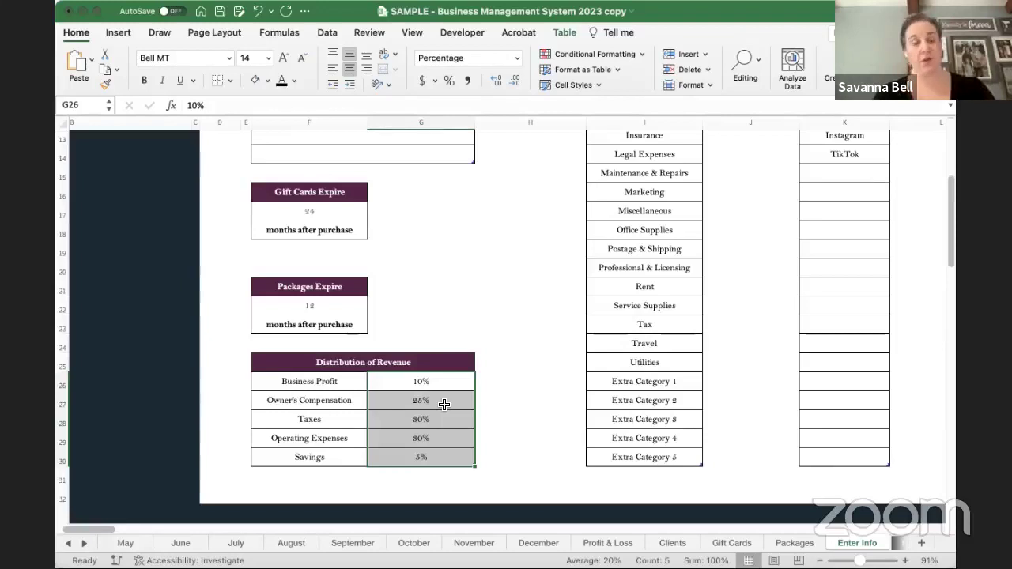
click(439, 461)
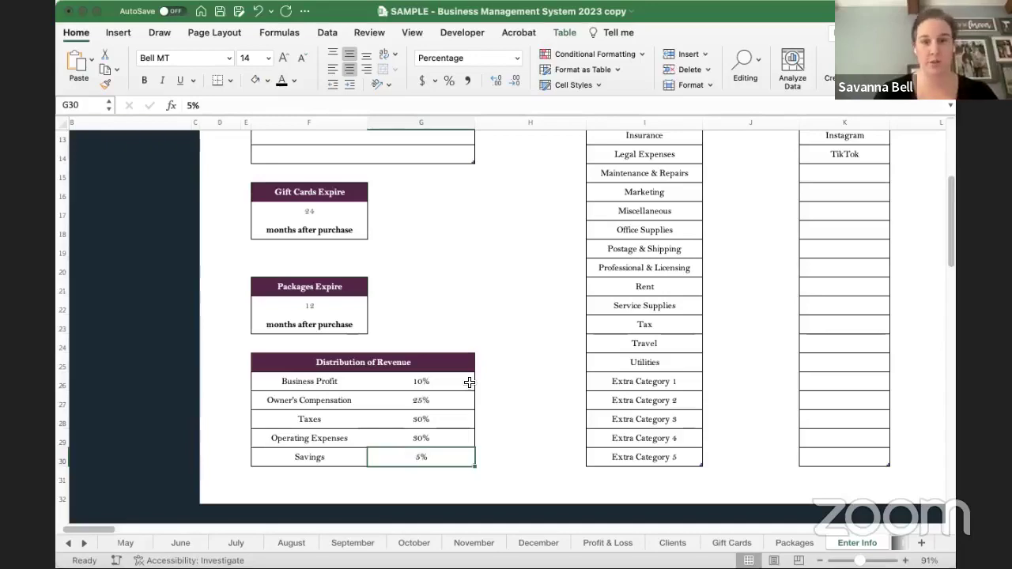
scroll(522, 355, up, 5)
scroll(523, 356, right, 4)
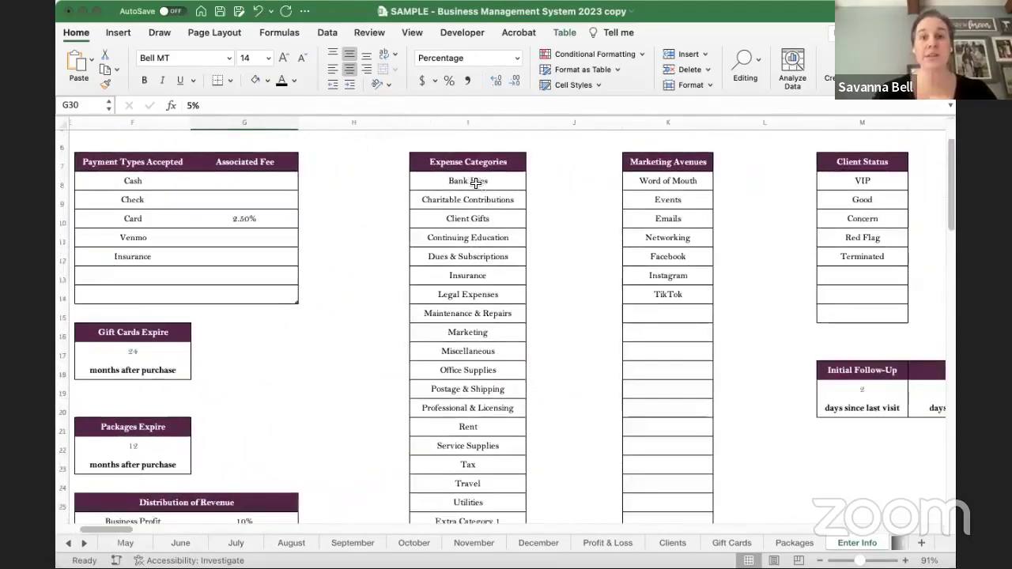
drag(468, 183, 479, 501)
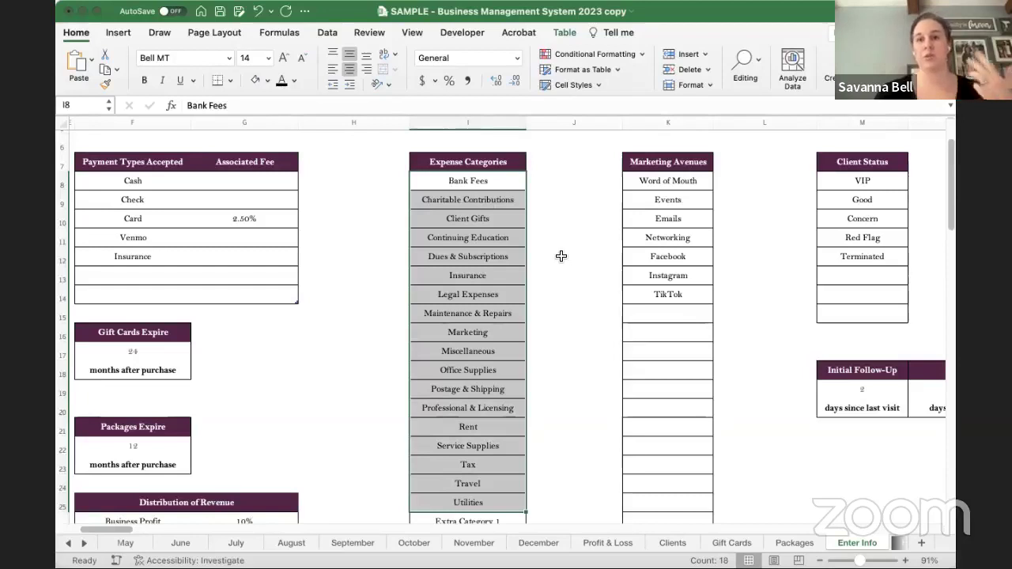
click(555, 204)
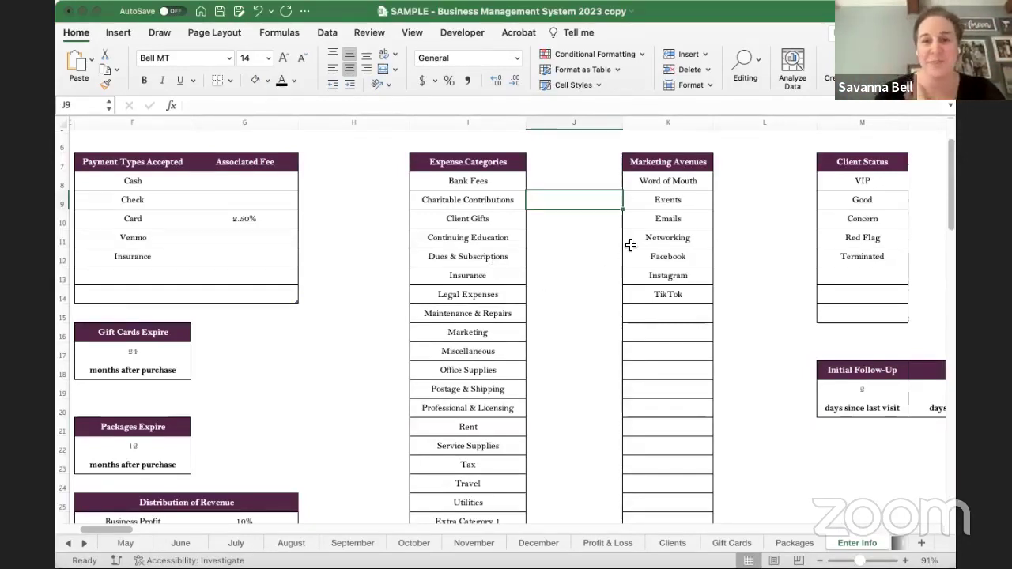
scroll(630, 245, down, 2)
scroll(630, 245, down, 3)
drag(486, 428, 490, 504)
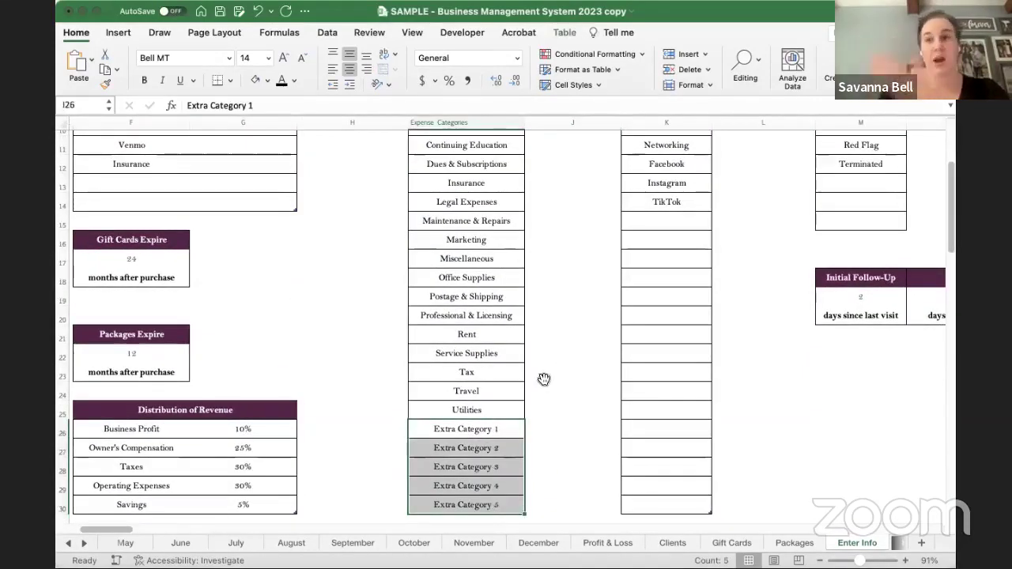
drag(470, 429, 565, 391)
scroll(564, 391, up, 4)
scroll(564, 390, left, 3)
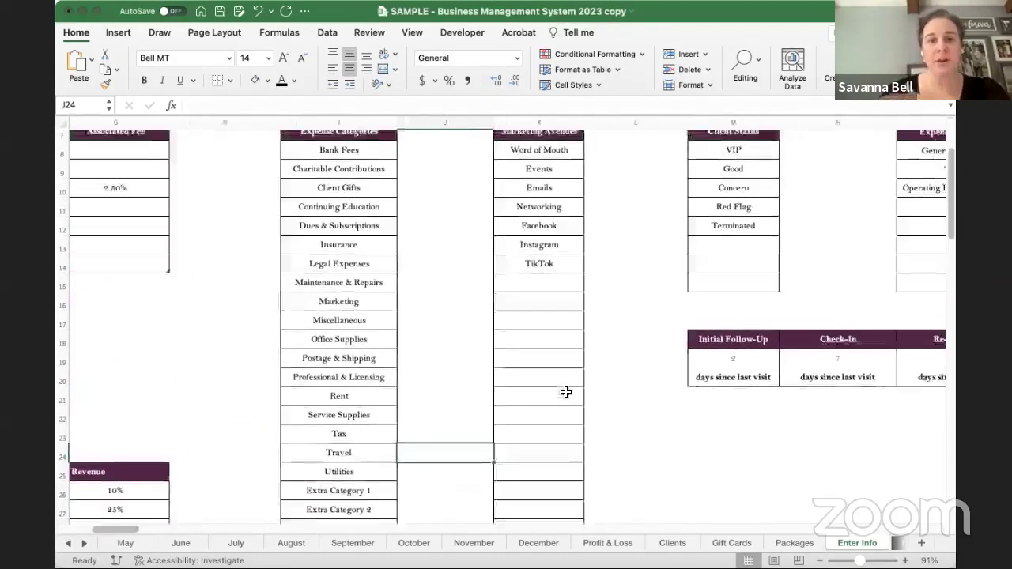
drag(313, 168, 350, 470)
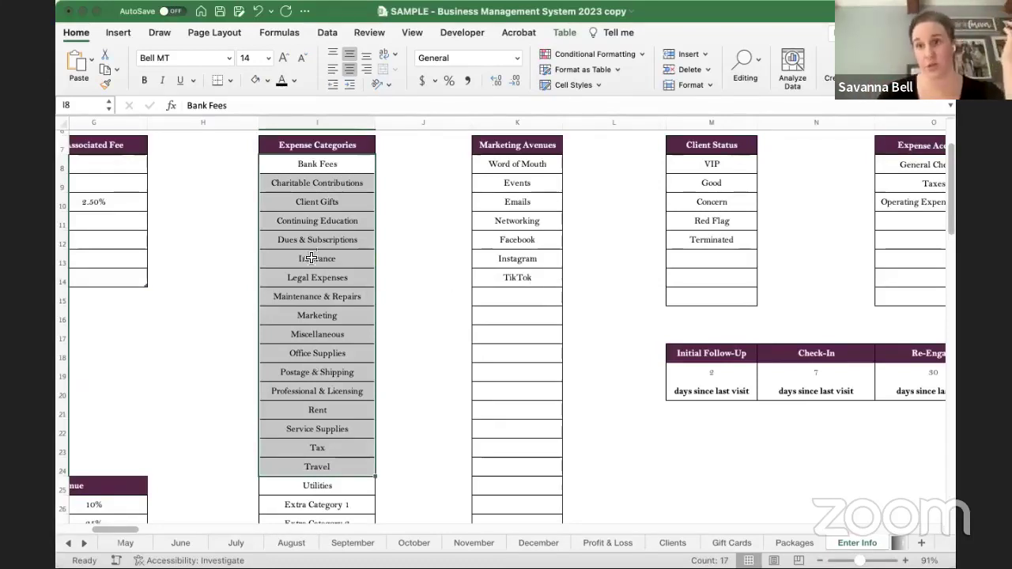
click(407, 330)
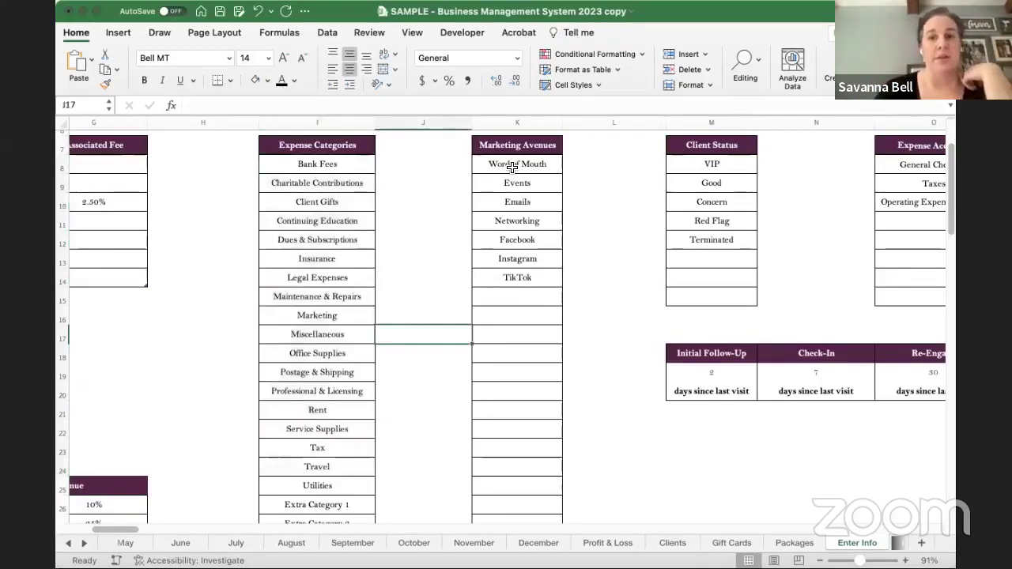
drag(515, 164, 538, 519)
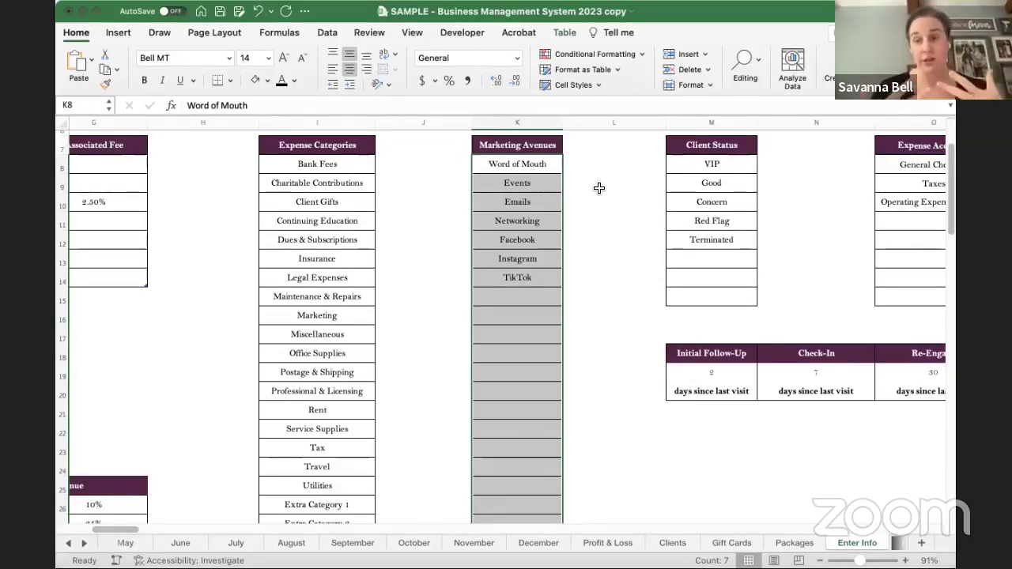
scroll(598, 187, down, 5)
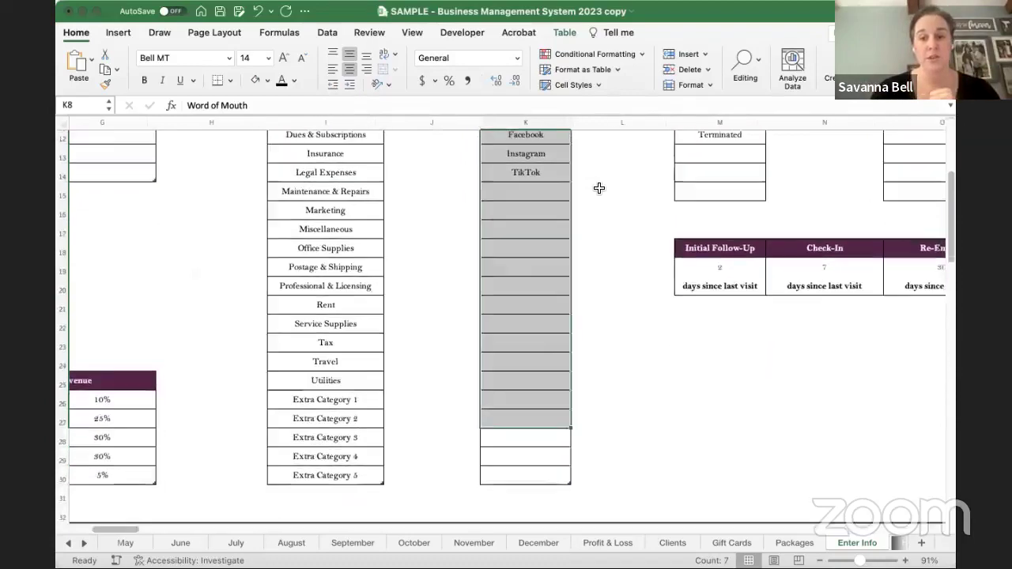
click(535, 476)
click(610, 173)
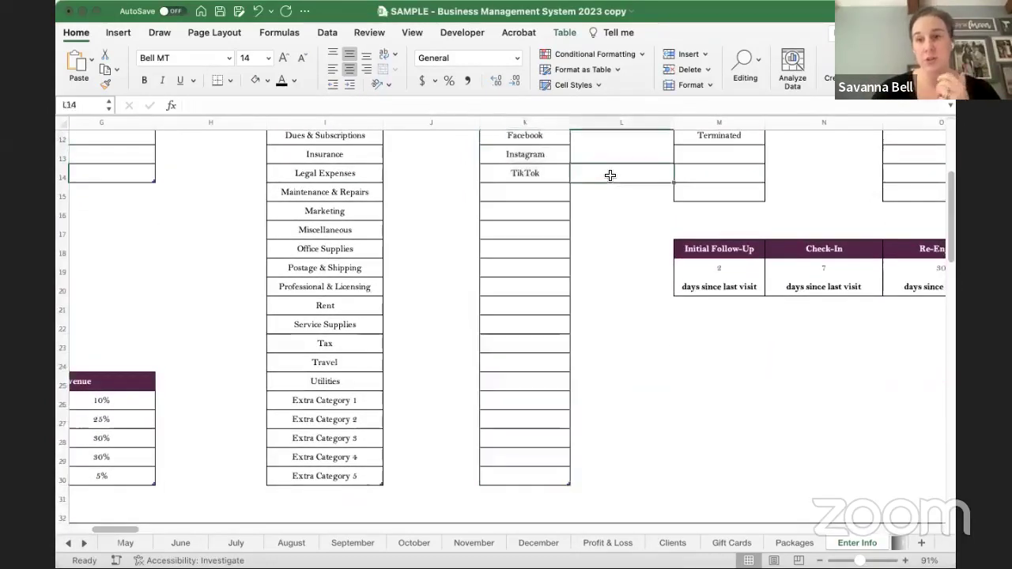
scroll(609, 175, up, 6)
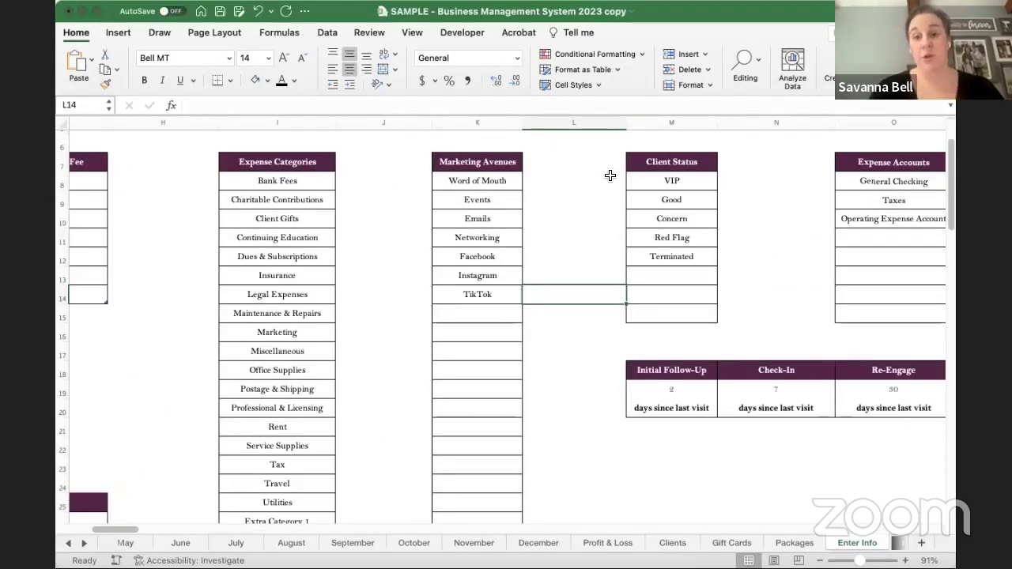
click(489, 182)
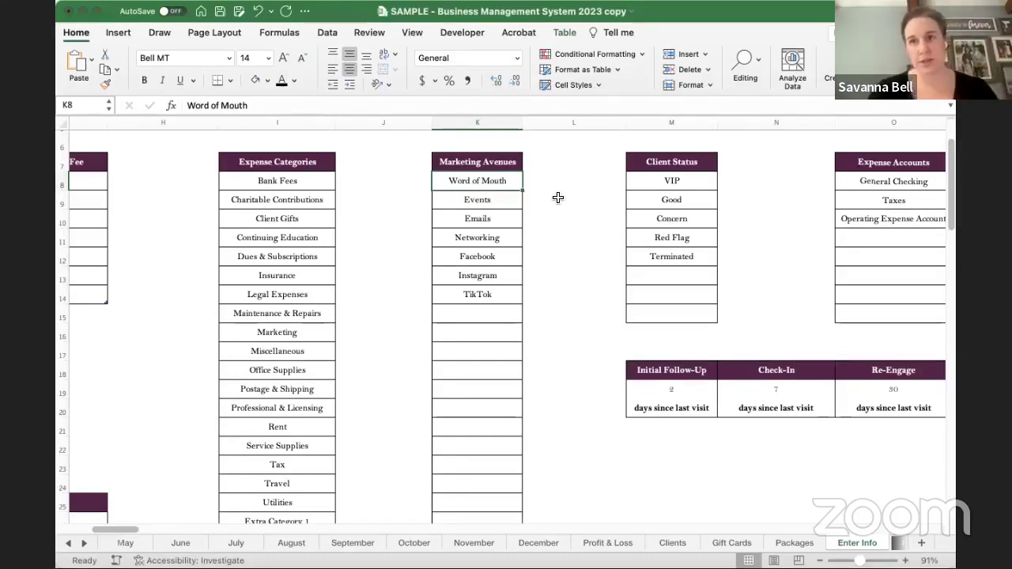
scroll(574, 207, right, 5)
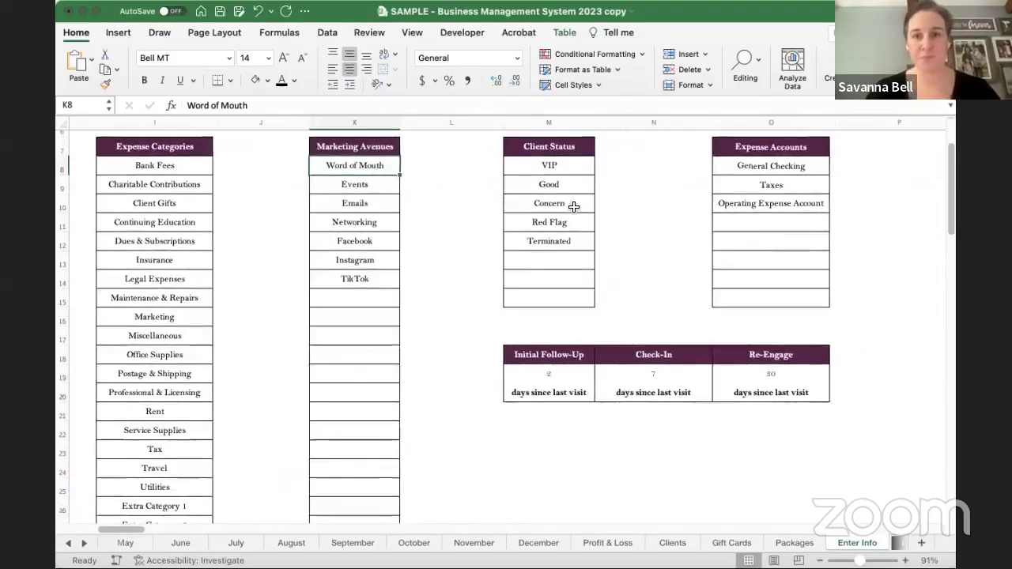
drag(519, 180, 514, 310)
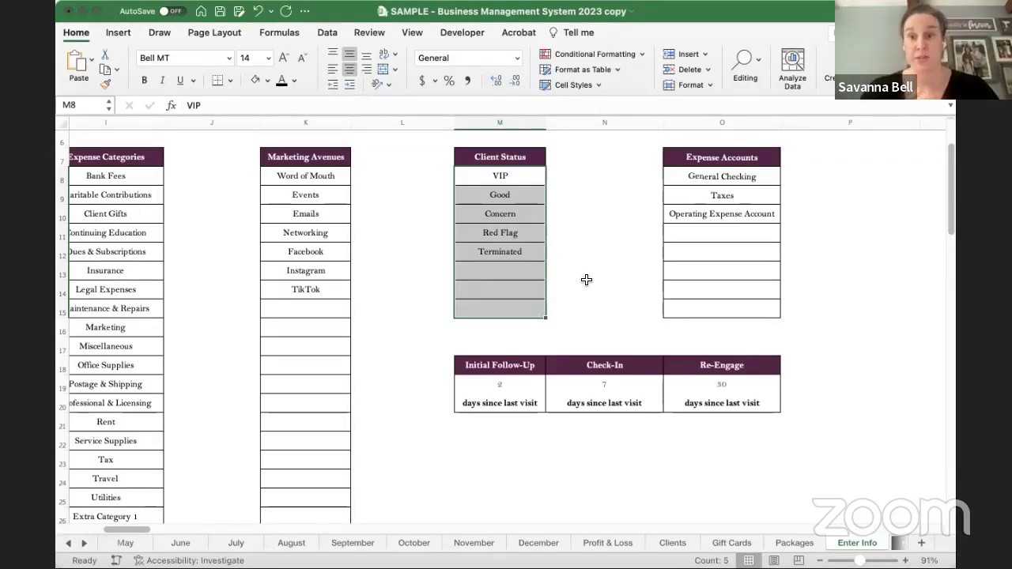
click(595, 219)
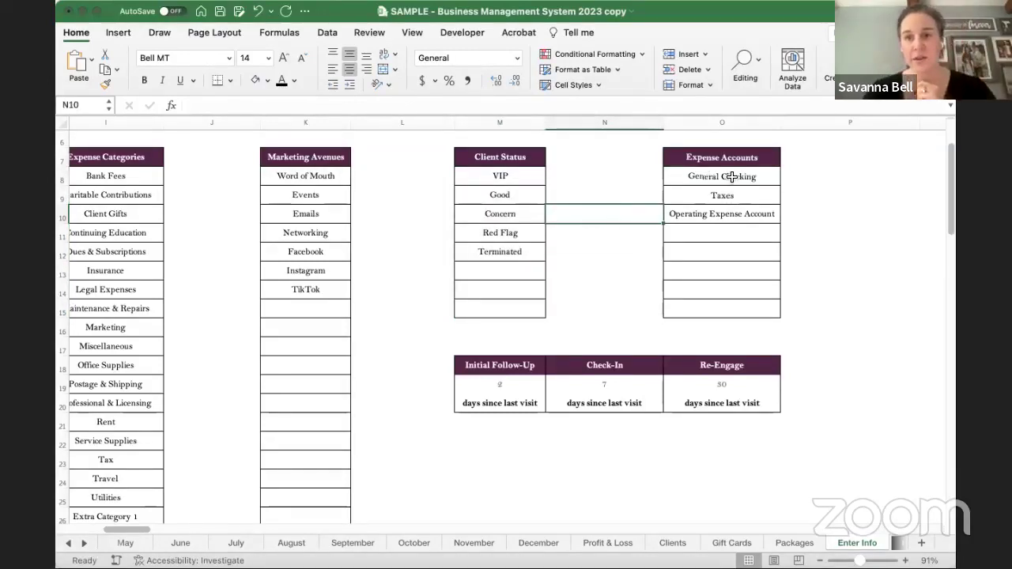
drag(732, 177, 733, 309)
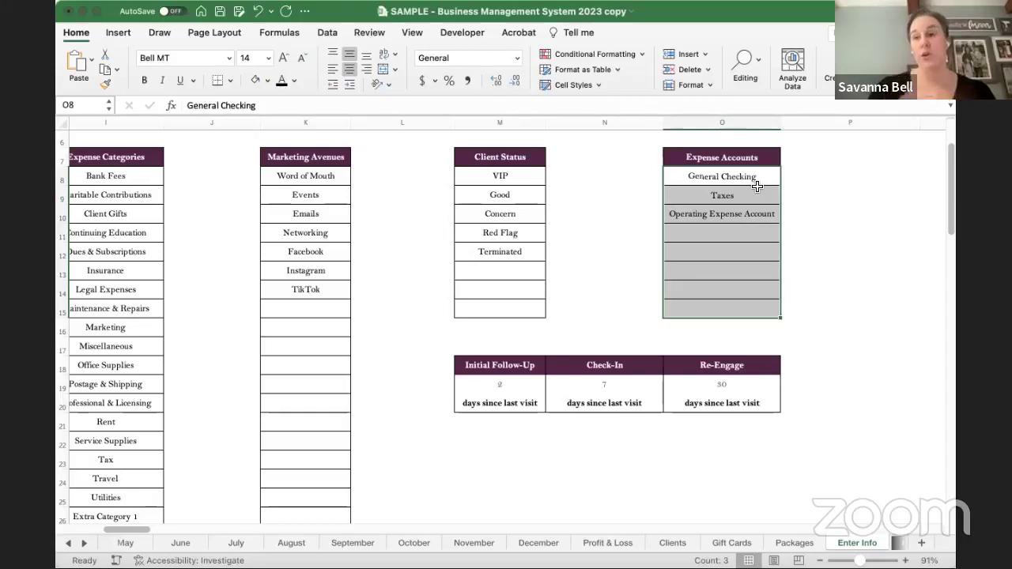
click(814, 197)
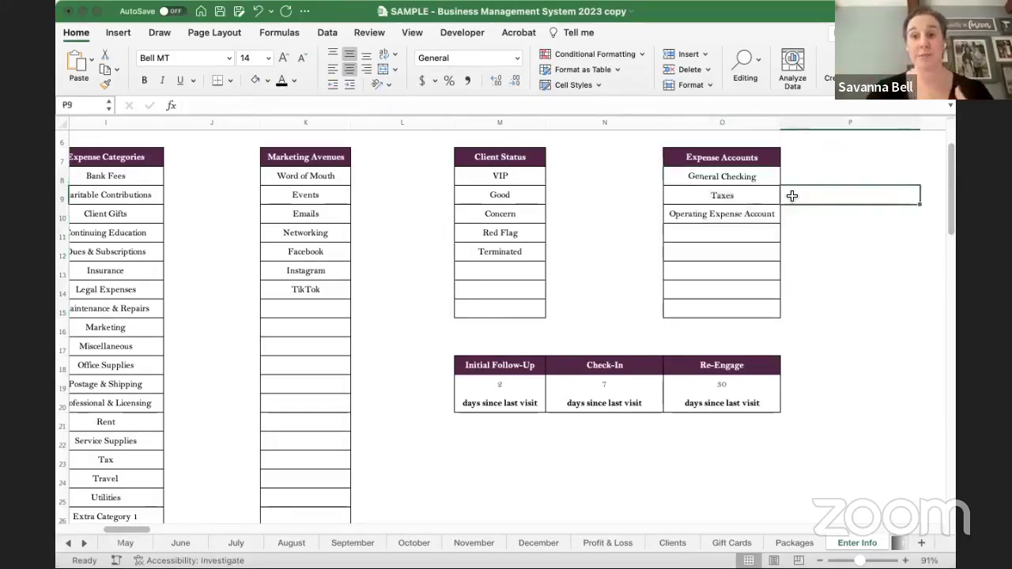
click(738, 197)
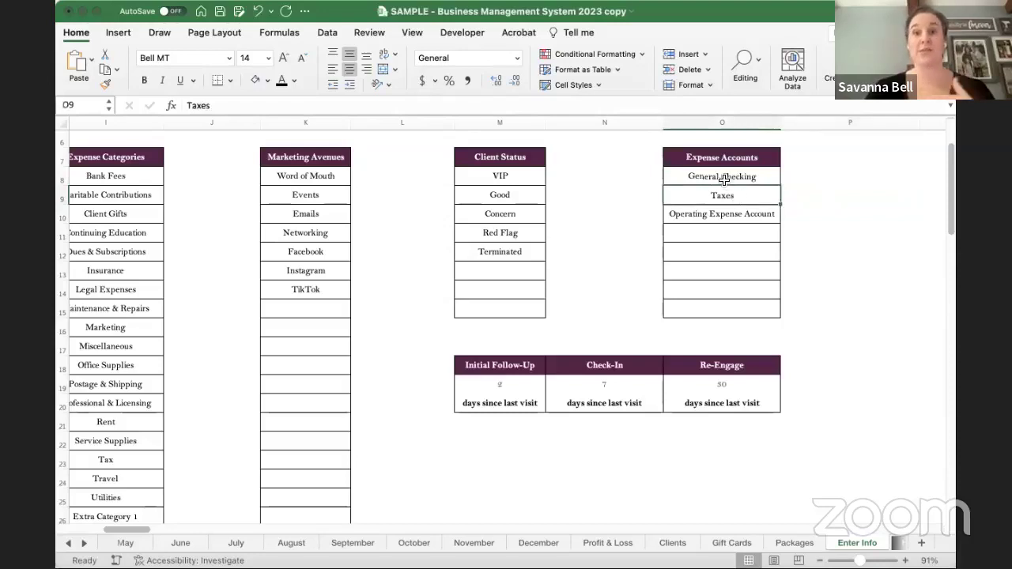
click(723, 175)
click(722, 214)
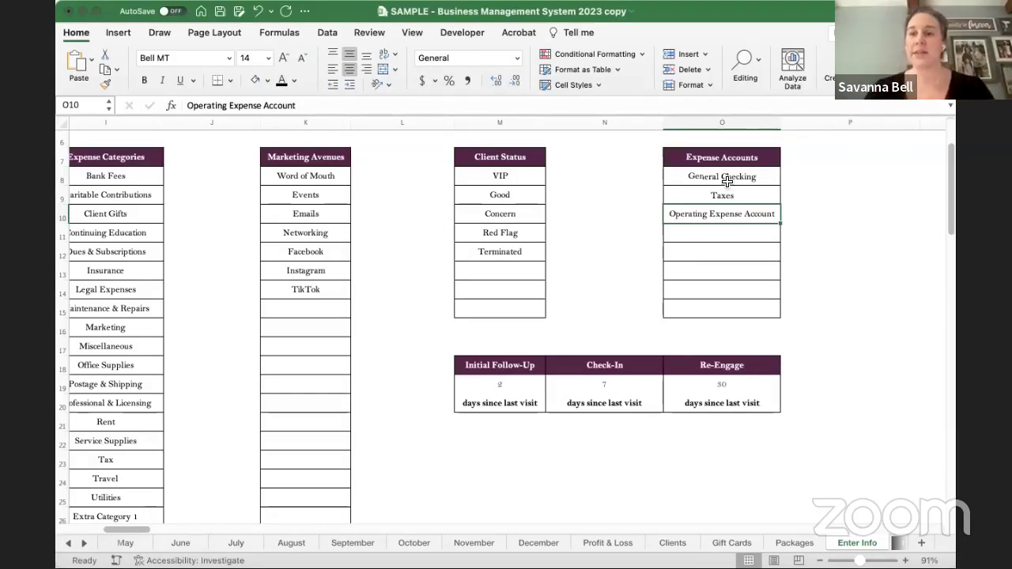
drag(725, 181, 723, 307)
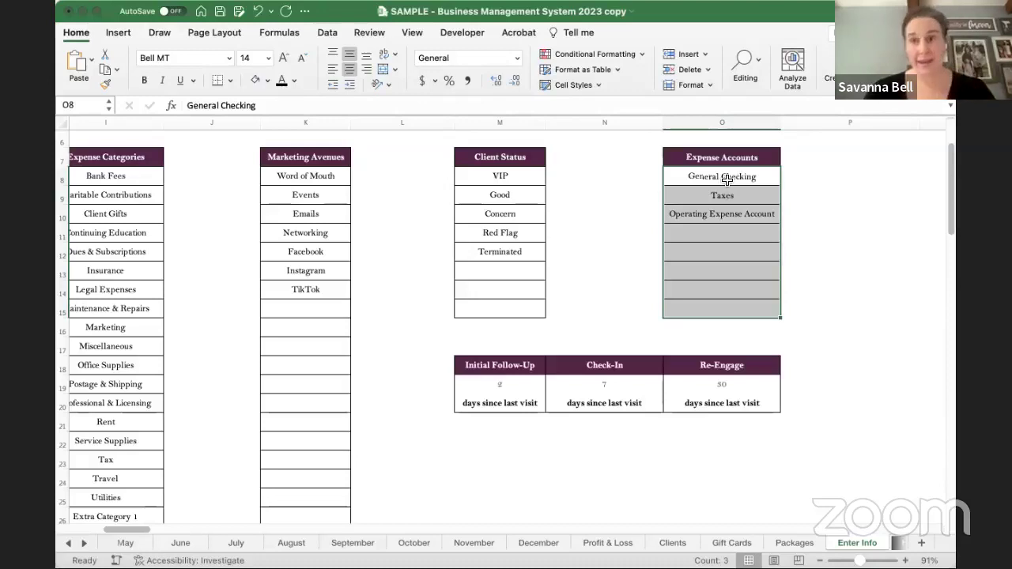
click(736, 179)
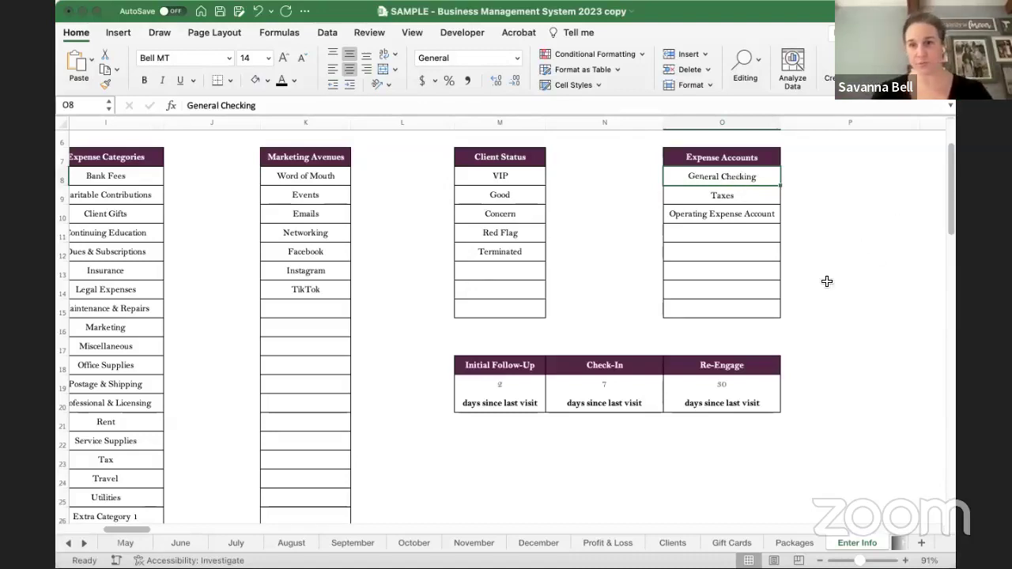
click(495, 385)
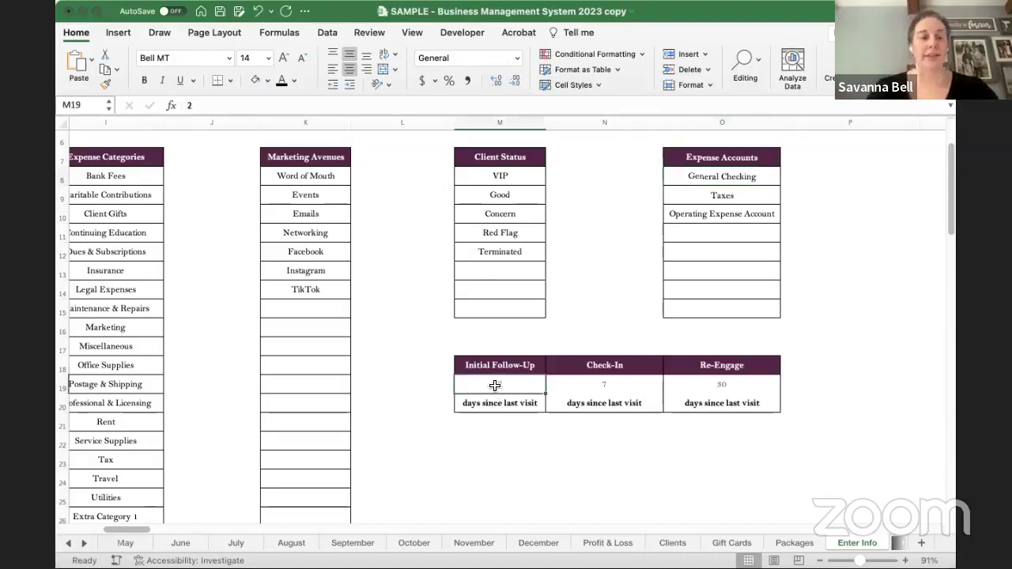
scroll(495, 386, down, 5)
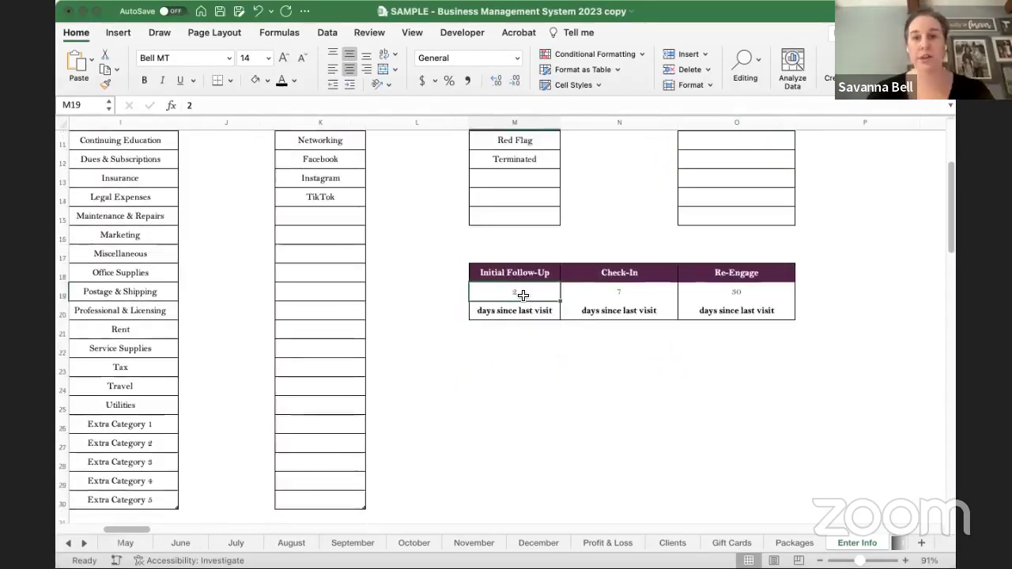
click(612, 291)
click(721, 295)
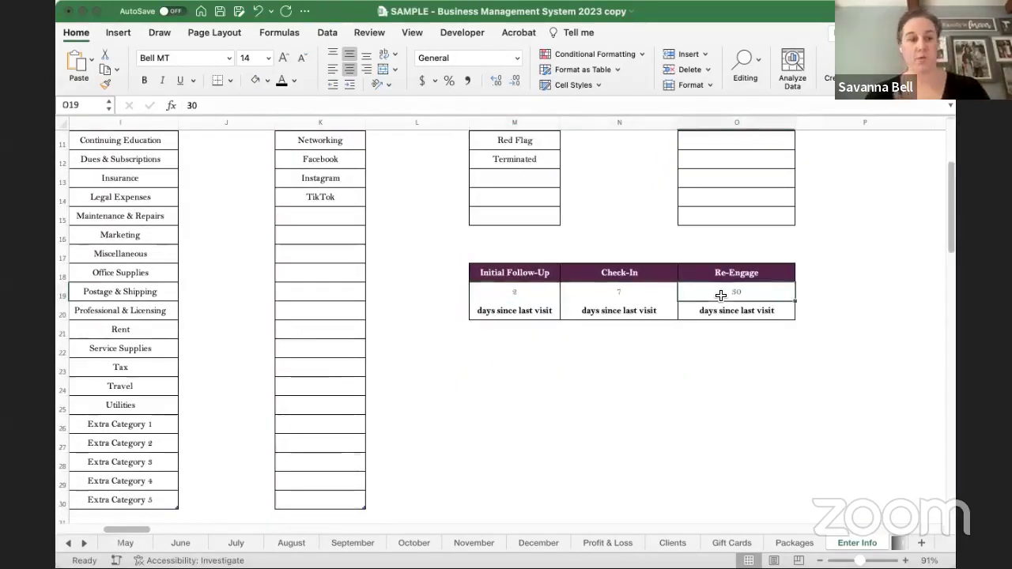
drag(502, 310, 727, 314)
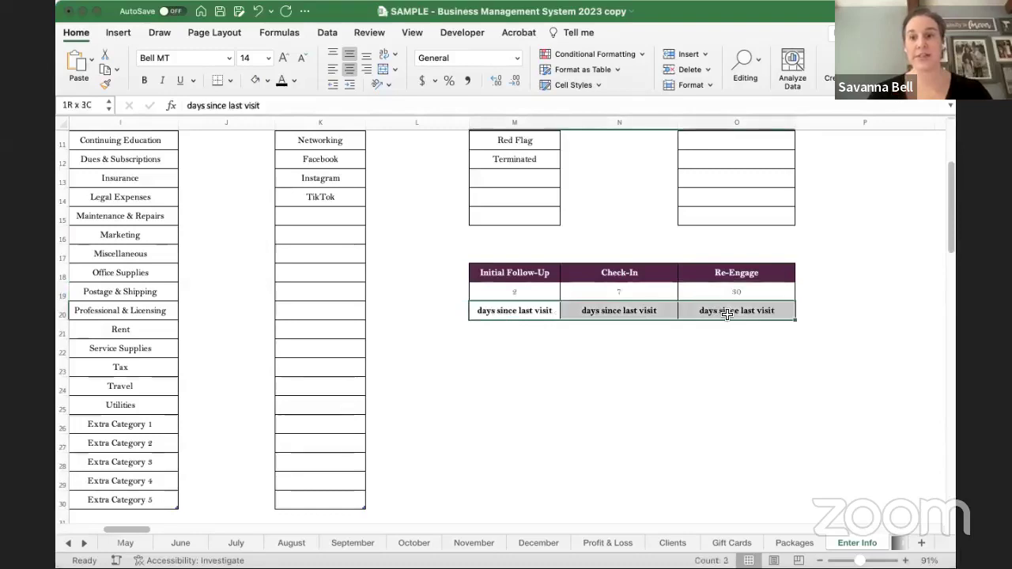
click(601, 366)
click(519, 293)
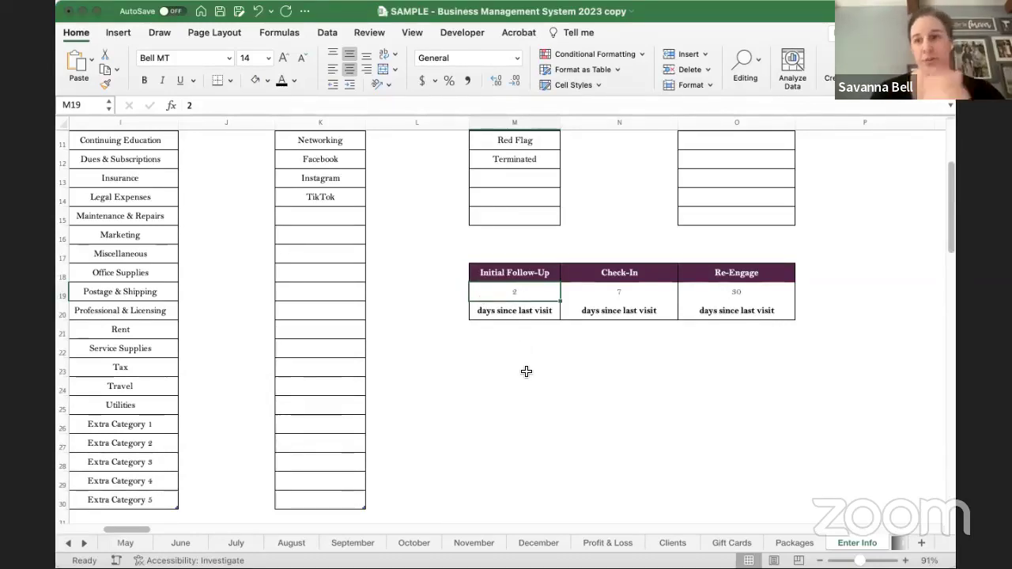
click(630, 293)
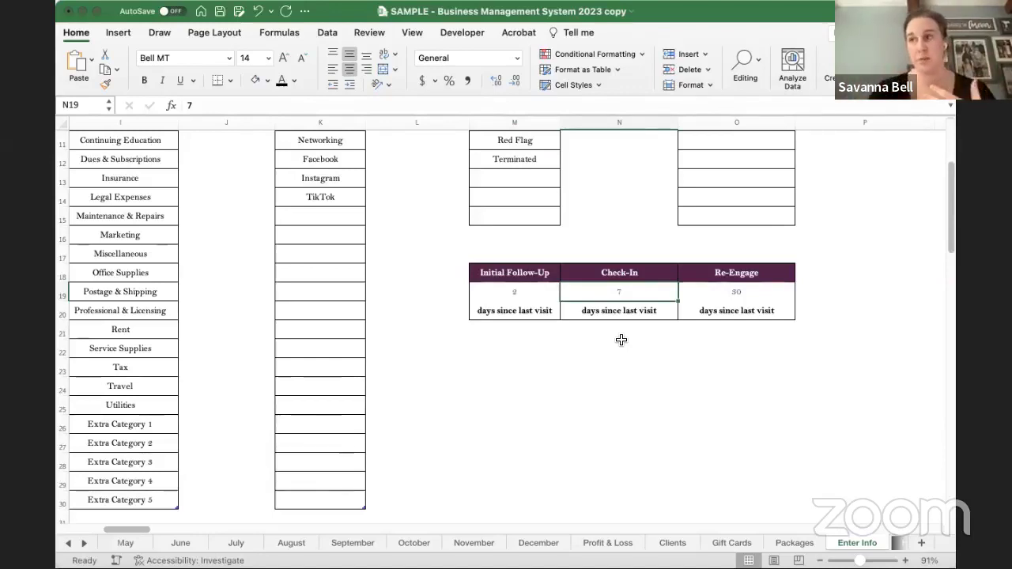
click(751, 291)
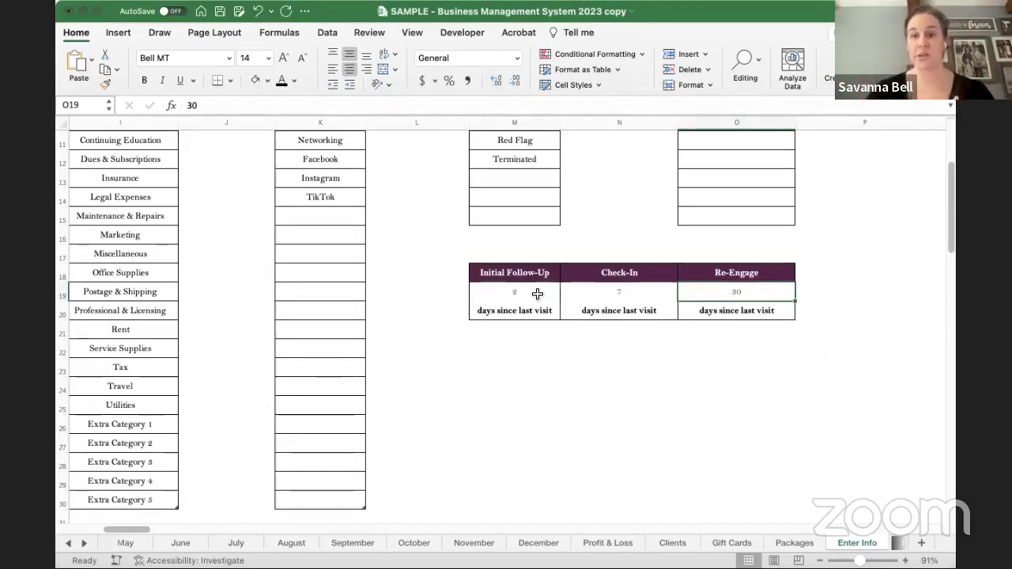
drag(538, 295, 720, 295)
click(533, 293)
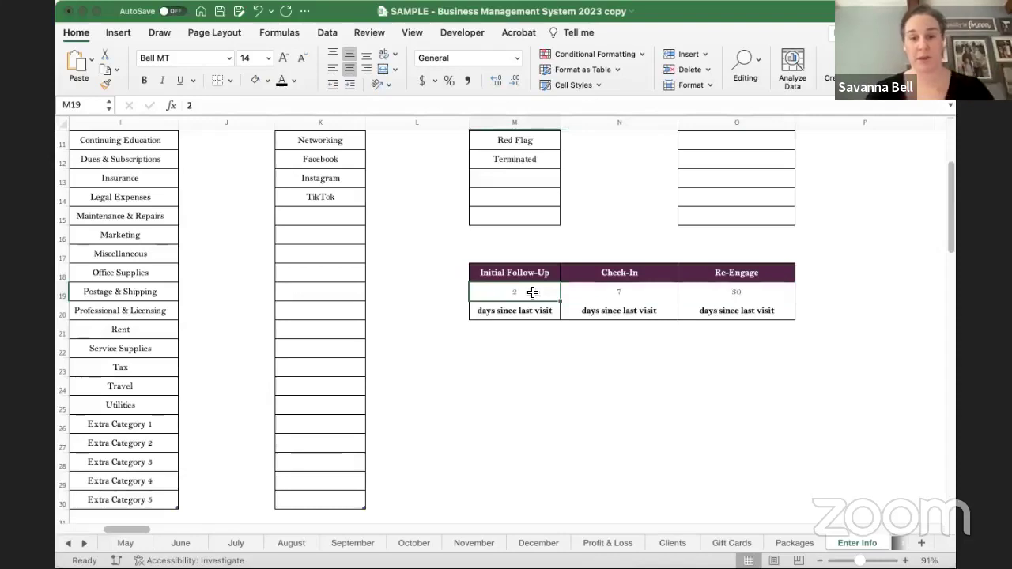
text(5)
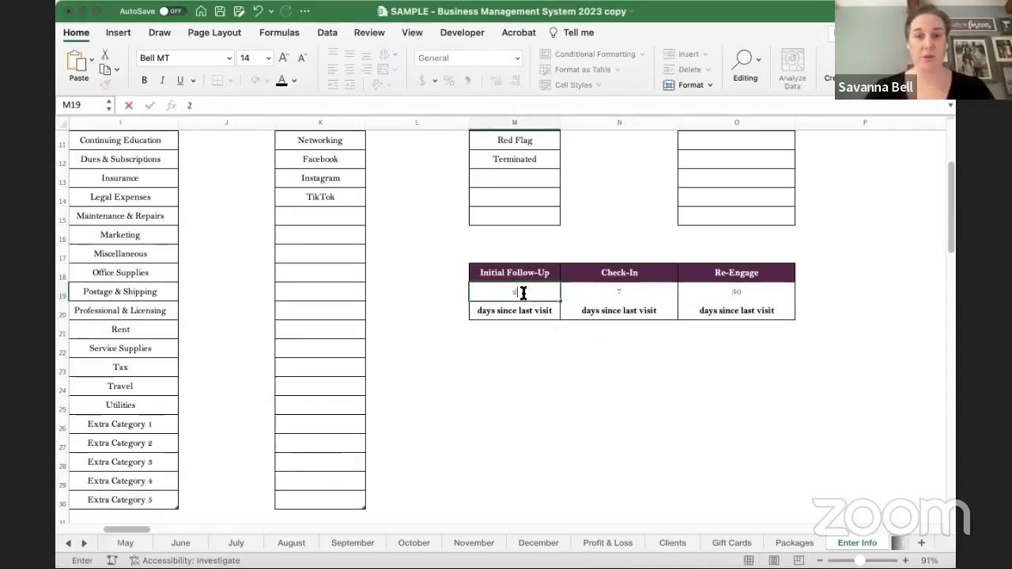
click(631, 343)
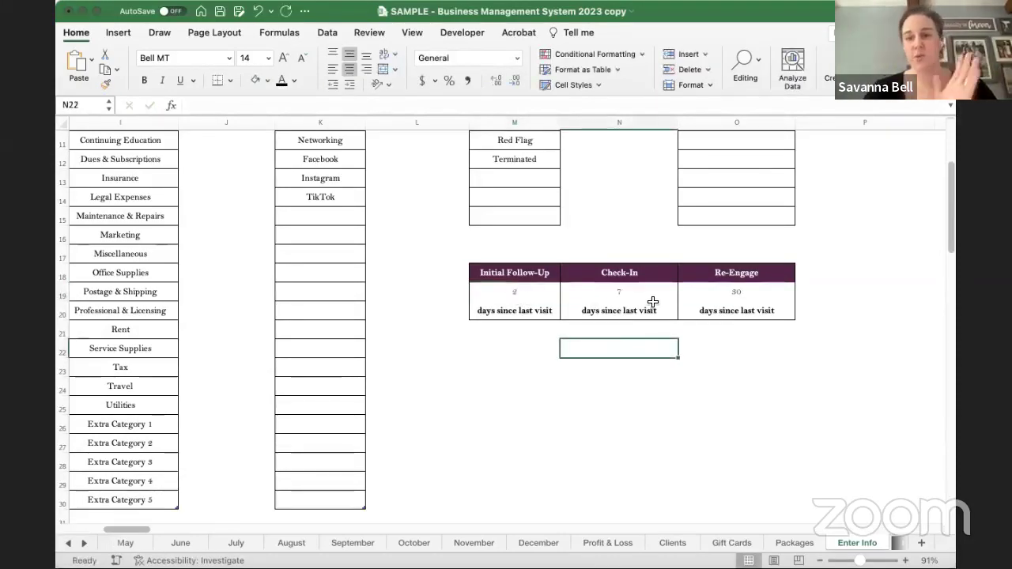
drag(527, 292, 692, 292)
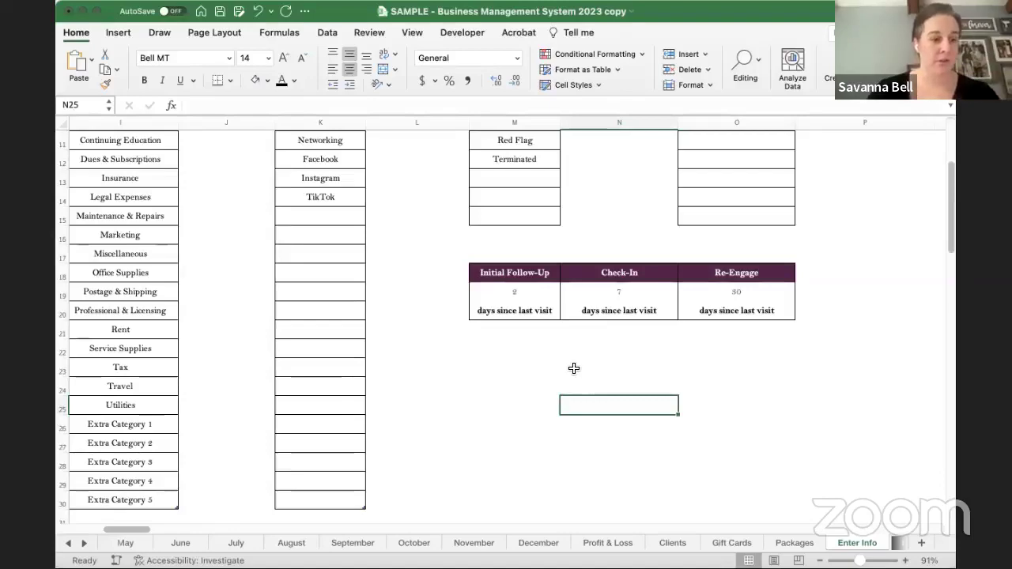
click(574, 366)
scroll(574, 366, down, 2)
- Scroll down to Services & More and zoom to about 75% on Primary Services and Add-Ons
scroll(572, 364, down, 6)
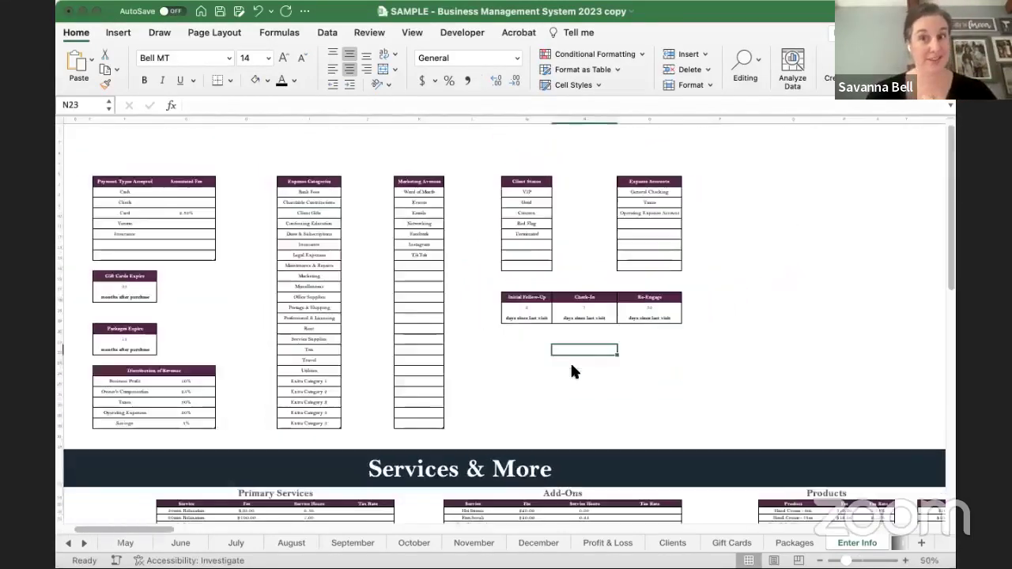
scroll(571, 363, down, 5)
scroll(571, 364, right, 4)
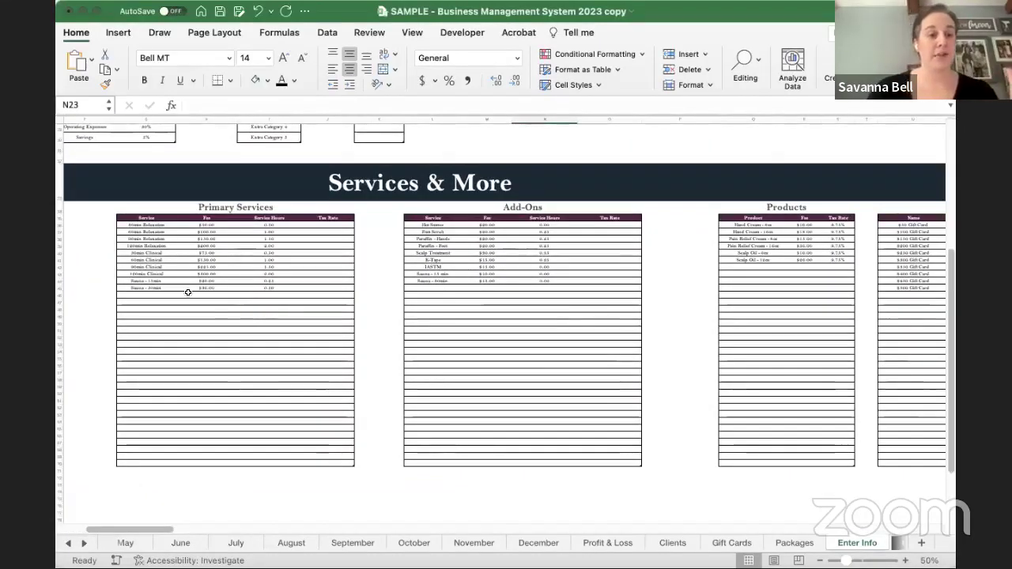
scroll(187, 292, up, 2)
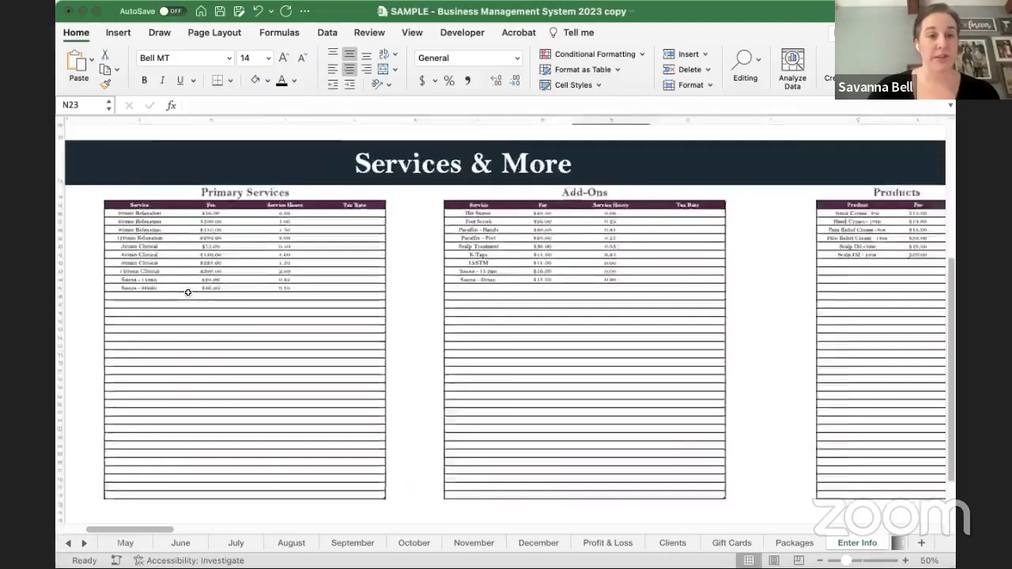
scroll(188, 293, up, 3)
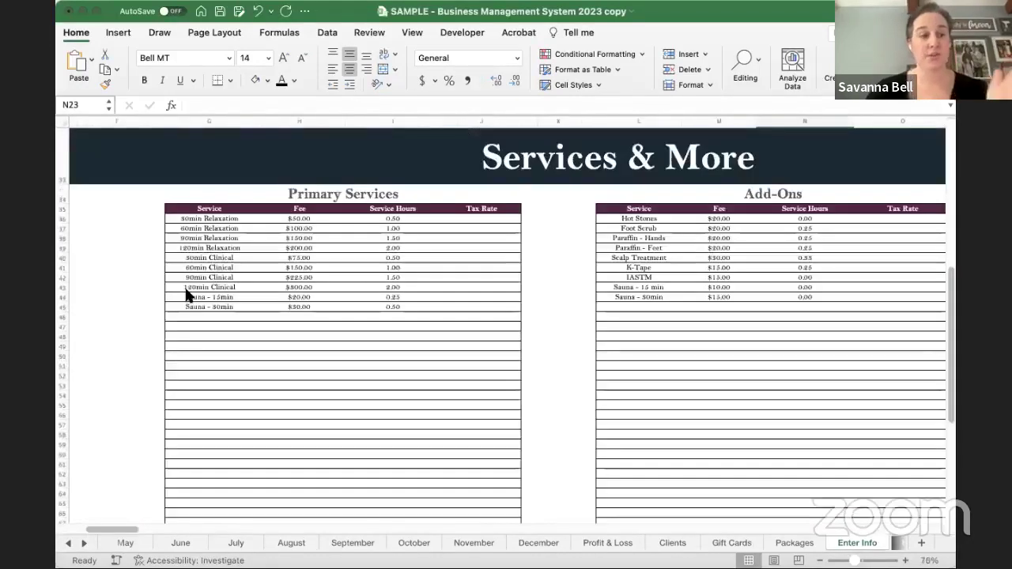
scroll(188, 293, down, 1)
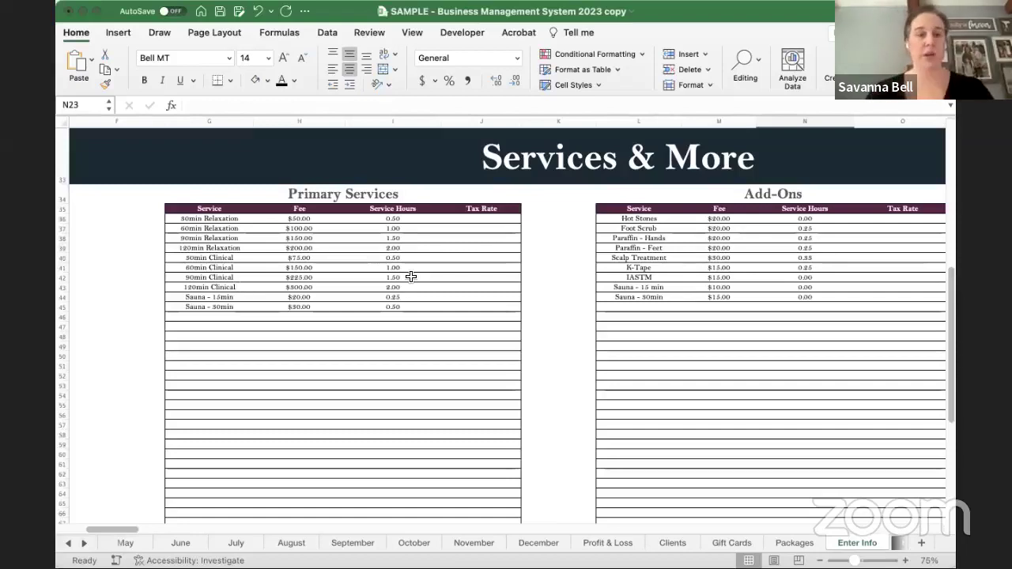
scroll(423, 263, down, 3)
scroll(422, 264, right, 2)
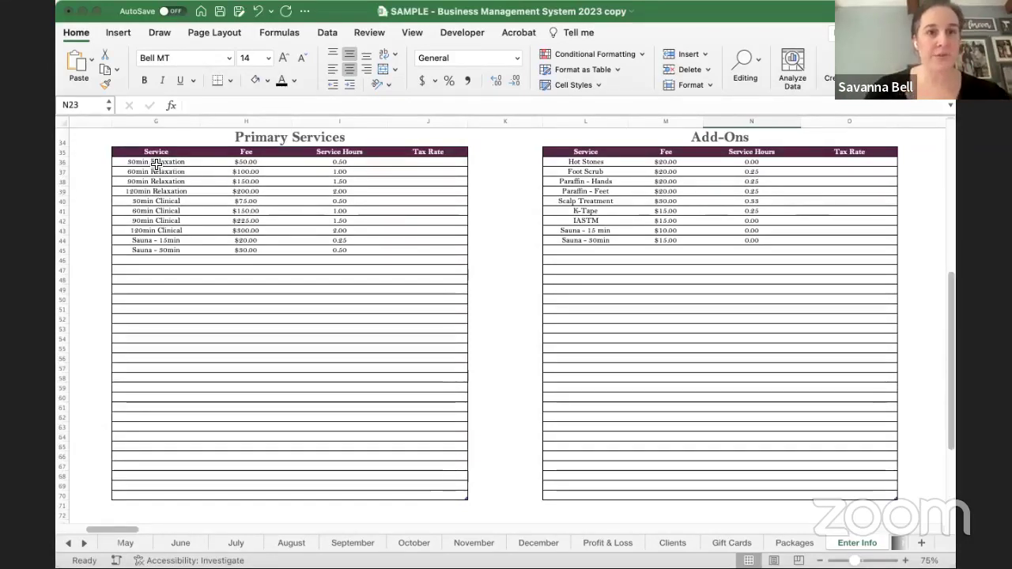
drag(156, 163, 171, 332)
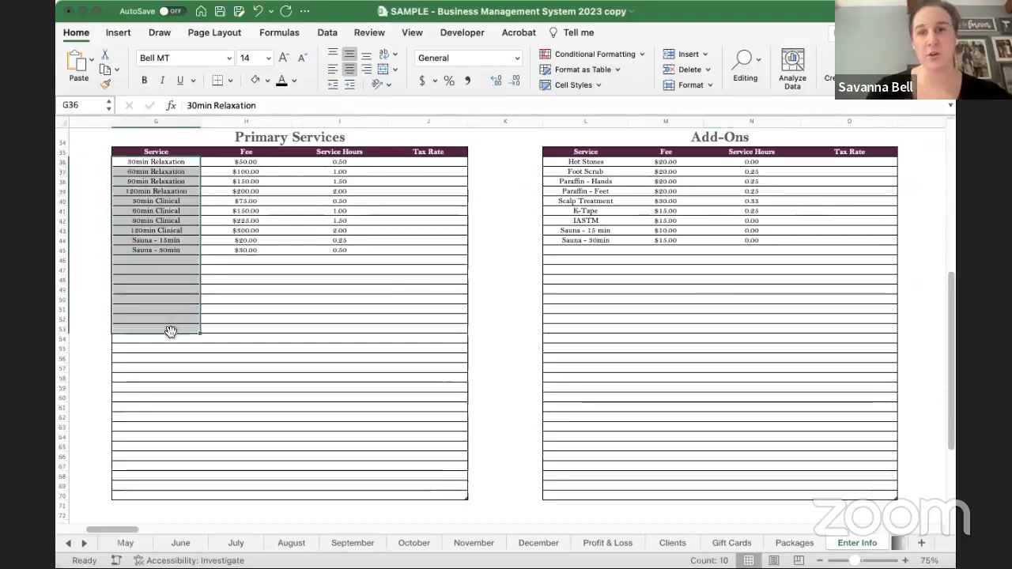
drag(245, 162, 252, 280)
drag(349, 162, 345, 269)
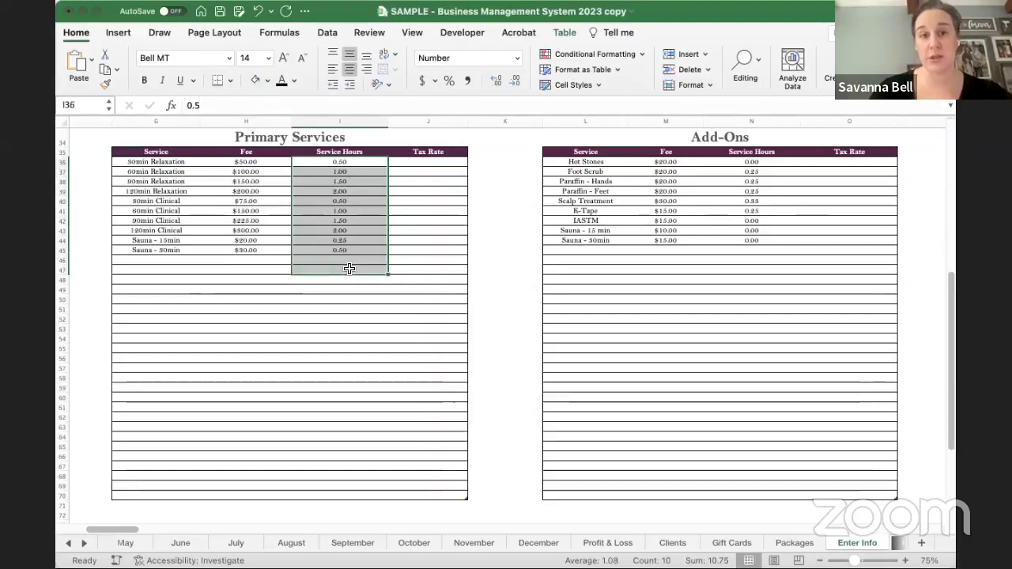
click(337, 164)
ctrl+scroll(259, 163, up, 2)
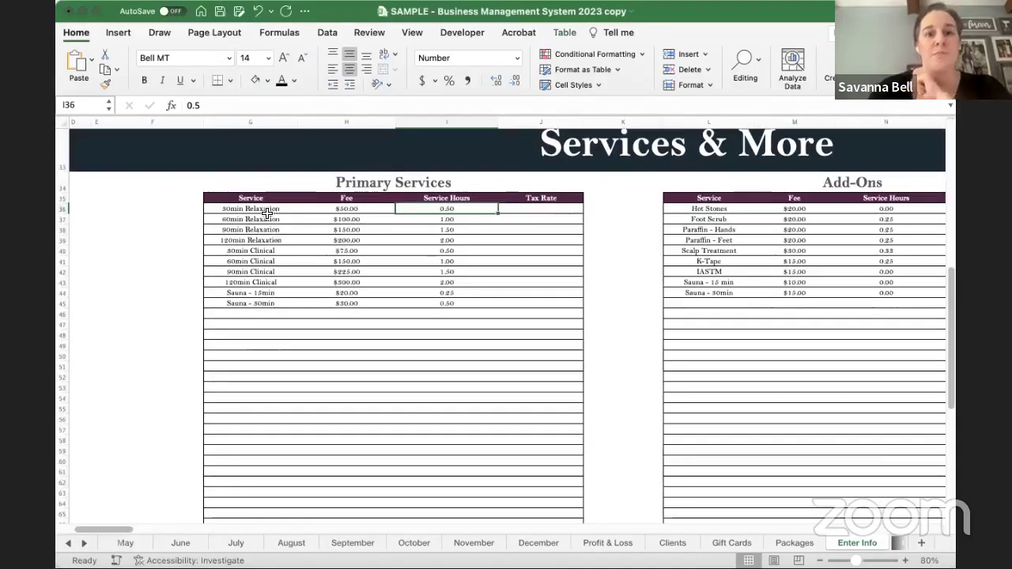
click(346, 209)
click(445, 208)
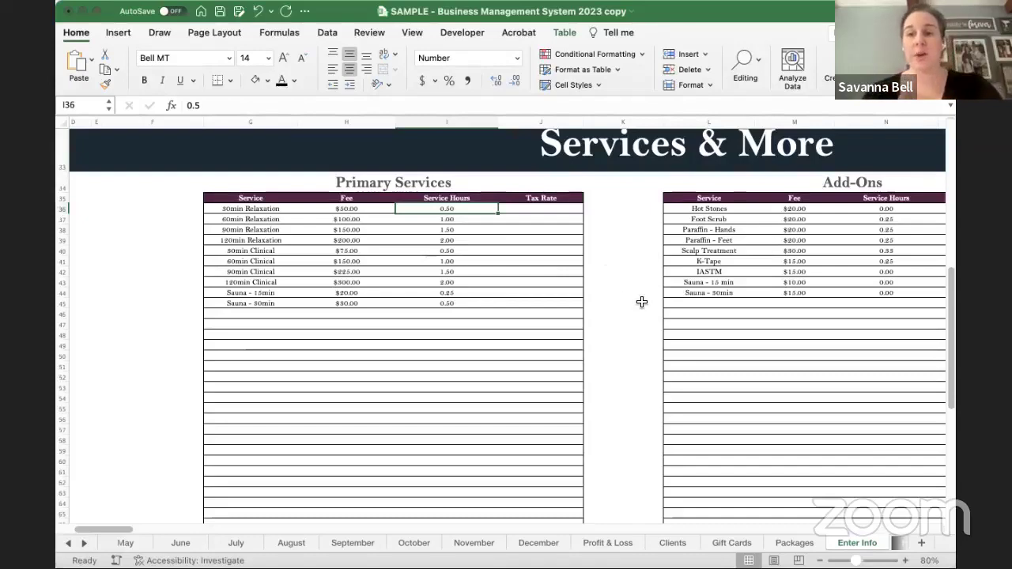
- Select the Add-Ons names, fees and service hours, from Hot Stones to Sauna - 30min, to review them
scroll(617, 307, right, 3)
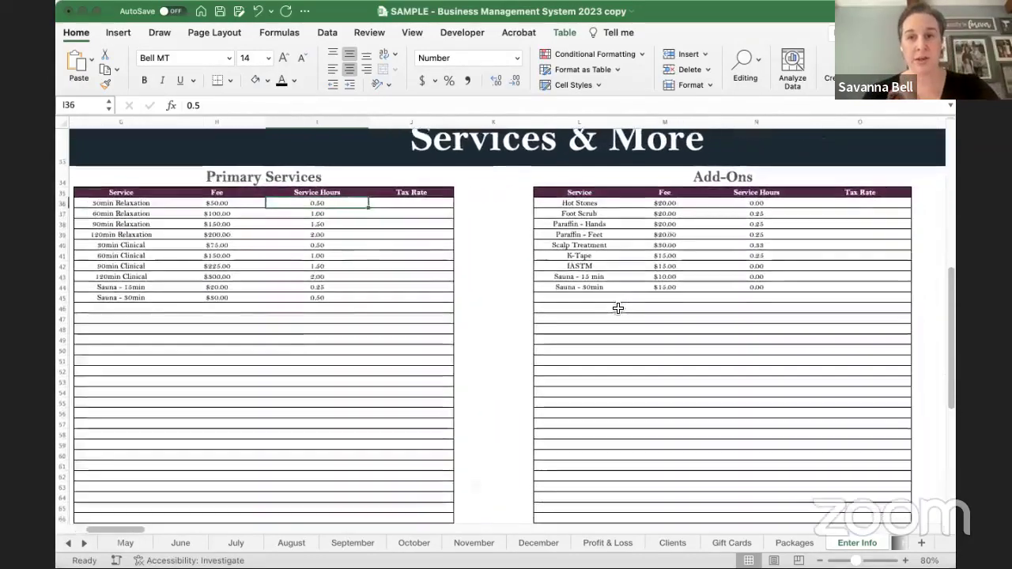
scroll(617, 307, right, 2)
scroll(617, 308, up, 1)
click(530, 214)
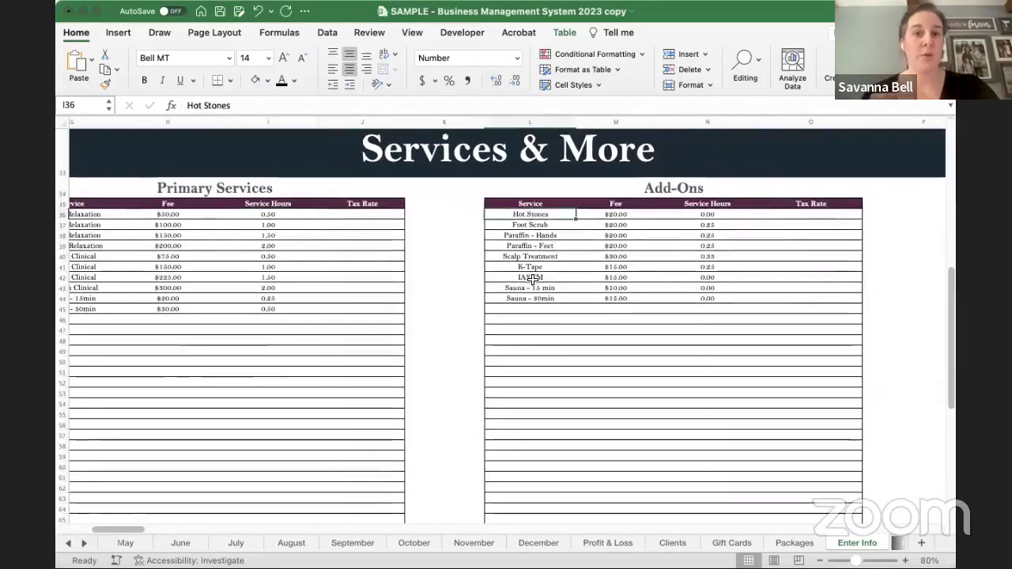
drag(533, 279, 533, 309)
drag(623, 214, 622, 299)
drag(707, 214, 711, 302)
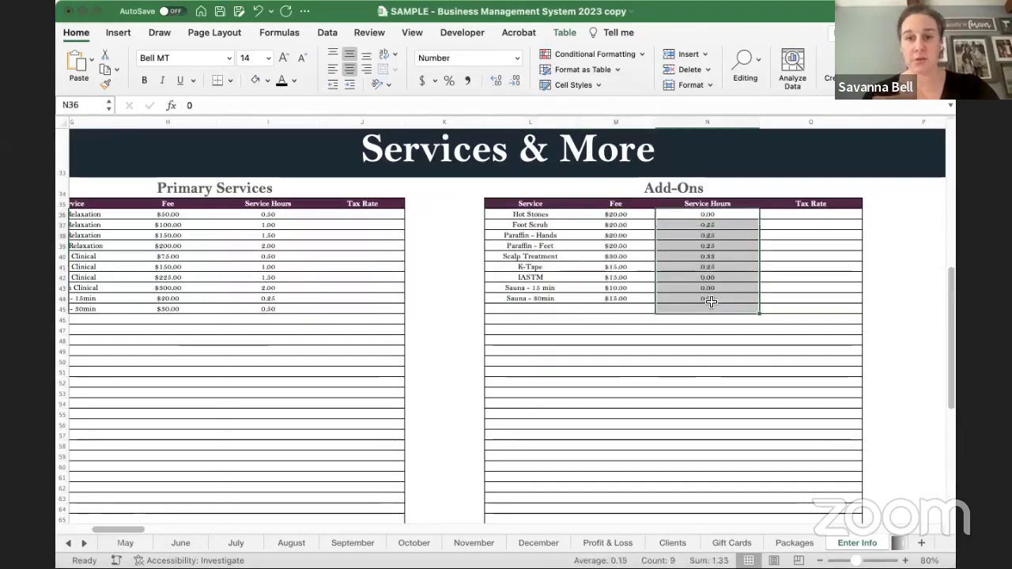
click(719, 299)
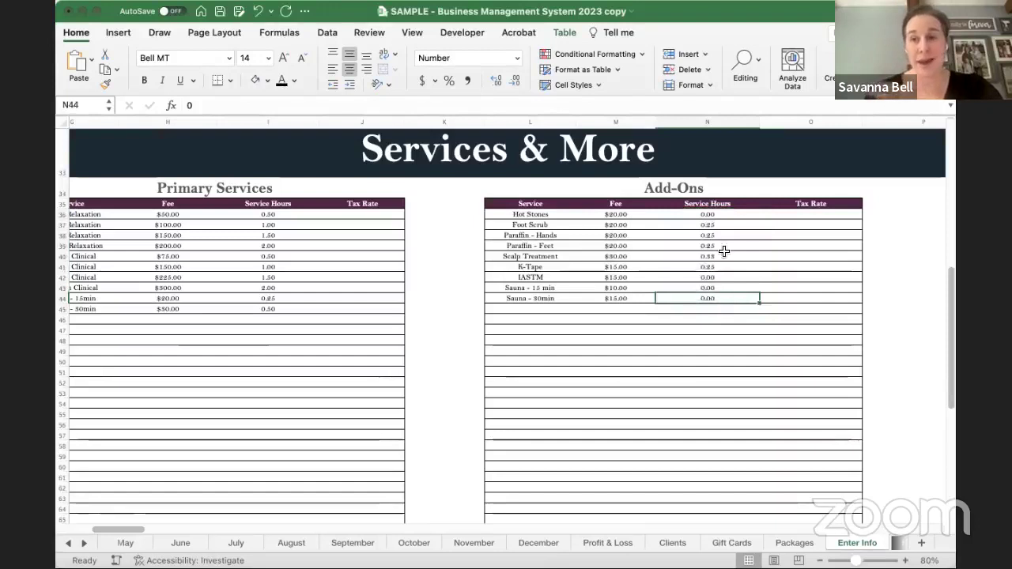
click(716, 216)
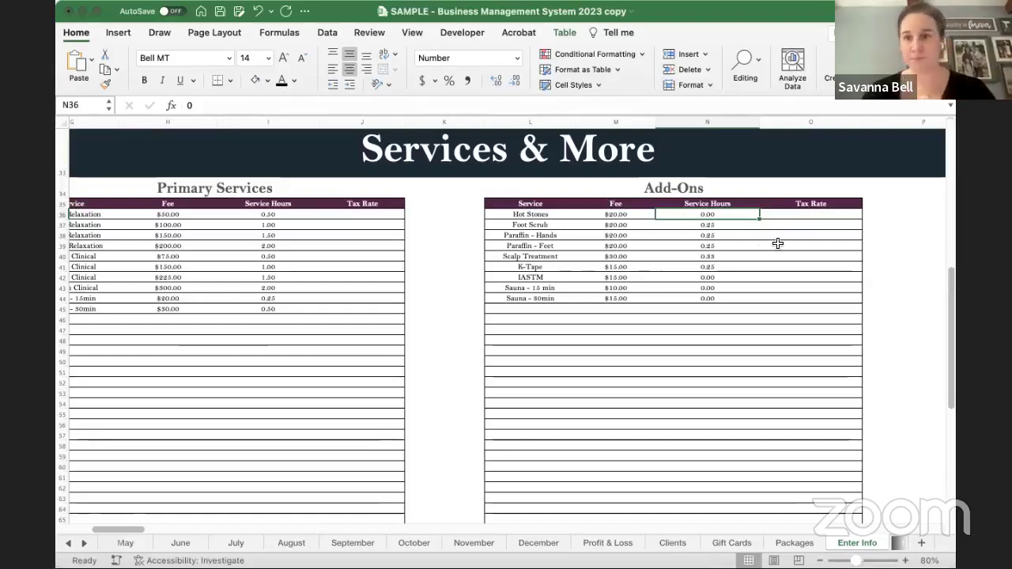
- Select the Primary Services and Add-Ons tax rate columns to compare them
drag(383, 217, 389, 394)
drag(826, 213, 827, 366)
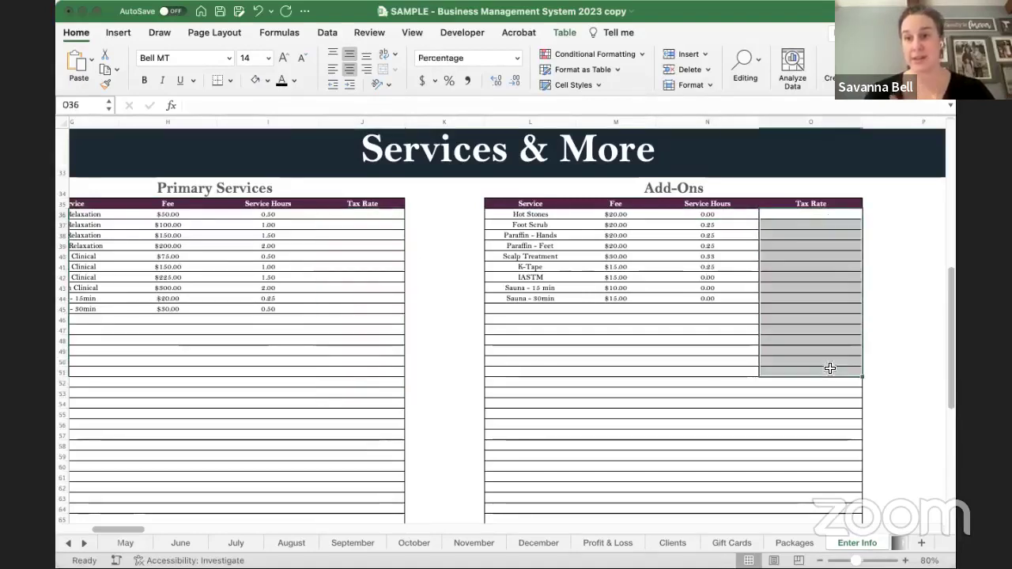
click(865, 287)
scroll(906, 283, right, 10)
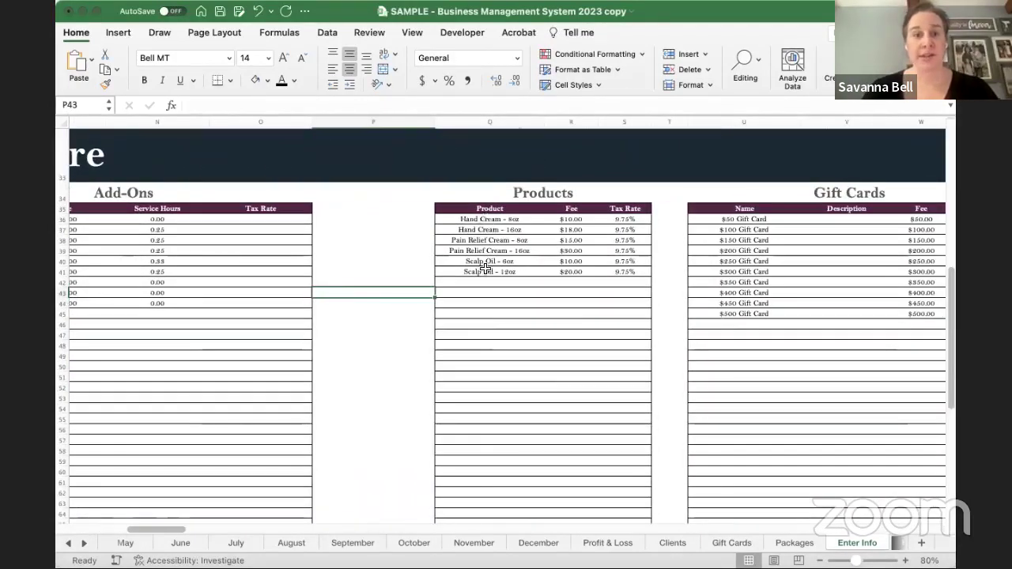
- Select the Products names, fees and 9.75% tax rates to go over them
drag(490, 219, 483, 314)
click(574, 220)
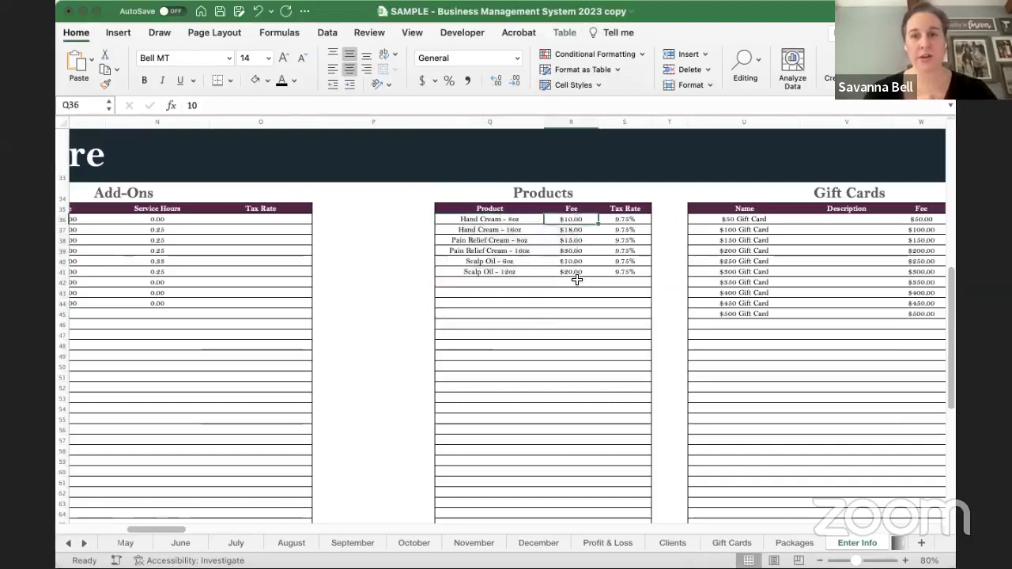
shift+click(577, 280)
drag(634, 218, 631, 292)
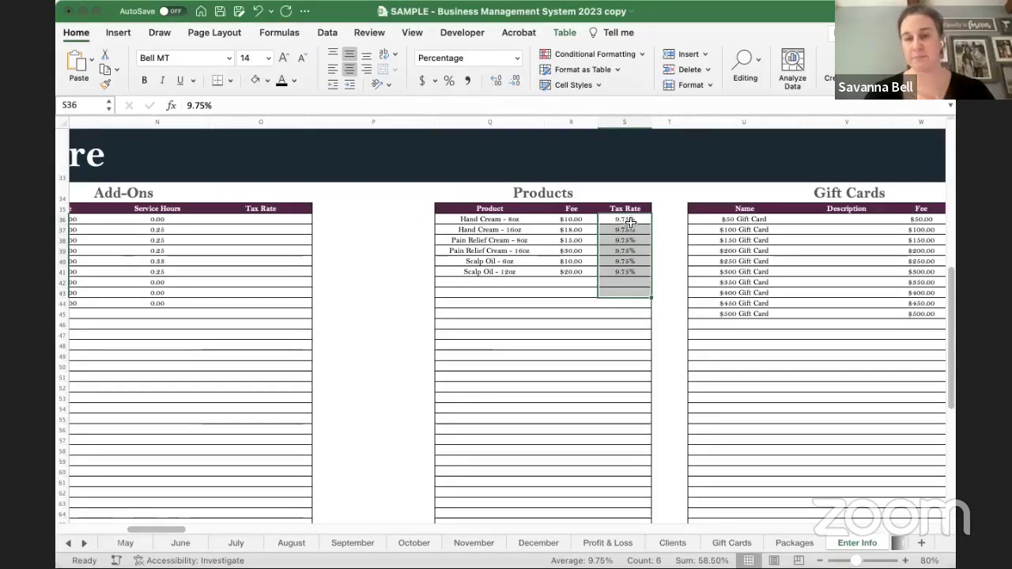
click(629, 219)
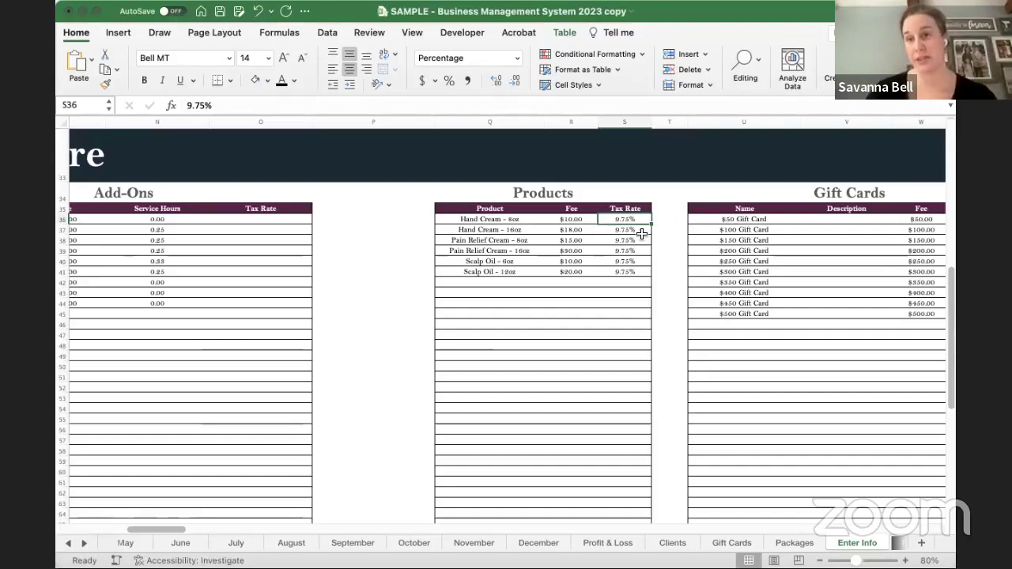
- Select the Gift Cards names, blank descriptions, fees and tax rates to review them
scroll(670, 259, right, 5)
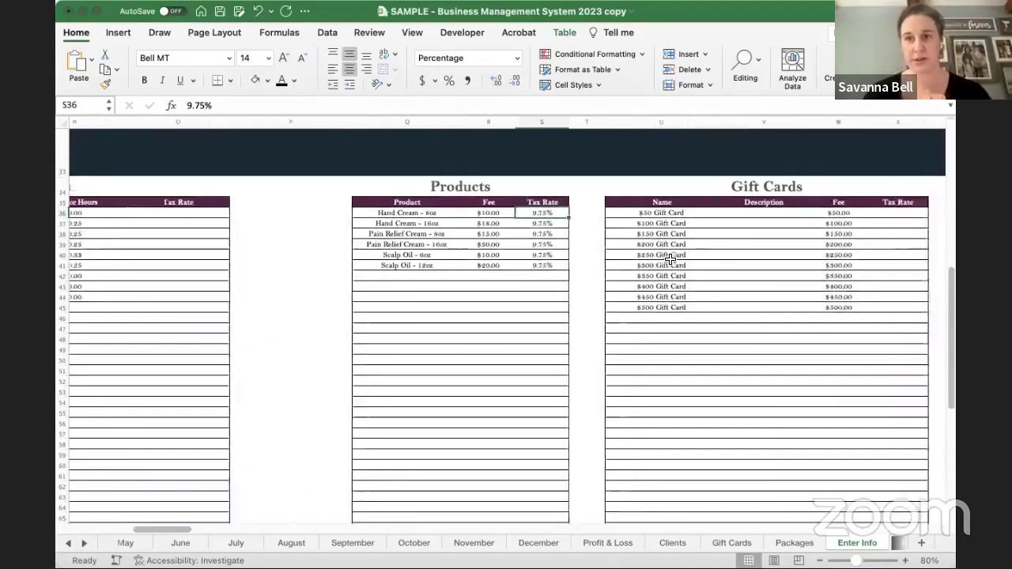
drag(485, 222, 485, 316)
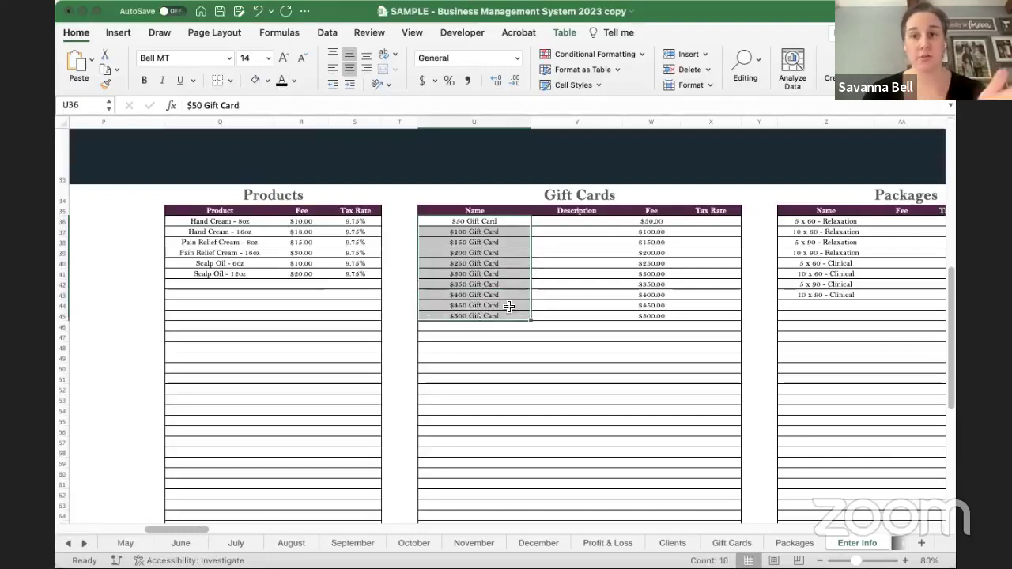
click(592, 225)
drag(592, 225, 592, 317)
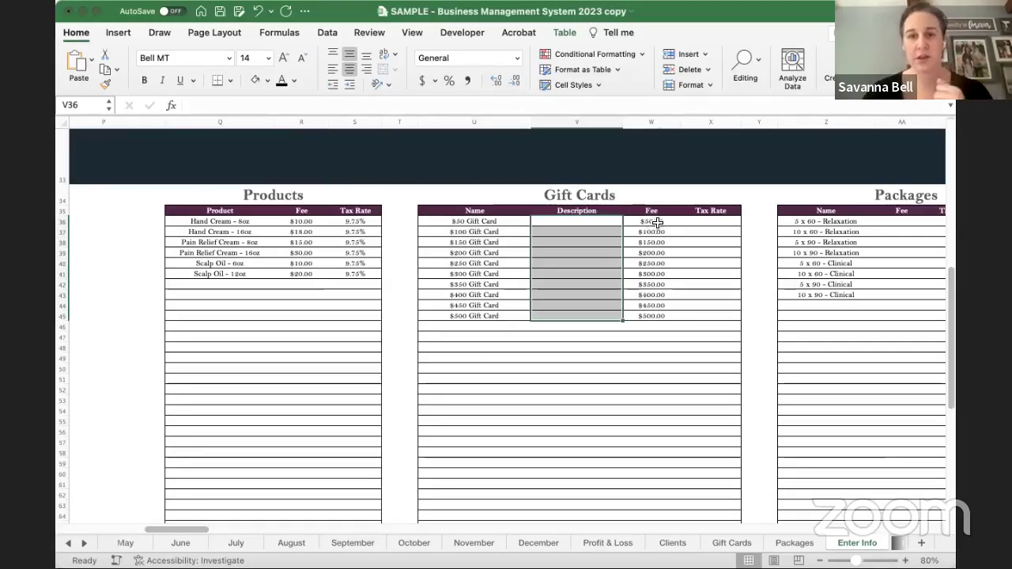
drag(657, 222, 655, 317)
drag(716, 222, 722, 307)
scroll(721, 306, right, 5)
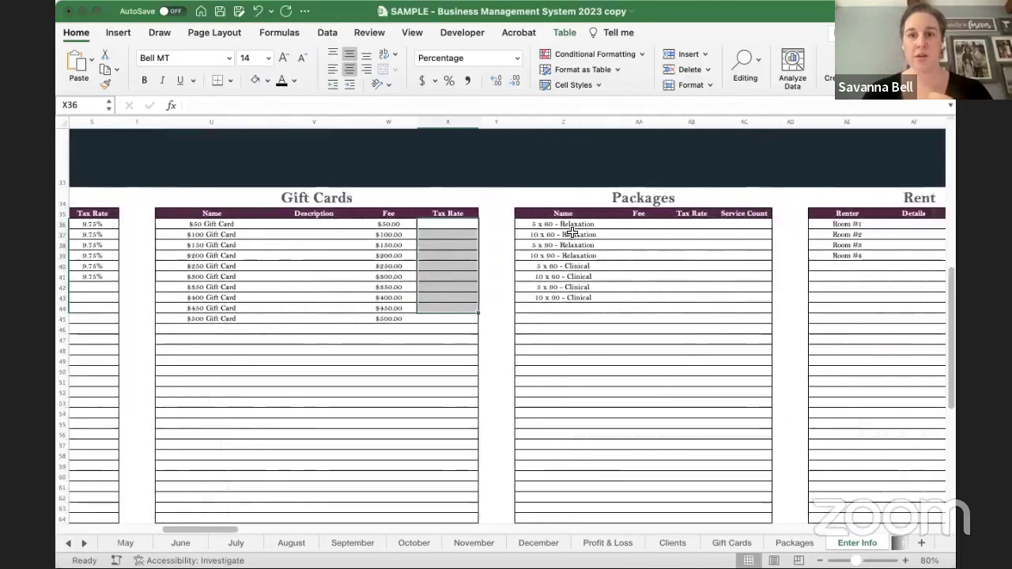
- For the 5 x 60 - Relaxation package, enter fee 500 in AA36 and service count 5 in AC36
click(565, 224)
drag(567, 241, 567, 325)
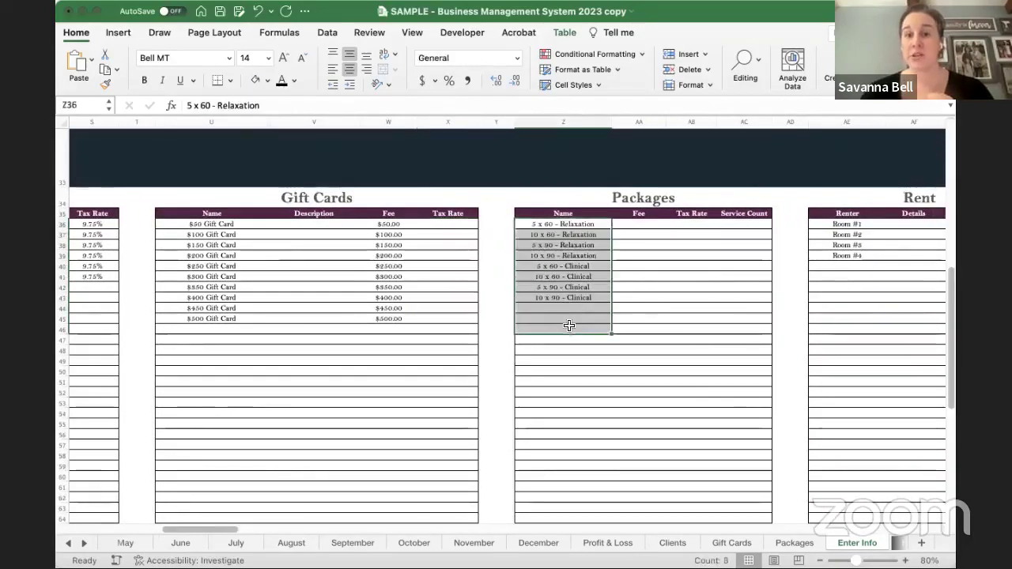
click(549, 227)
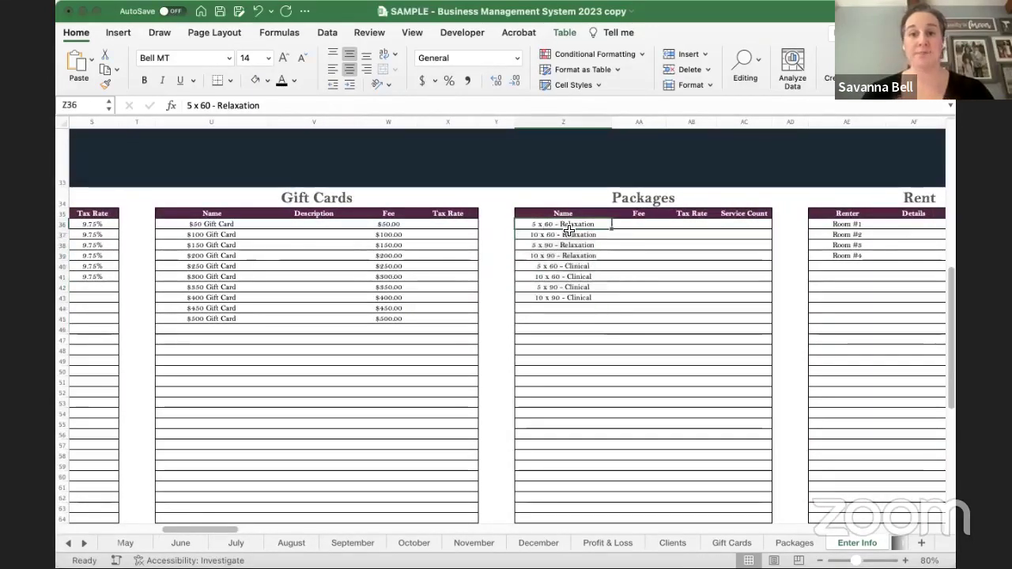
click(638, 223)
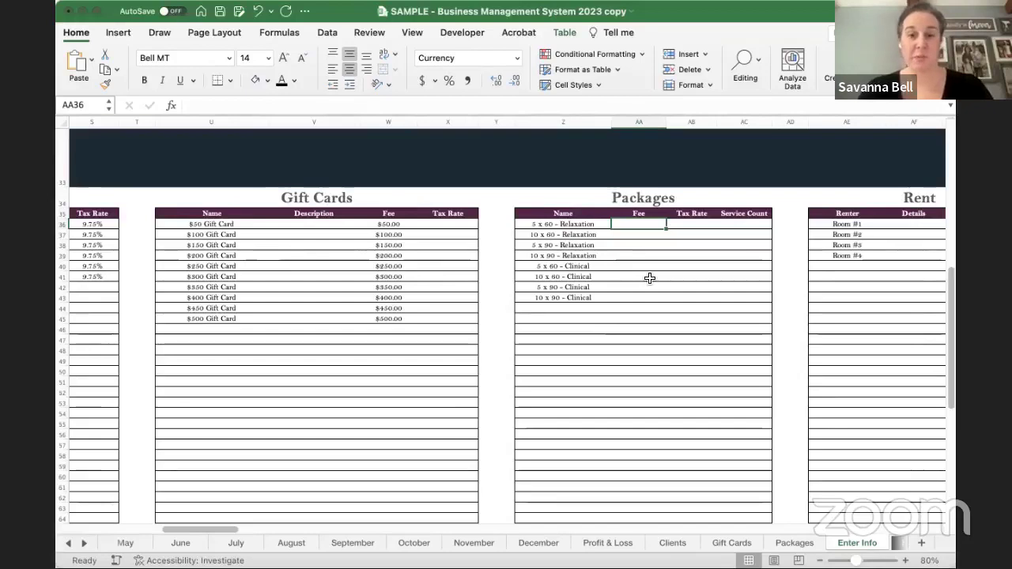
text(500)
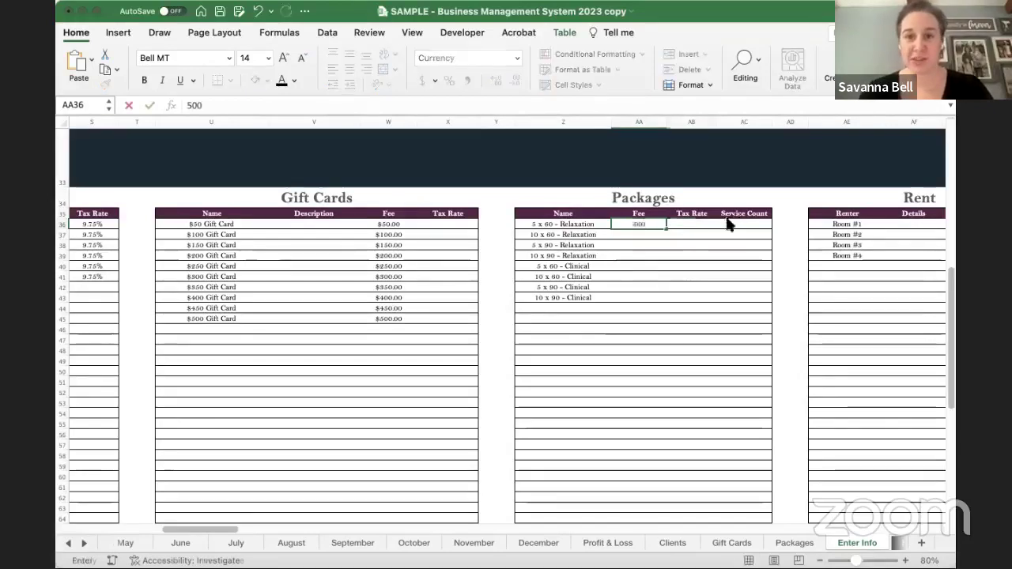
click(714, 222)
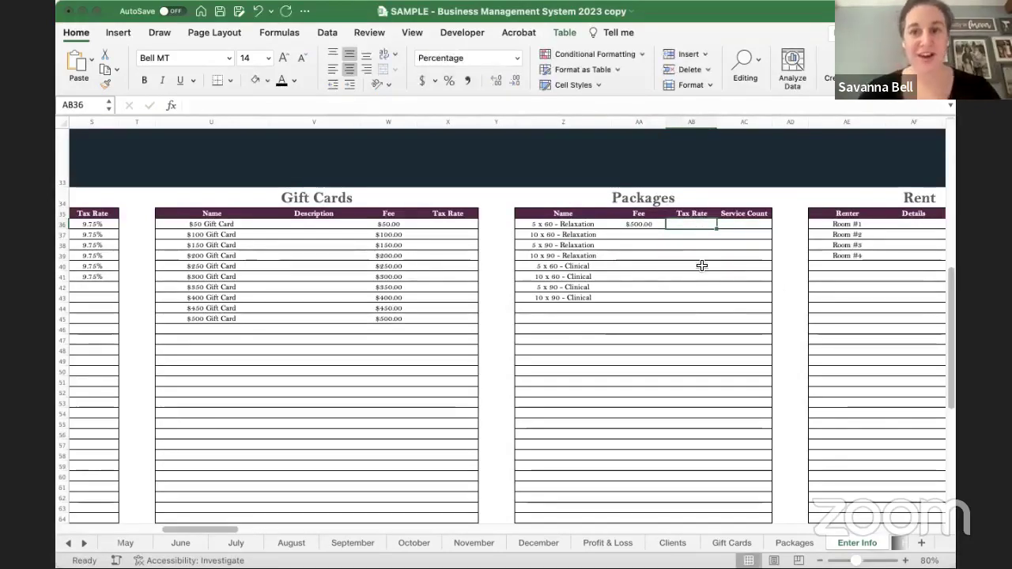
scroll(702, 266, right, 1)
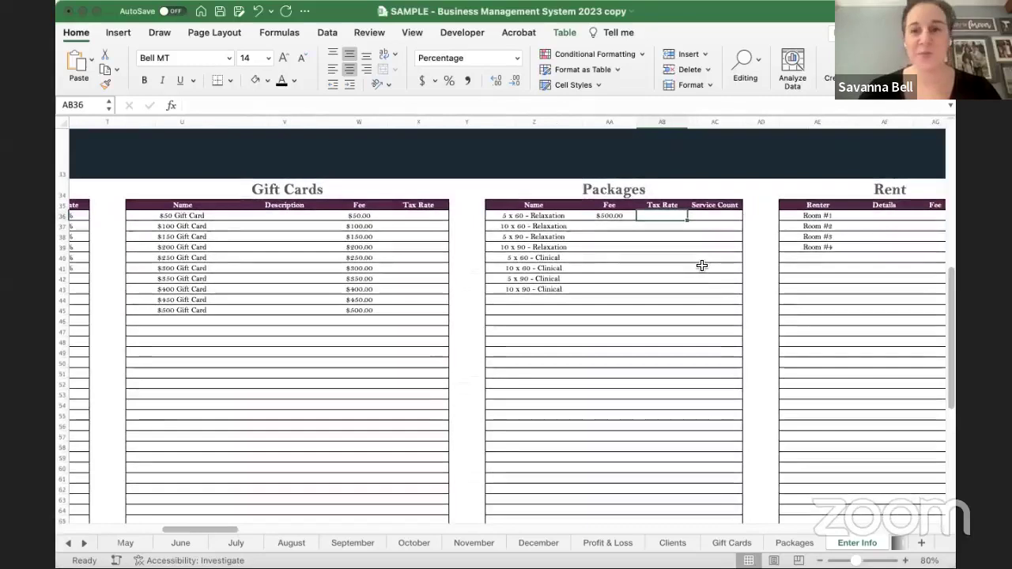
click(721, 214)
text(5)
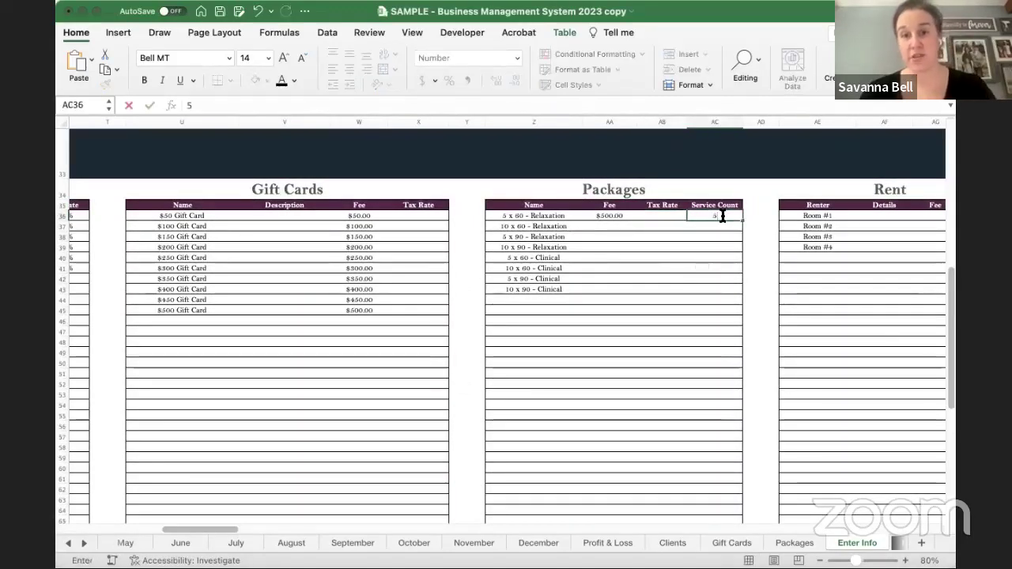
key(Return)
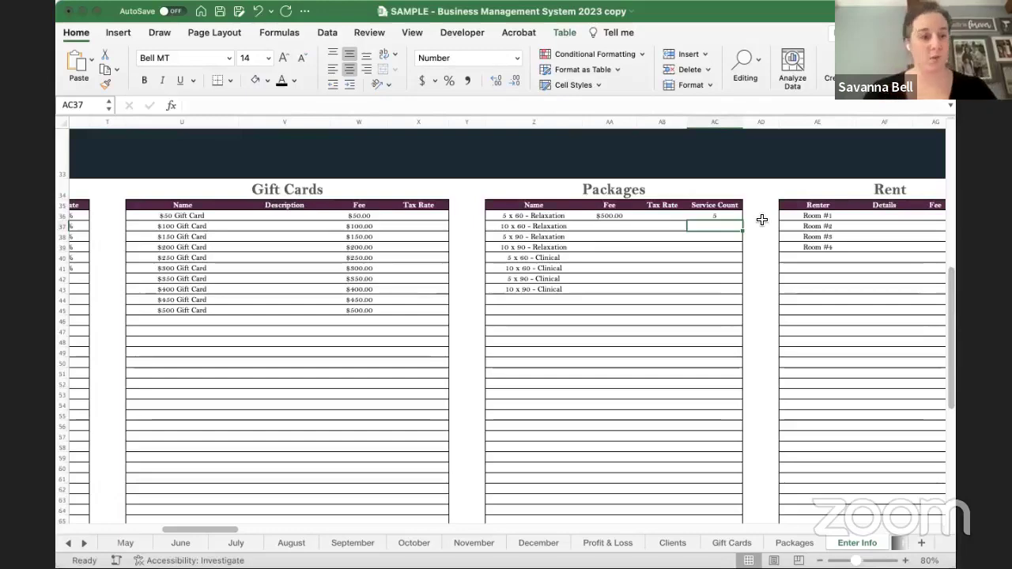
scroll(763, 219, right, 5)
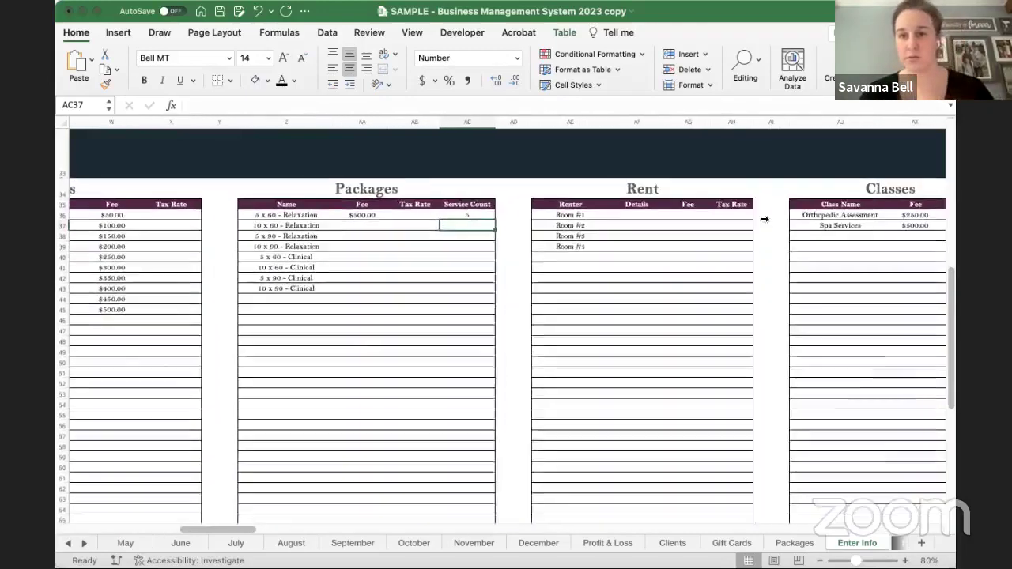
scroll(672, 217, right, 1)
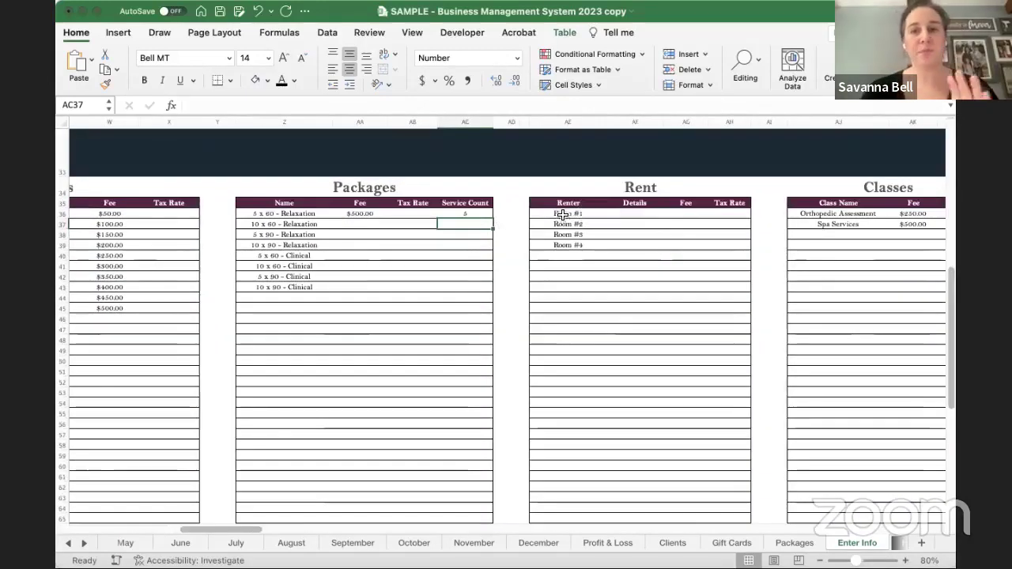
drag(562, 214, 716, 259)
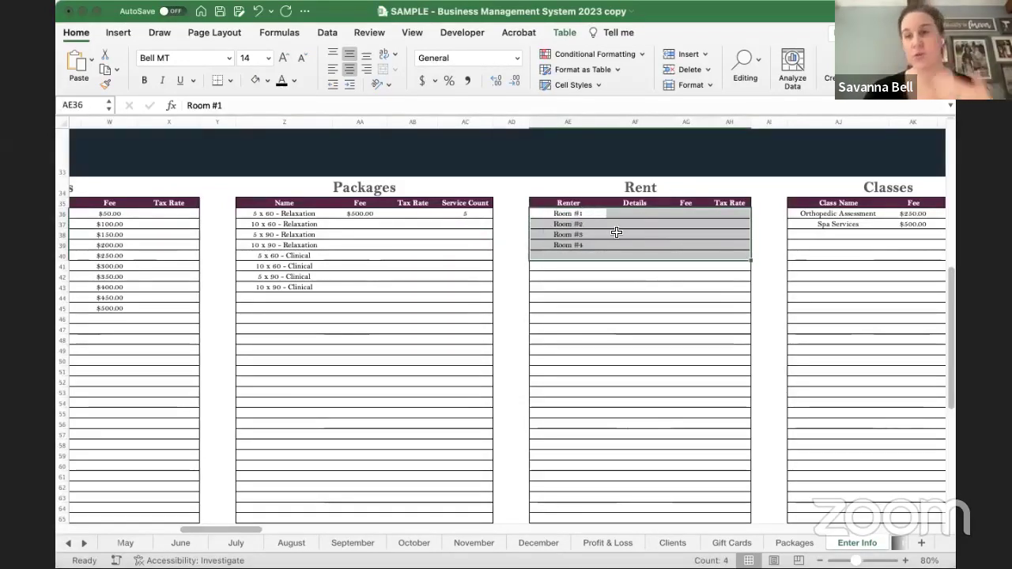
click(578, 215)
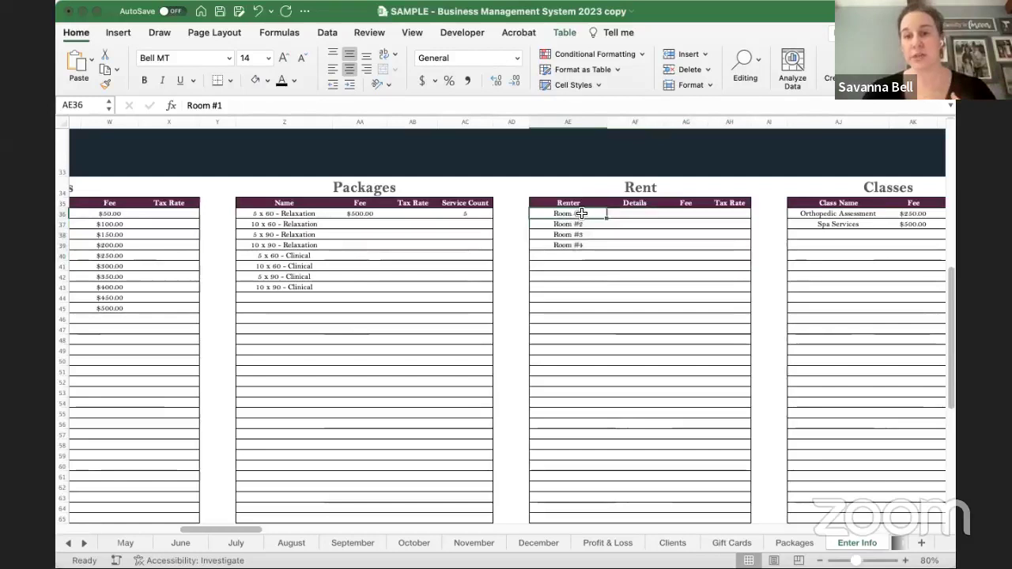
drag(635, 213, 650, 268)
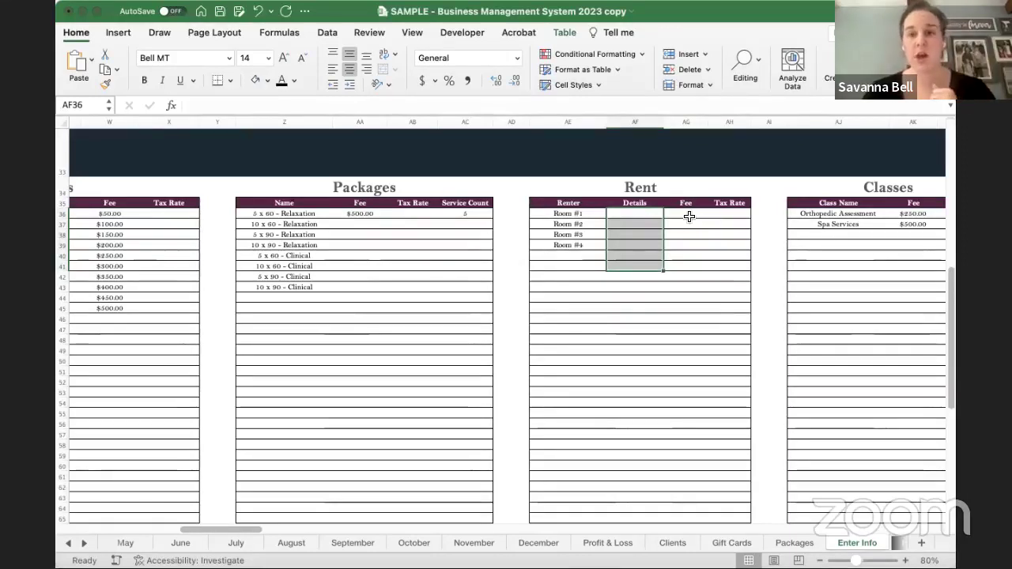
drag(689, 214, 692, 282)
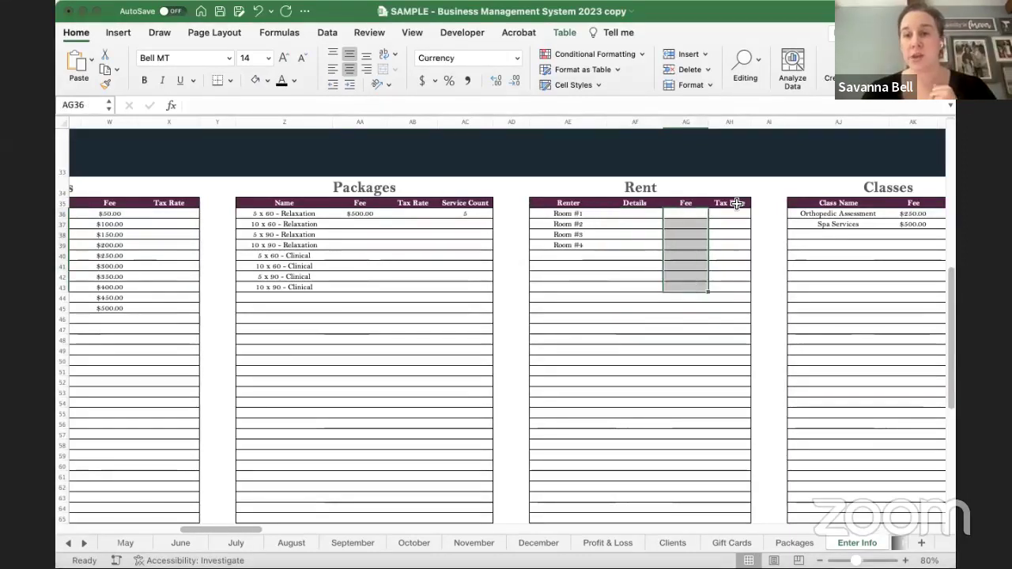
drag(730, 213, 736, 266)
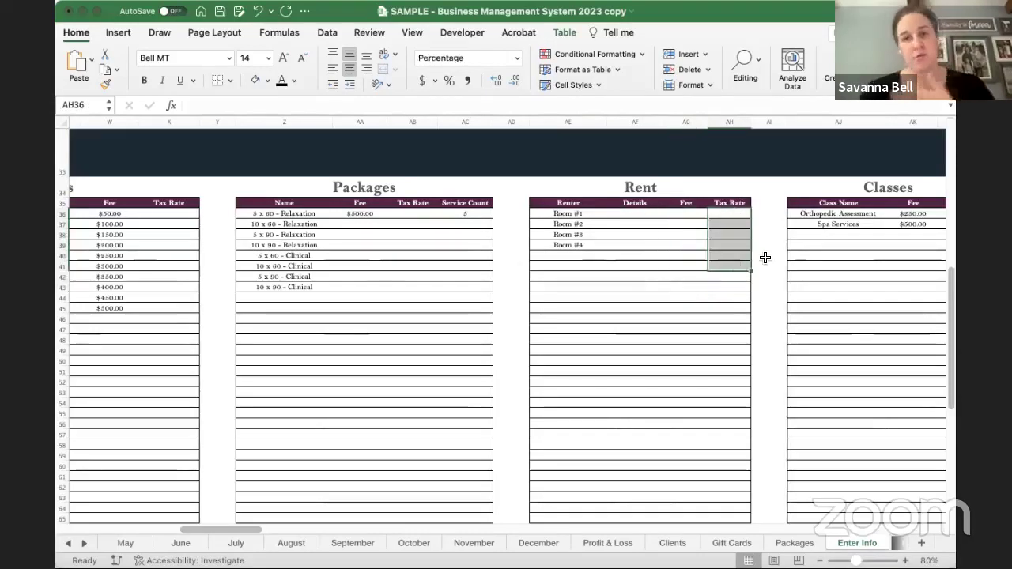
click(766, 233)
scroll(766, 229, right, 5)
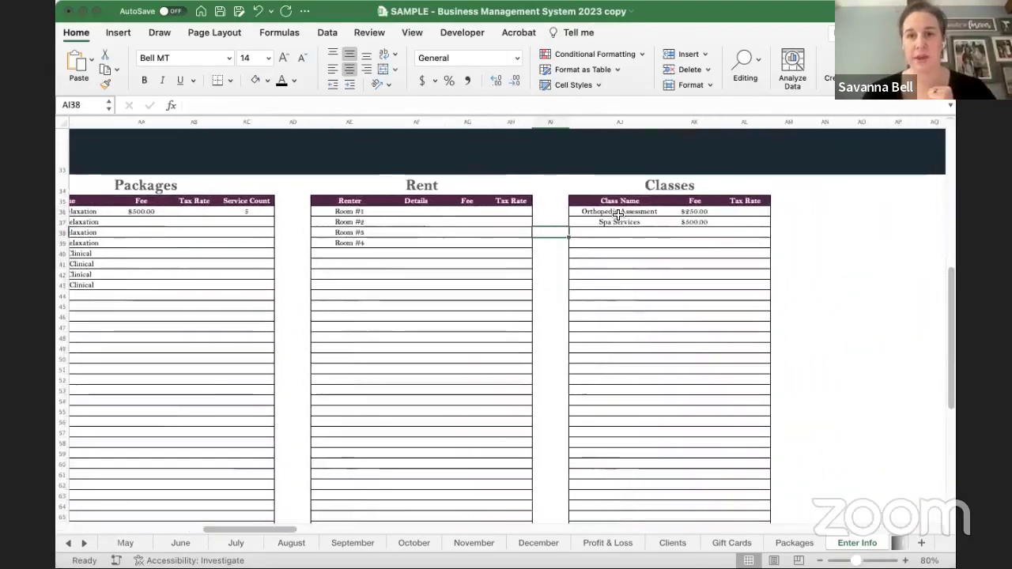
drag(619, 214, 619, 266)
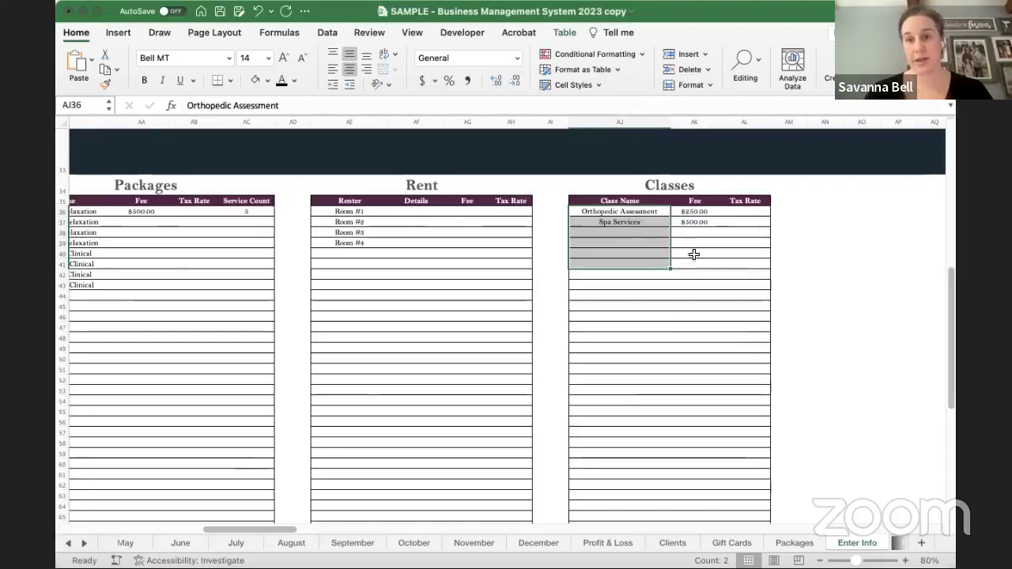
drag(710, 215, 703, 262)
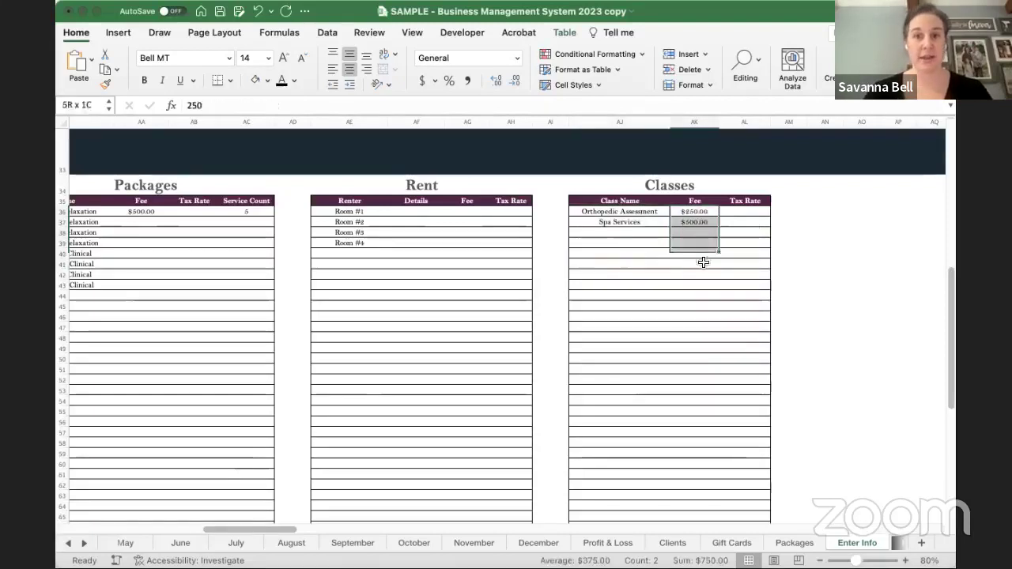
click(743, 221)
click(815, 232)
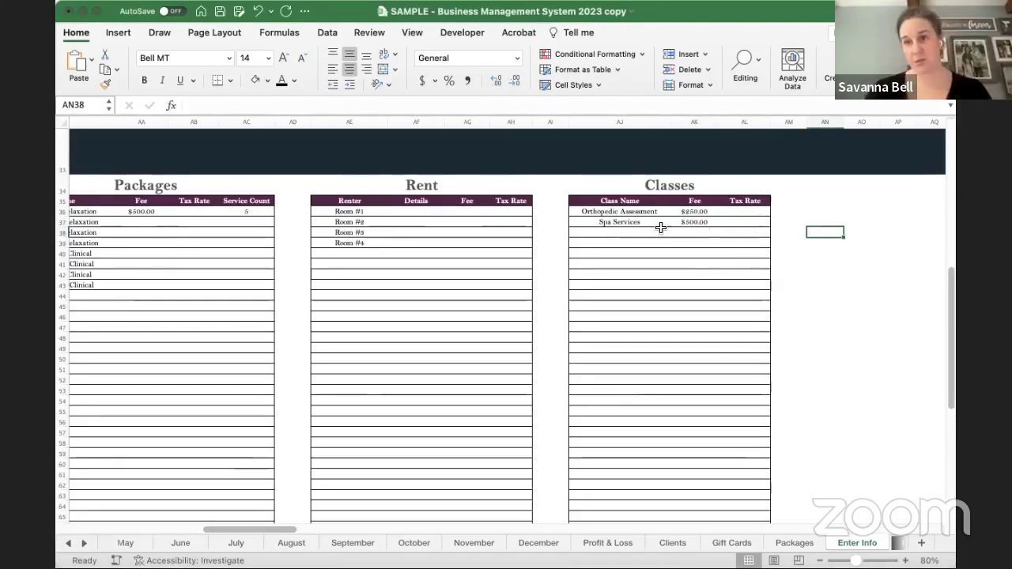
- Scroll left to Primary Services and select its Fee column H36:H46, $20.00 to $300.00
scroll(660, 228, left, 1)
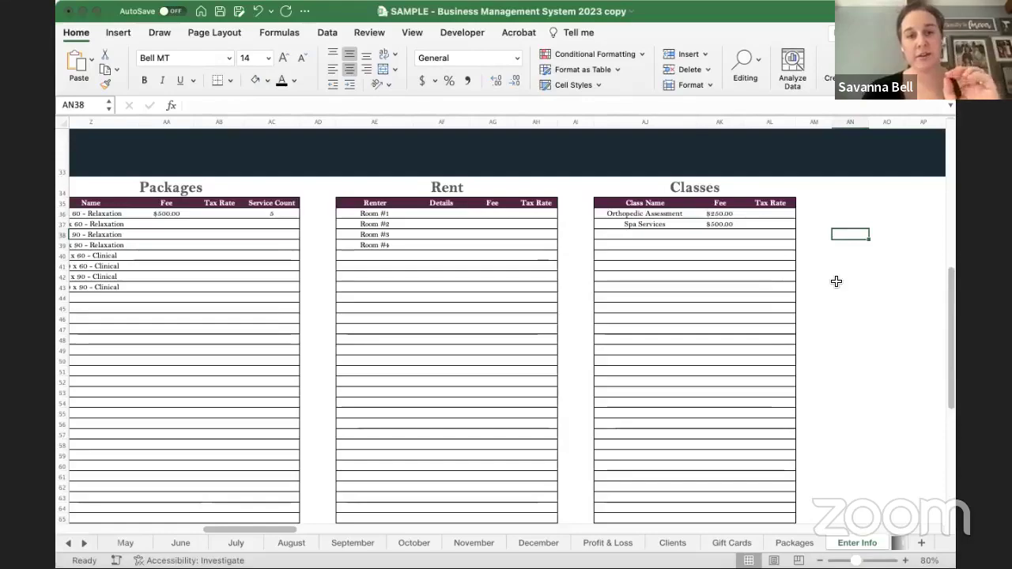
scroll(837, 281, left, 10)
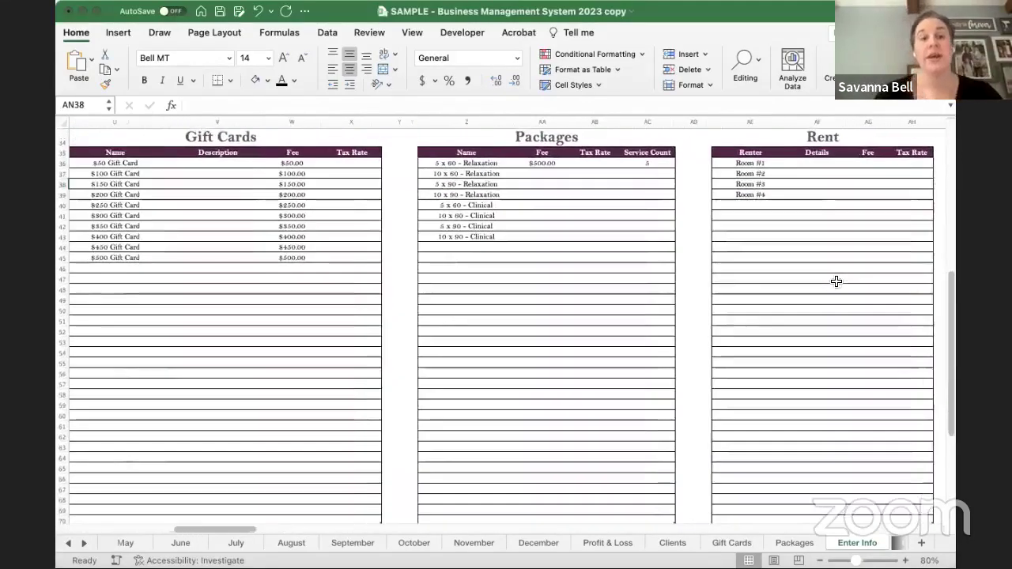
scroll(837, 282, left, 15)
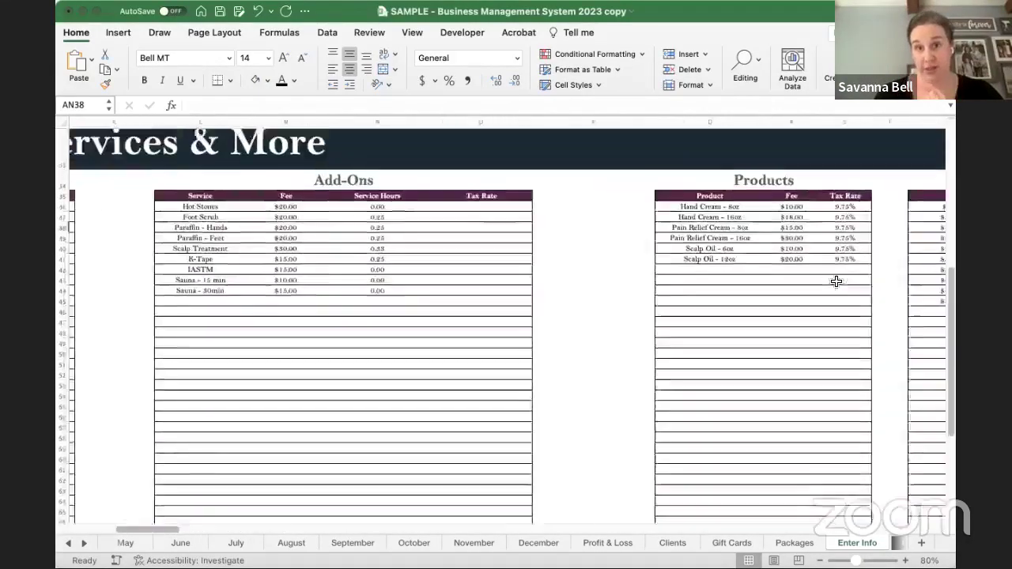
scroll(837, 281, left, 12)
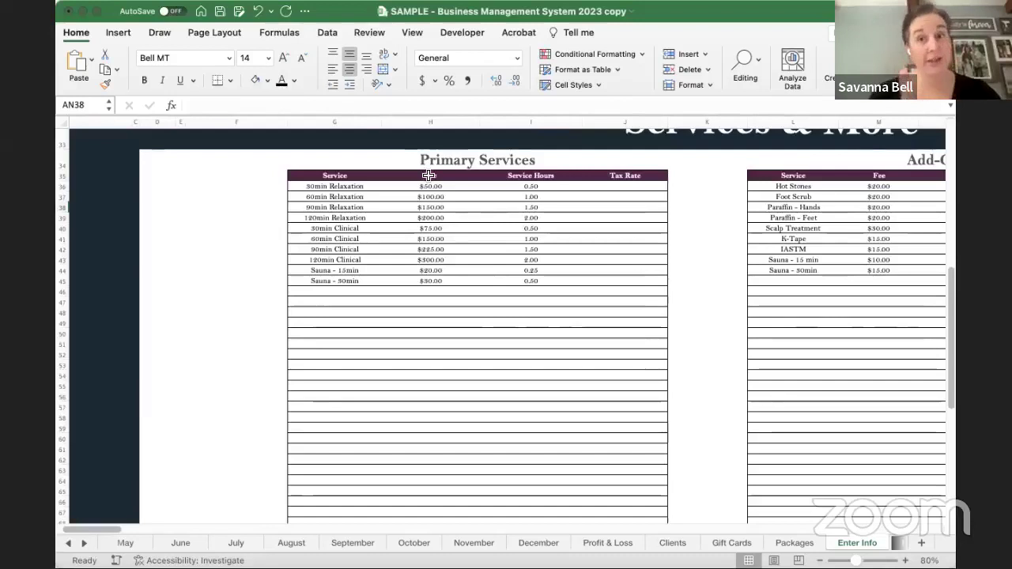
drag(442, 187, 452, 286)
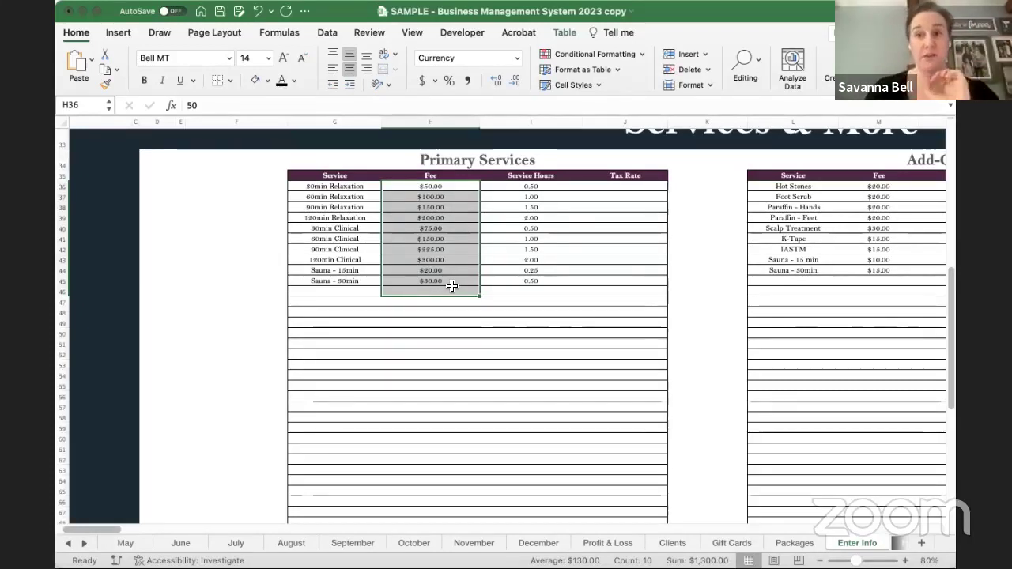
- Enter 'NEW 30min Relaxation' in G47 with a 75 fee and .5 service hours
click(337, 305)
text(NEW)
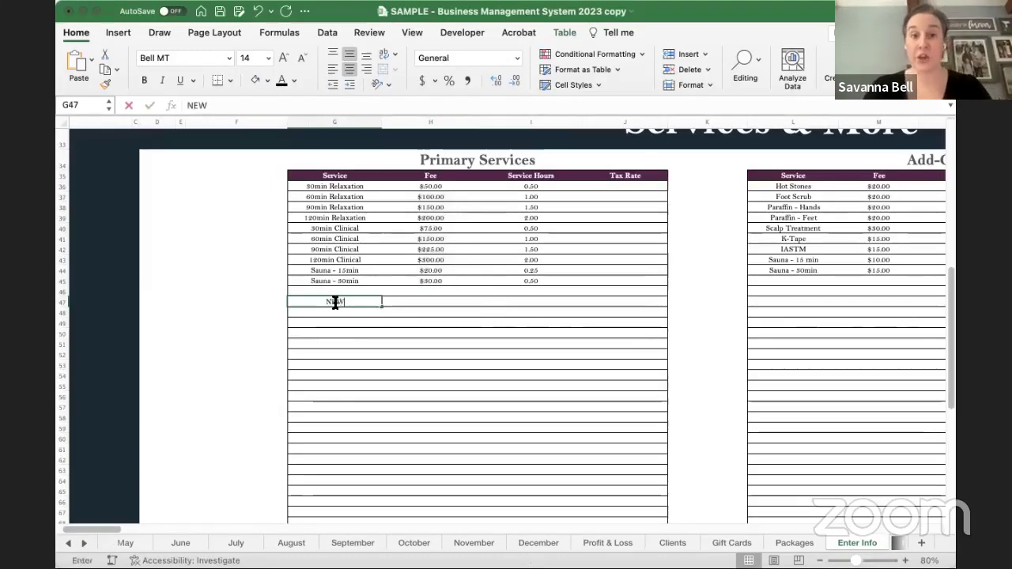
text( 30min)
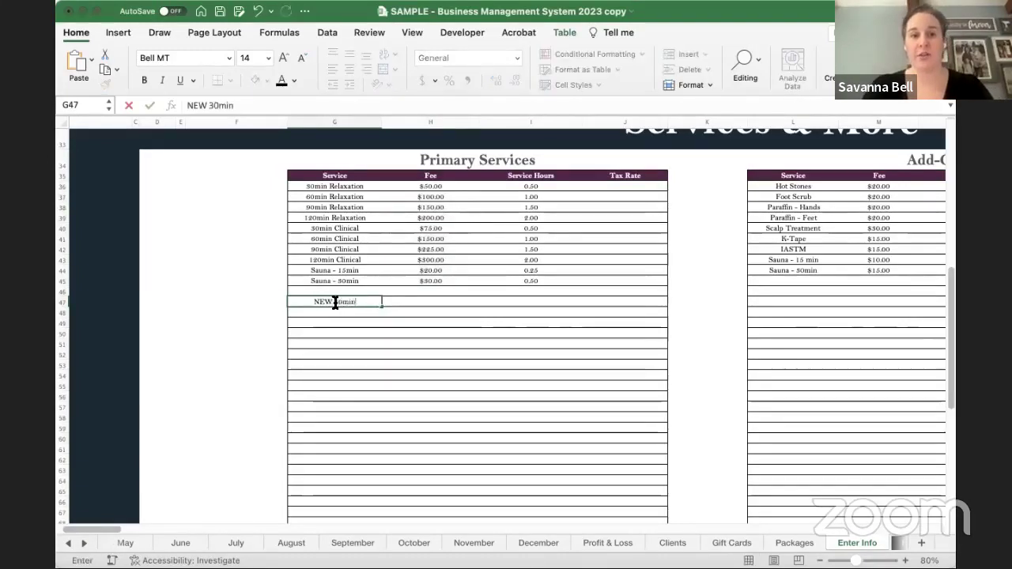
text( Relaxation)
key(Tab)
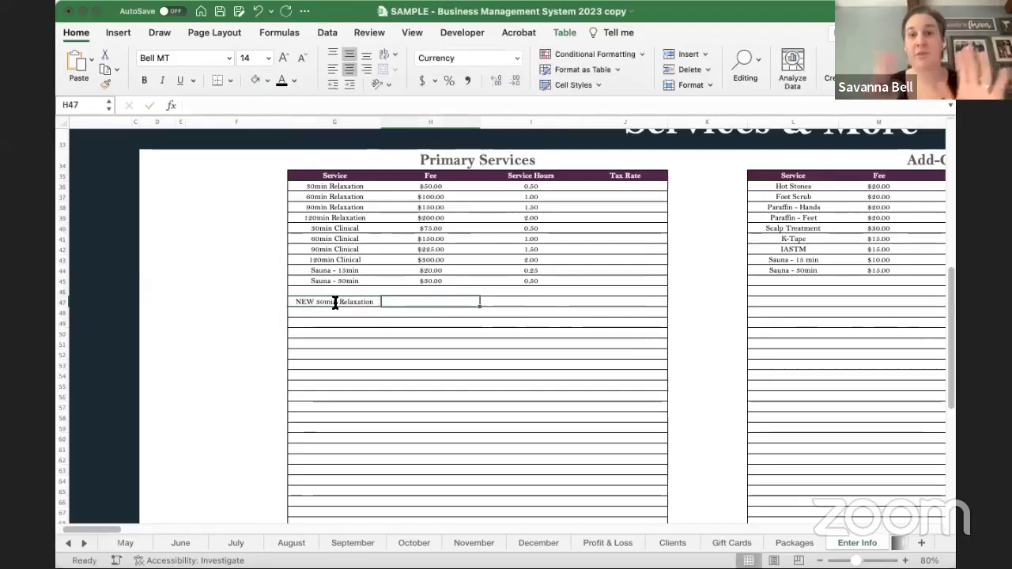
text(75)
key(Tab)
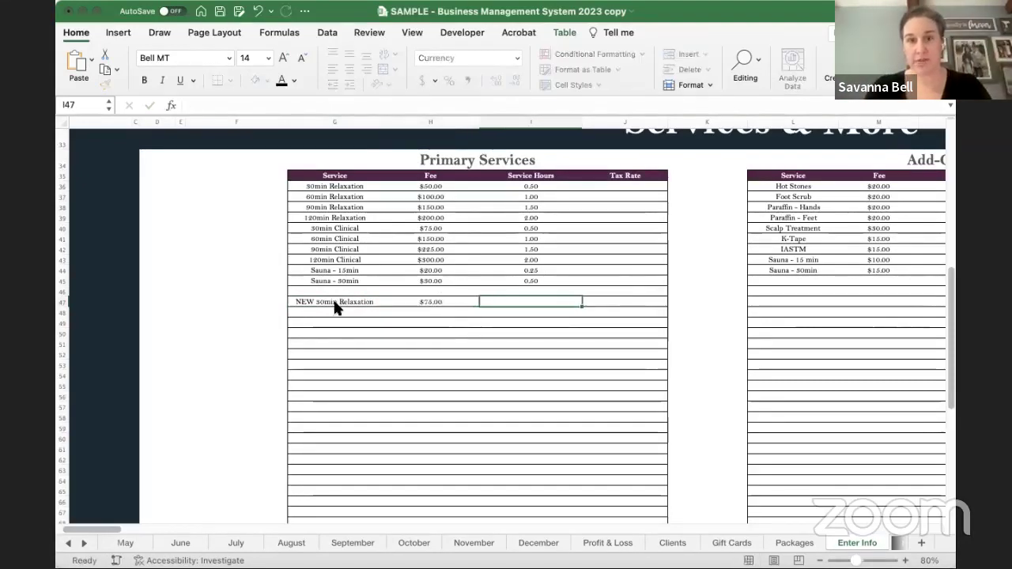
text(.5)
key(Return)
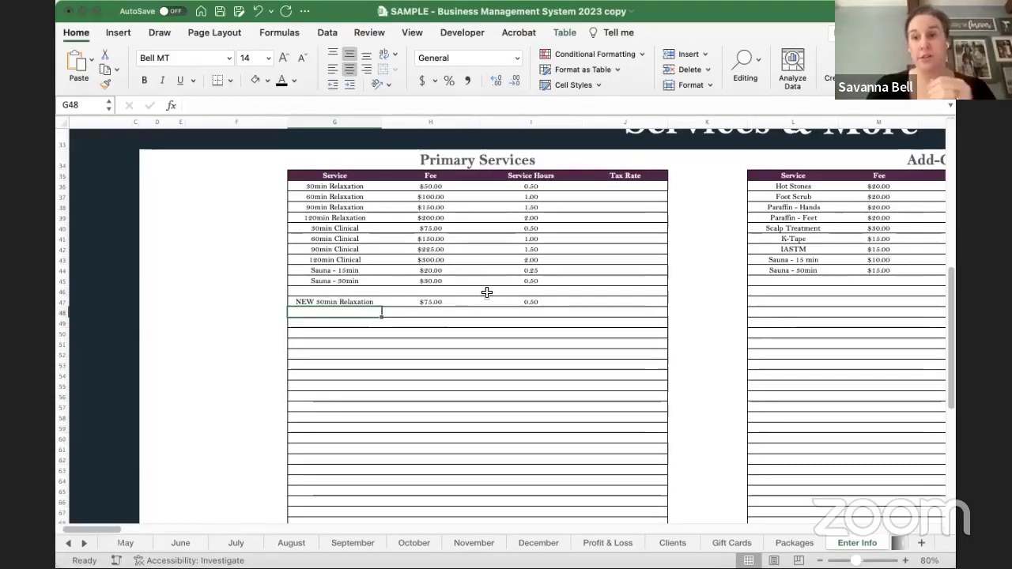
scroll(556, 260, right, 5)
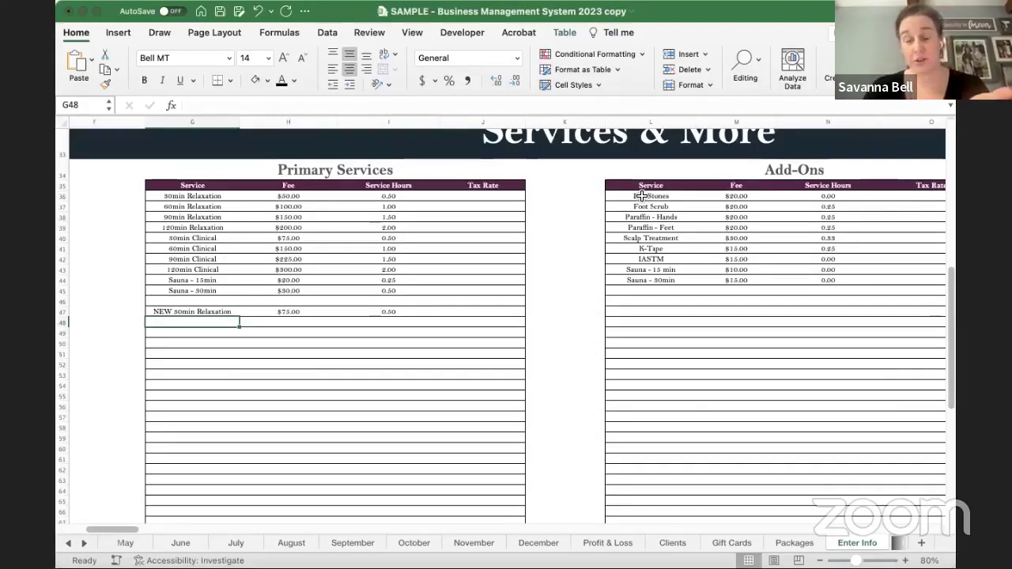
click(641, 195)
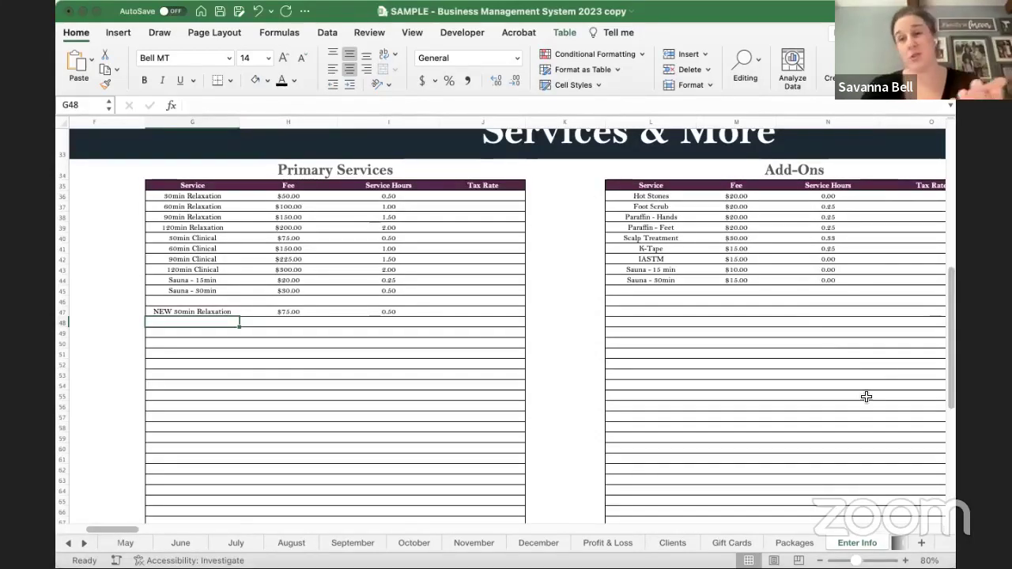
click(667, 361)
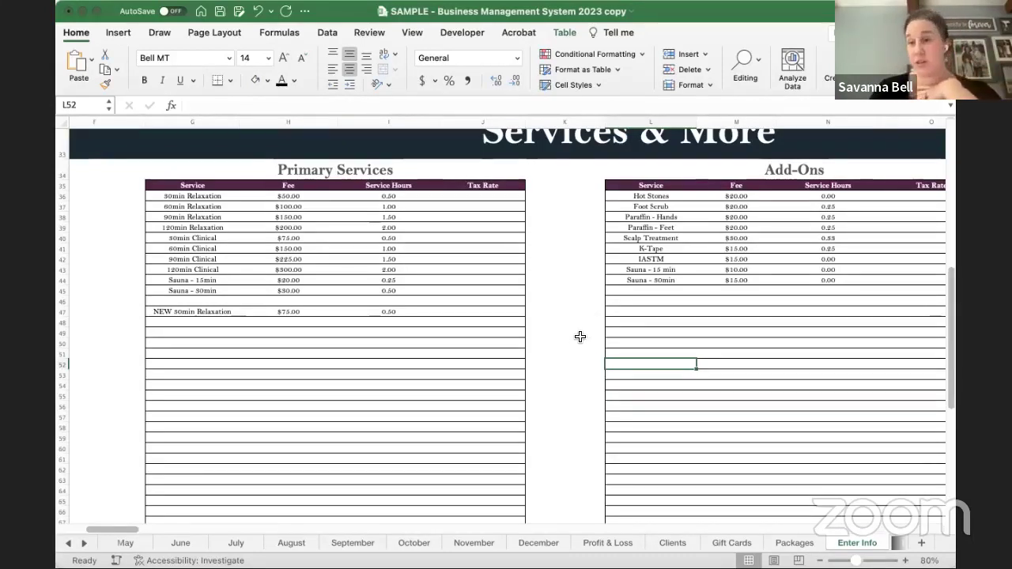
- Return to the top of the Enter Info sheet and select the =TODAY() date in A1
scroll(580, 337, right, 10)
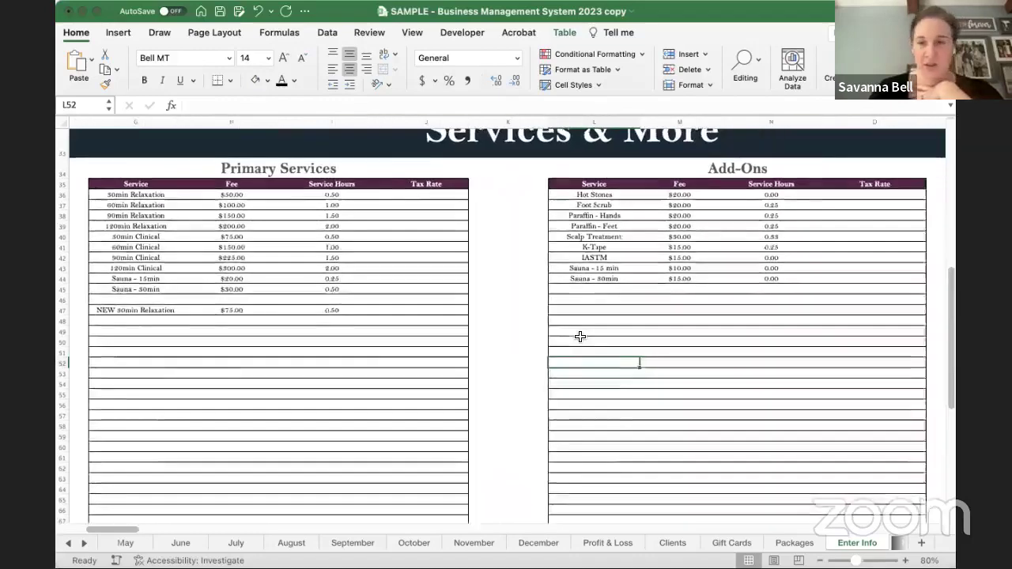
scroll(580, 337, down, 3)
scroll(581, 337, up, 15)
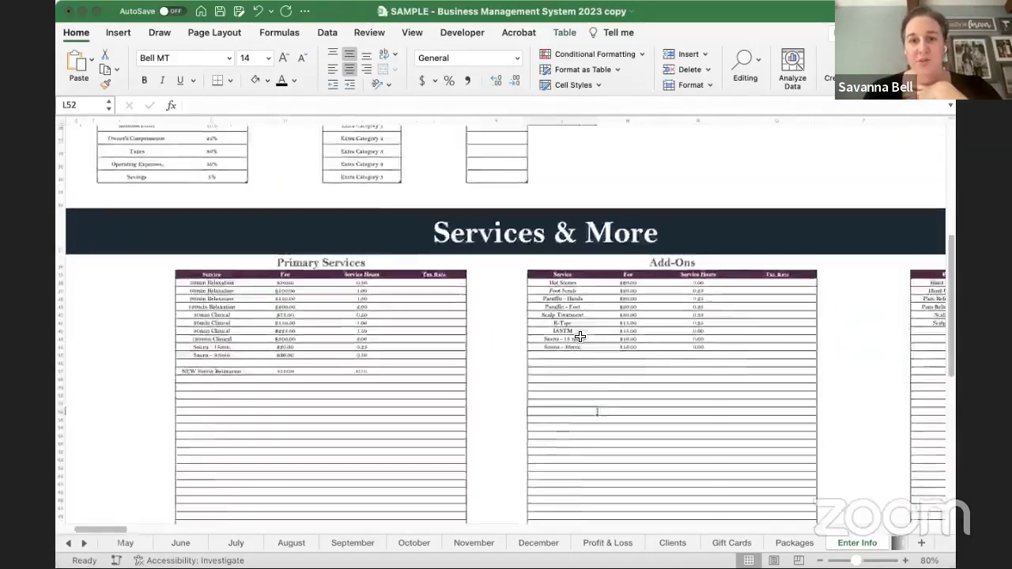
scroll(580, 337, left, 8)
scroll(578, 339, up, 3)
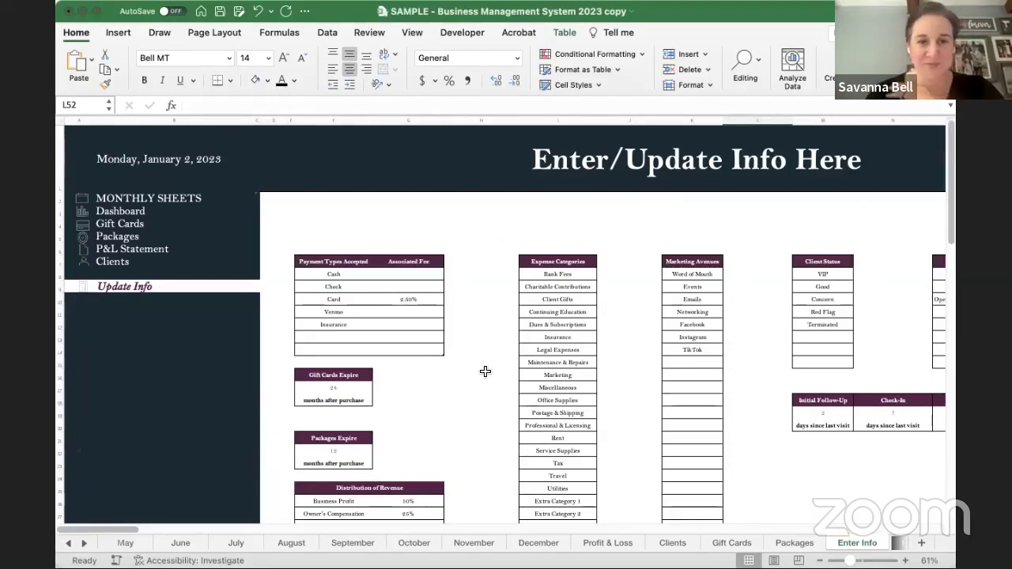
scroll(486, 372, down, 3)
scroll(486, 372, right, 5)
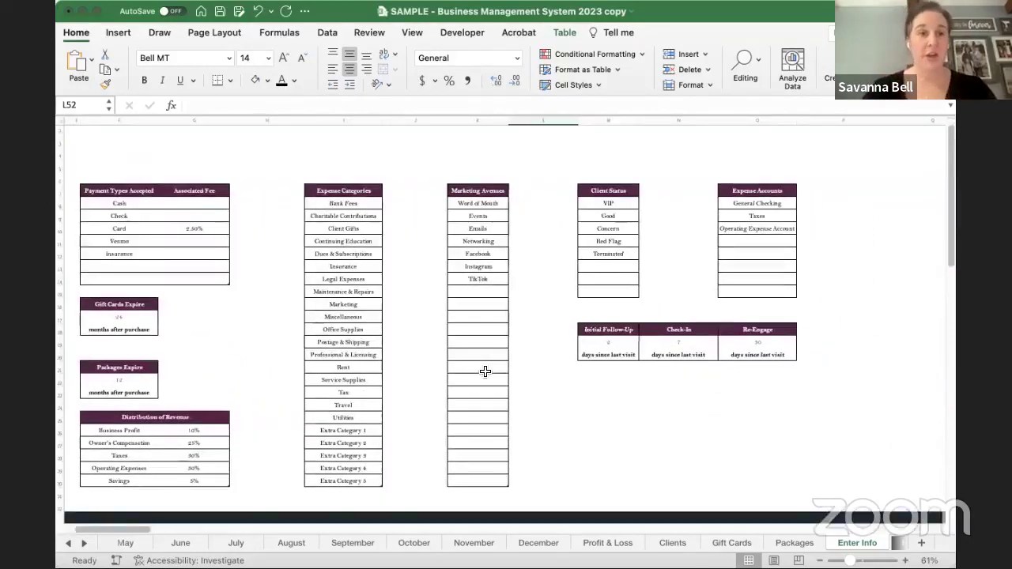
scroll(486, 371, up, 3)
scroll(486, 371, left, 5)
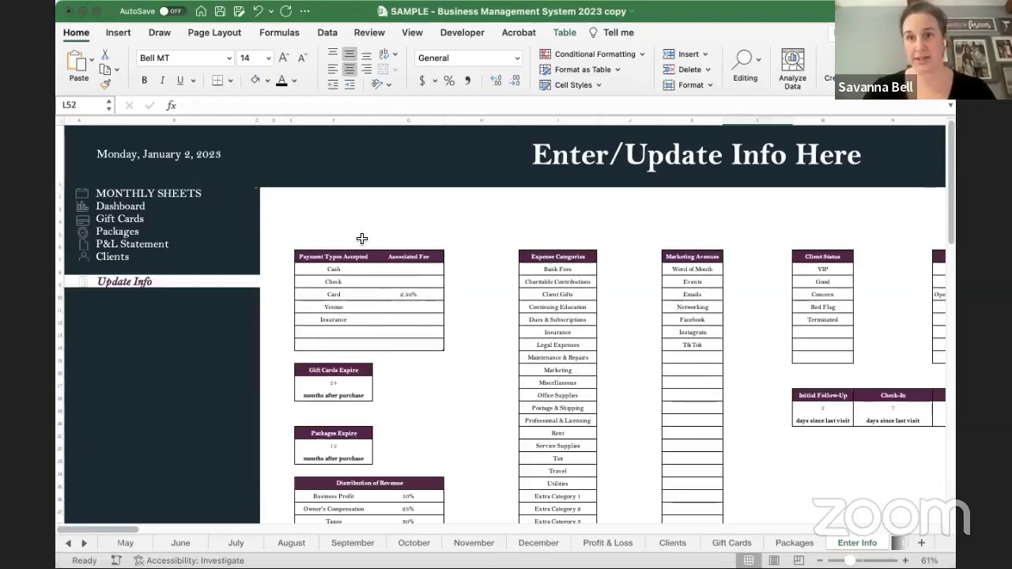
click(128, 140)
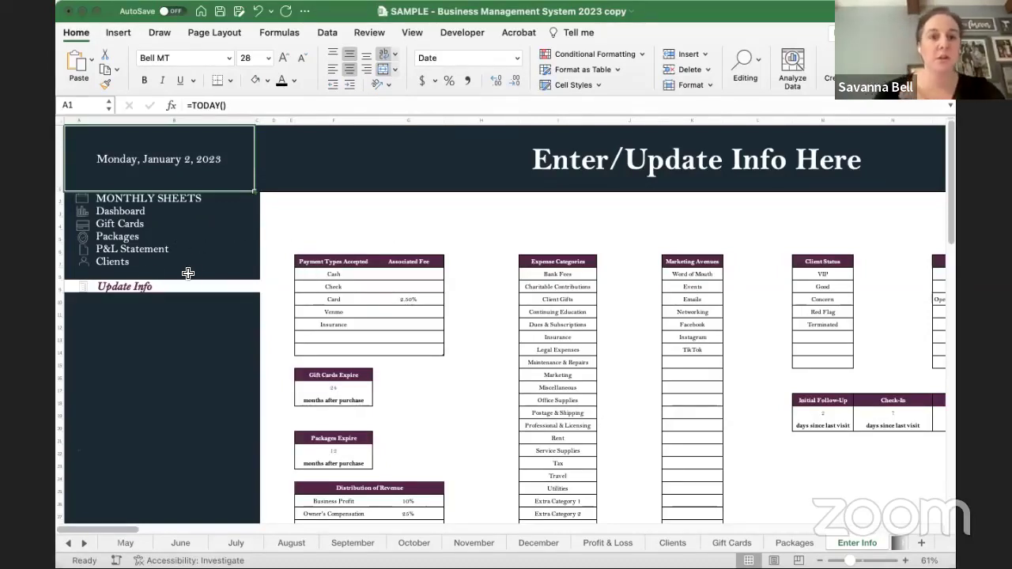
- Go to the Clients sheet via its navigation link and select the Client Name entry cell
click(112, 264)
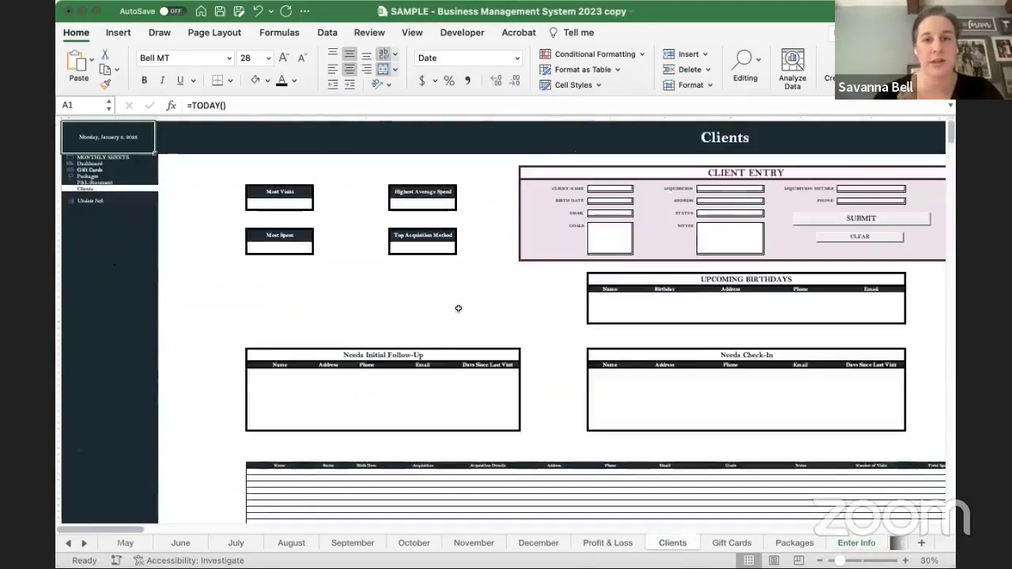
scroll(528, 330, right, 3)
scroll(528, 331, down, 1)
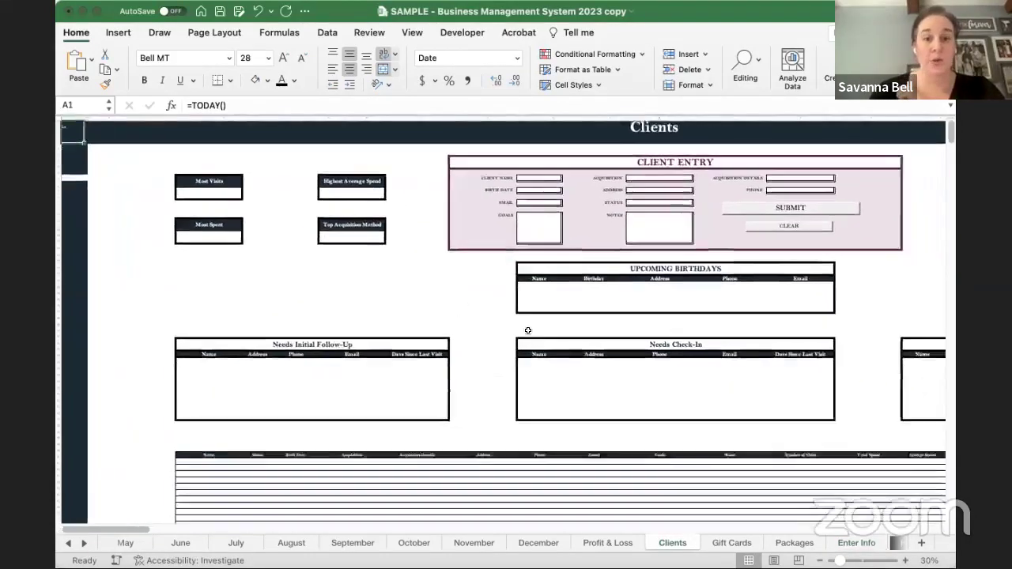
click(205, 459)
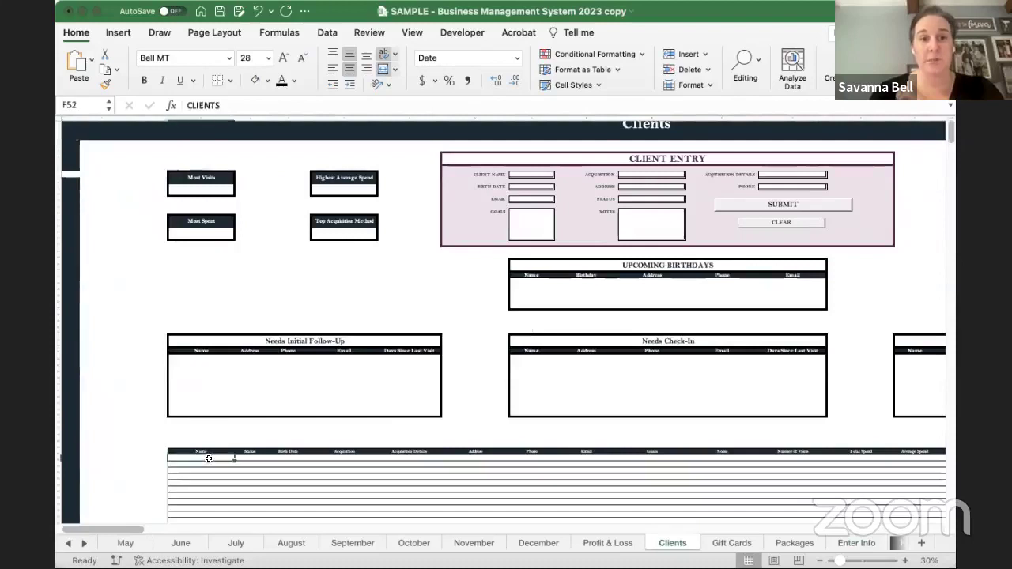
click(526, 175)
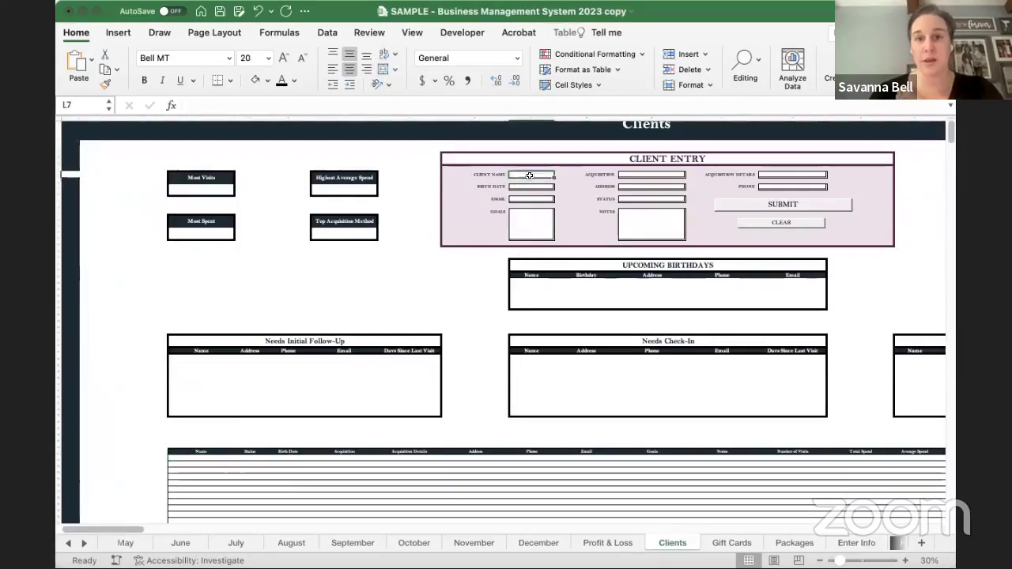
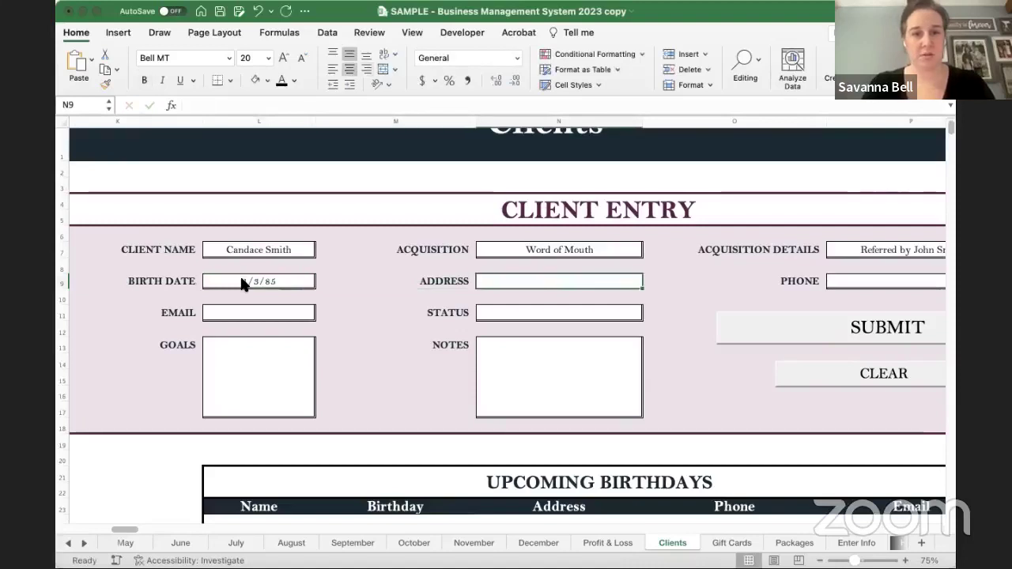
- Enter the client's street address, phone number and email address in the entry form
text(1)
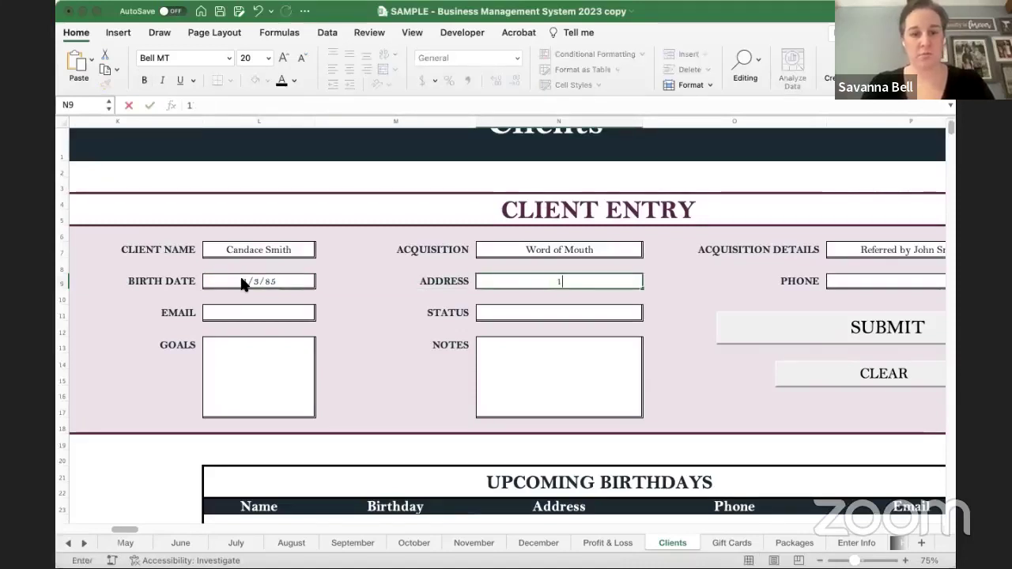
text(23 Main St.)
key(Tab)
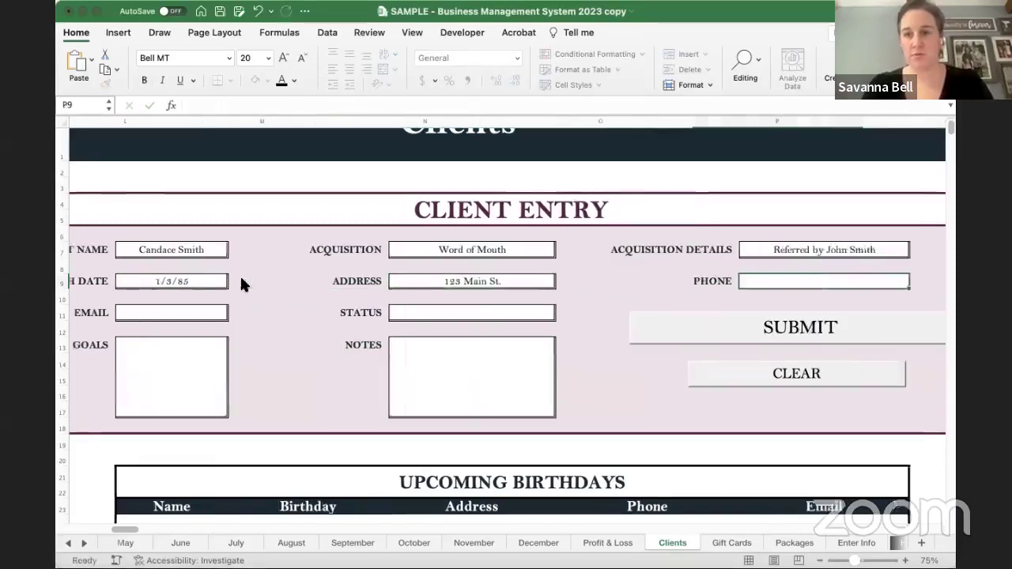
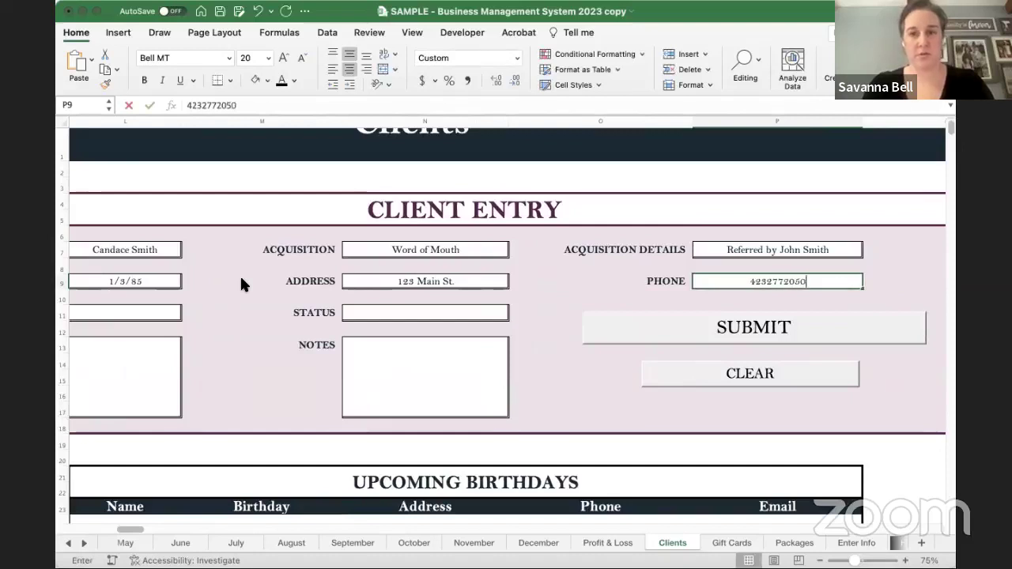
click(145, 310)
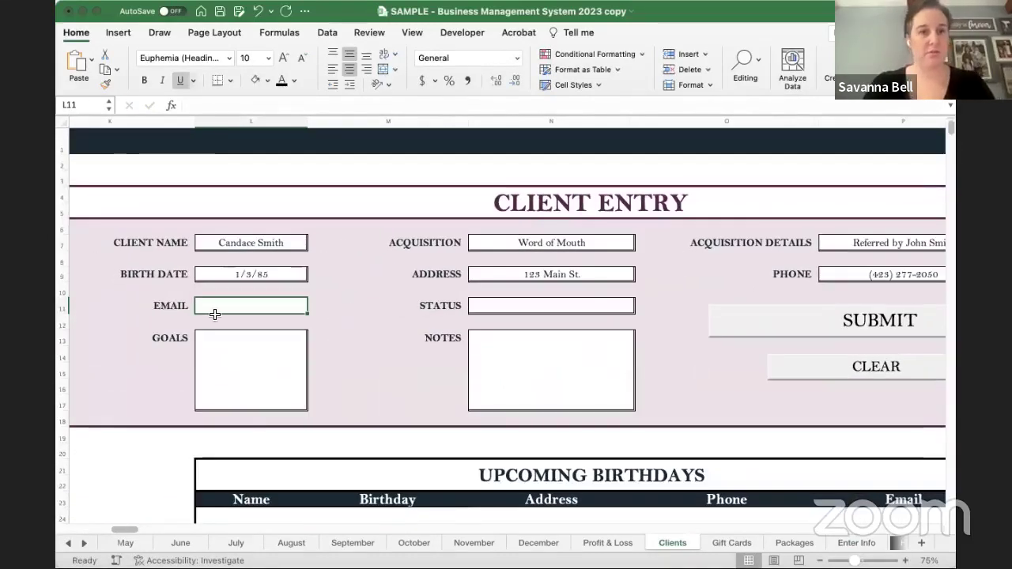
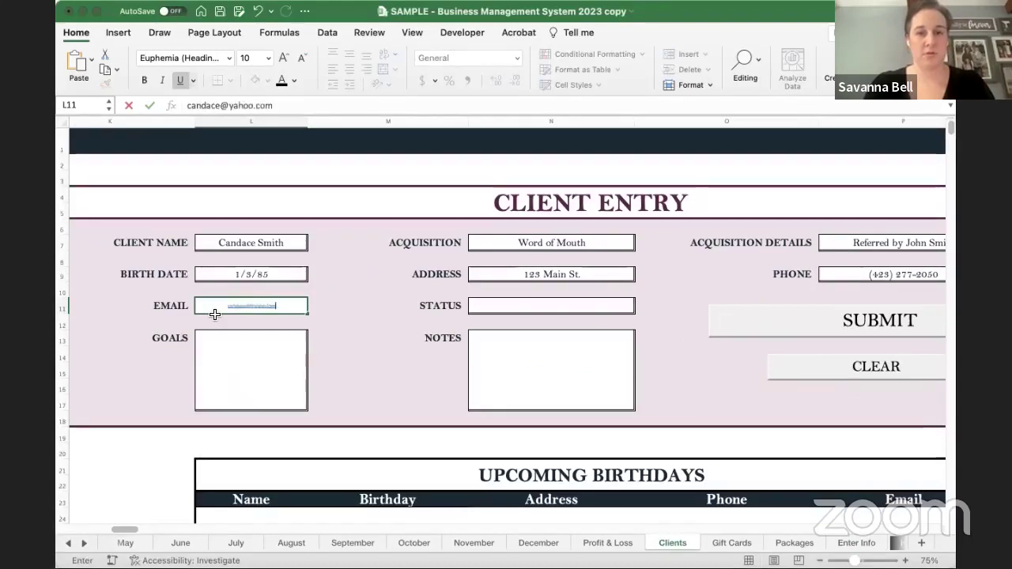
key(Tab)
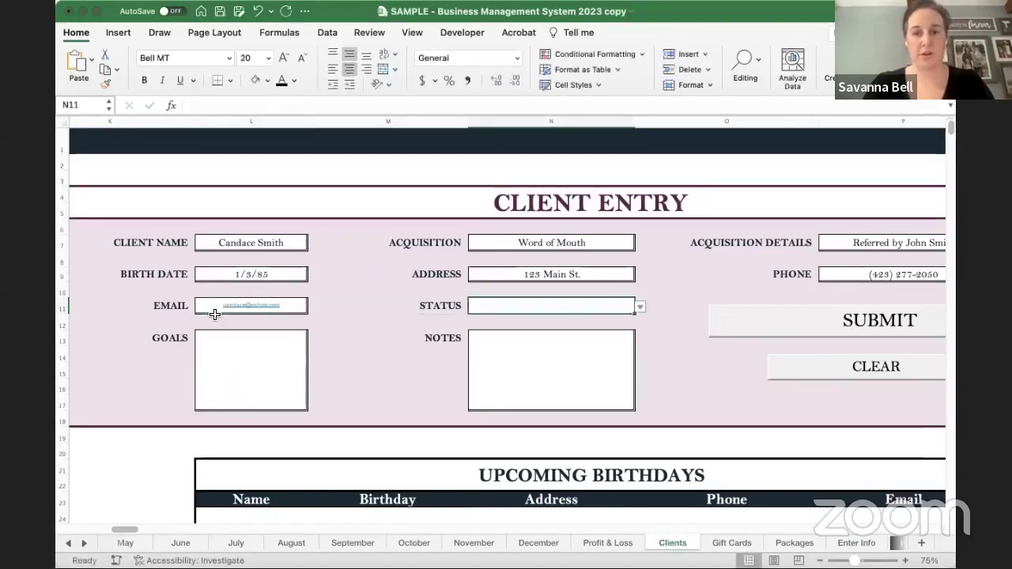
- Set the status to Good, goals to Back pain relief and notes to surgery 2020
click(639, 309)
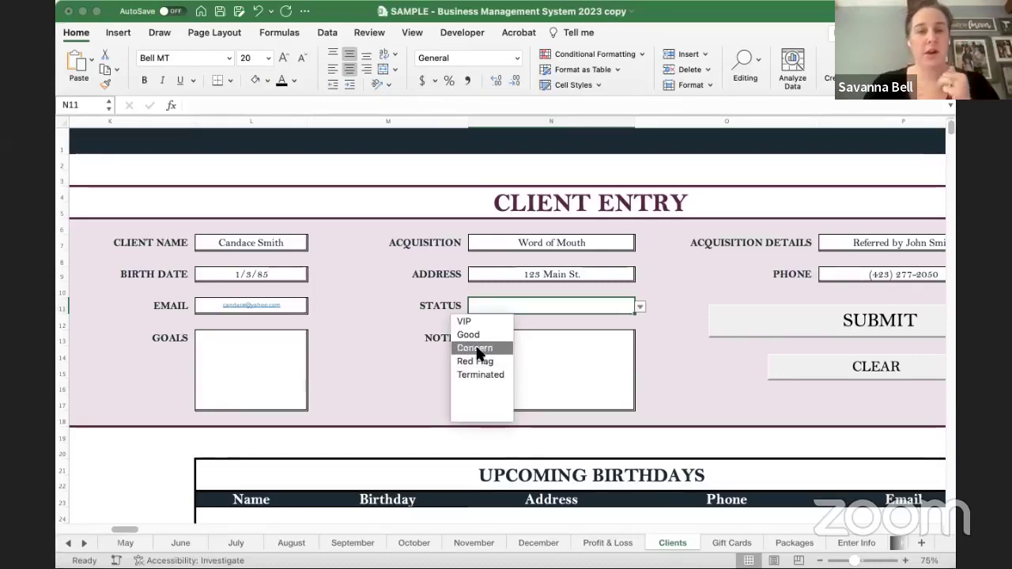
click(471, 335)
click(257, 351)
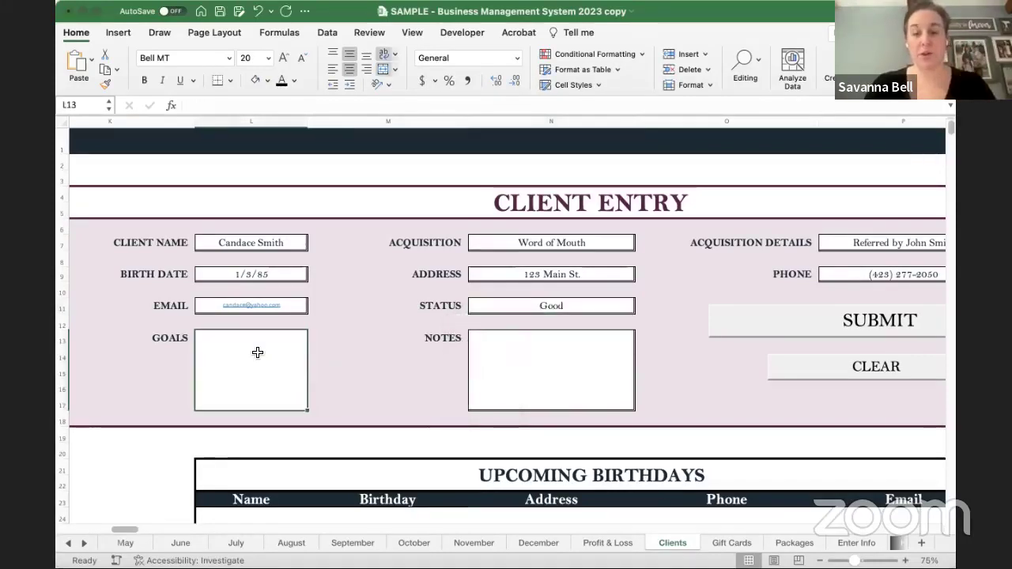
text(Back pain relief)
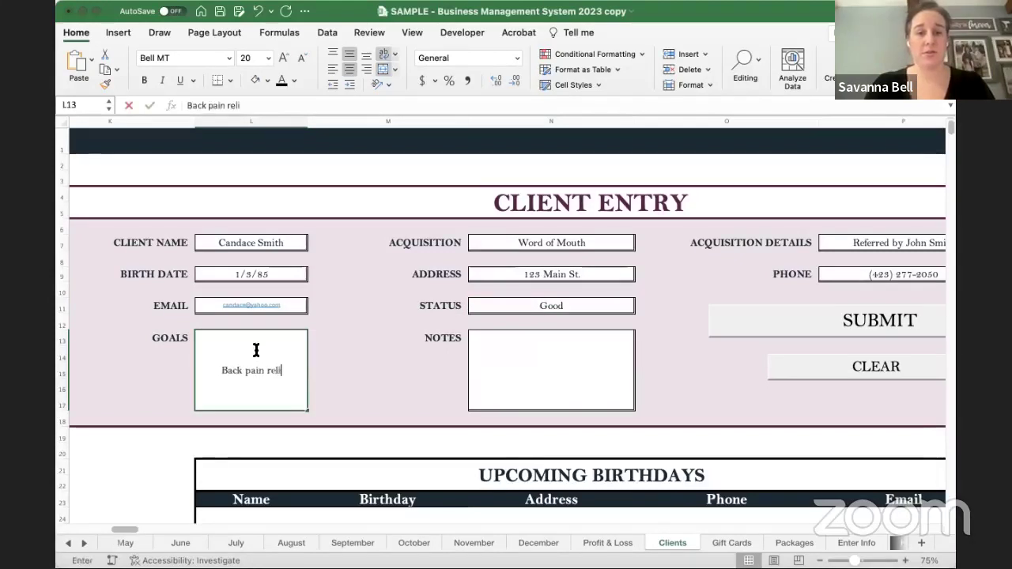
key(Tab)
key(Tab)
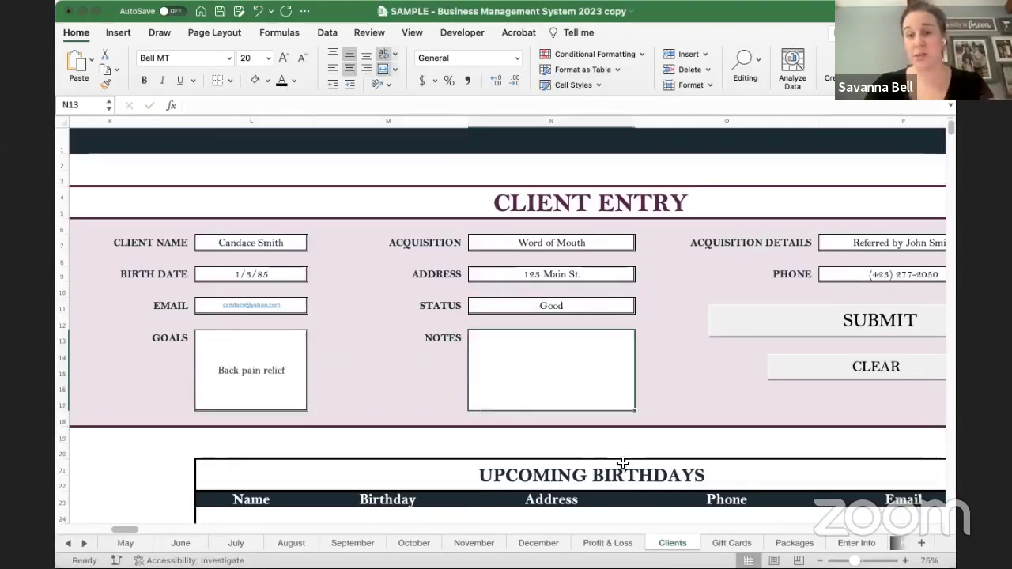
text(surgery 2020)
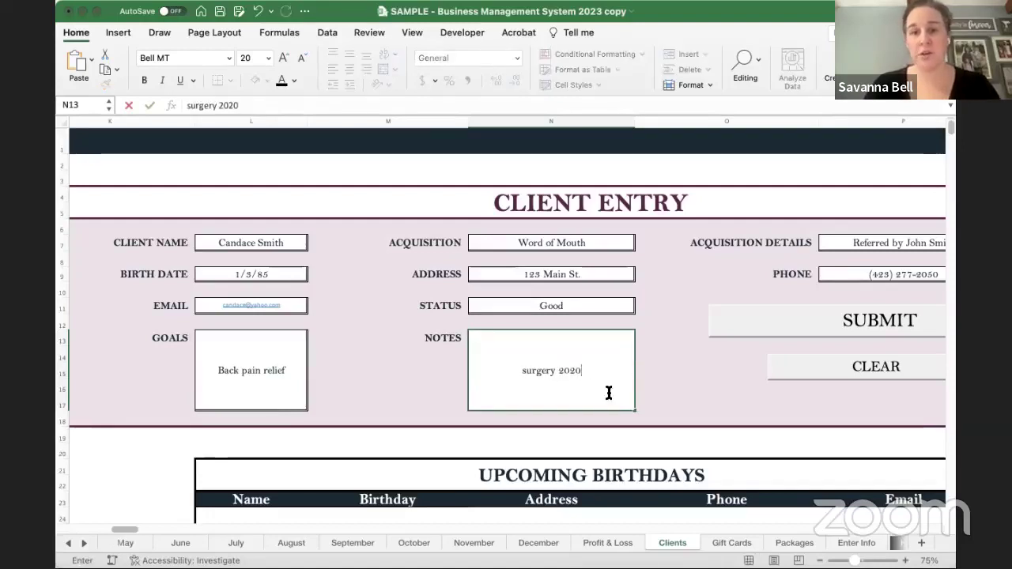
click(671, 390)
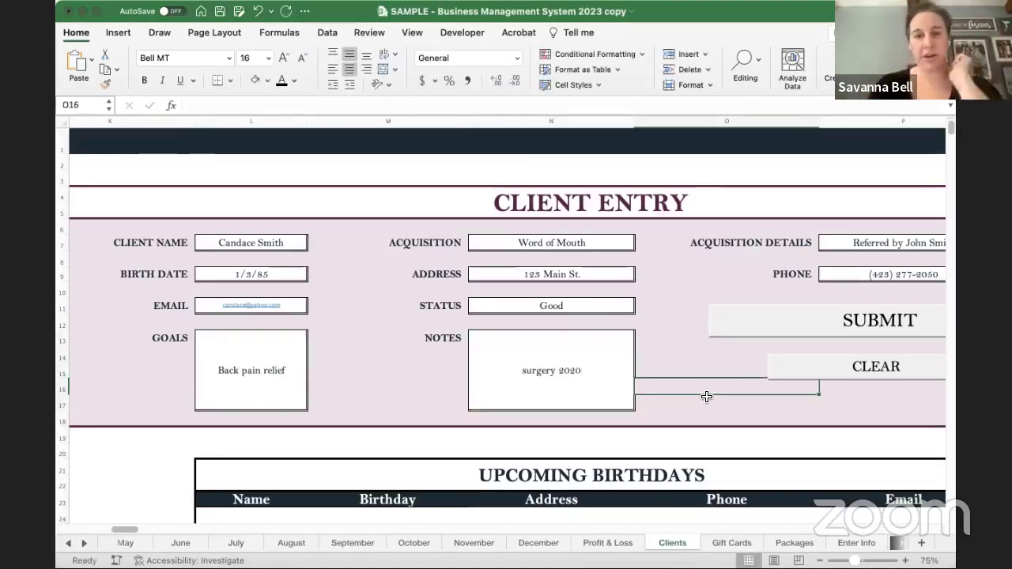
- Submit the client entry to the records and inspect the new row's Number of Visits formula
scroll(712, 420, down, 2)
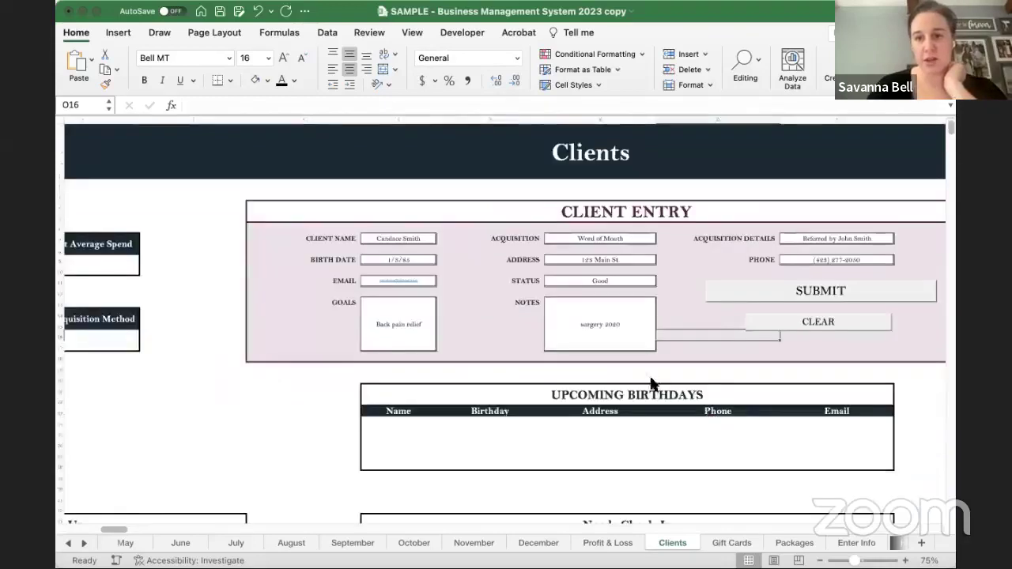
click(853, 289)
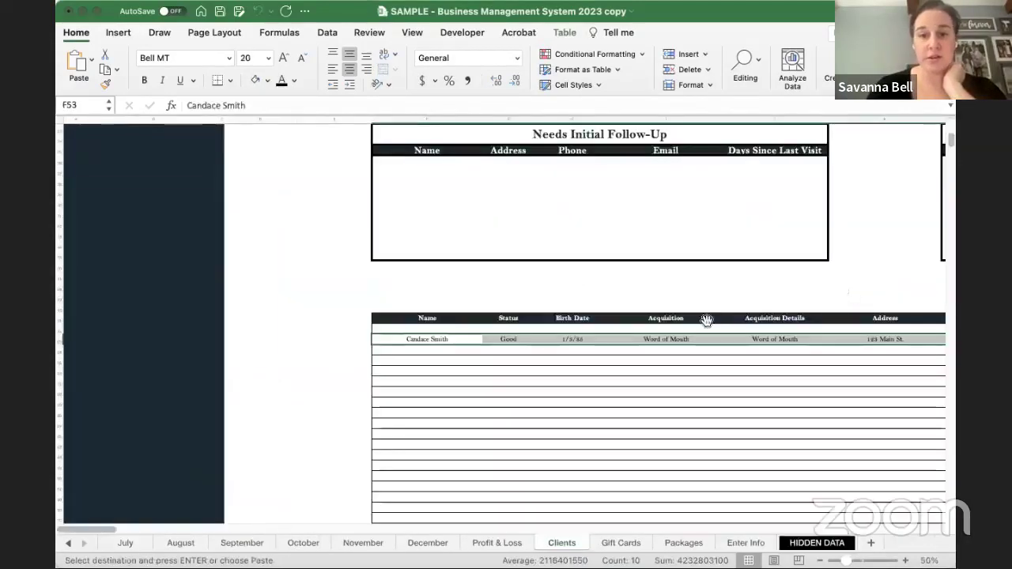
scroll(567, 356, right, 10)
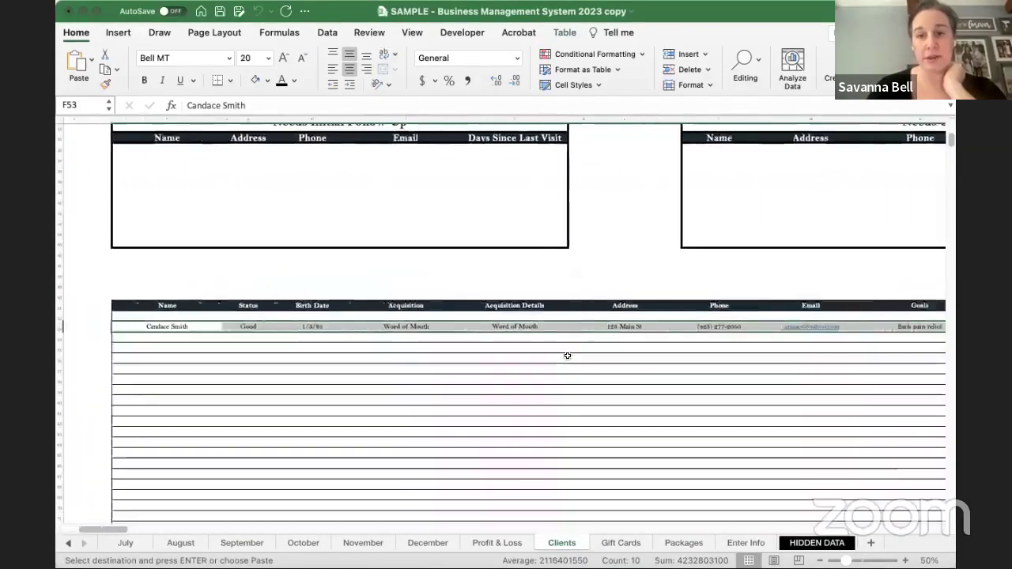
scroll(567, 356, right, 8)
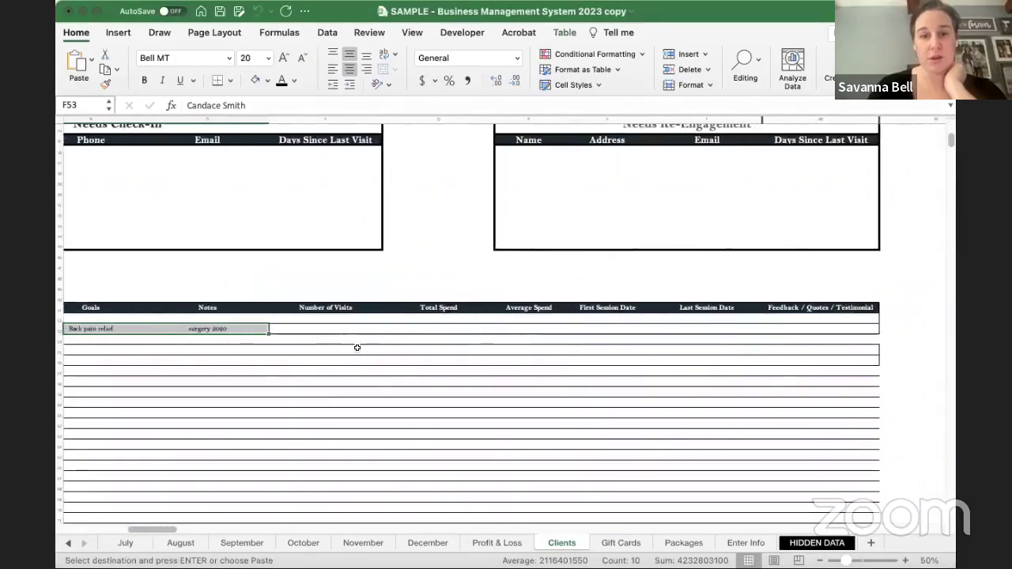
scroll(268, 344, left, 8)
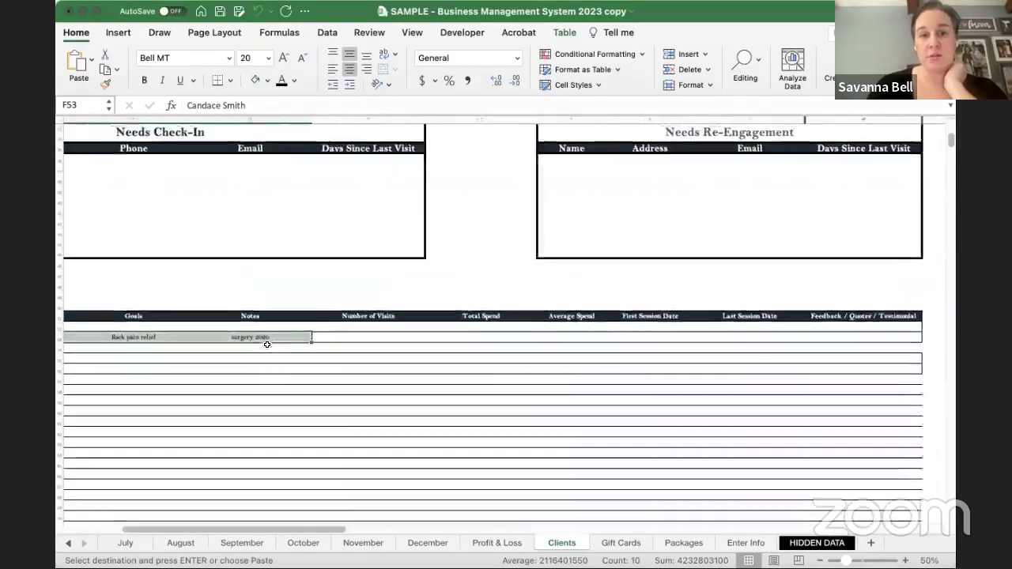
scroll(267, 345, left, 2)
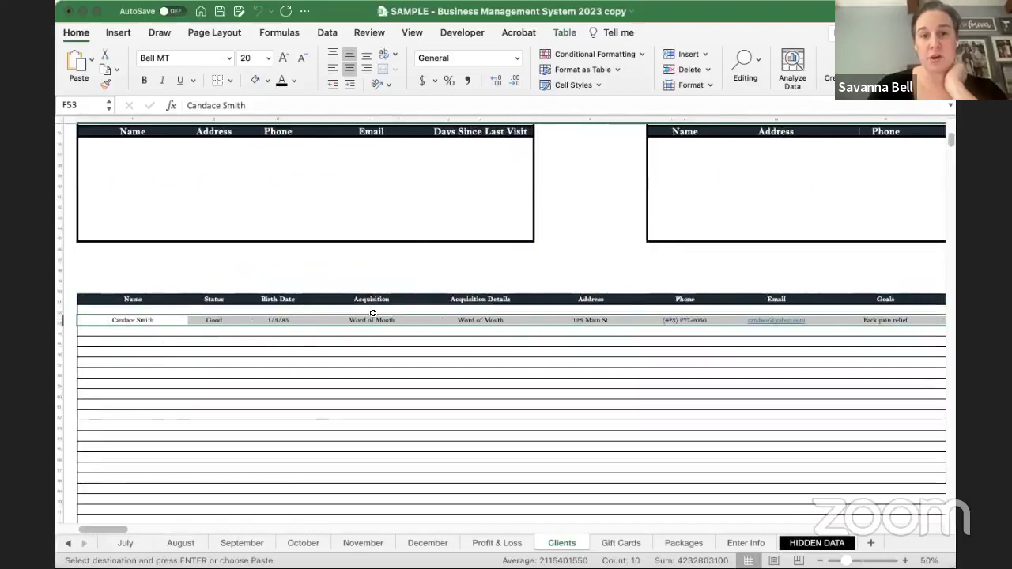
scroll(373, 314, right, 3)
scroll(373, 314, right, 6)
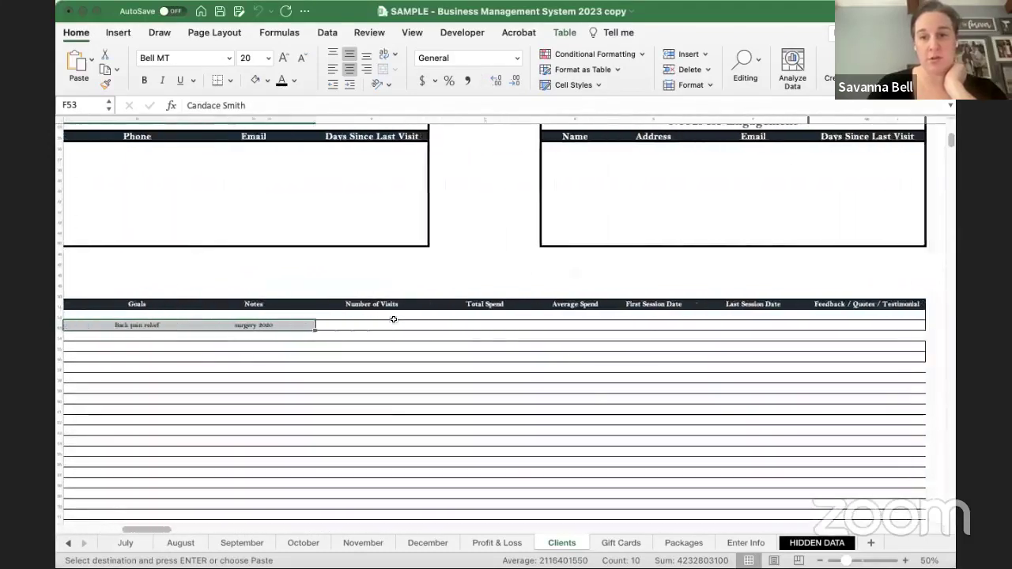
click(368, 325)
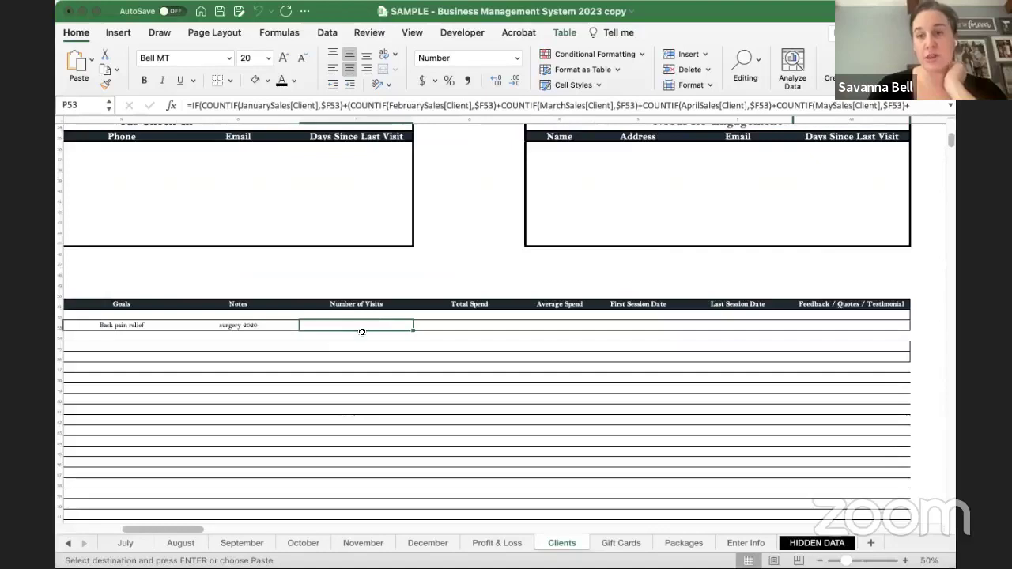
- Select the new client's name in the records, then recheck the Number of Visits formula
scroll(343, 322, left, 6)
scroll(343, 322, left, 4)
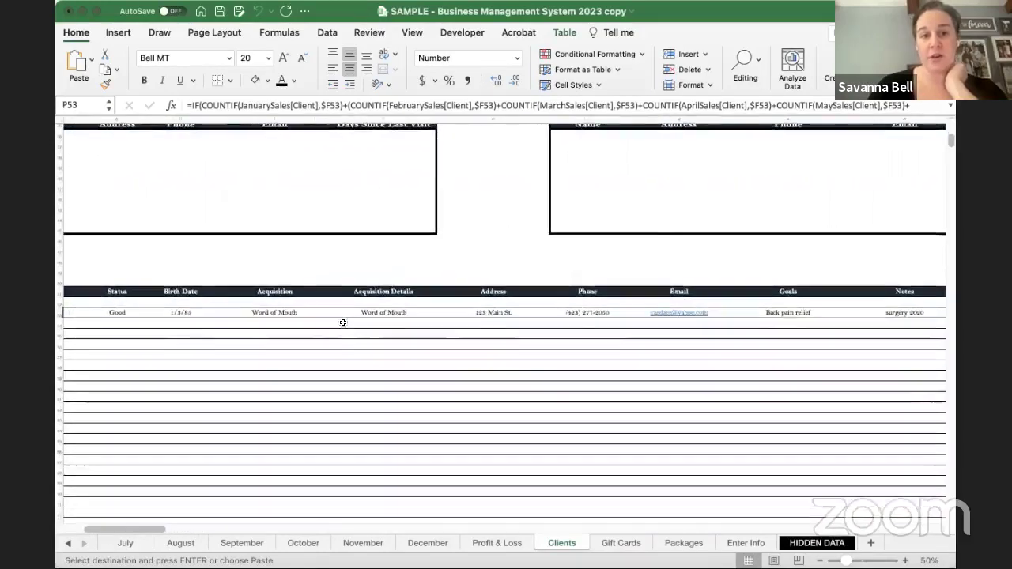
click(156, 316)
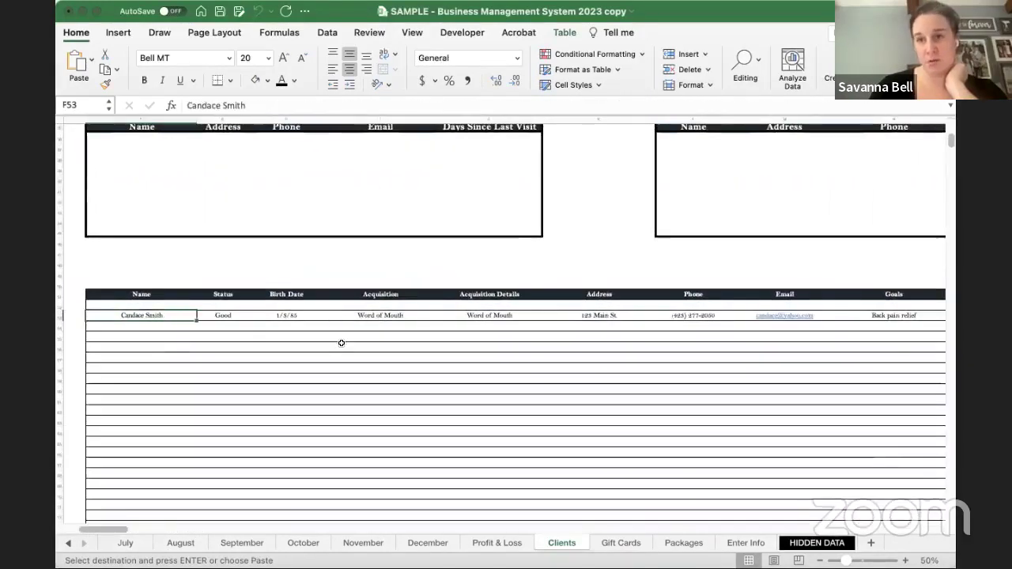
scroll(341, 343, right, 6)
click(677, 306)
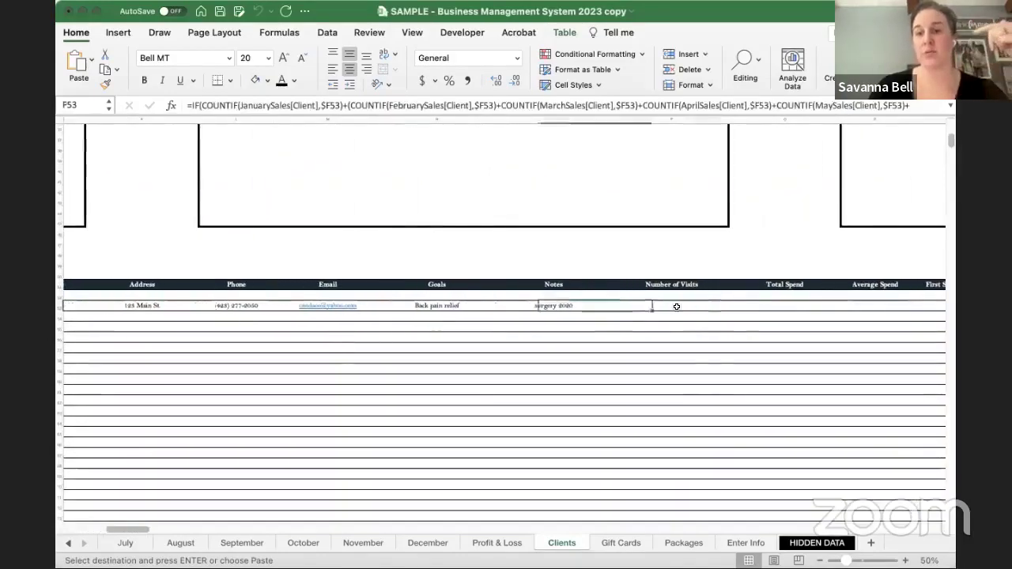
click(677, 306)
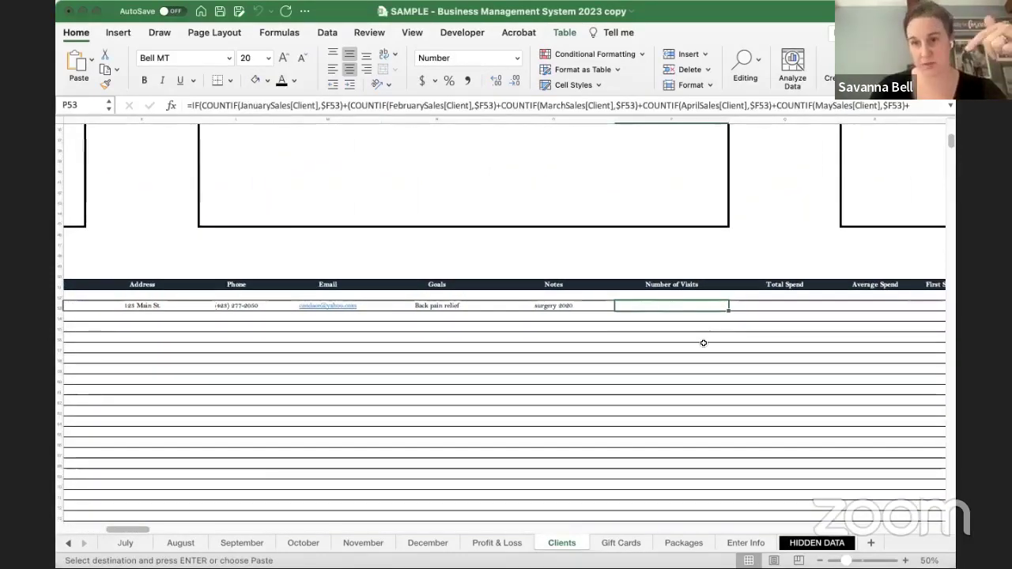
scroll(704, 344, right, 3)
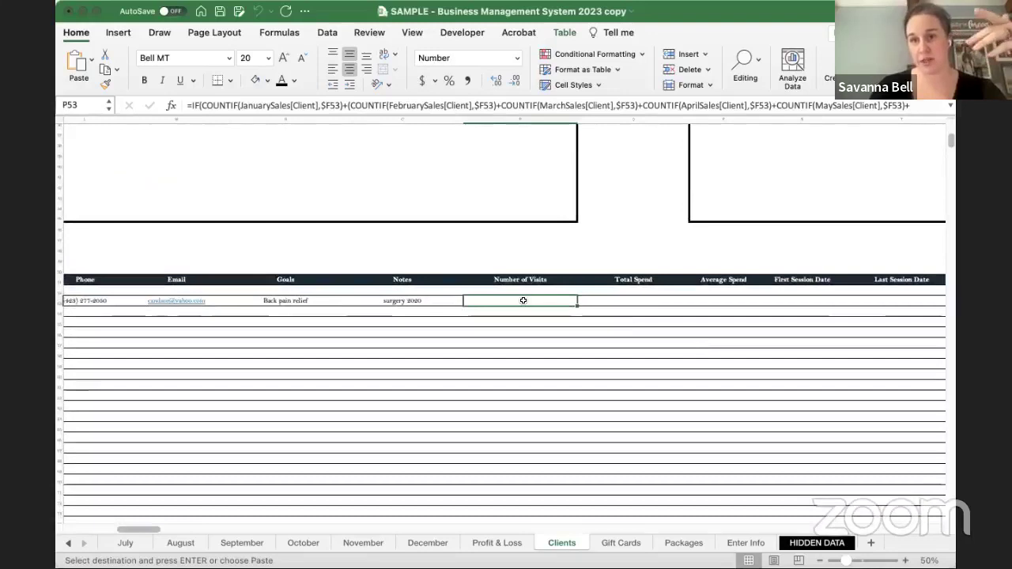
scroll(524, 300, right, 2)
- Inspect the Total Spend, Average Spend, First and Last Session Date formulas and the empty Feedback cell
click(574, 294)
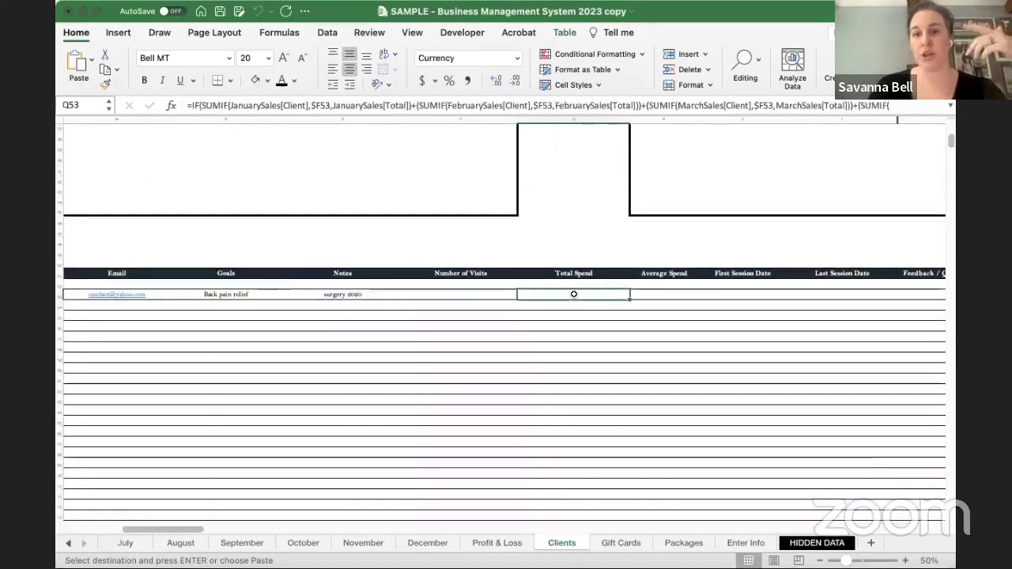
click(668, 294)
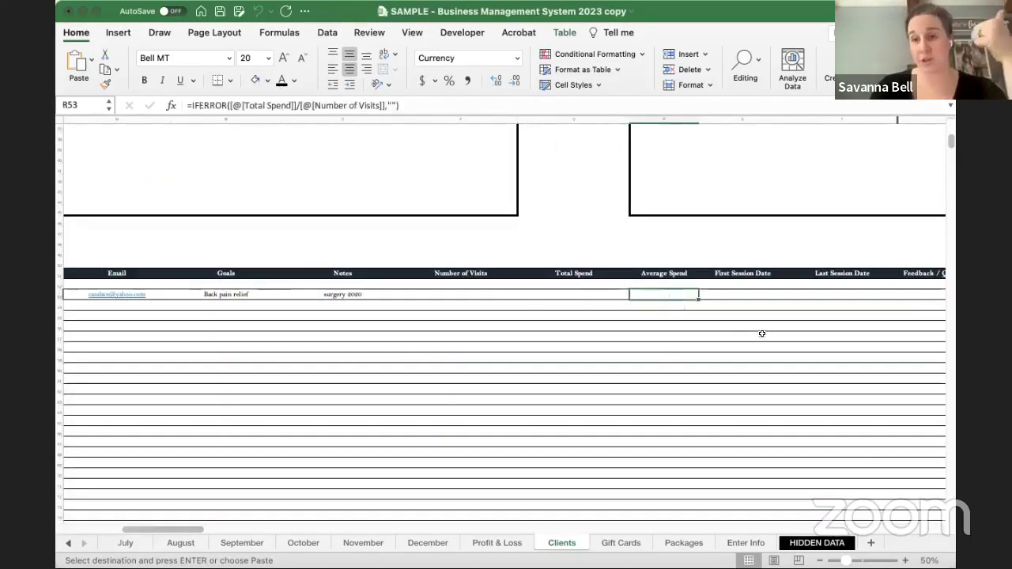
click(741, 295)
scroll(742, 295, right, 3)
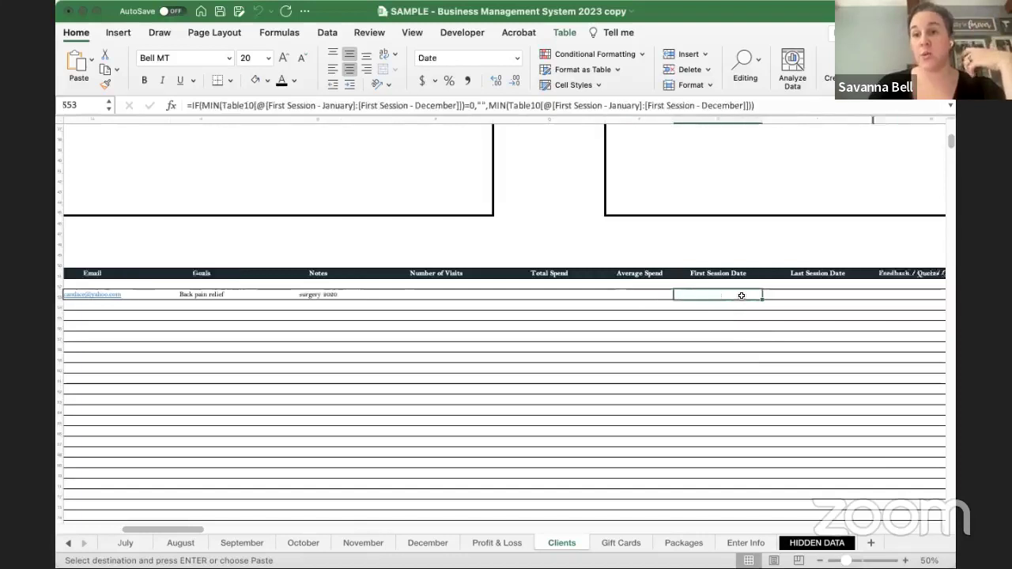
click(714, 298)
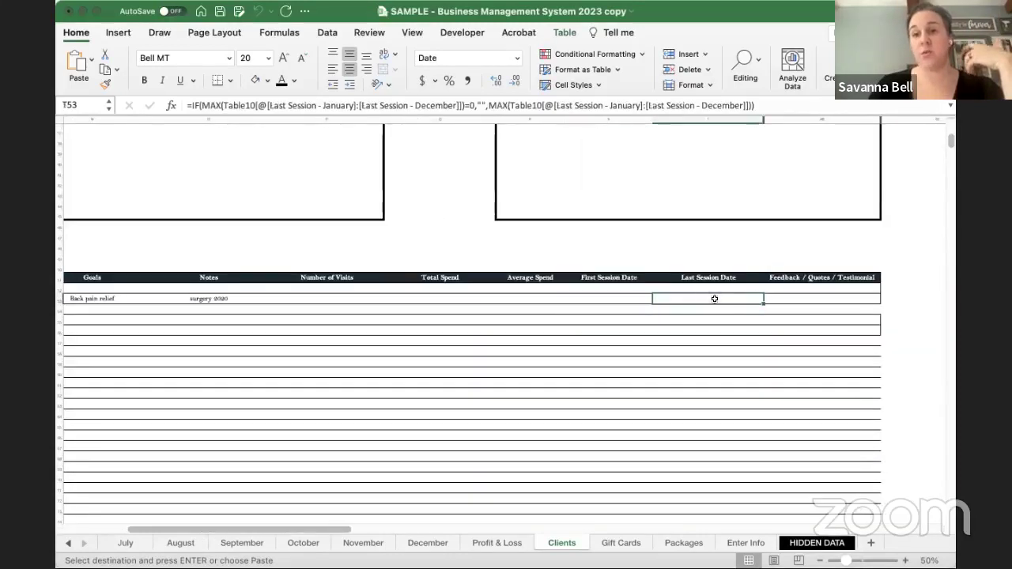
click(797, 300)
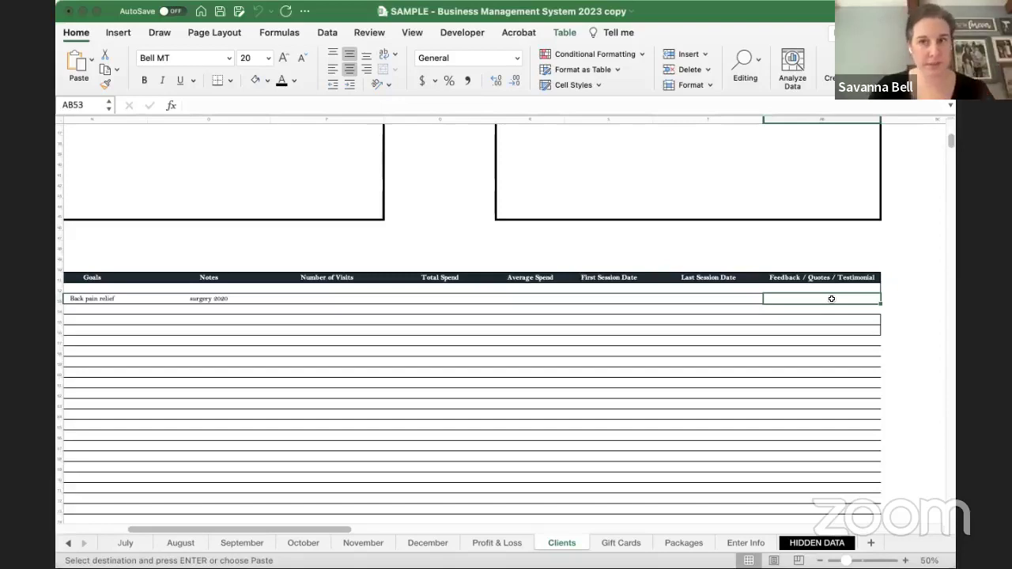
- Select and then deselect the sample client's row of entries in the client table
scroll(646, 296, up, 10)
scroll(646, 295, left, 5)
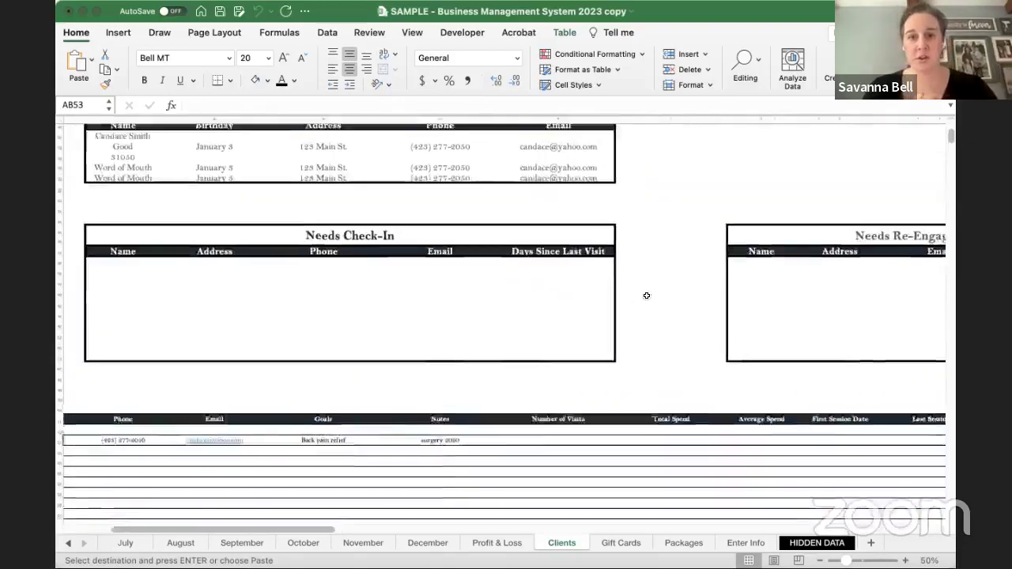
scroll(646, 296, down, 5)
scroll(646, 296, left, 8)
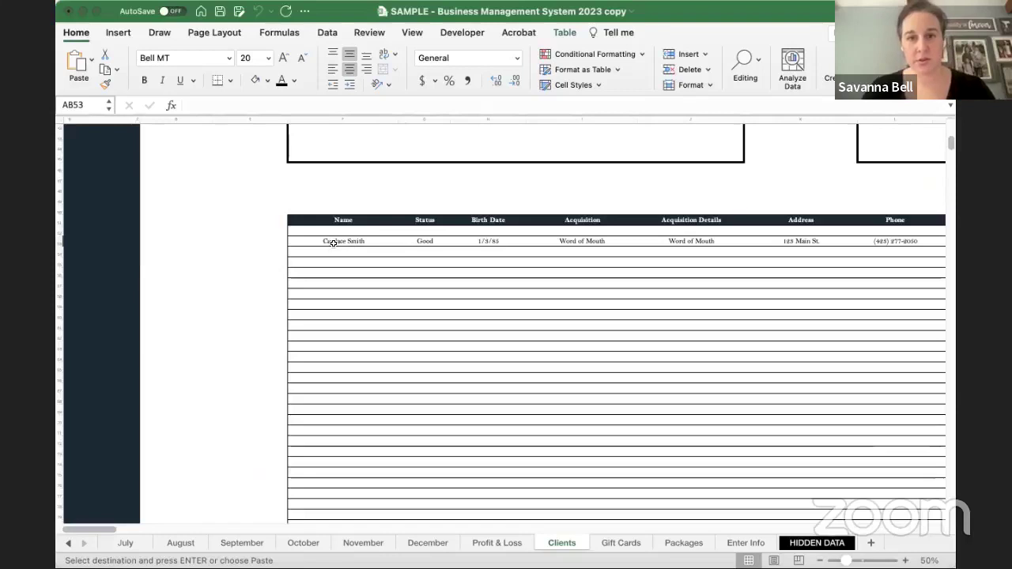
drag(332, 243, 814, 276)
click(420, 285)
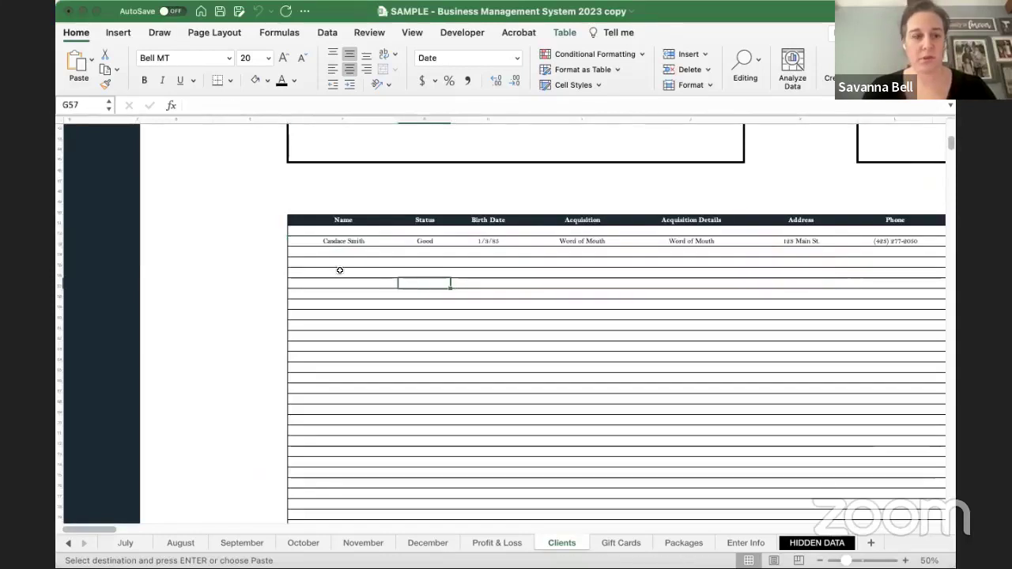
scroll(340, 270, up, 3)
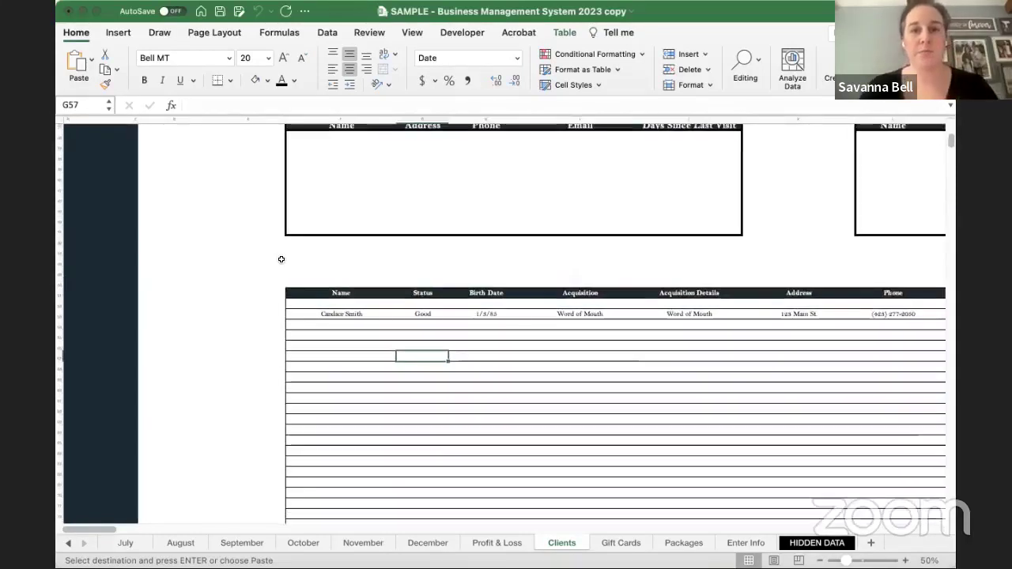
scroll(237, 237, right, 5)
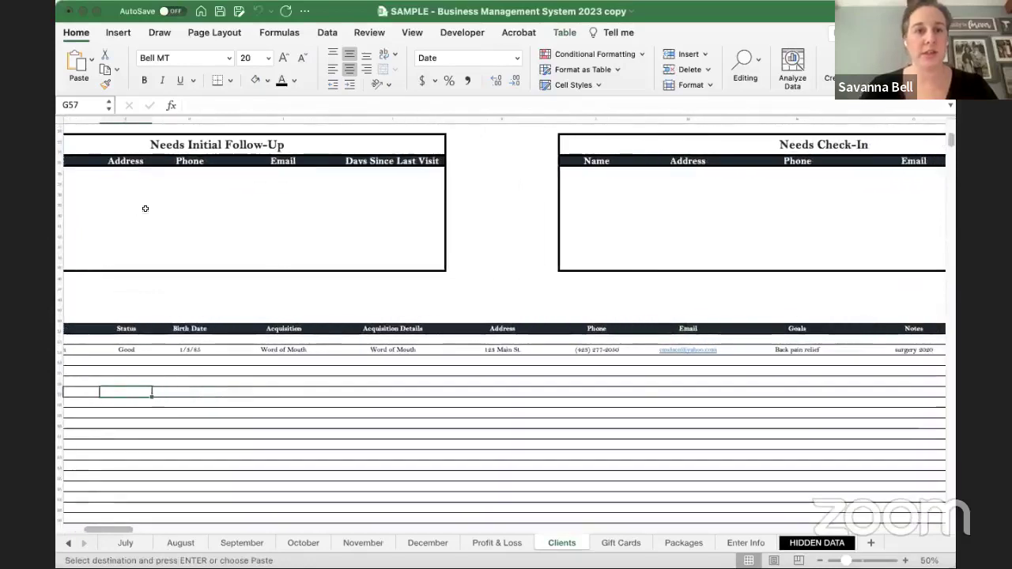
scroll(269, 194, left, 3)
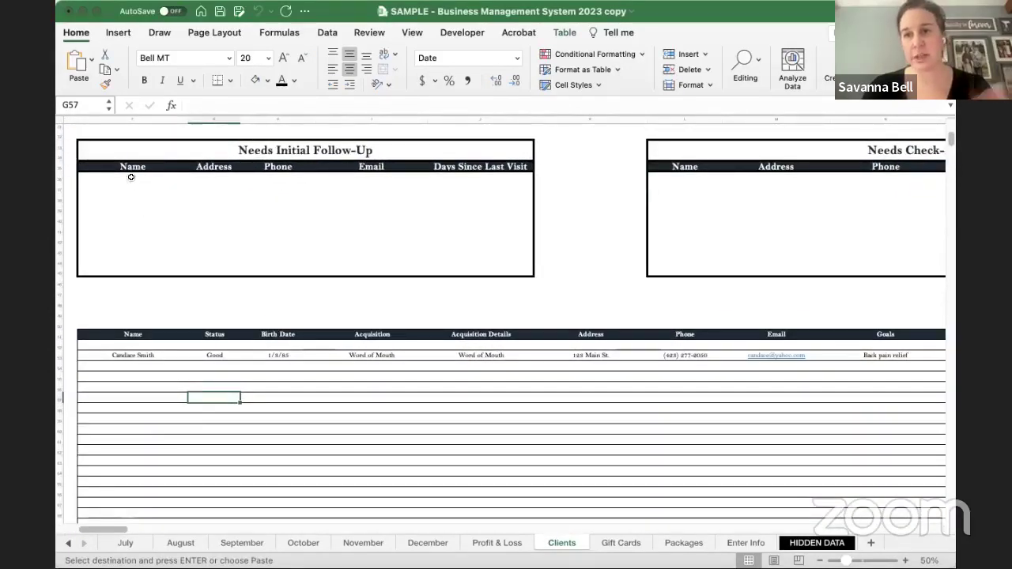
- Inspect the Needs Initial Follow-Up Name, Address, Phone, Email and Days Since Last Visit formulas
drag(113, 178, 287, 237)
click(116, 179)
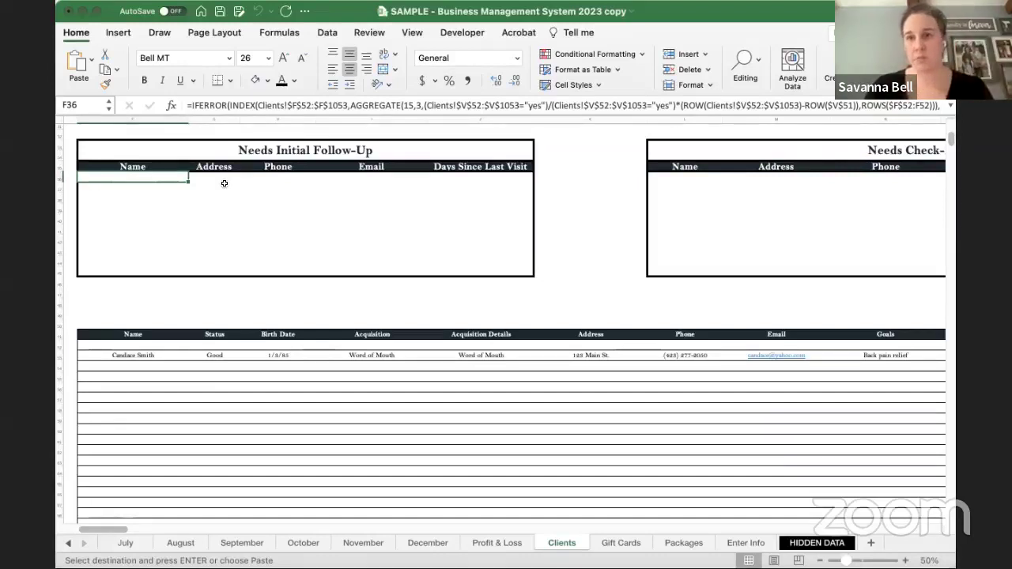
click(218, 180)
click(273, 179)
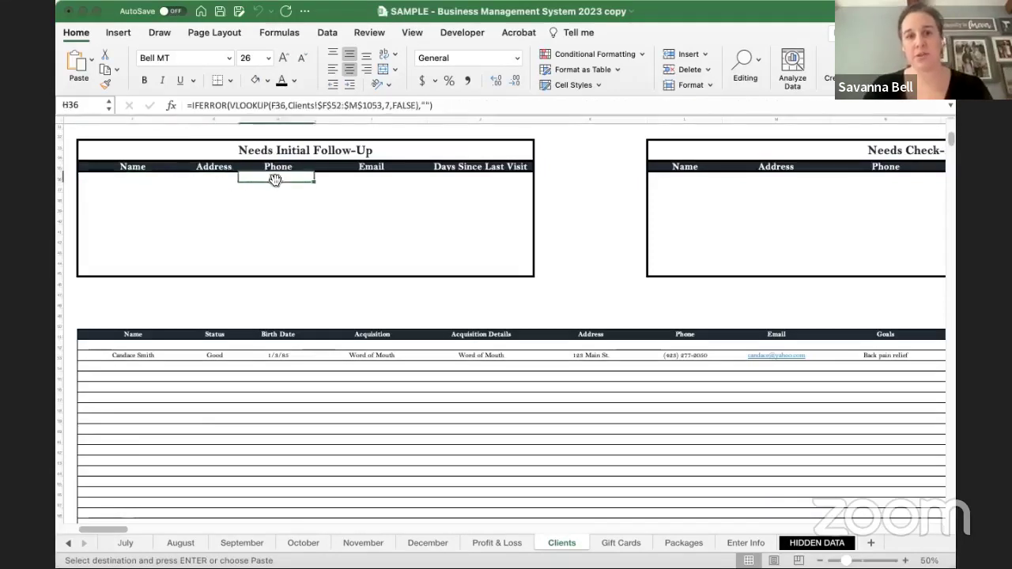
click(359, 181)
click(442, 181)
- Inspect the Most Visits, Highest Average Spend, Most Spent and Top Acquisition Method formulas
scroll(536, 183, right, 8)
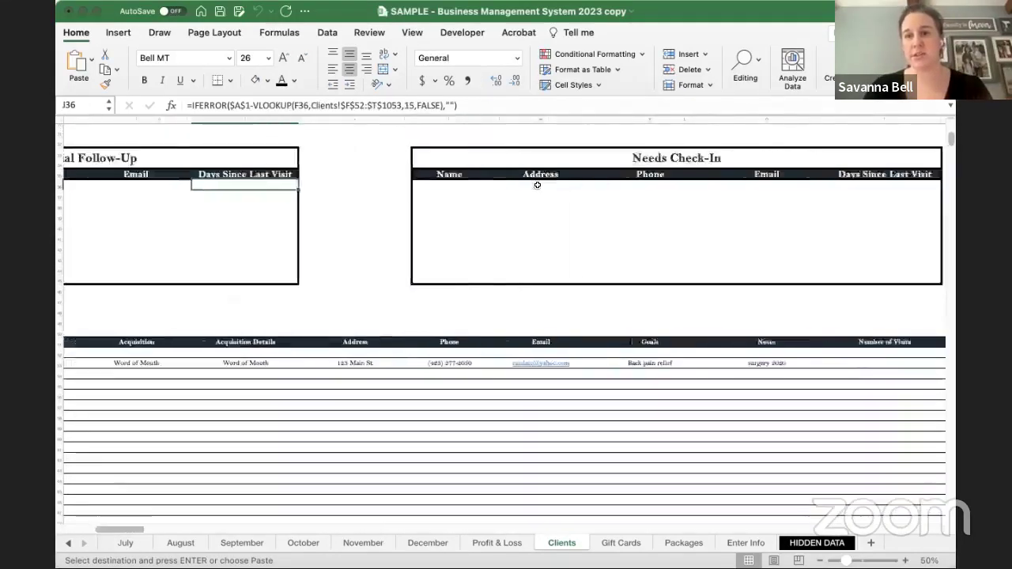
scroll(397, 197, right, 6)
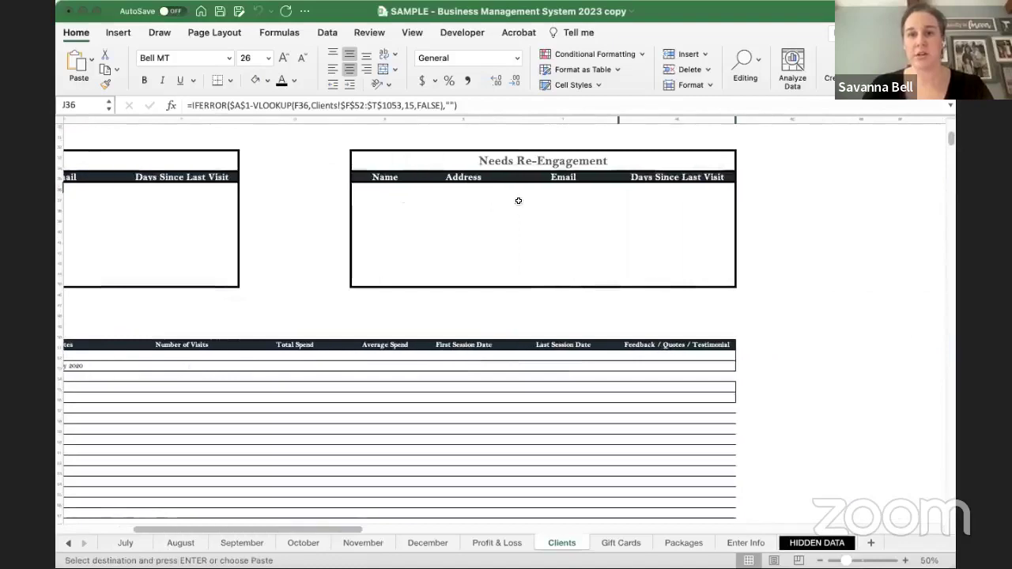
scroll(467, 208, left, 14)
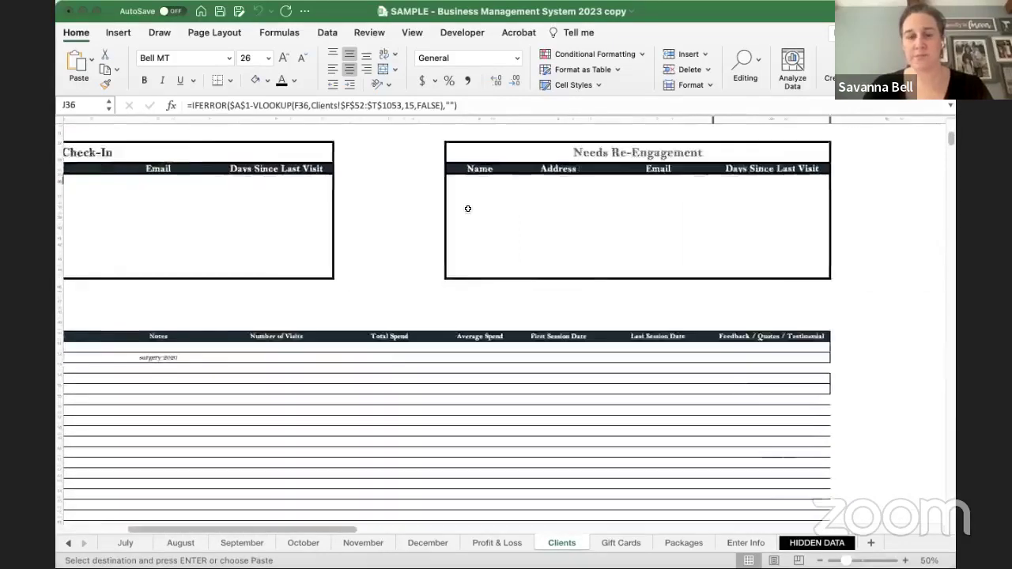
scroll(467, 208, up, 5)
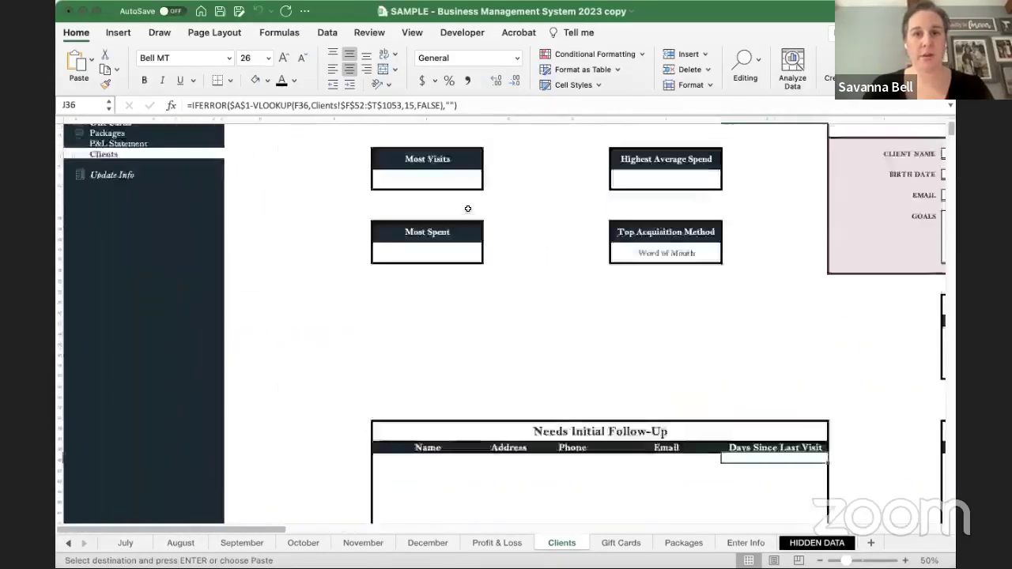
click(444, 269)
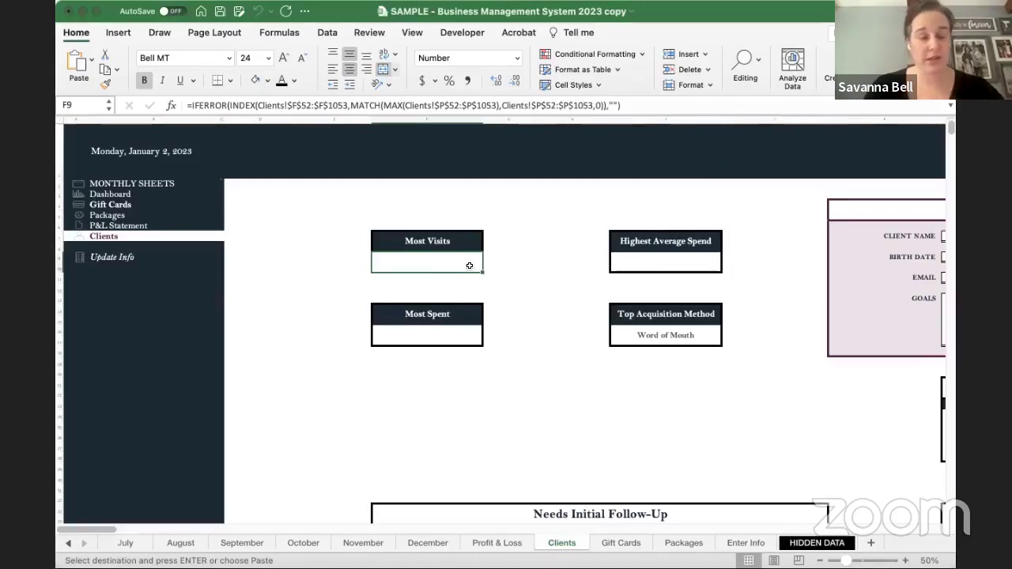
click(668, 263)
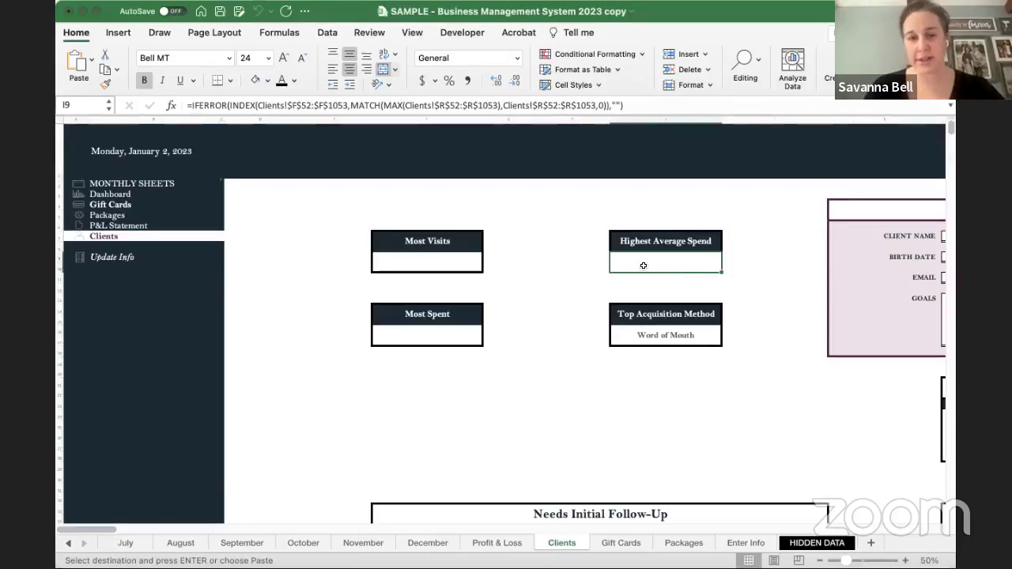
click(442, 336)
click(662, 335)
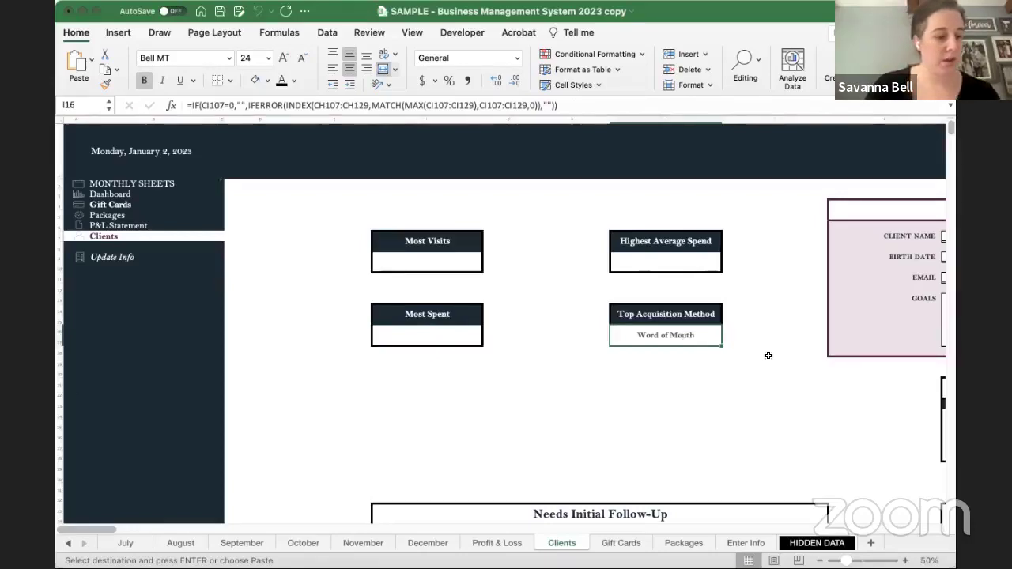
- Inspect the Upcoming Birthdays Name formula and select the birthday table cells
scroll(767, 356, right, 10)
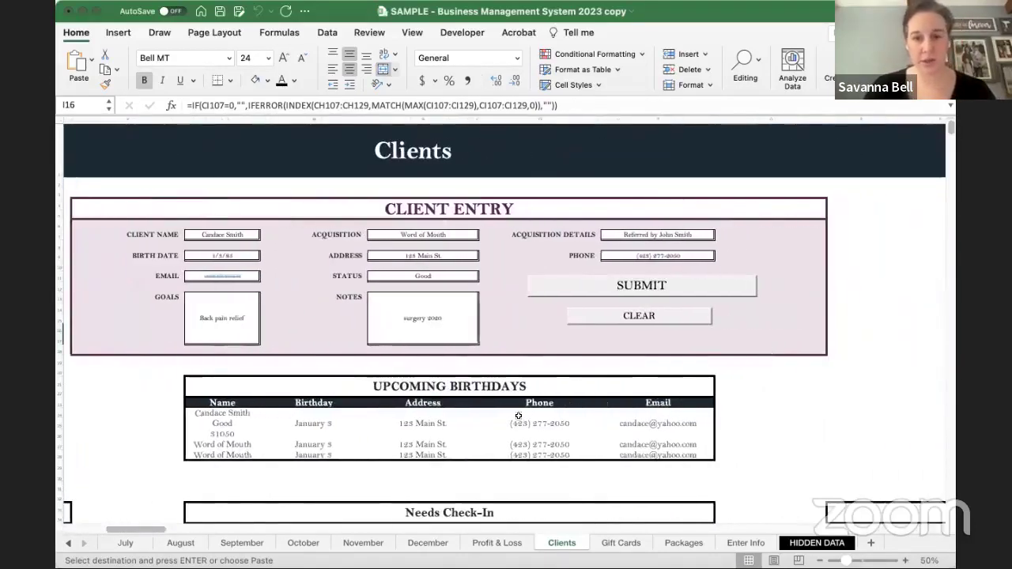
scroll(459, 416, right, 6)
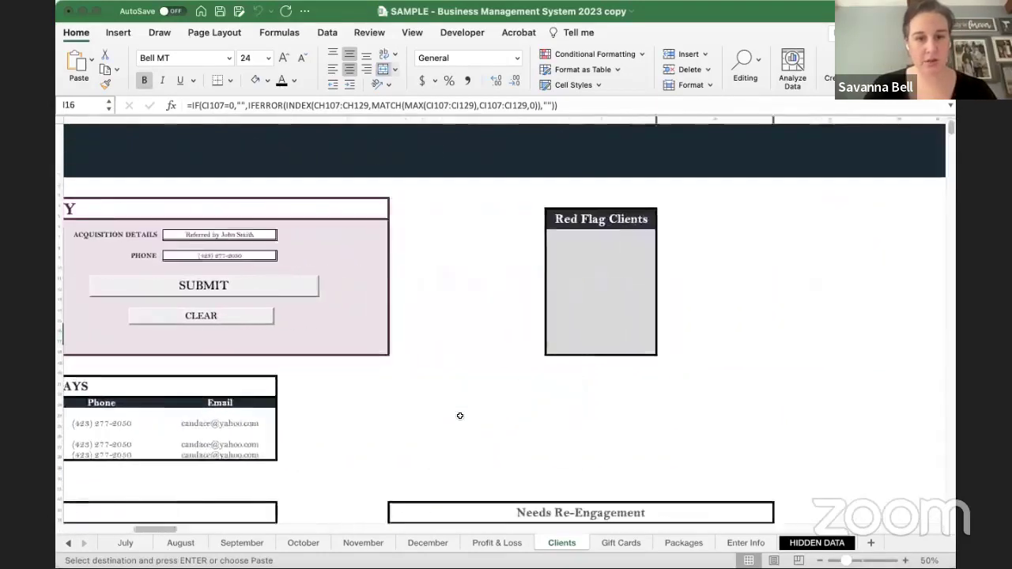
scroll(460, 416, left, 6)
scroll(460, 416, left, 2)
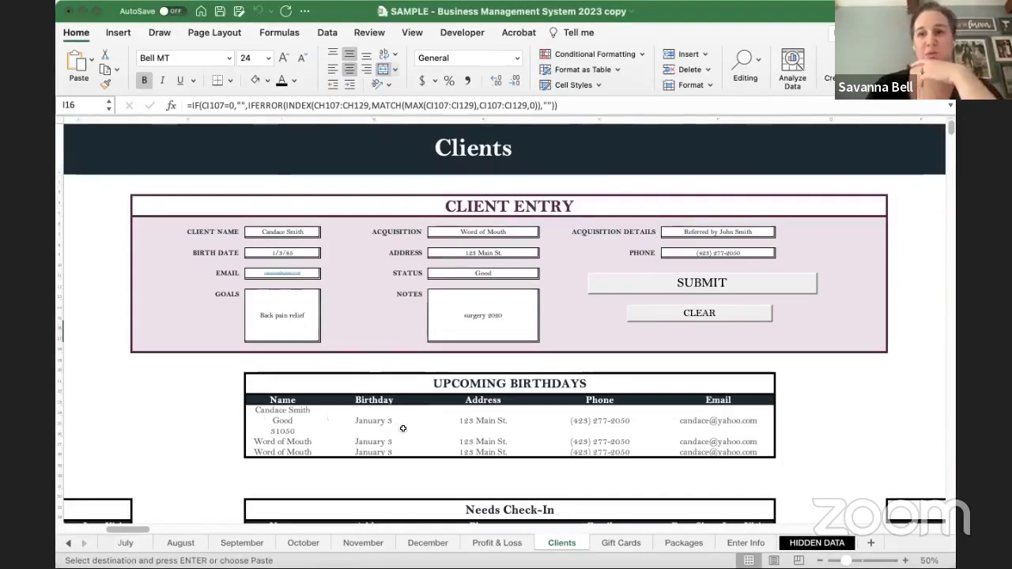
scroll(403, 428, right, 15)
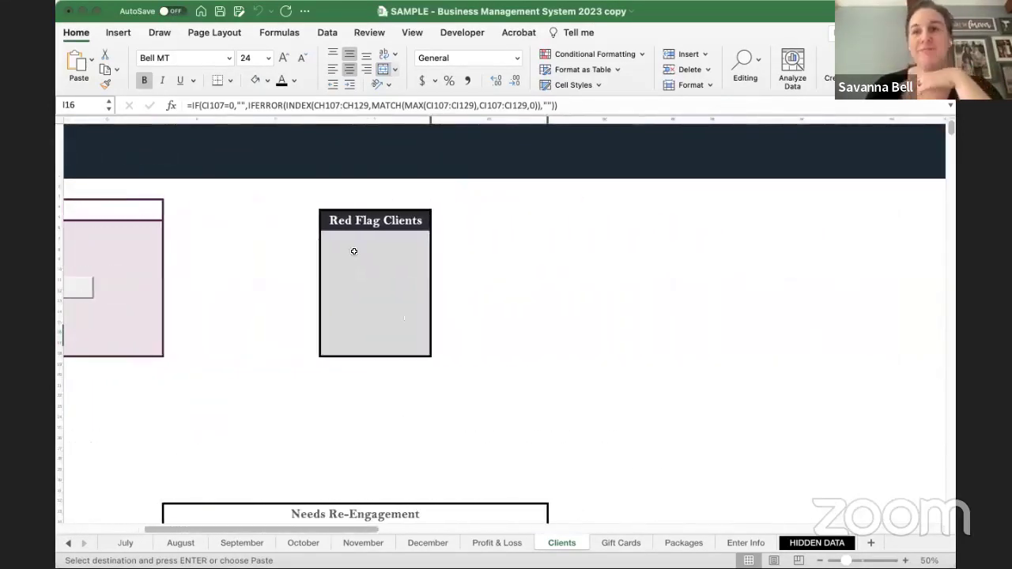
scroll(386, 256, left, 15)
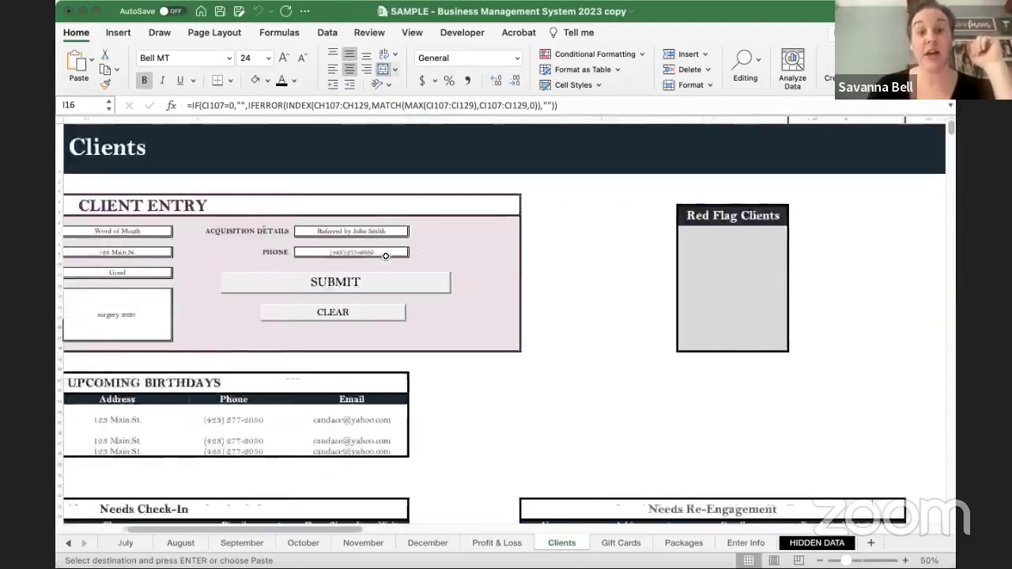
click(190, 409)
drag(189, 409, 195, 441)
click(178, 409)
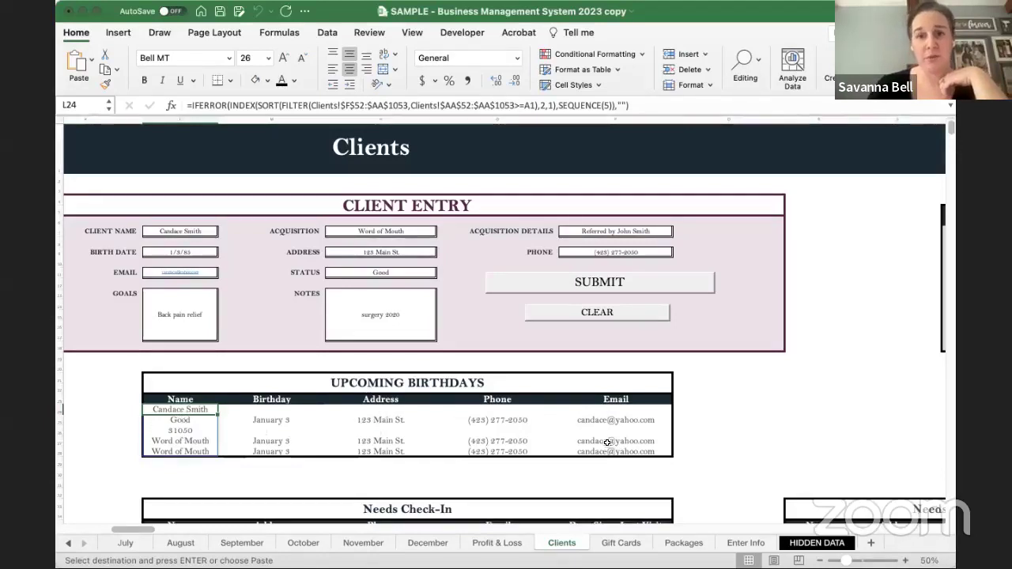
- Select the empty Red Flag Clients list area
scroll(607, 442, right, 2)
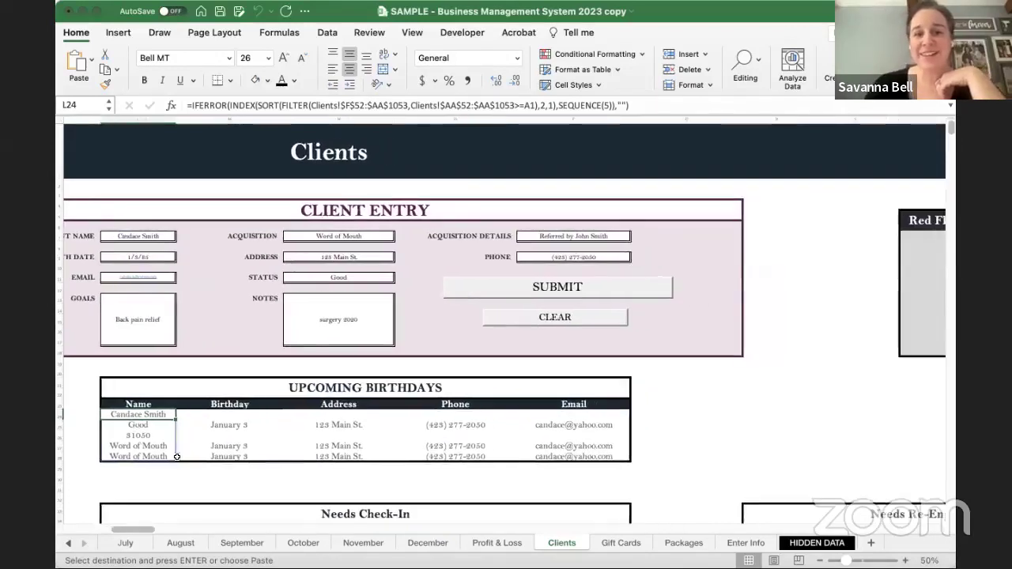
scroll(555, 442, right, 8)
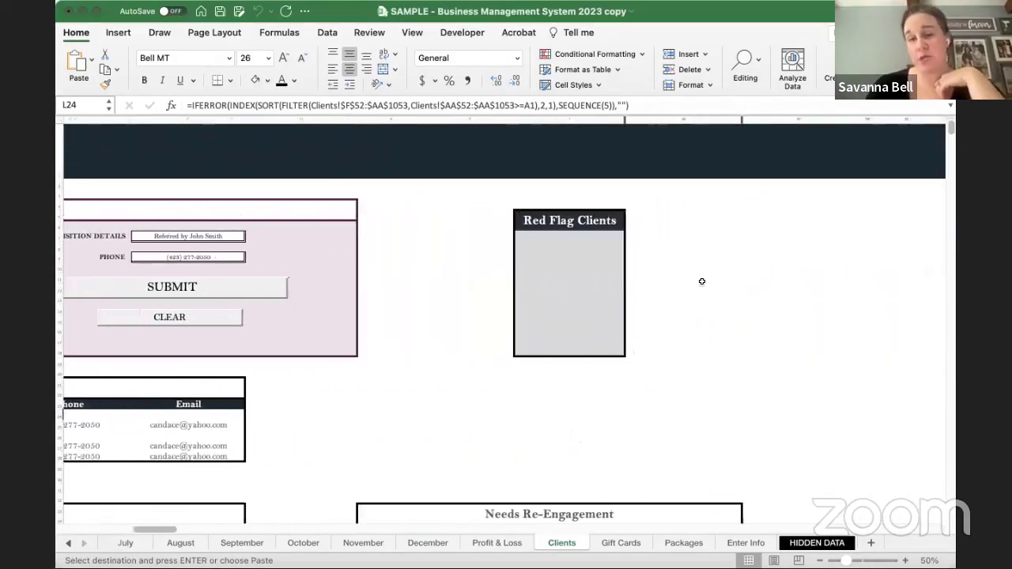
drag(561, 241, 576, 356)
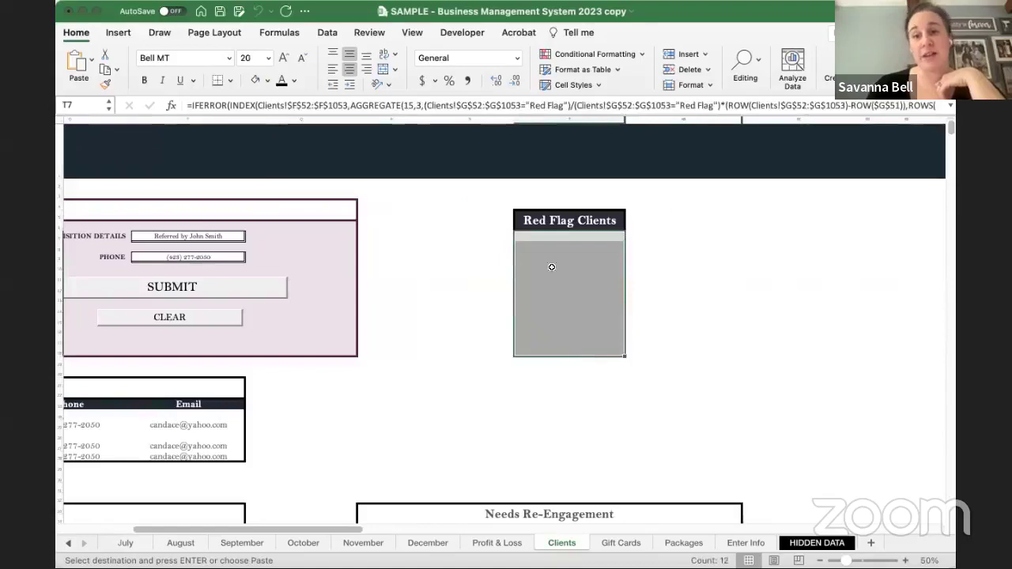
click(408, 394)
scroll(409, 395, left, 5)
scroll(410, 396, down, 10)
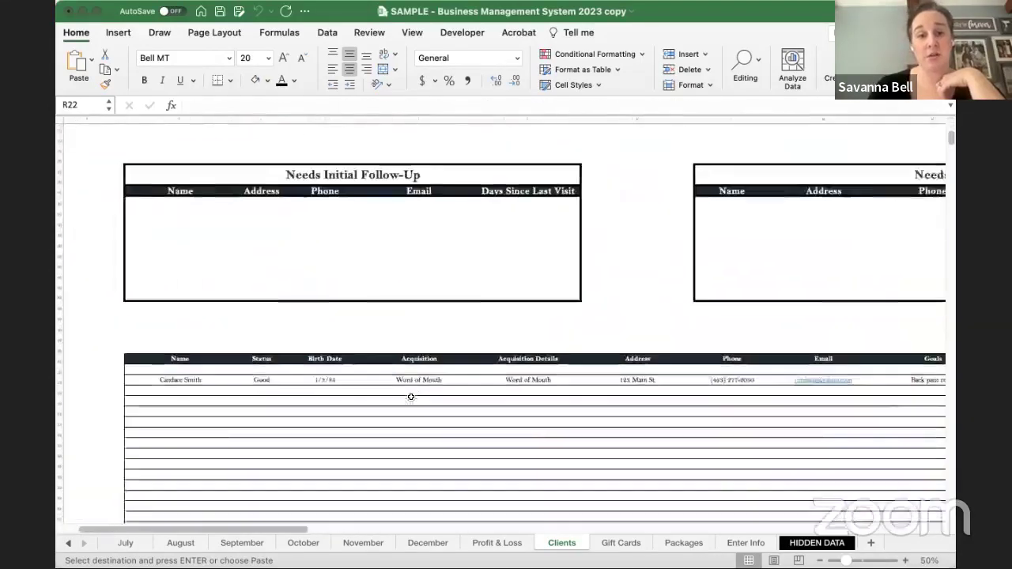
scroll(411, 396, down, 2)
scroll(410, 396, left, 2)
click(299, 350)
text(R)
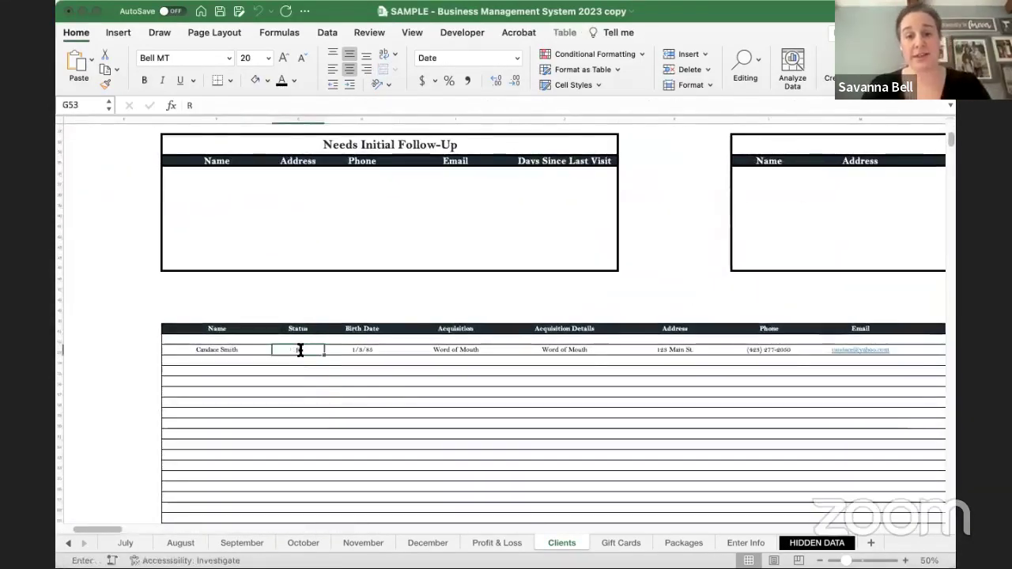
text(ed Flag)
key(Return)
scroll(528, 316, right, 3)
scroll(528, 316, up, 1)
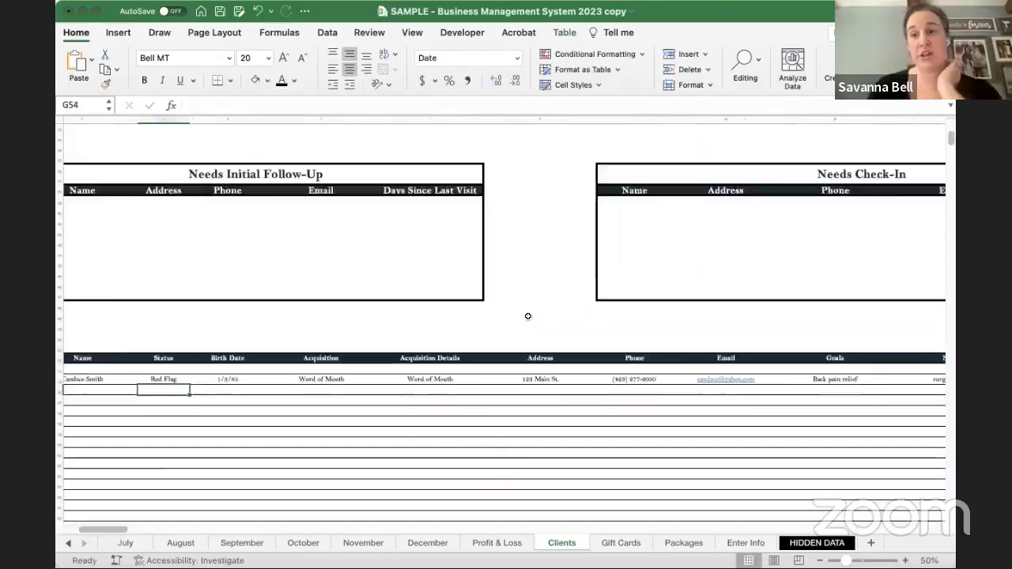
scroll(528, 316, right, 6)
scroll(528, 316, up, 3)
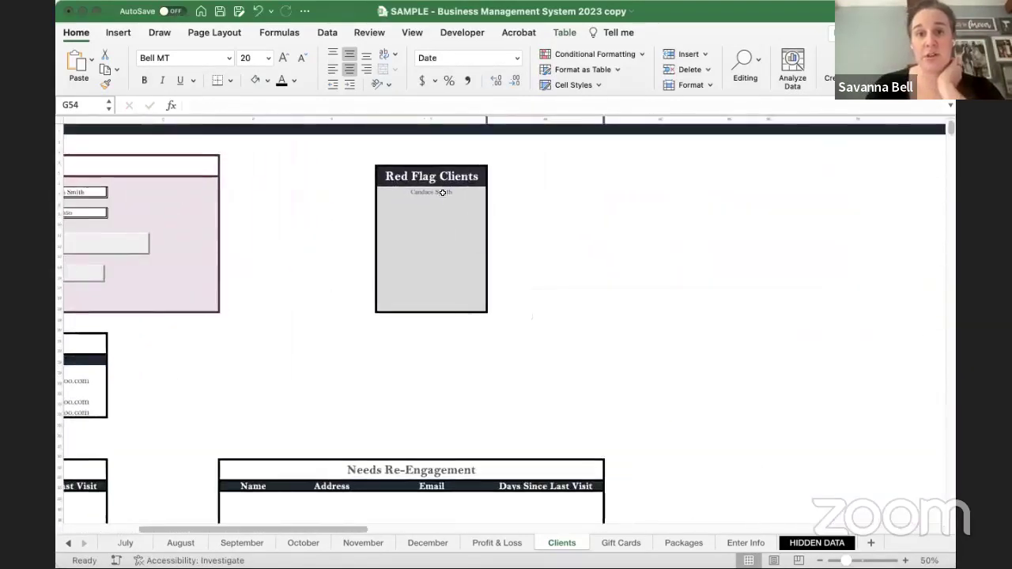
click(441, 193)
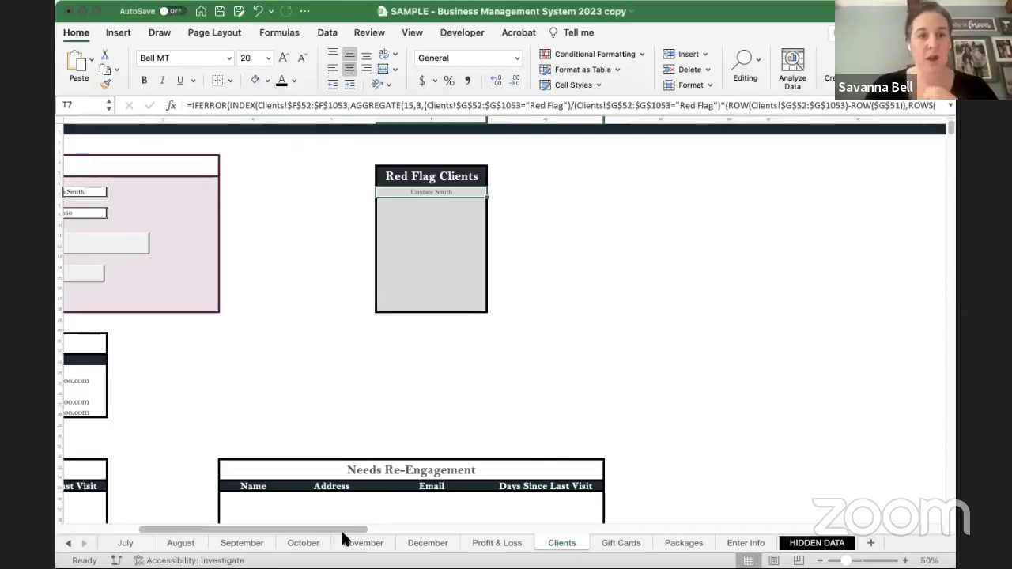
scroll(277, 416, left, 15)
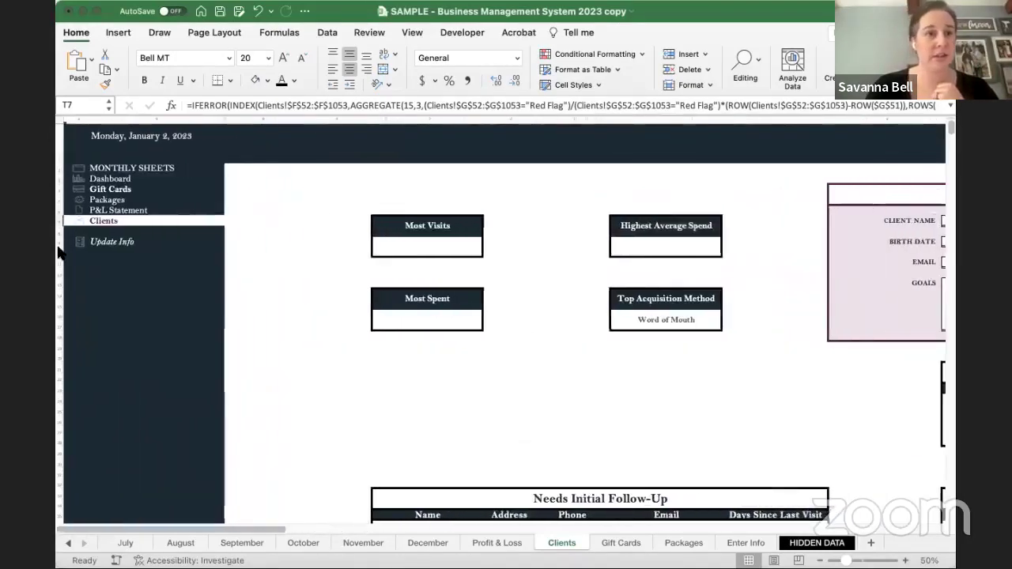
- Go to the Dashboard sheet and look over its contents
click(96, 179)
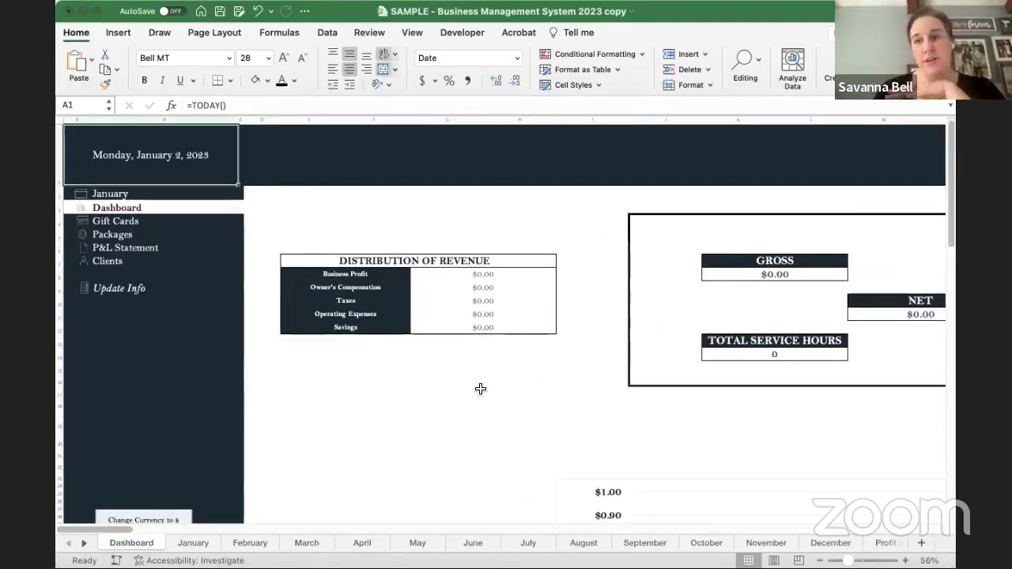
scroll(480, 388, down, 3)
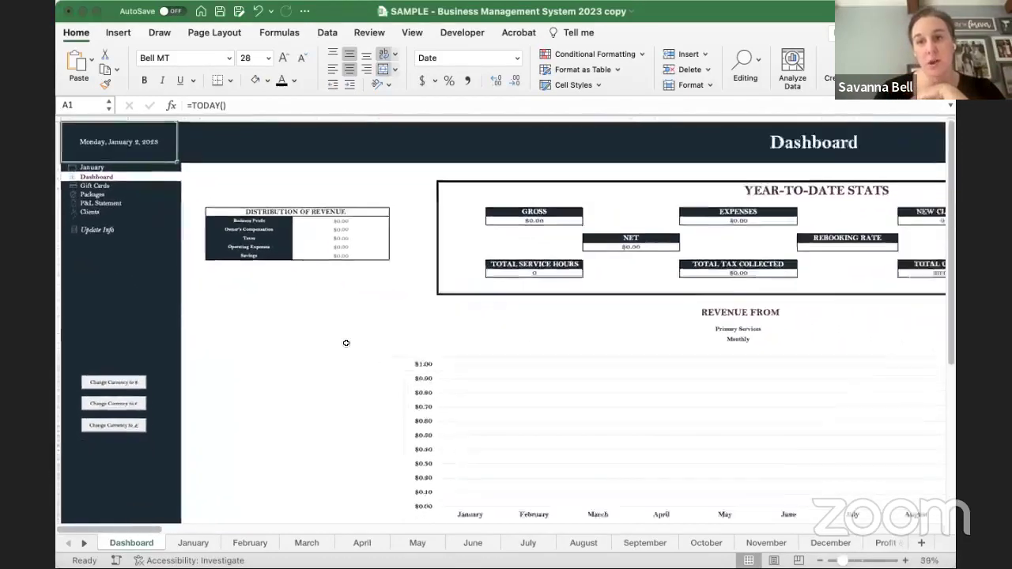
scroll(344, 346, down, 3)
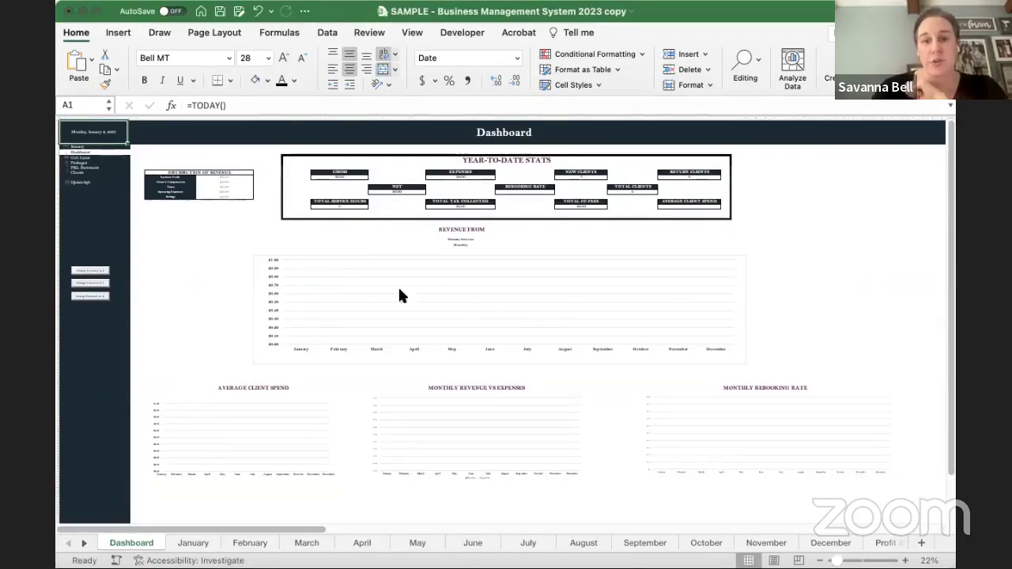
scroll(501, 249, up, 2)
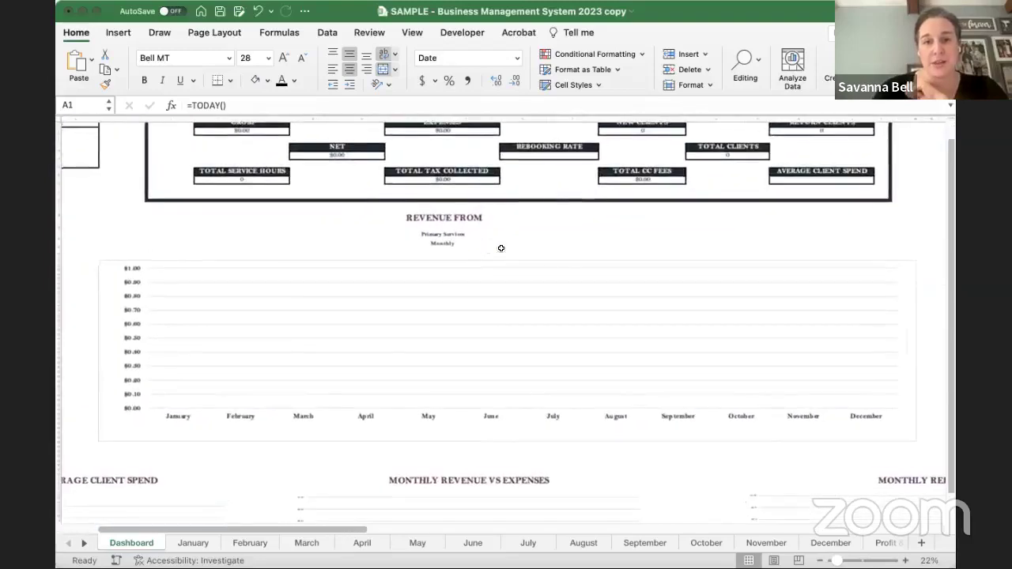
scroll(493, 249, up, 2)
- Preview the revenue chart showing Add-Ons revenue broken down Quarterly
click(456, 242)
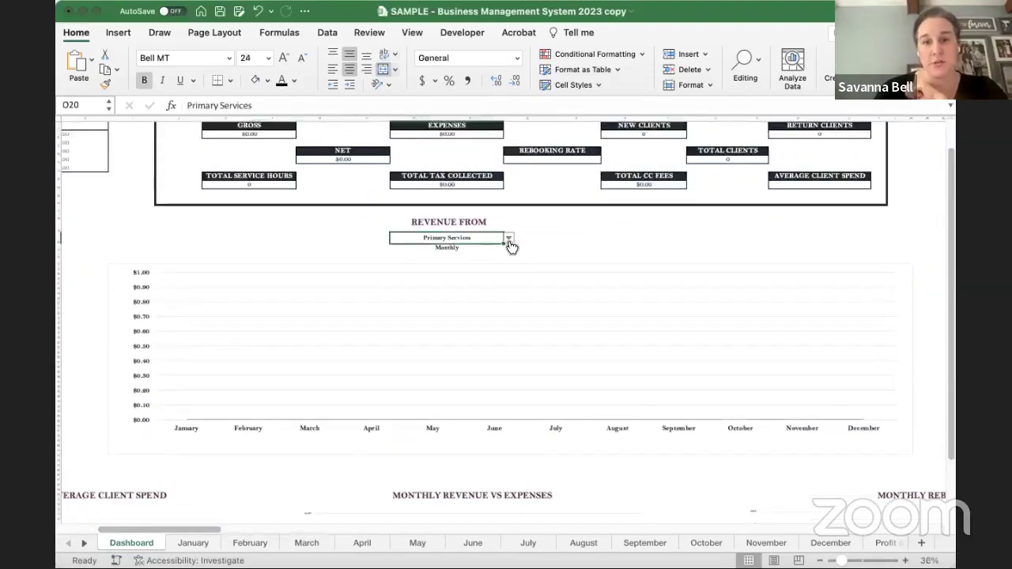
key(alt+Down)
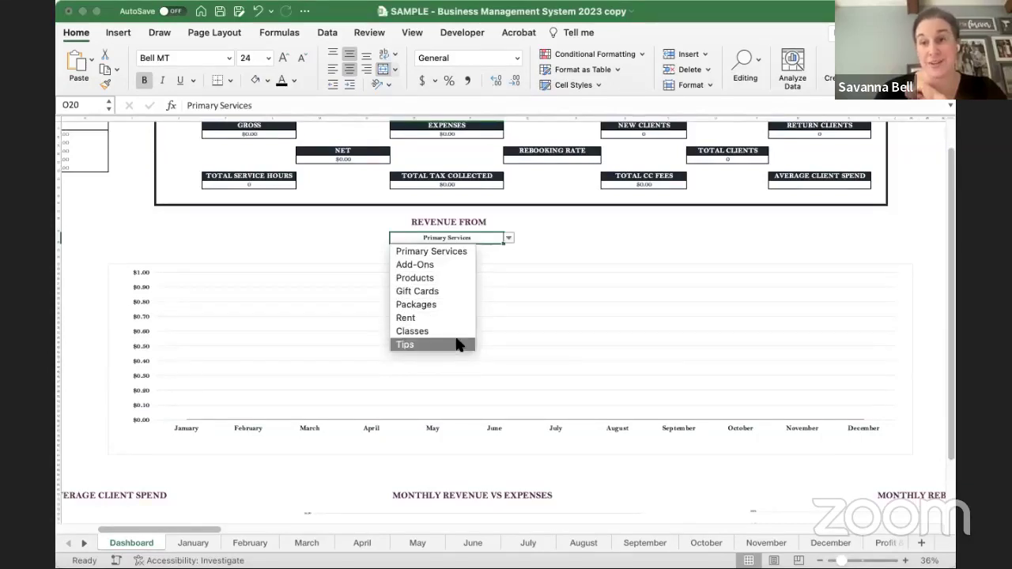
click(425, 264)
click(495, 248)
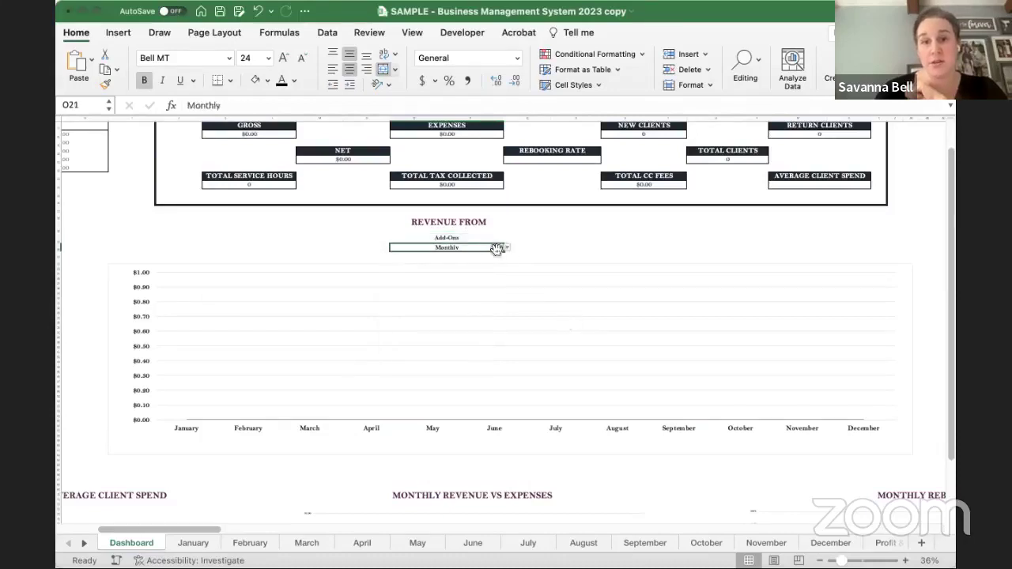
click(506, 248)
click(412, 266)
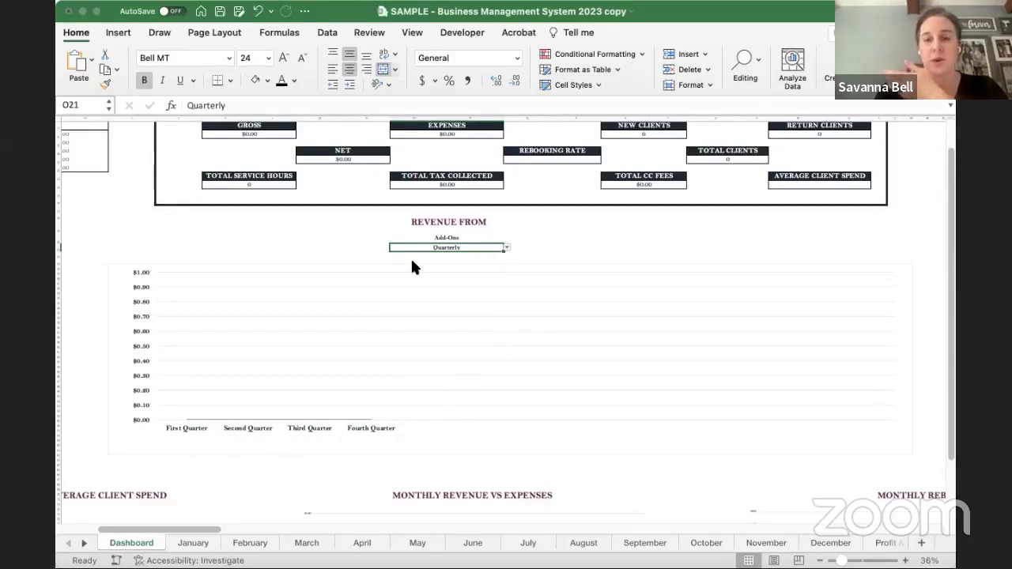
- Restore the revenue chart to Monthly periods and the Primary Services category
key(super+z)
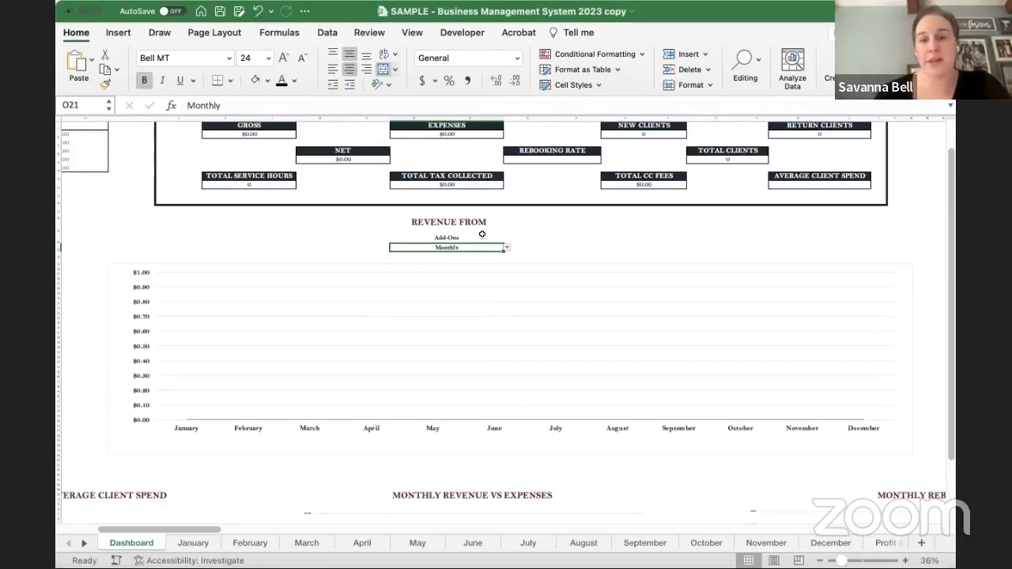
click(500, 235)
click(434, 251)
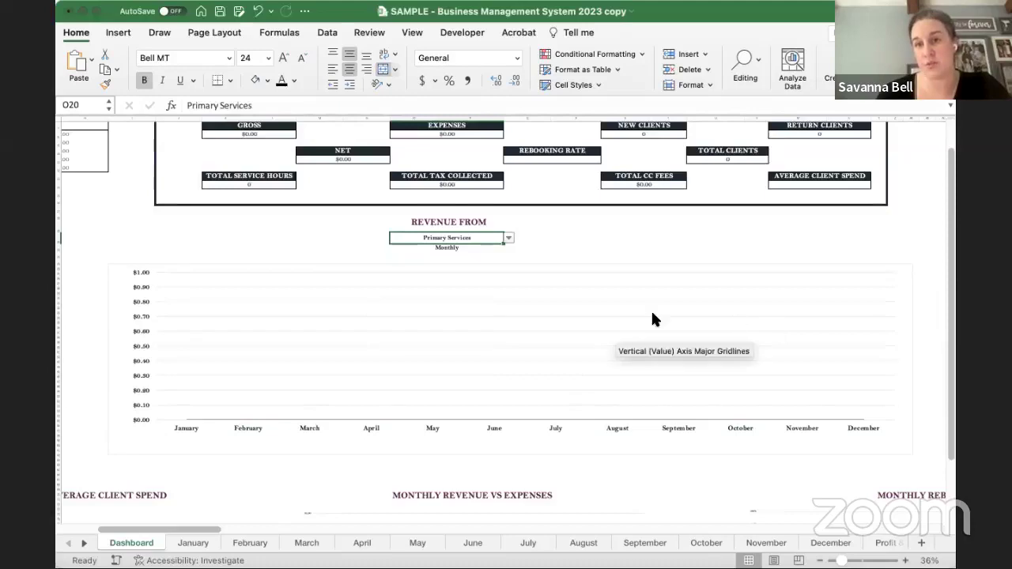
scroll(651, 309, down, 5)
scroll(650, 310, left, 4)
scroll(633, 324, down, 2)
scroll(633, 324, left, 3)
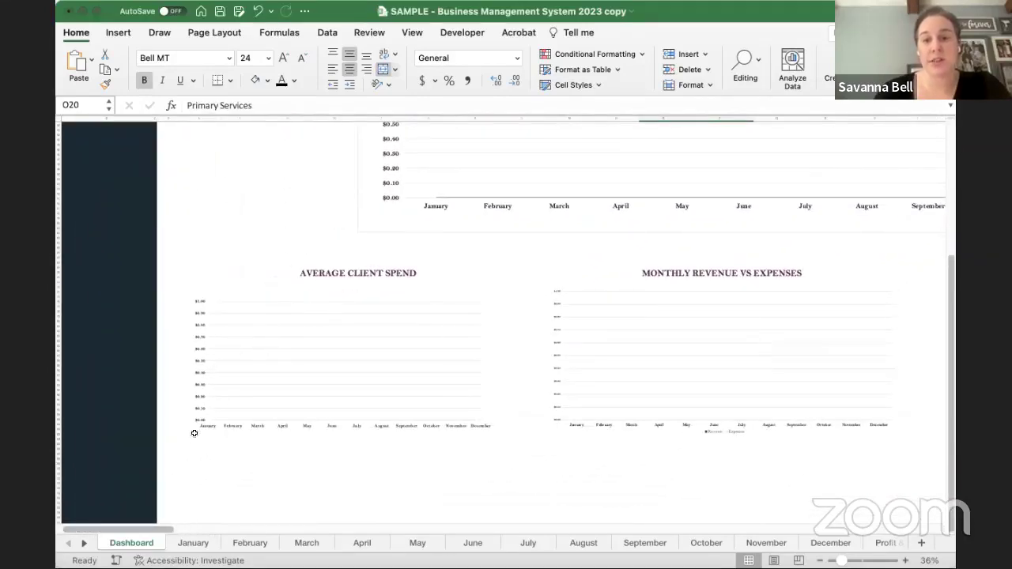
scroll(405, 419, right, 6)
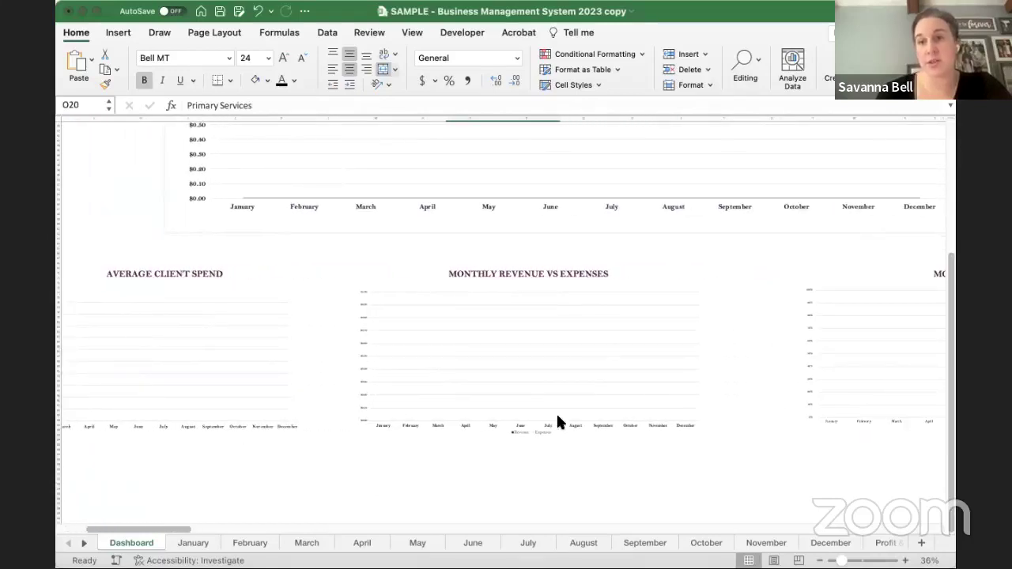
scroll(558, 419, right, 12)
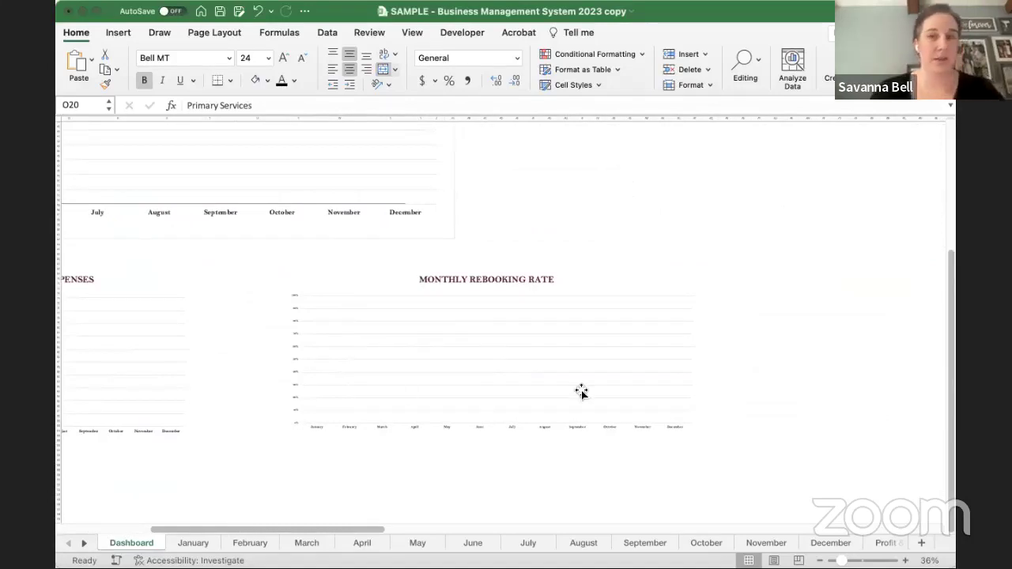
scroll(581, 392, left, 3)
scroll(581, 392, up, 1)
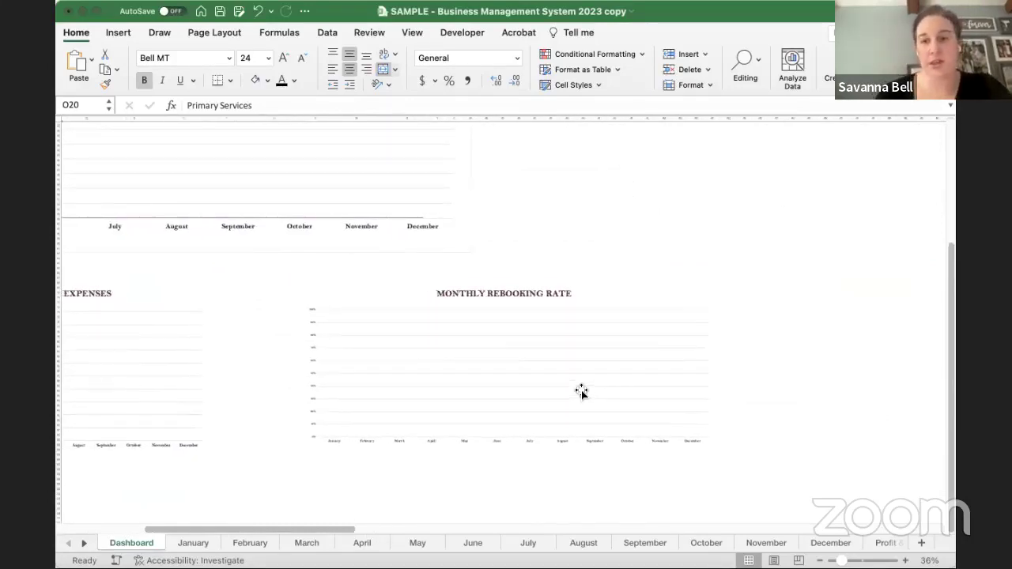
scroll(578, 389, left, 10)
scroll(578, 390, up, 2)
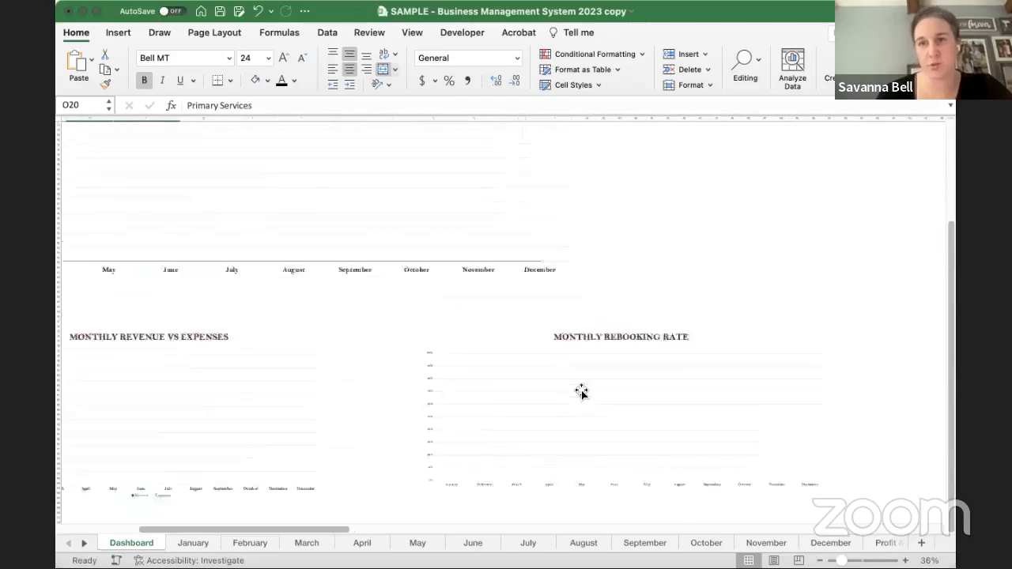
scroll(581, 392, up, 5)
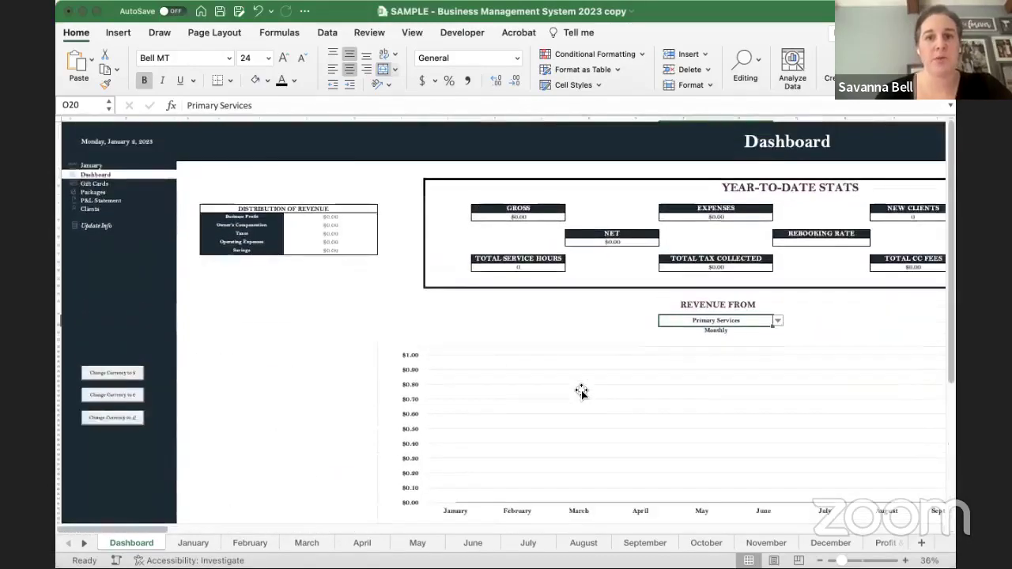
scroll(199, 235, up, 5)
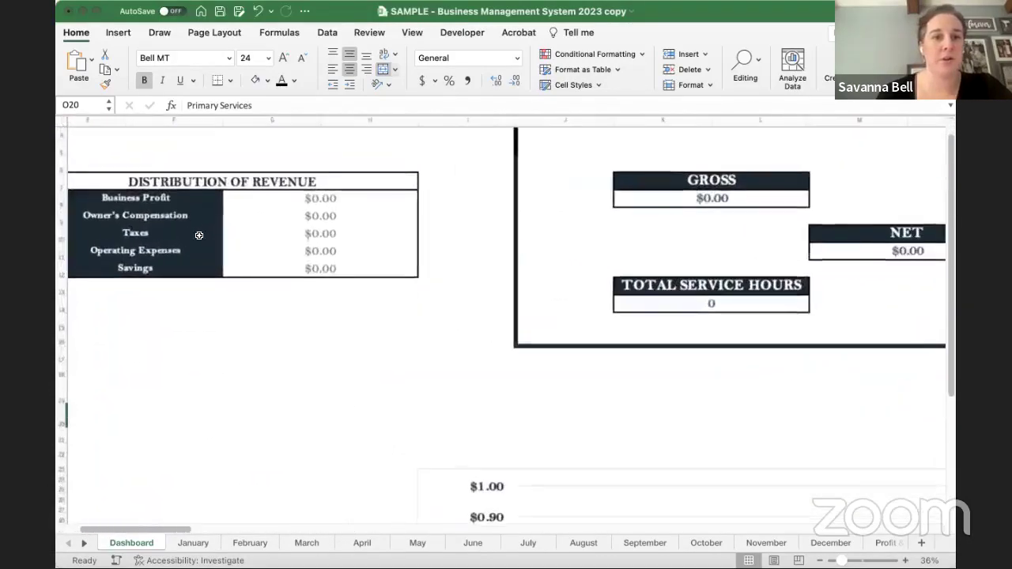
scroll(199, 236, up, 5)
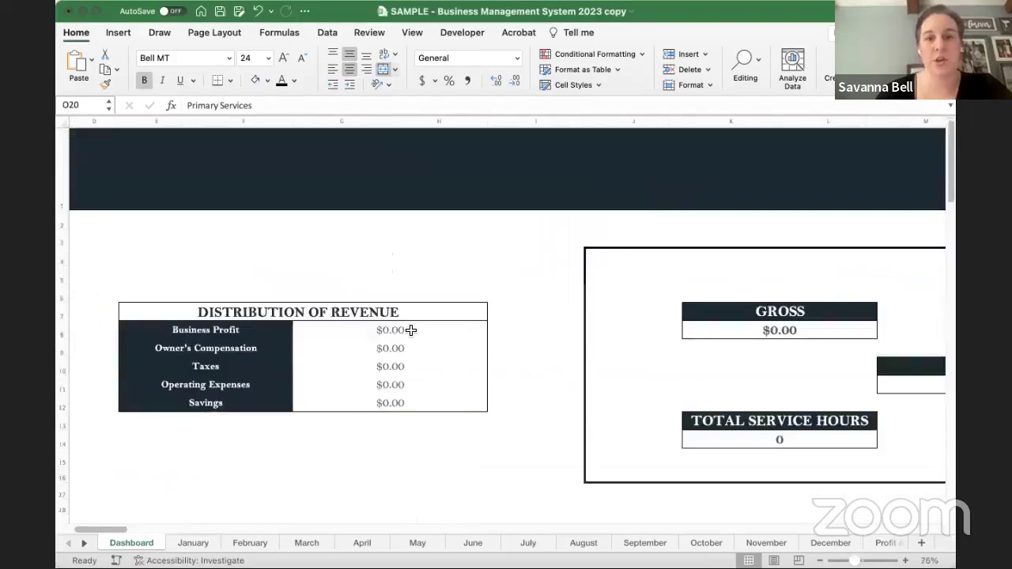
click(410, 330)
drag(411, 357, 416, 401)
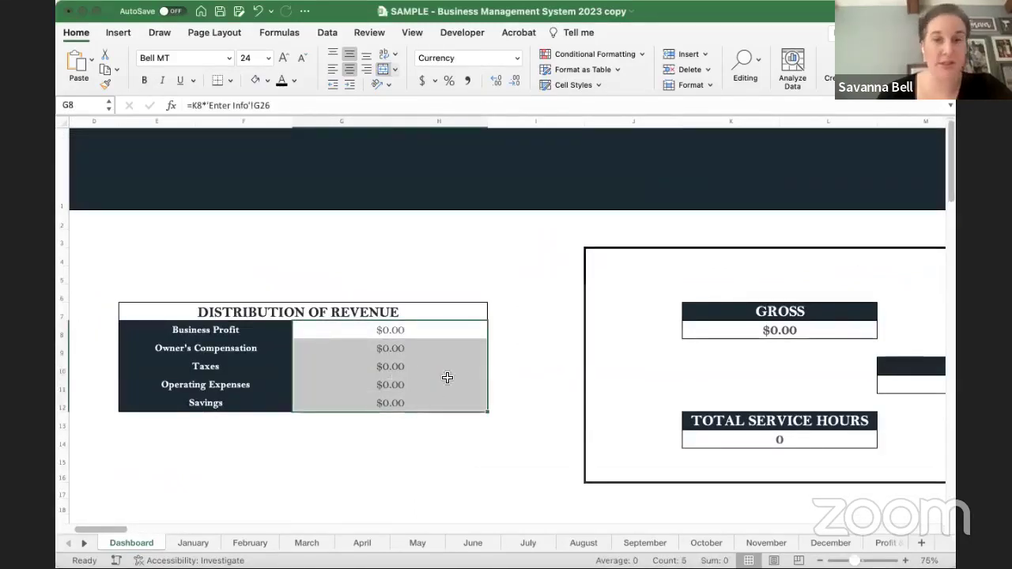
click(349, 330)
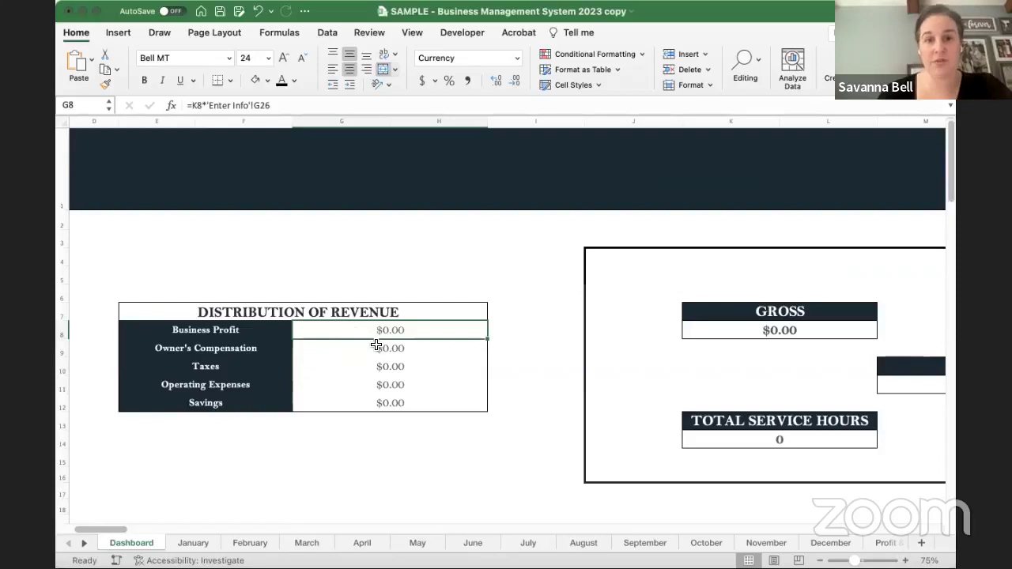
click(378, 348)
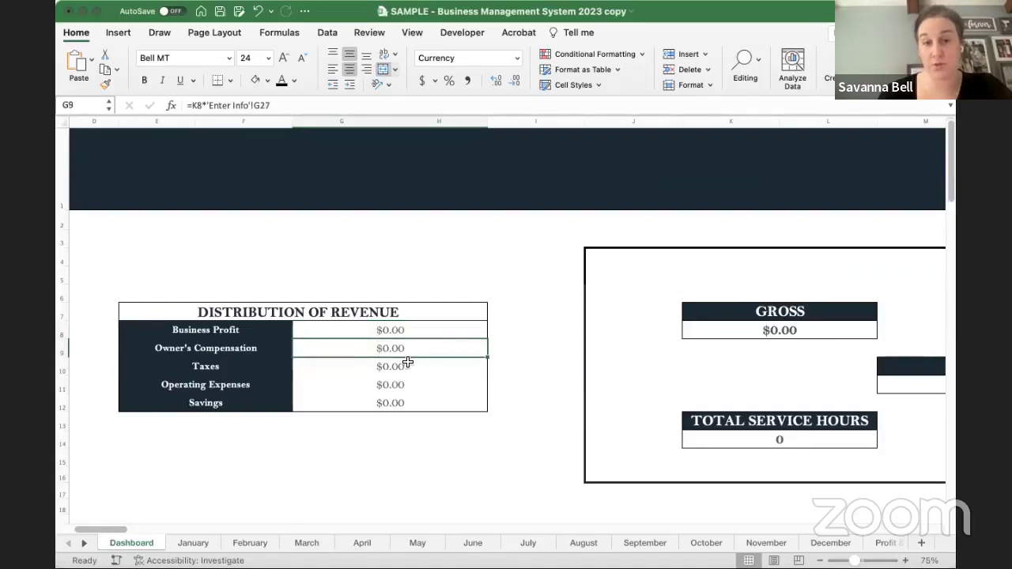
click(393, 367)
click(383, 389)
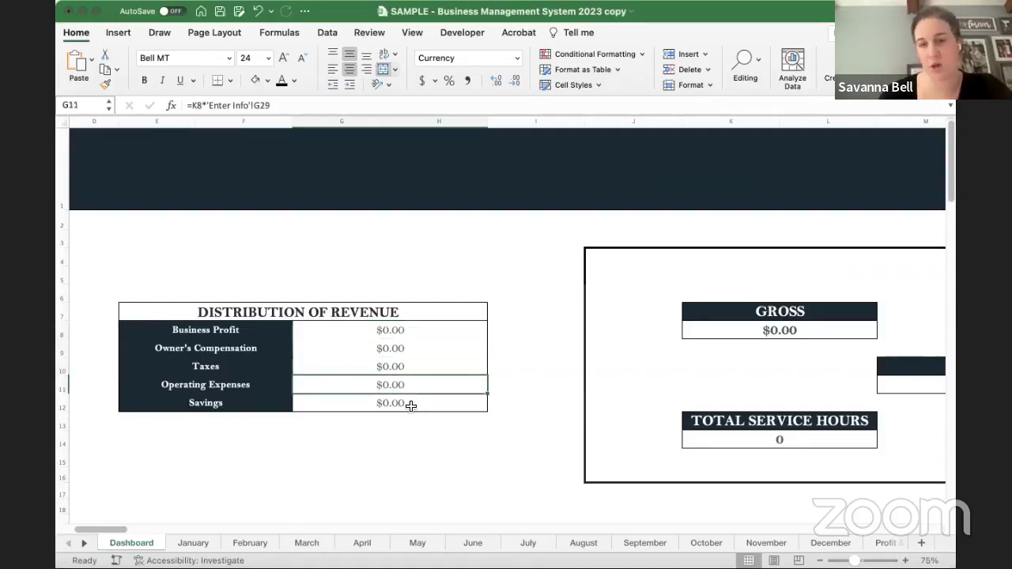
click(409, 404)
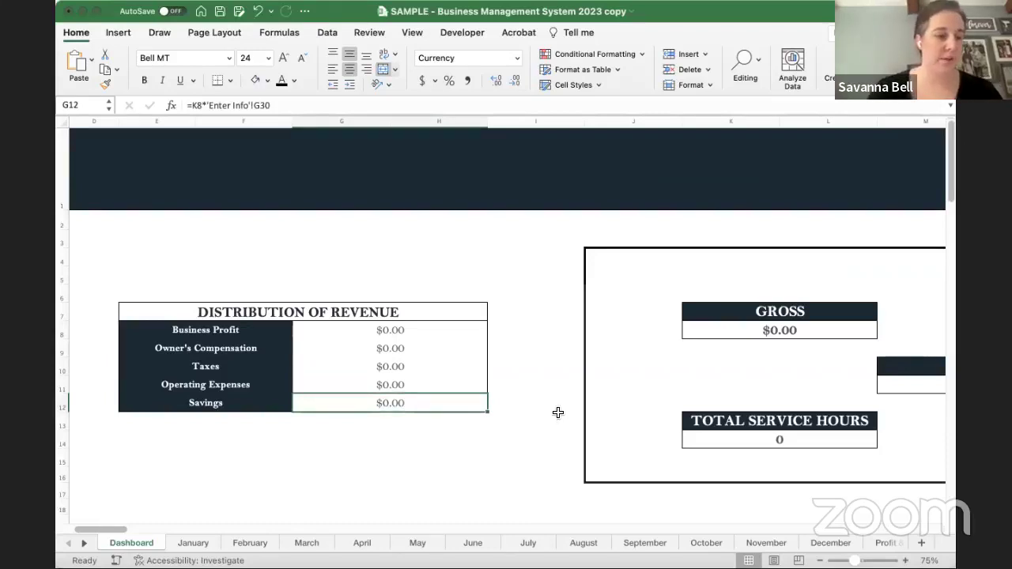
scroll(558, 413, right, 6)
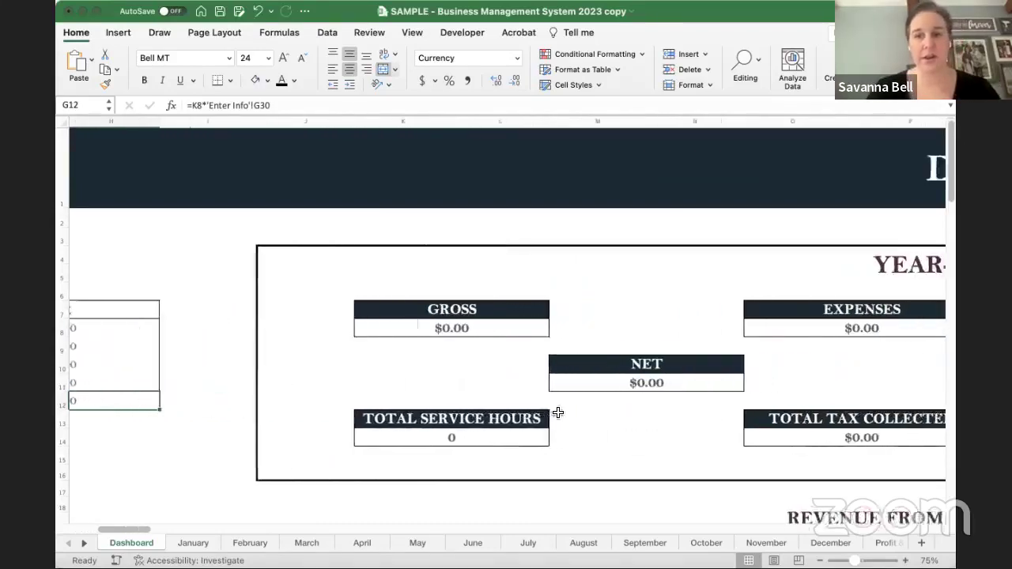
scroll(558, 413, right, 2)
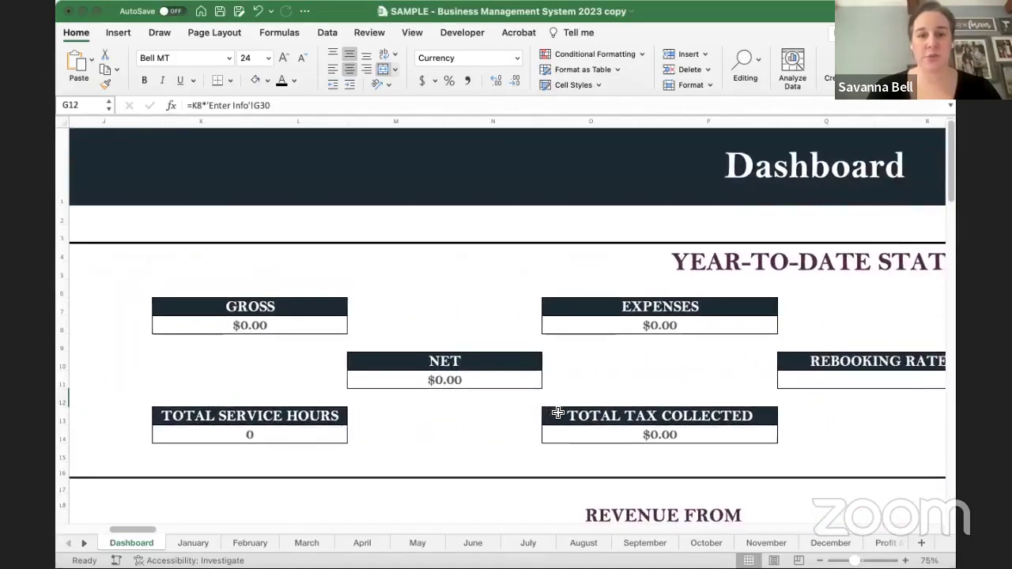
scroll(622, 396, right, 2)
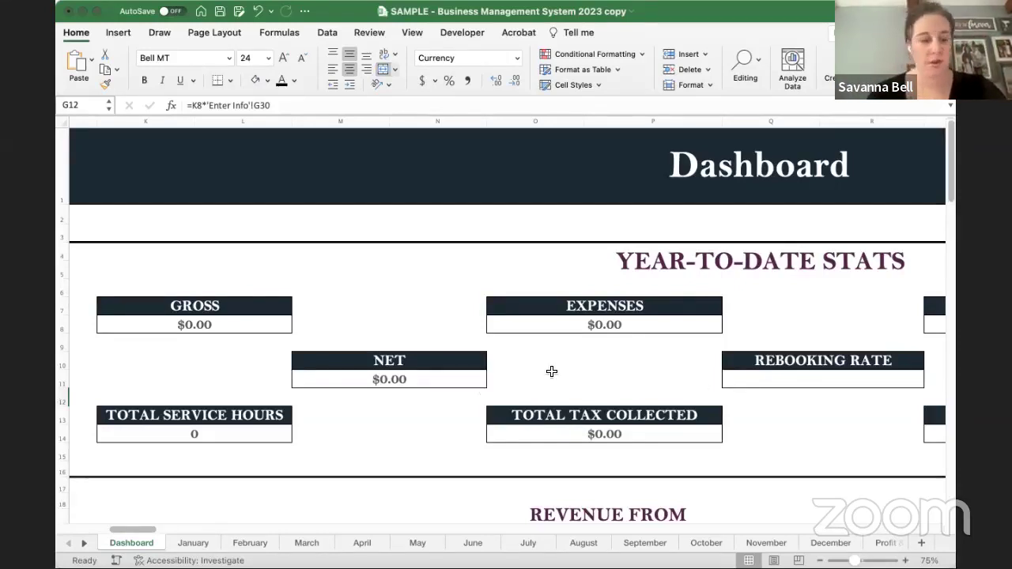
scroll(552, 372, down, 1)
scroll(552, 372, right, 1)
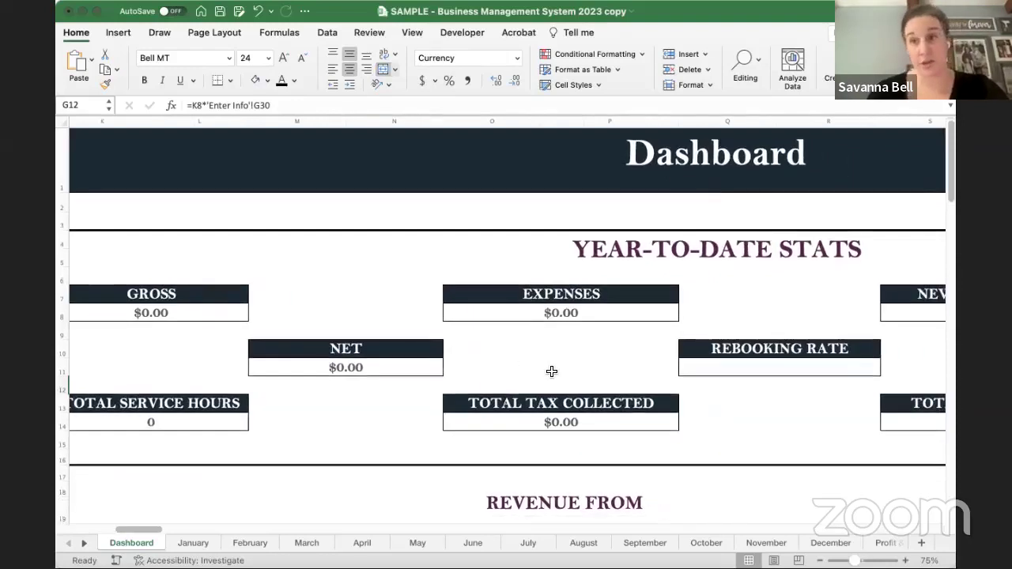
scroll(552, 372, right, 2)
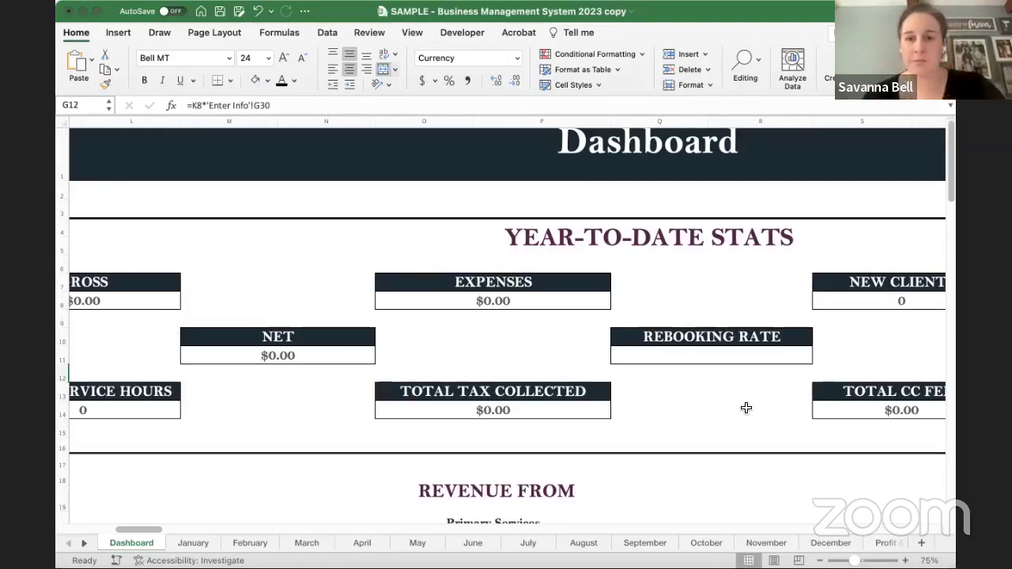
scroll(692, 387, right, 2)
scroll(692, 388, down, 1)
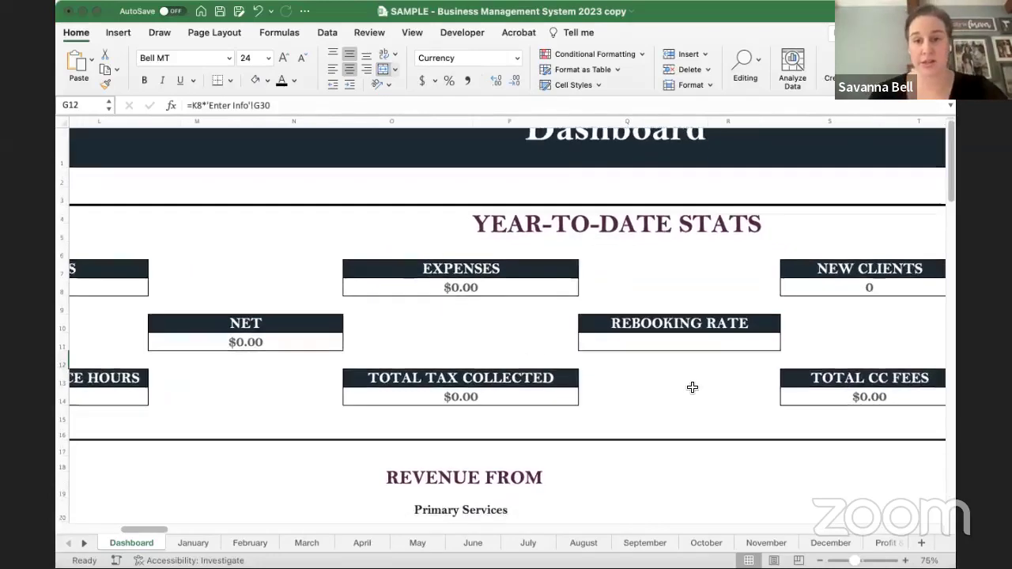
scroll(691, 387, right, 10)
scroll(692, 388, down, 1)
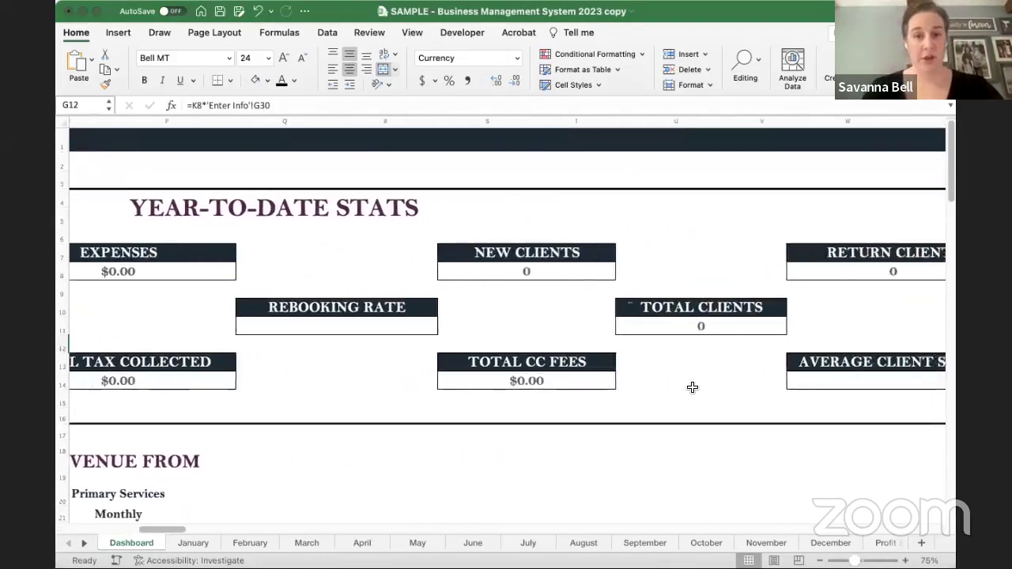
click(364, 322)
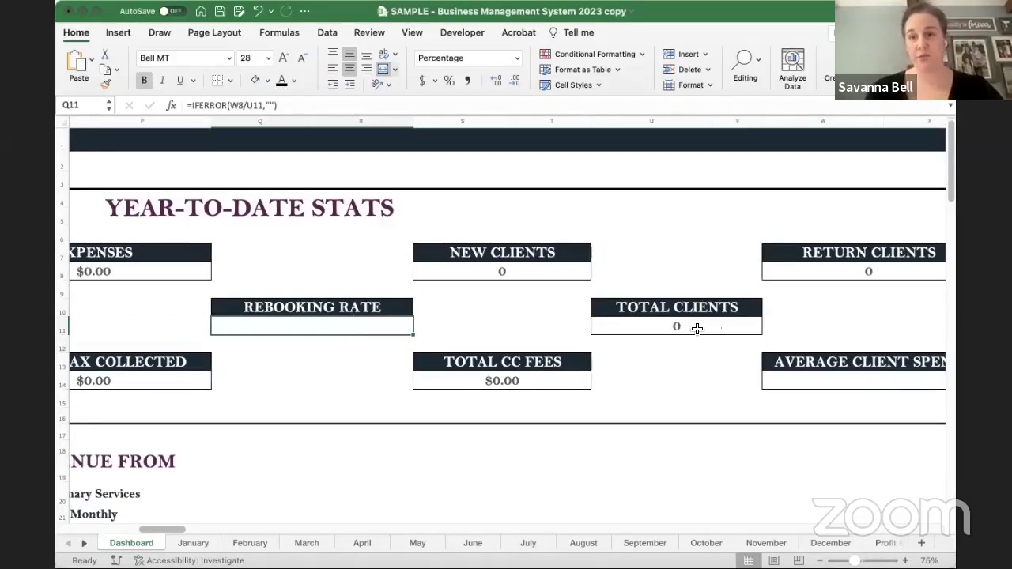
scroll(660, 362, right, 2)
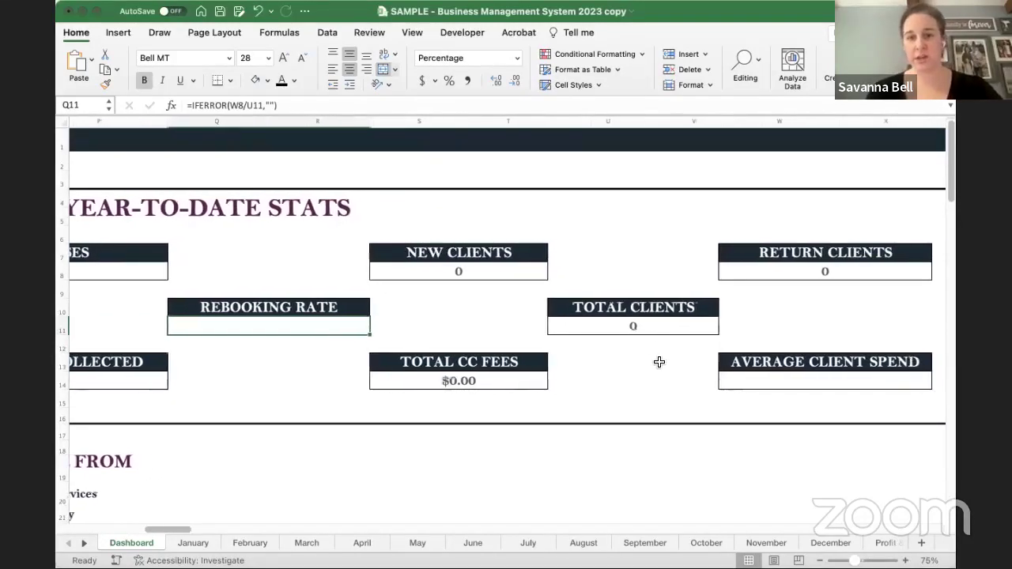
click(462, 382)
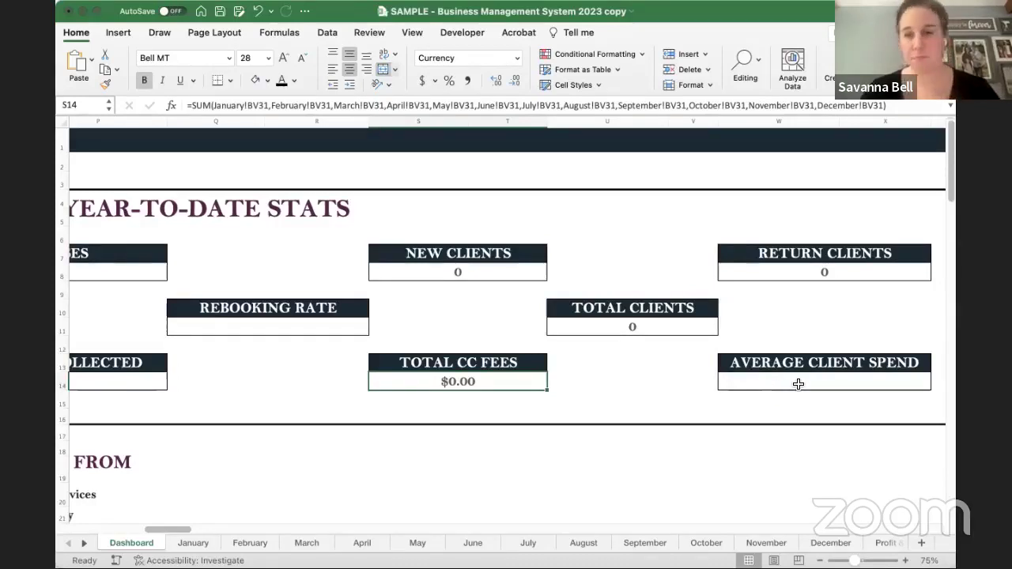
scroll(787, 380, right, 3)
click(791, 372)
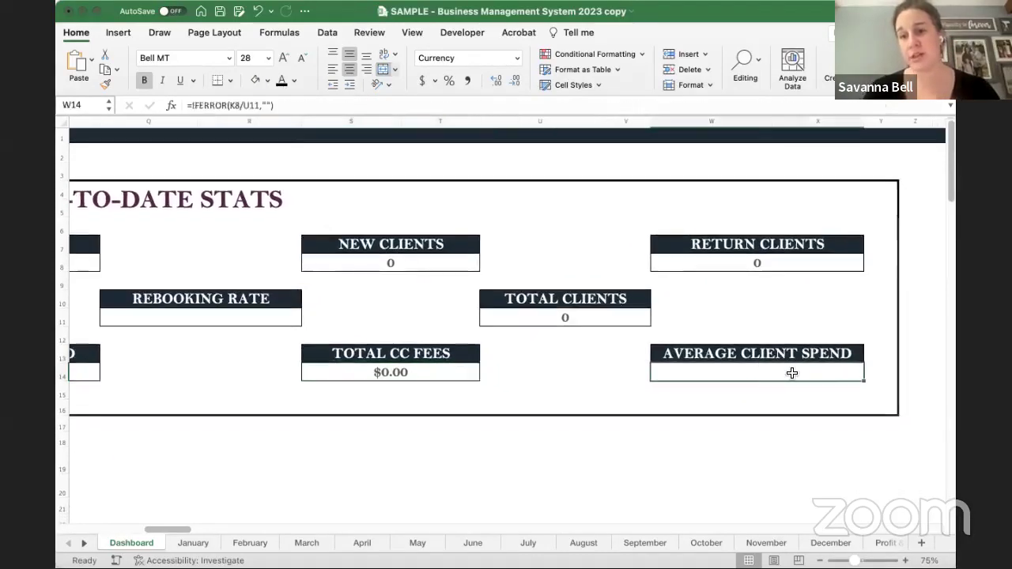
scroll(547, 366, down, 2)
scroll(546, 364, down, 1)
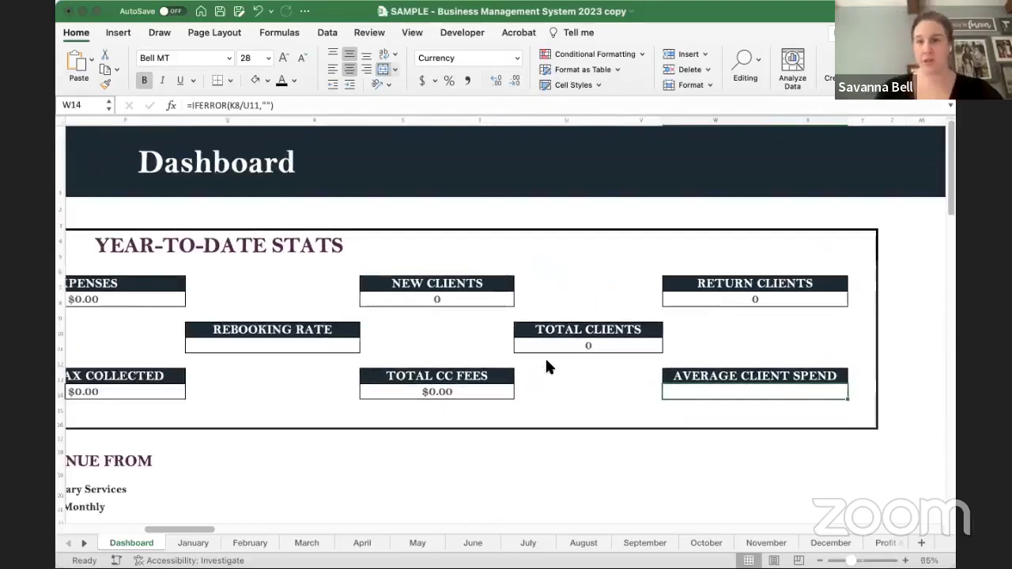
scroll(547, 365, left, 8)
scroll(326, 363, down, 1)
scroll(328, 361, left, 5)
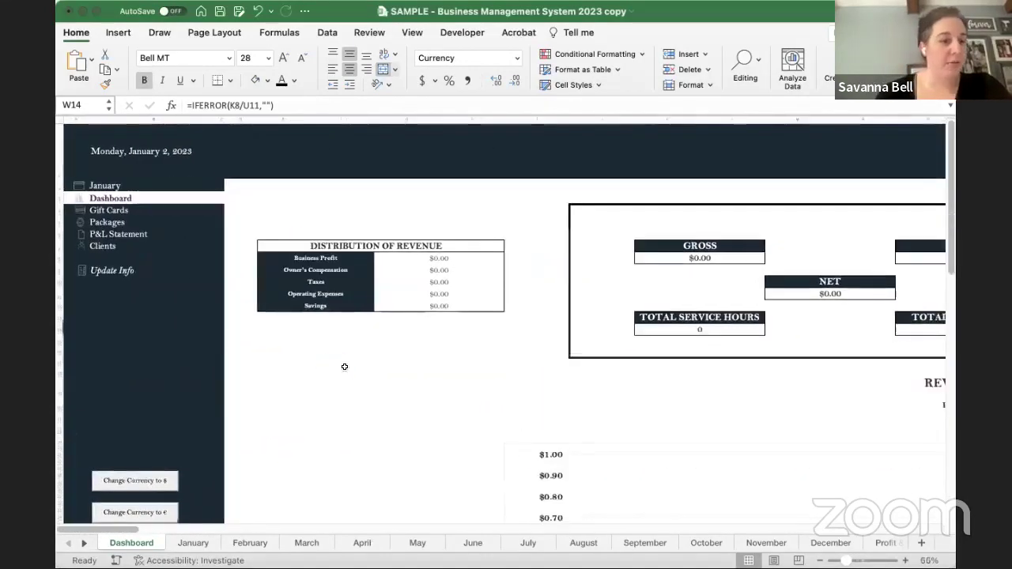
scroll(344, 366, down, 3)
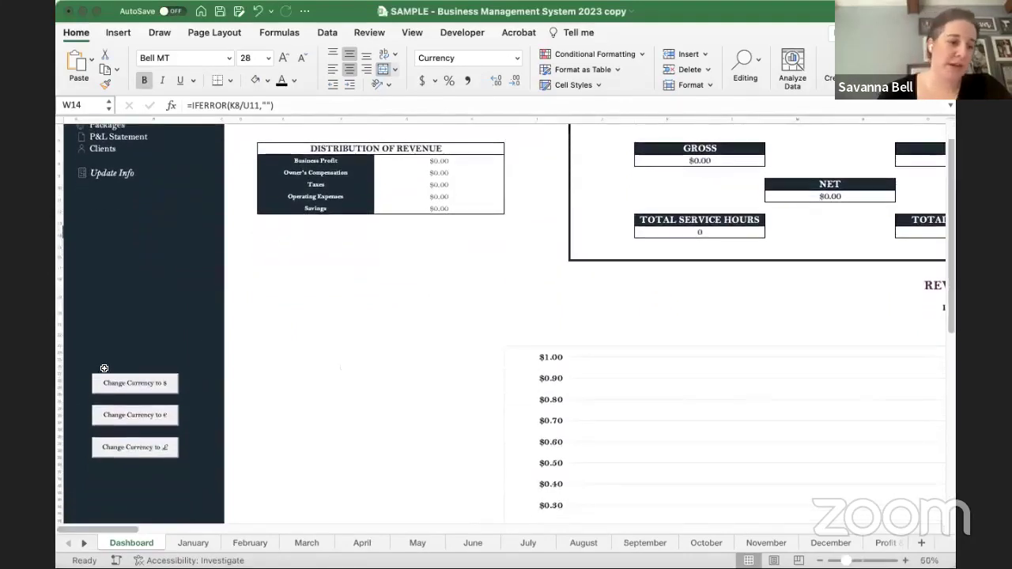
scroll(179, 389, down, 1)
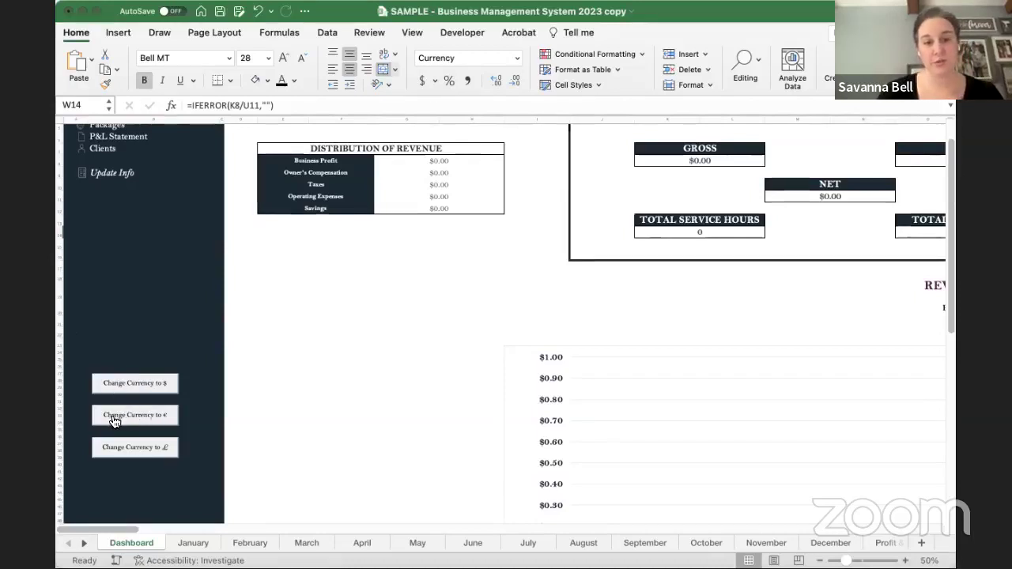
scroll(114, 422, up, 5)
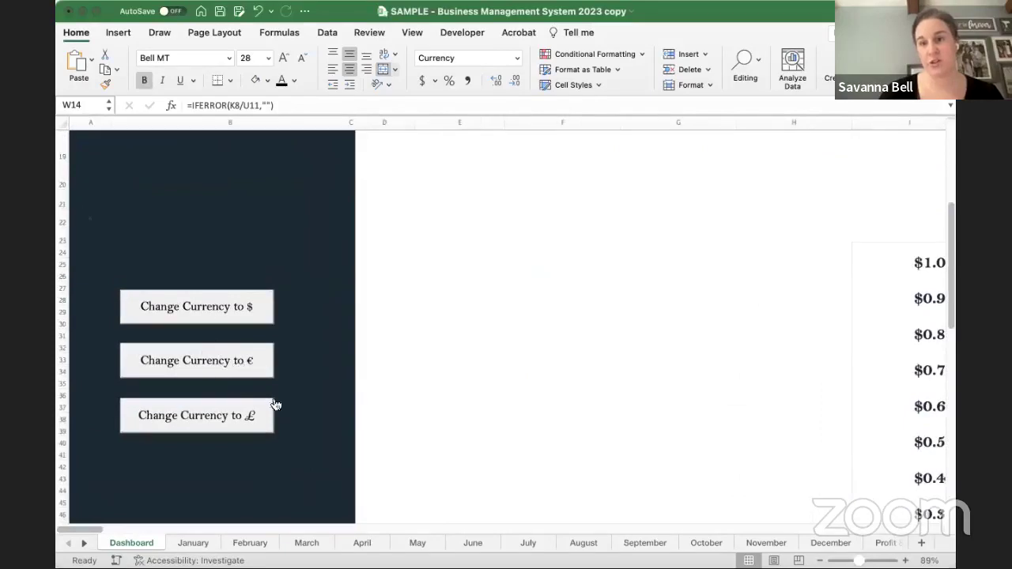
scroll(386, 326, up, 6)
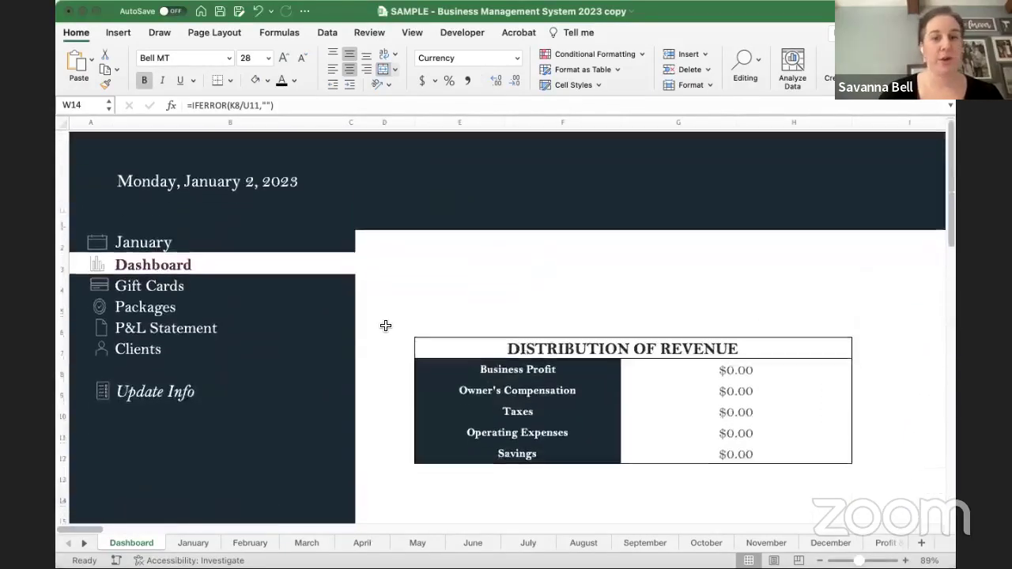
scroll(386, 326, down, 3)
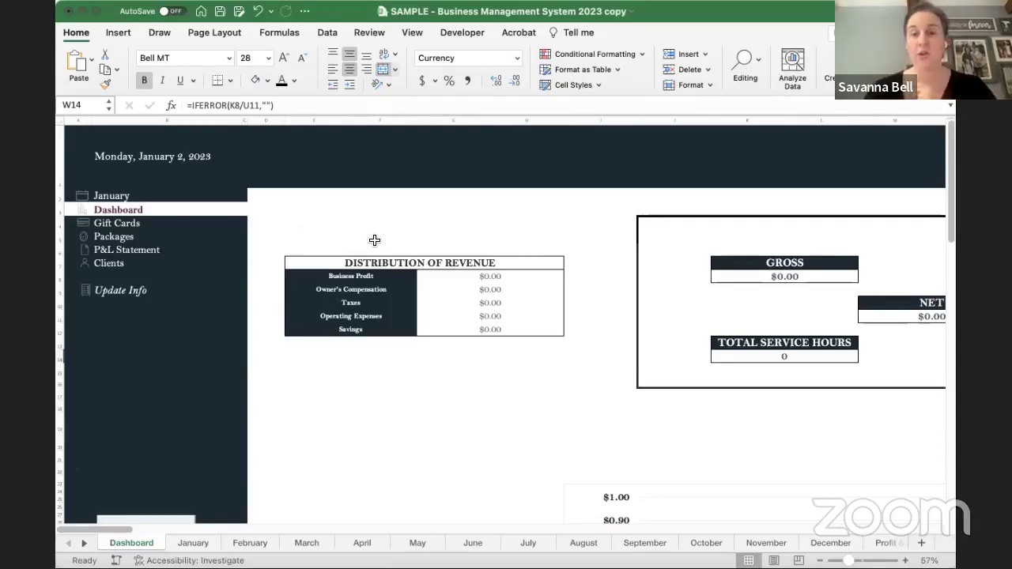
- Jump to the Enter Info sheet via Update Info and select the Expense Categories list and Extra Category 1
click(110, 292)
scroll(510, 327, down, 2)
scroll(510, 327, right, 2)
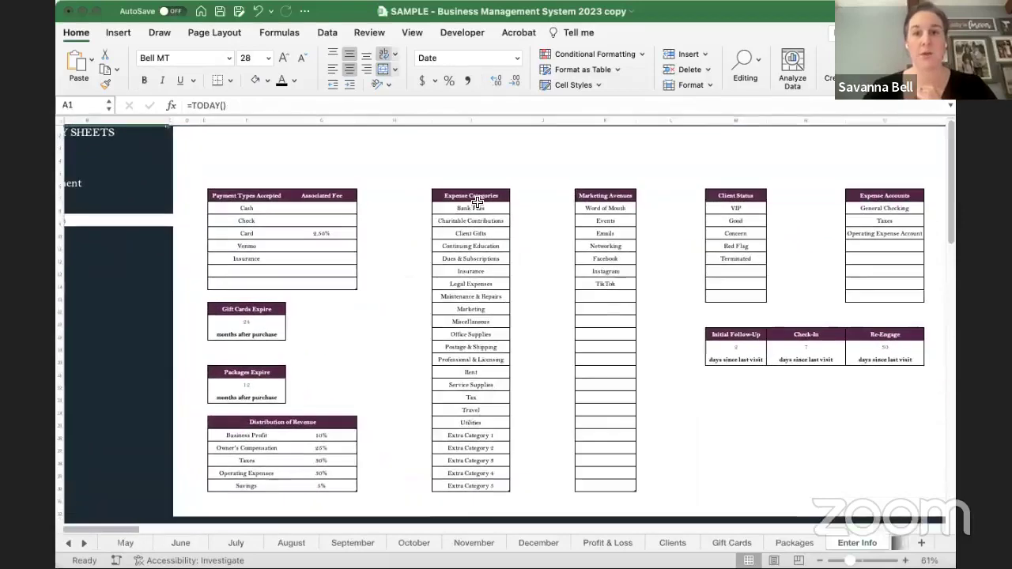
drag(474, 208, 475, 484)
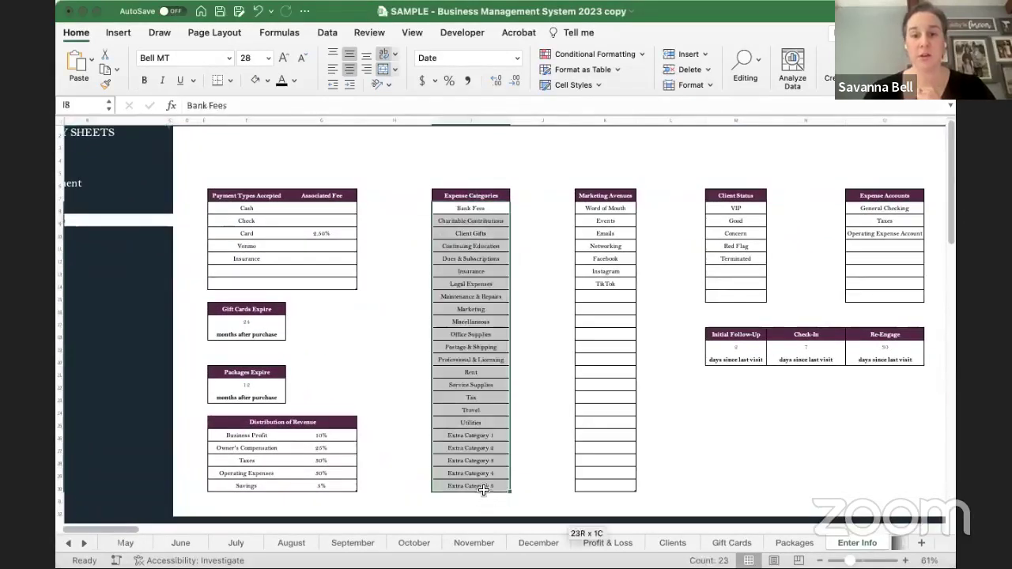
click(477, 436)
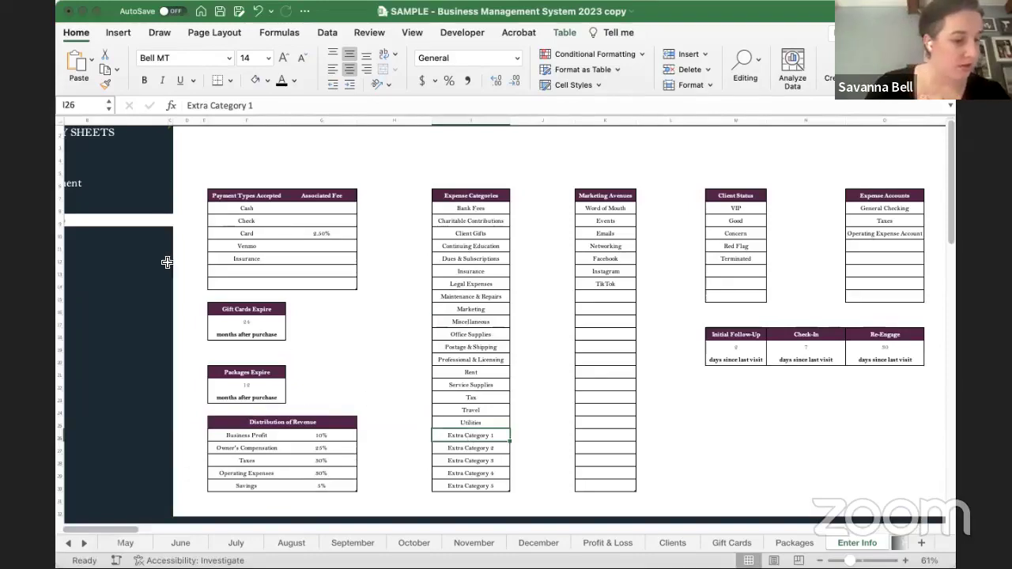
scroll(168, 213, left, 2)
scroll(168, 212, left, 3)
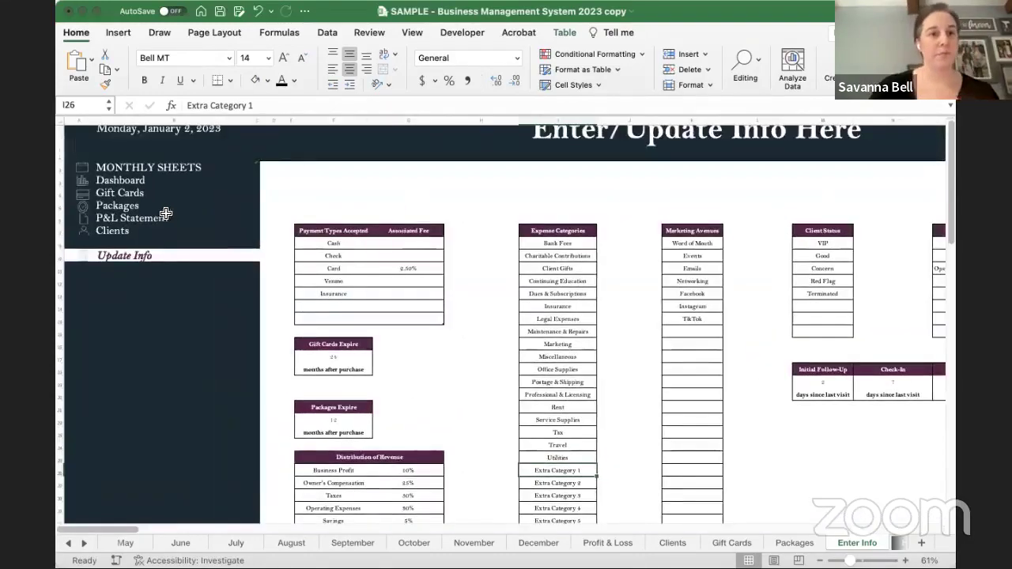
- Return to the Dashboard, keep January chosen in the month dropdown, and follow its link to the January sheet
click(117, 186)
scroll(343, 340, down, 3)
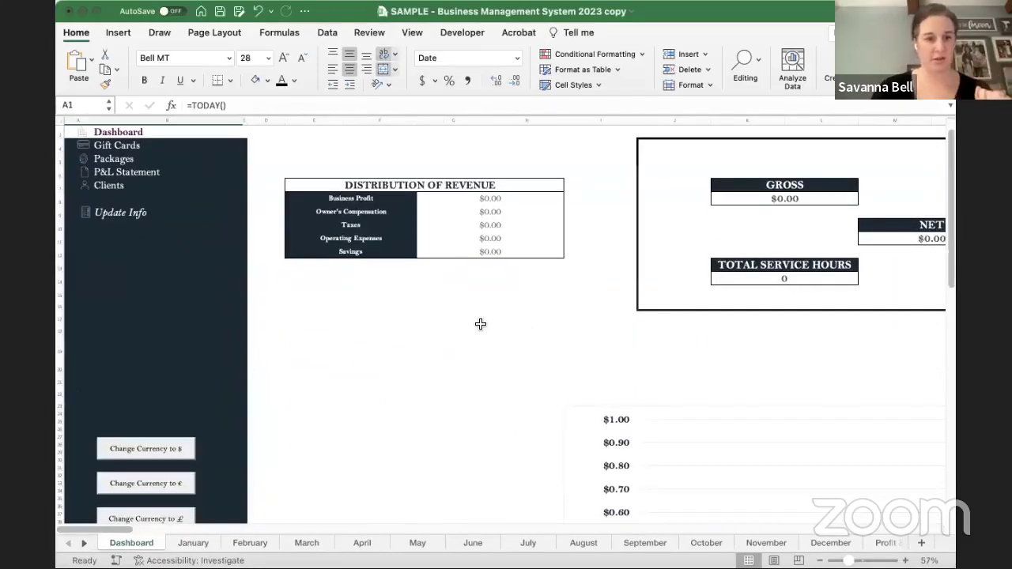
scroll(479, 322, up, 3)
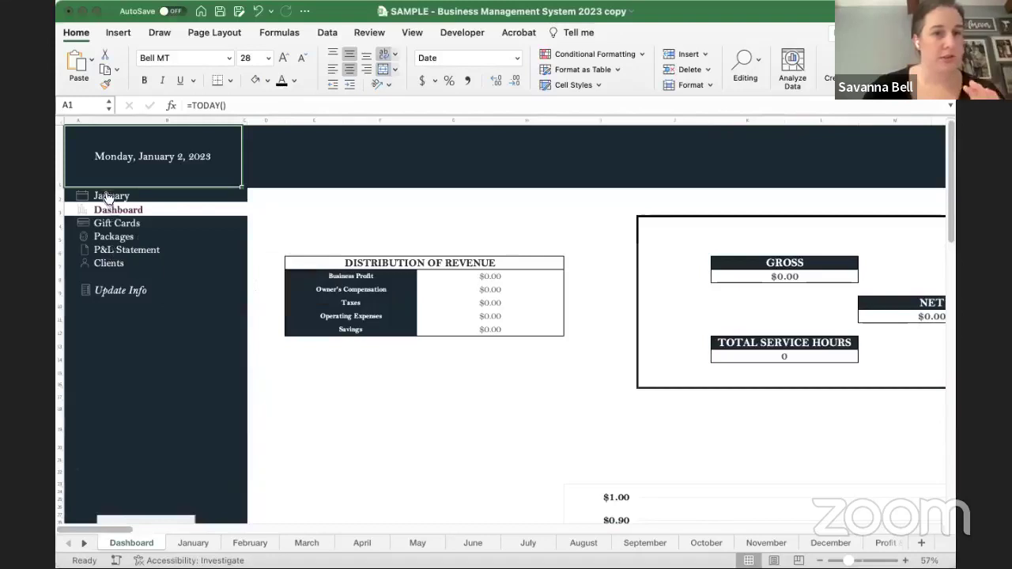
click(176, 196)
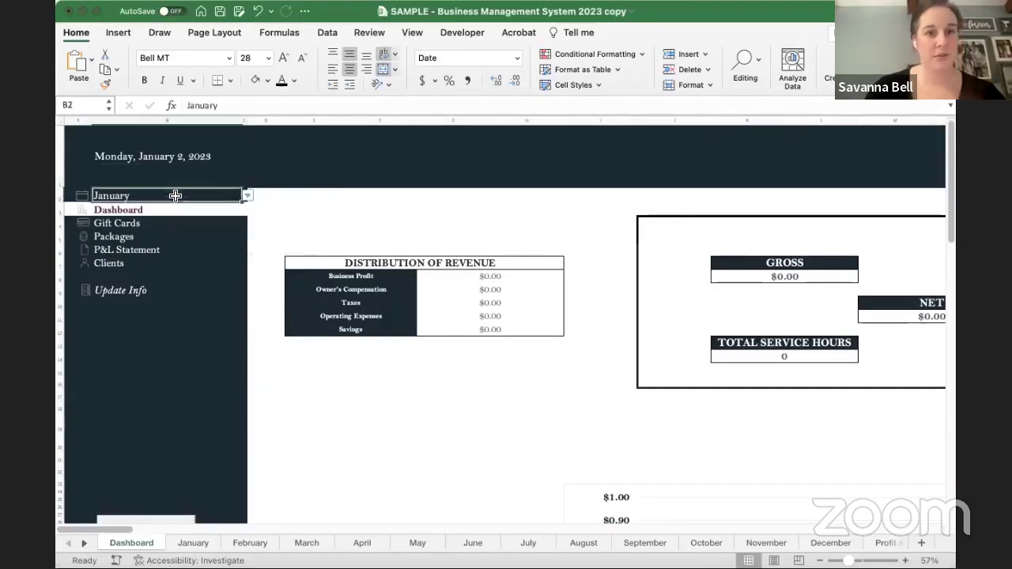
click(248, 196)
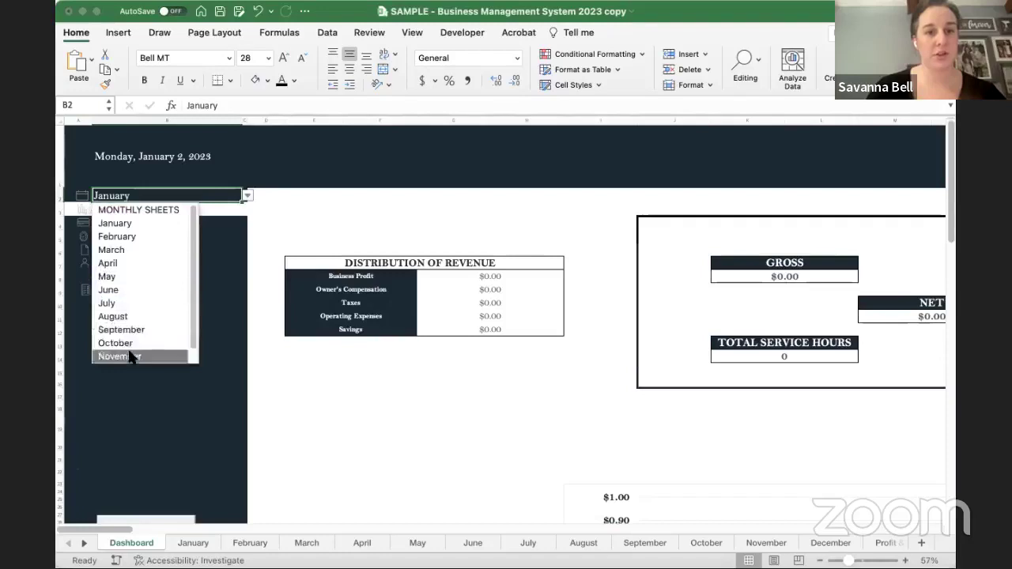
click(115, 224)
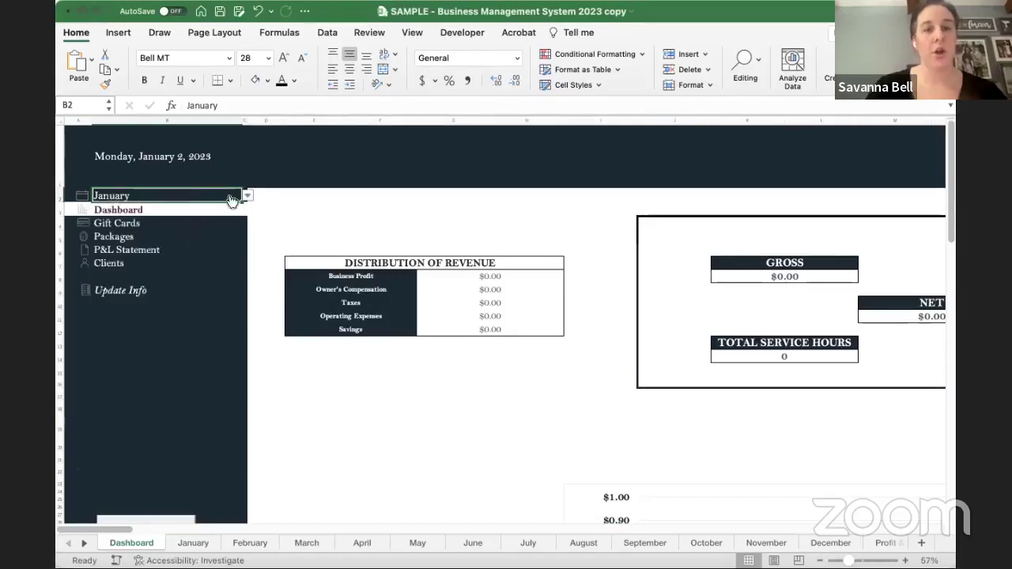
key(alt+Down)
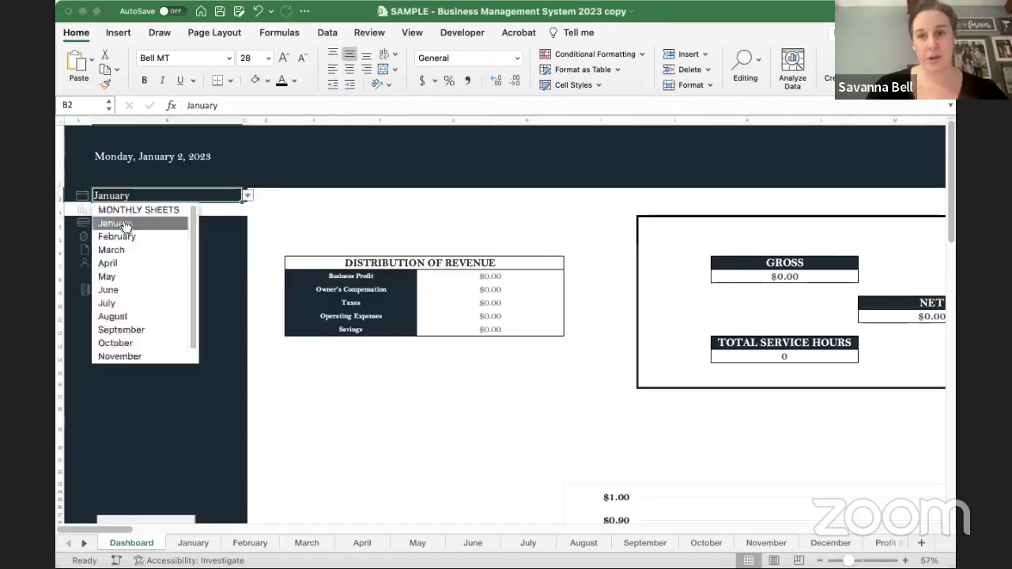
click(127, 222)
click(111, 198)
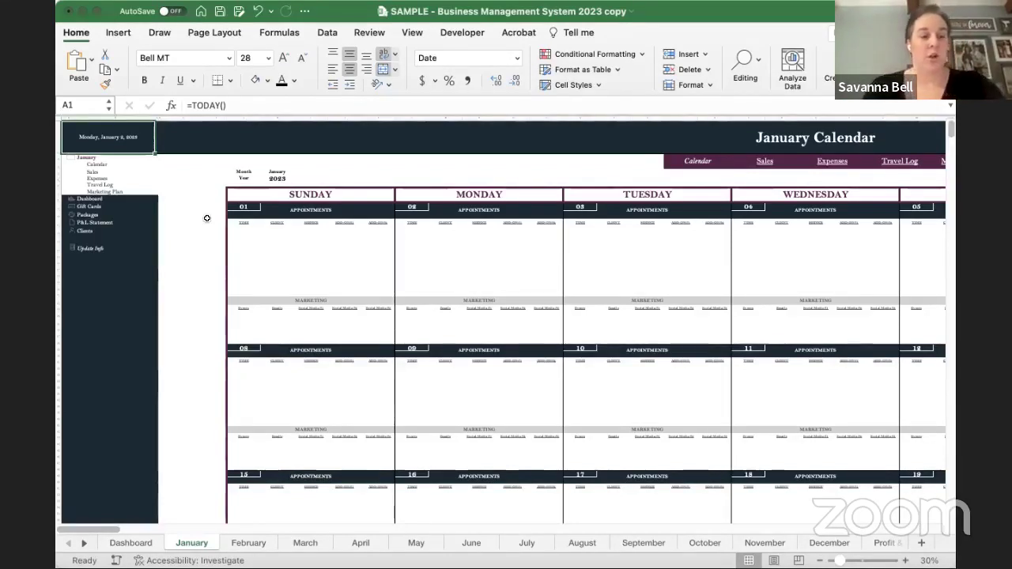
- Jump to the January Sales section, then the January Expenses section
scroll(304, 234, right, 2)
scroll(304, 234, right, 5)
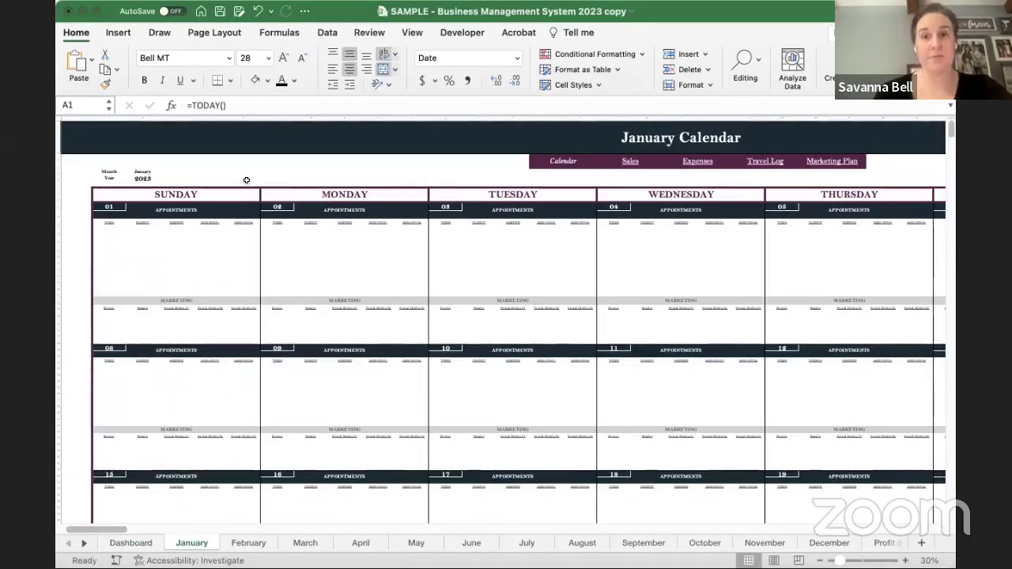
scroll(246, 181, right, 5)
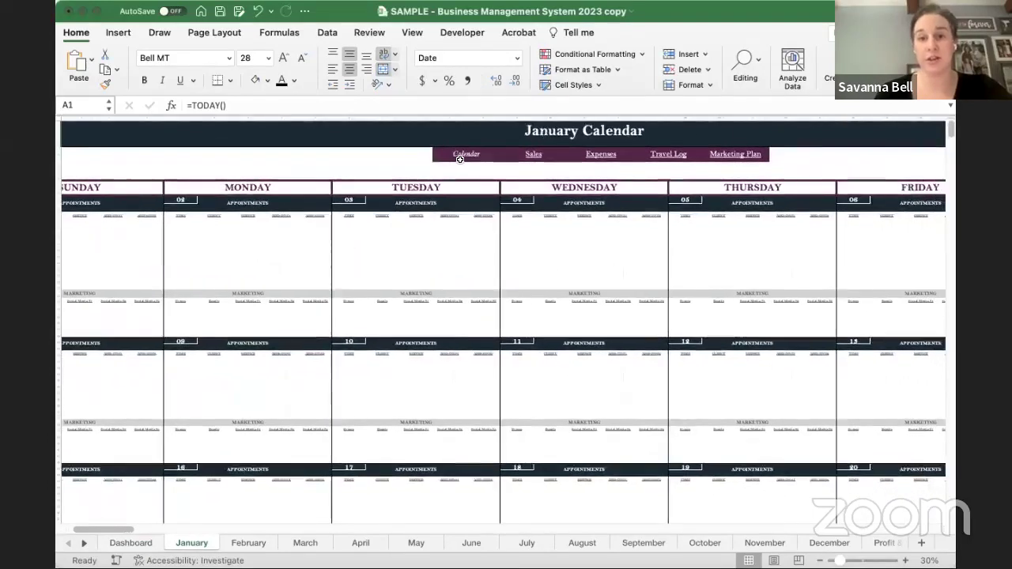
click(533, 154)
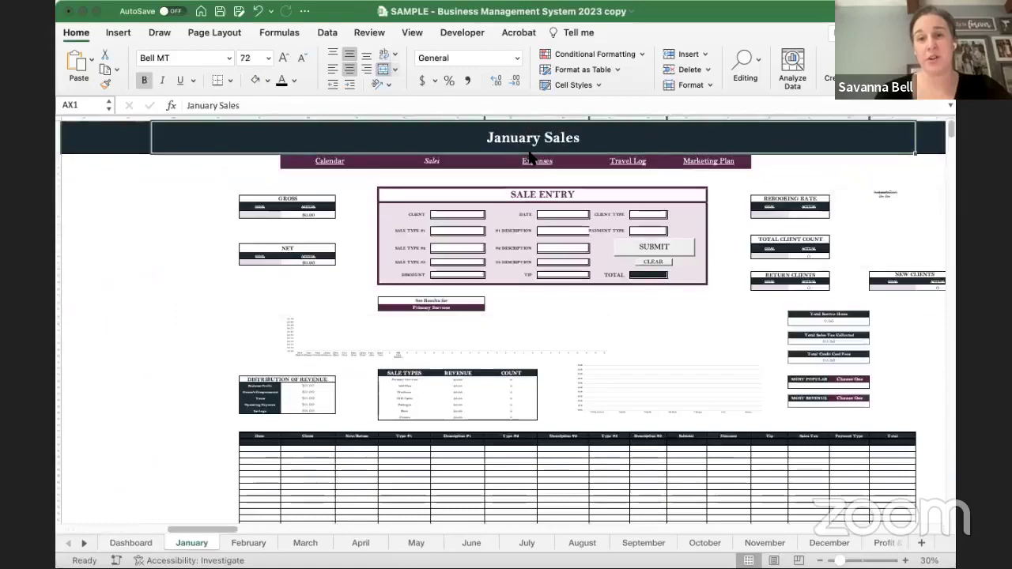
scroll(530, 156, down, 2)
scroll(530, 156, right, 3)
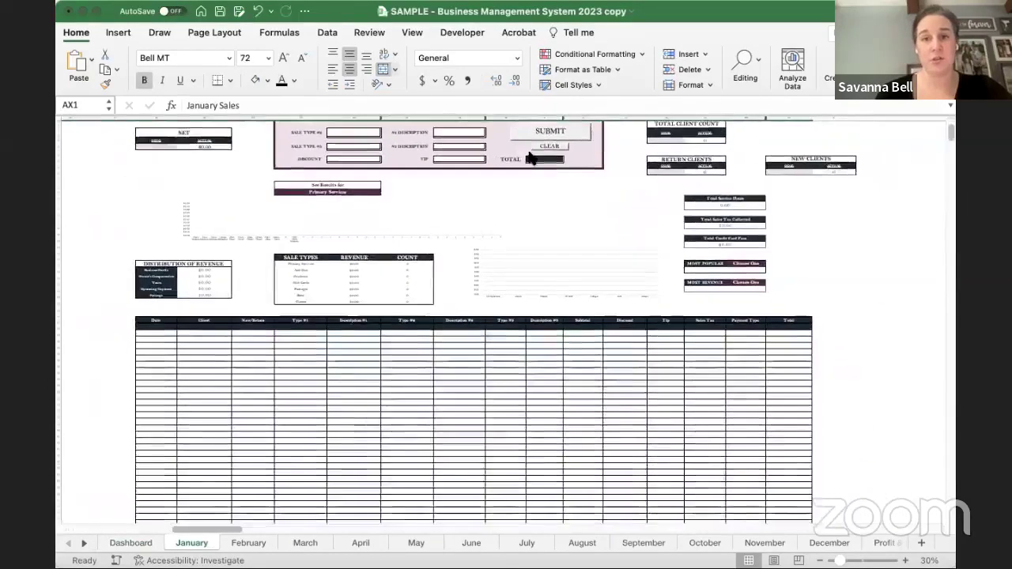
scroll(530, 156, up, 3)
click(455, 161)
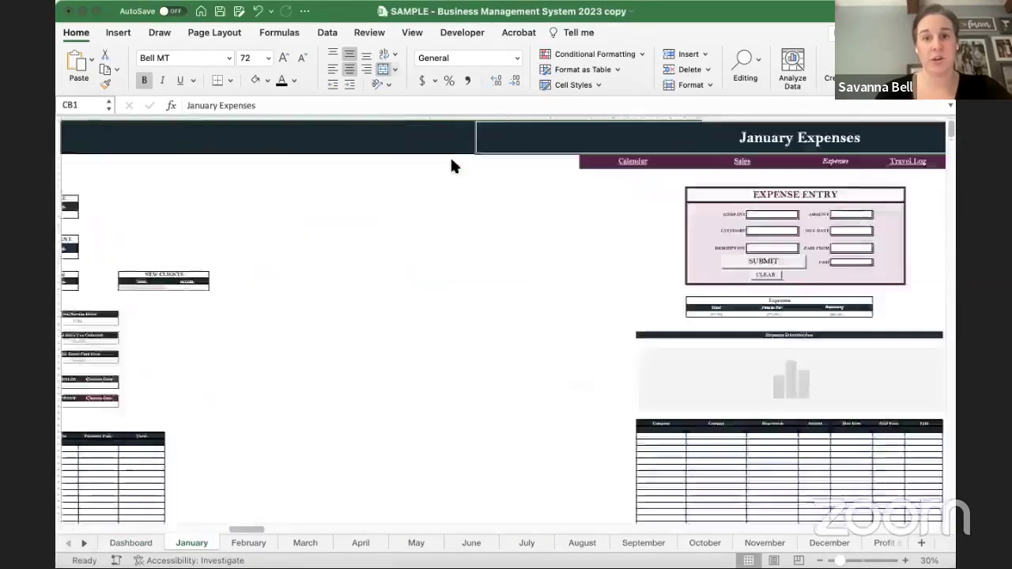
- Visit the January Travel Log and Marketing Plan sections, then return to the January Calendar
scroll(450, 156, right, 3)
scroll(450, 156, down, 2)
scroll(450, 155, up, 2)
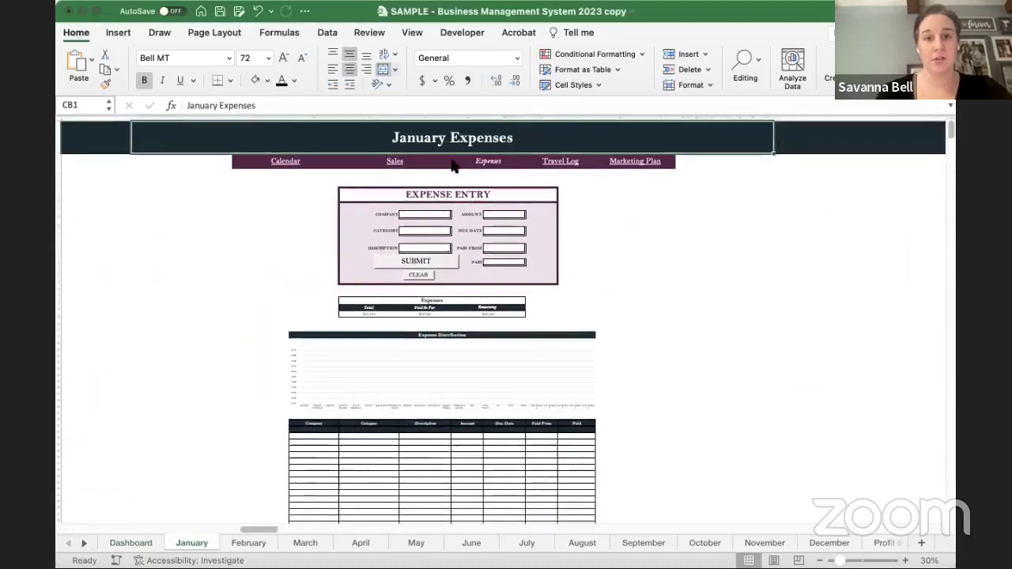
click(551, 161)
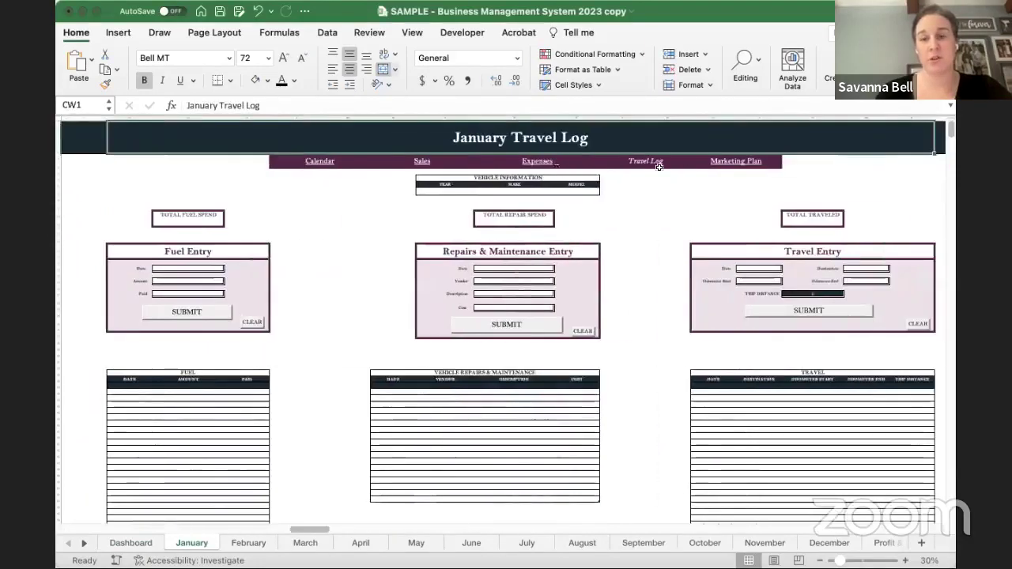
click(725, 163)
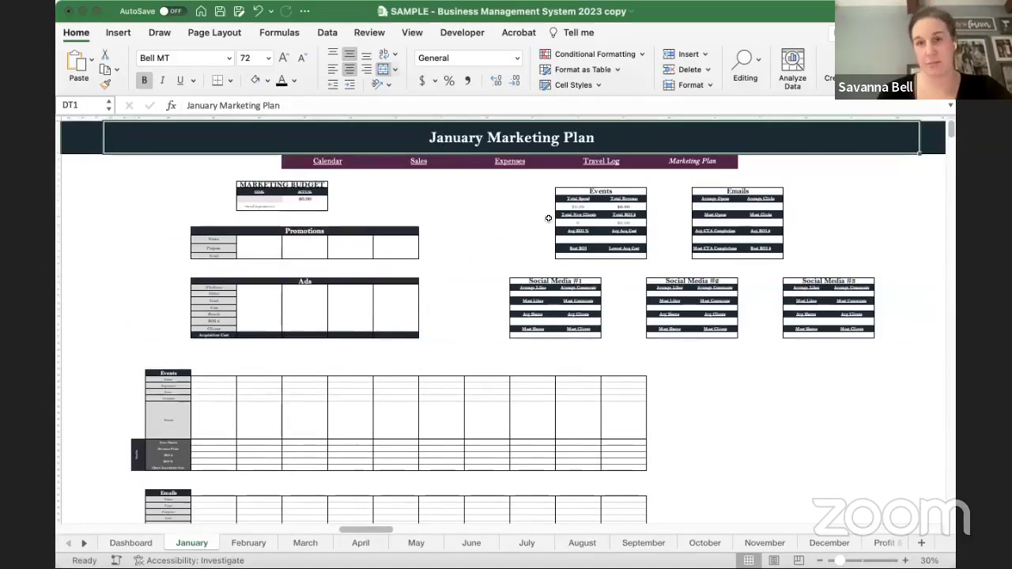
click(331, 162)
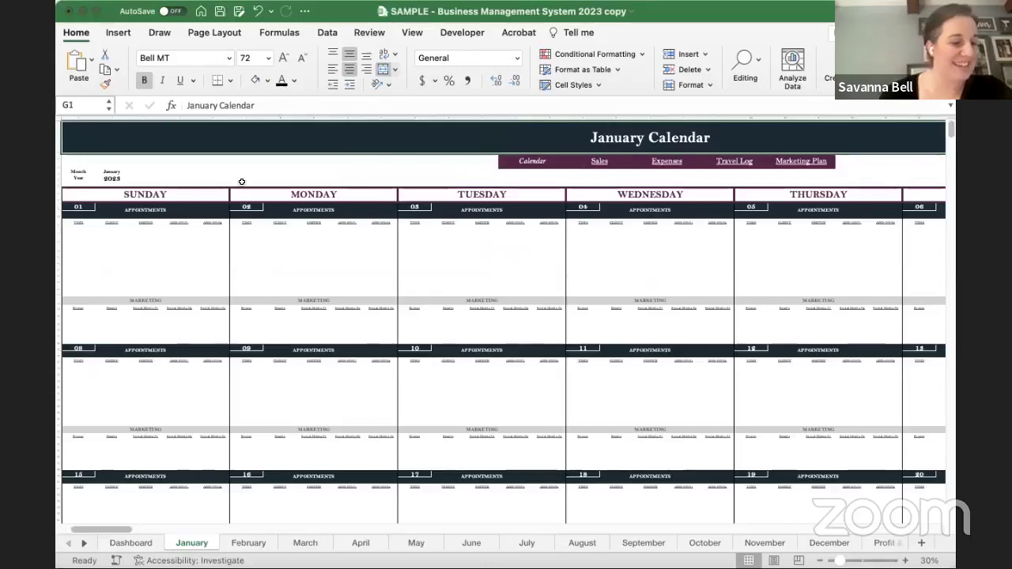
ctrl+scroll(242, 182, up, 5)
ctrl+scroll(242, 182, up, 3)
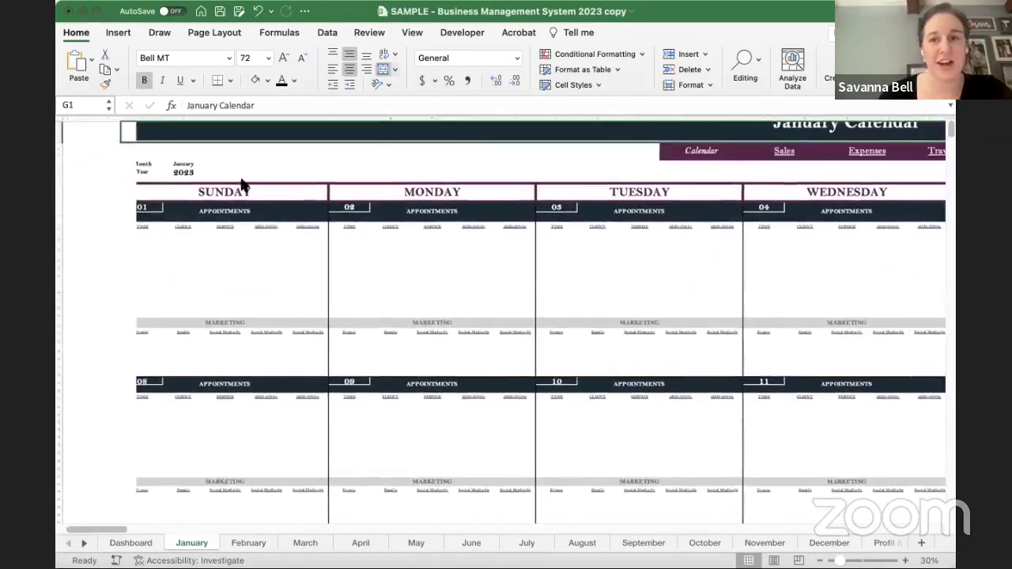
click(268, 188)
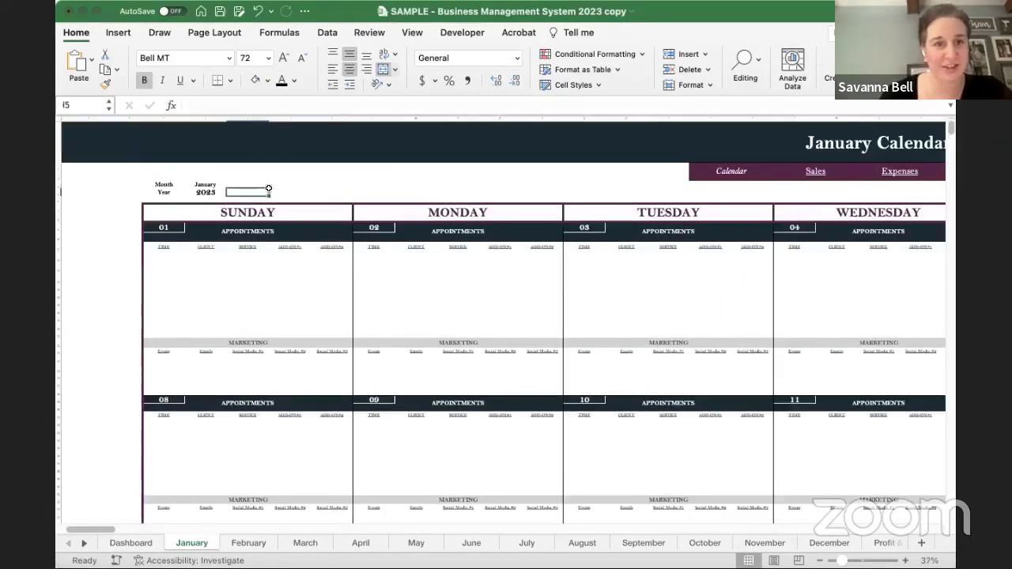
click(330, 188)
click(389, 188)
scroll(285, 192, down, 1)
scroll(286, 193, right, 1)
scroll(286, 192, down, 1)
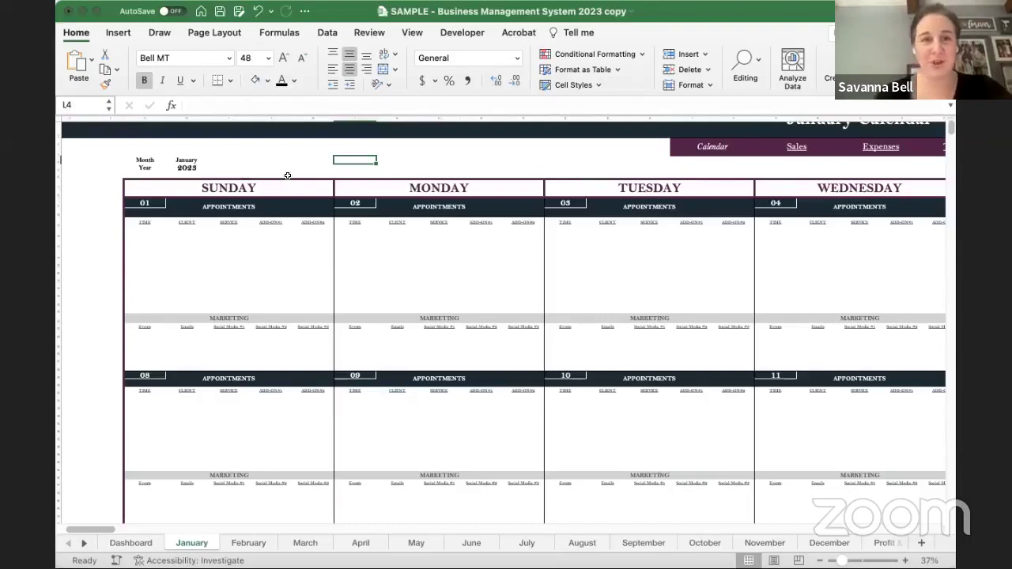
click(251, 160)
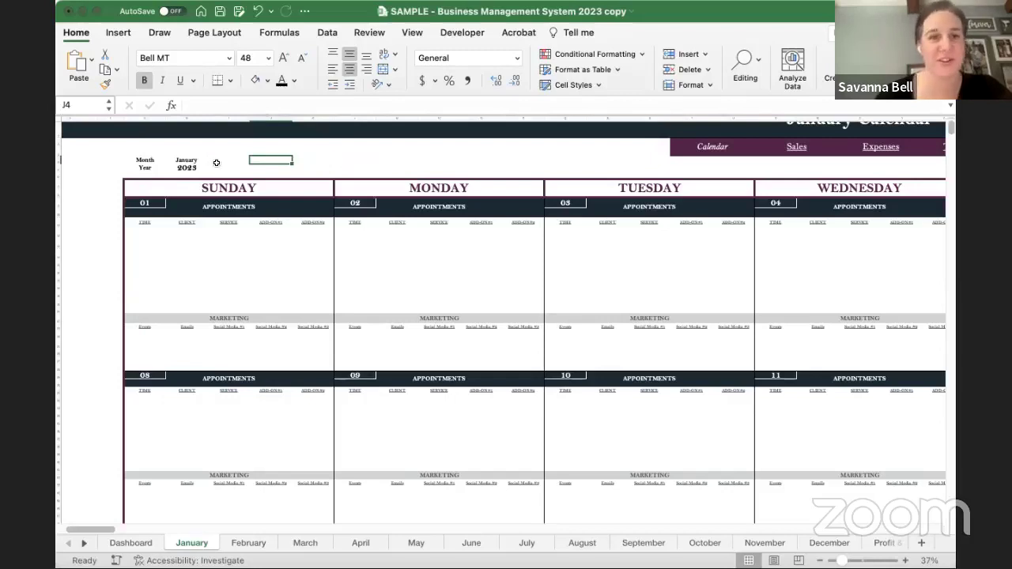
click(190, 168)
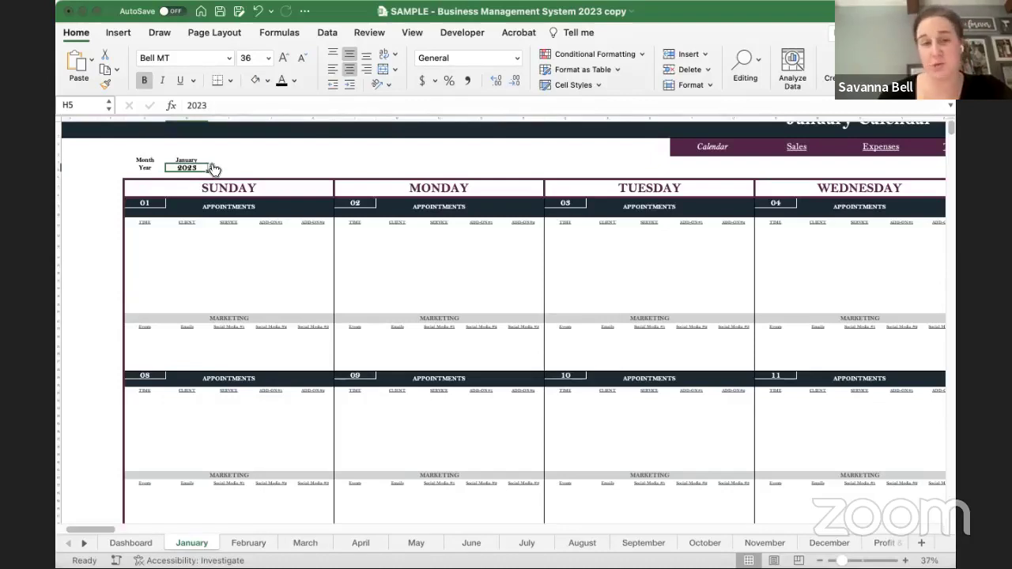
click(211, 167)
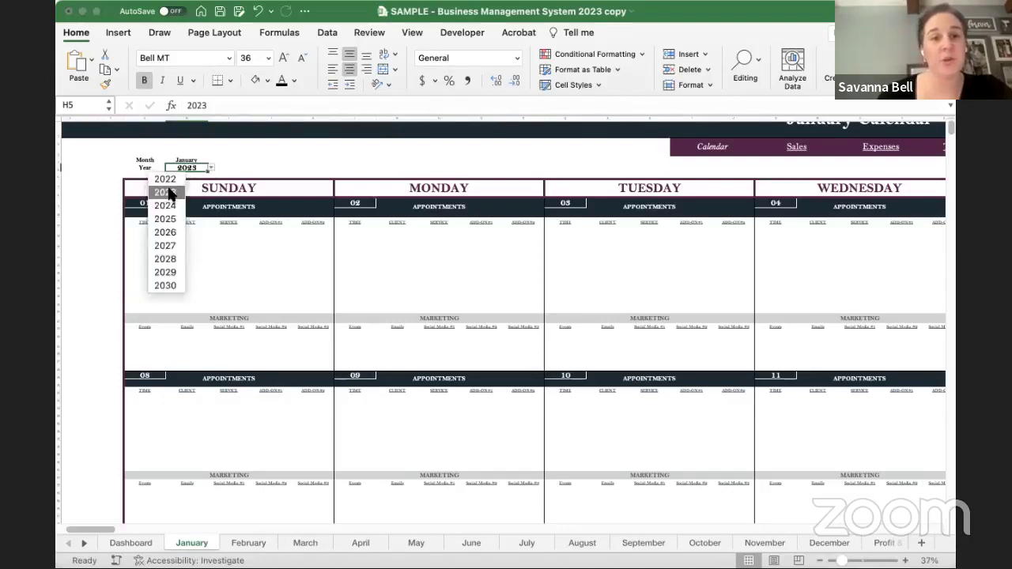
click(167, 209)
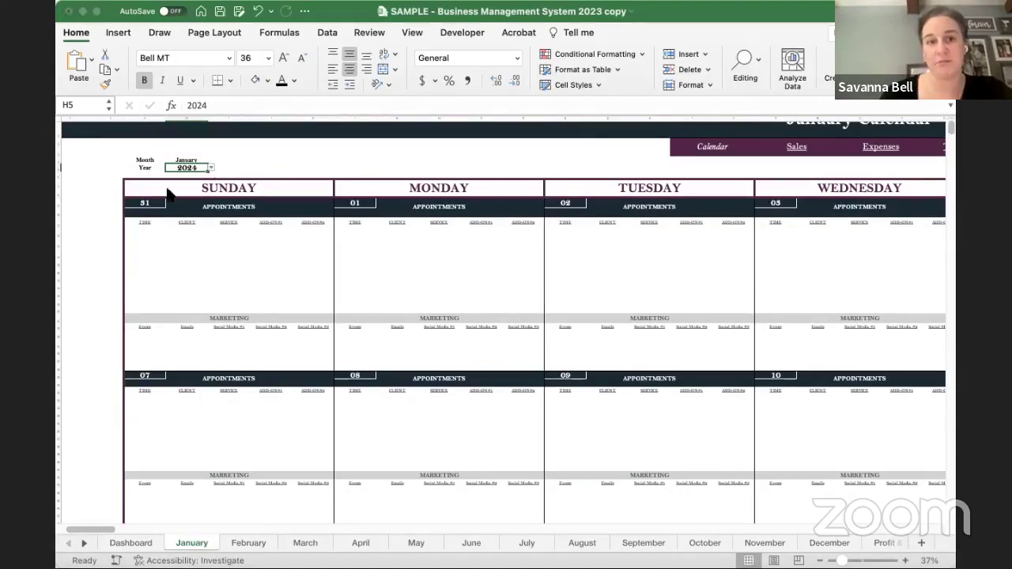
key(super+z)
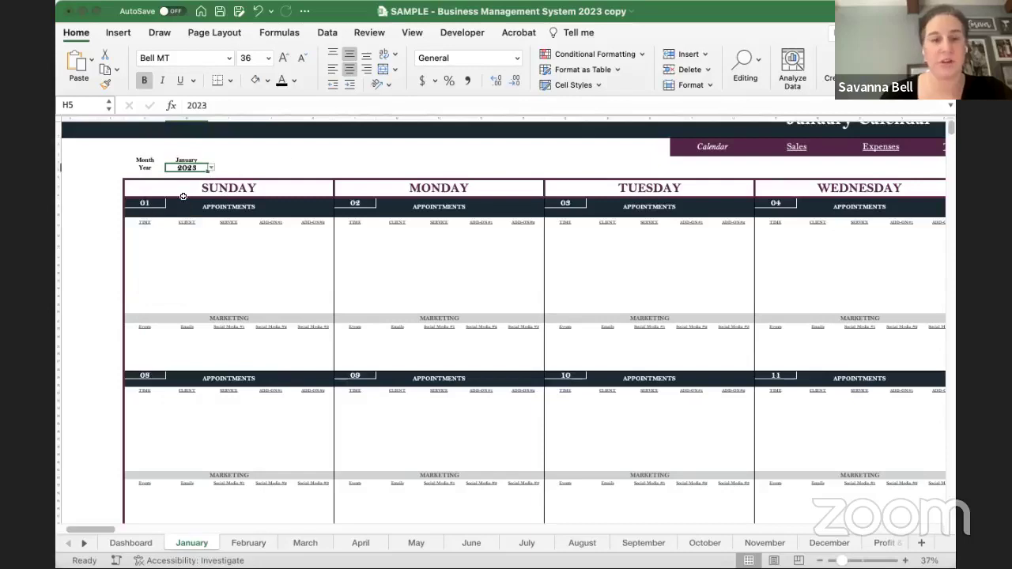
click(234, 170)
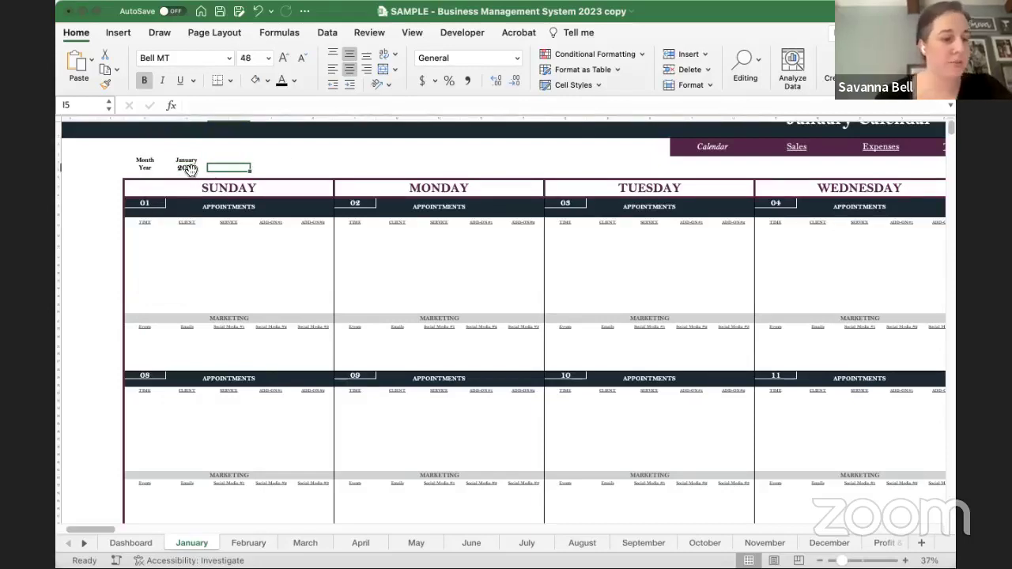
drag(140, 231, 321, 305)
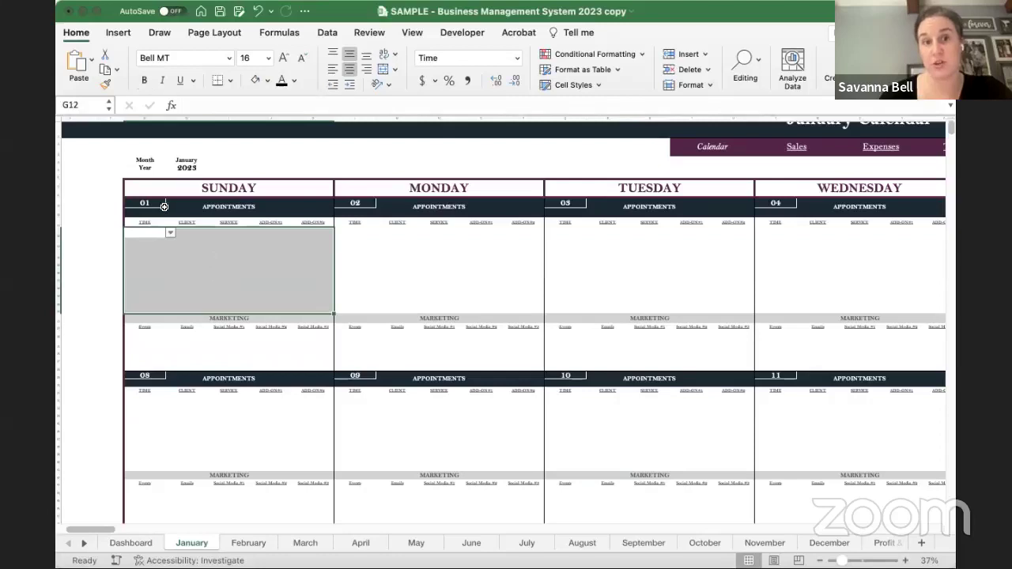
click(191, 168)
click(269, 158)
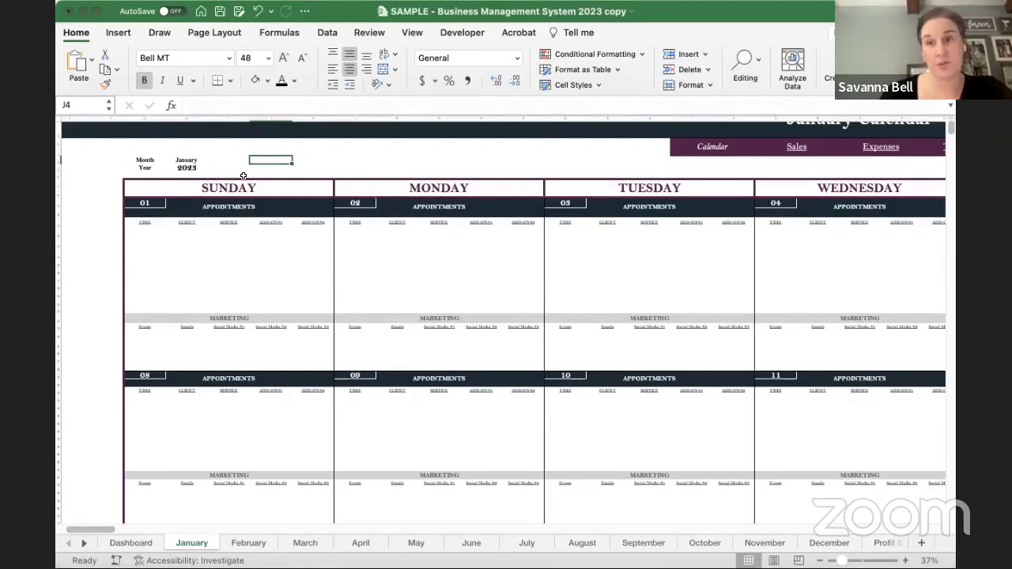
click(182, 169)
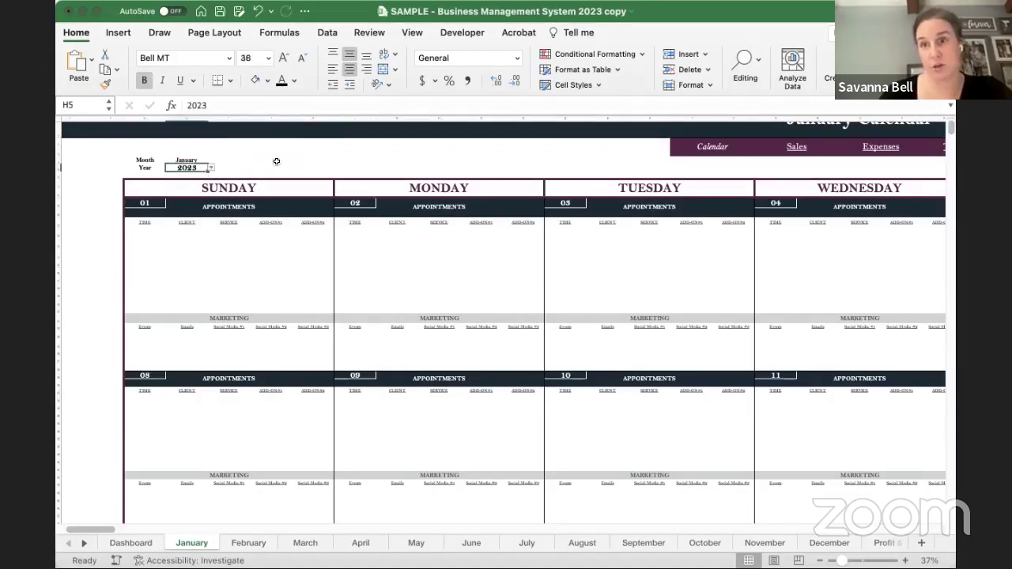
click(276, 161)
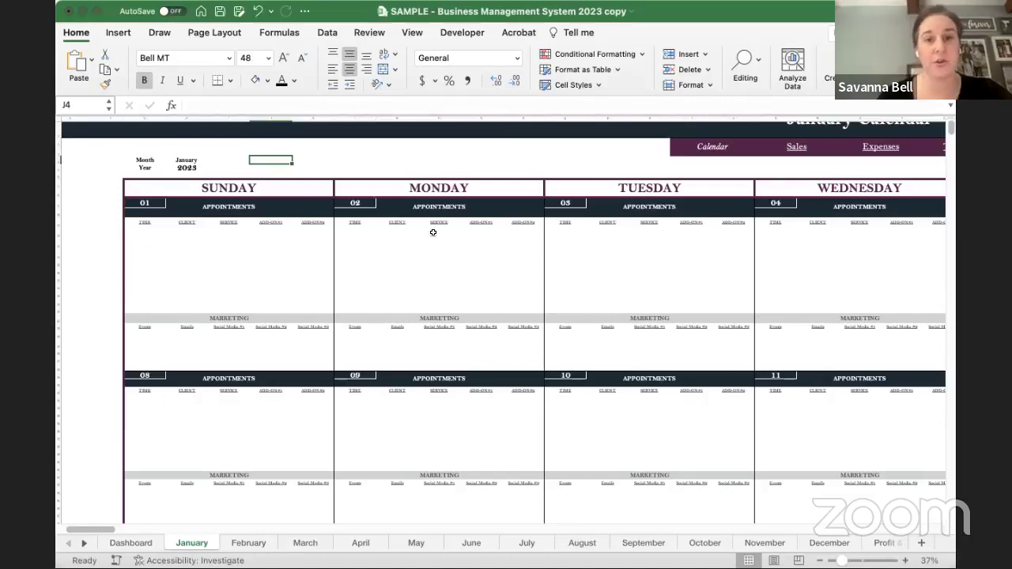
click(358, 229)
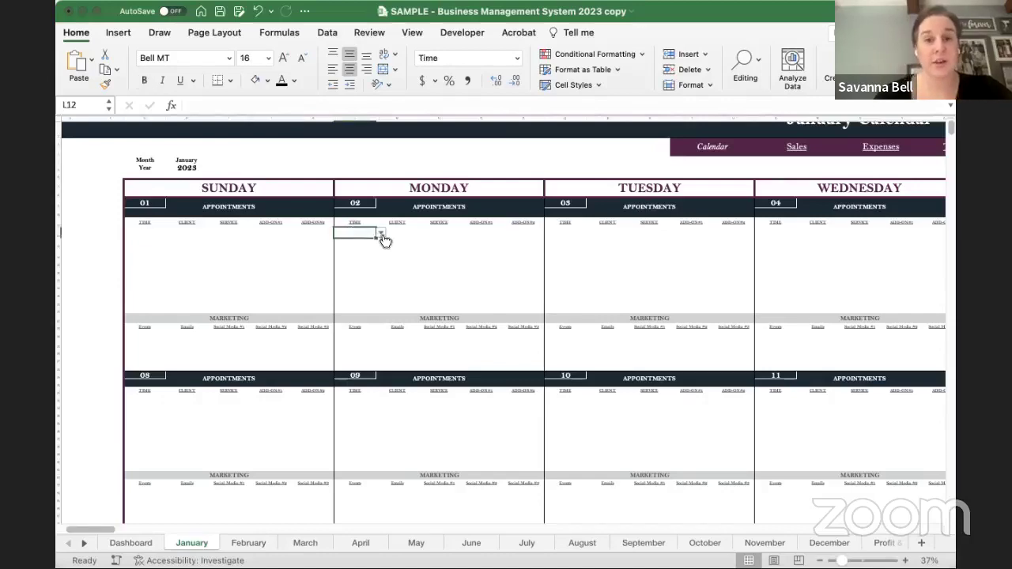
- Set Monday 02's first appointment time to 9:00 AM and choose its client
scroll(382, 240, up, 5)
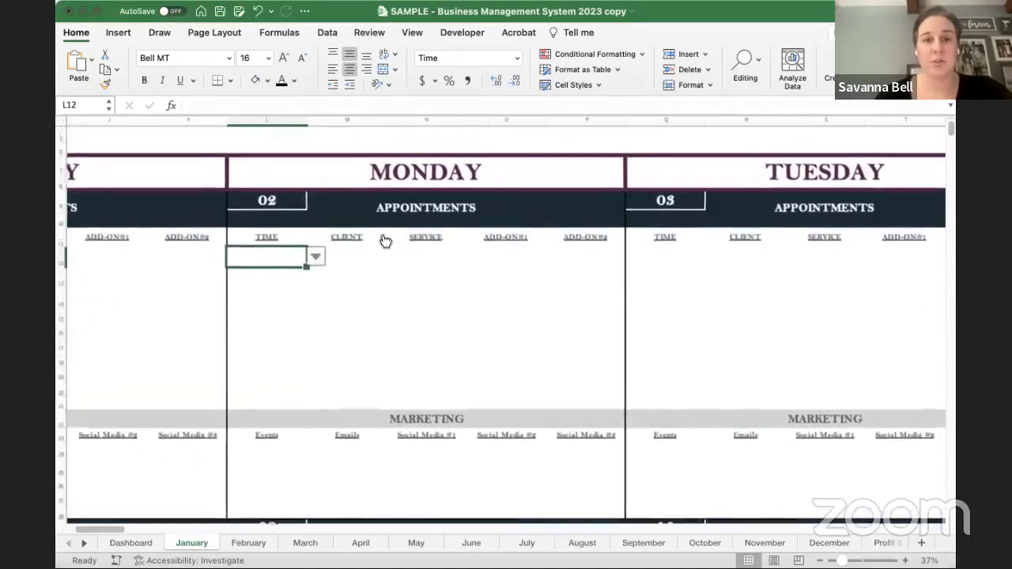
scroll(380, 233, up, 3)
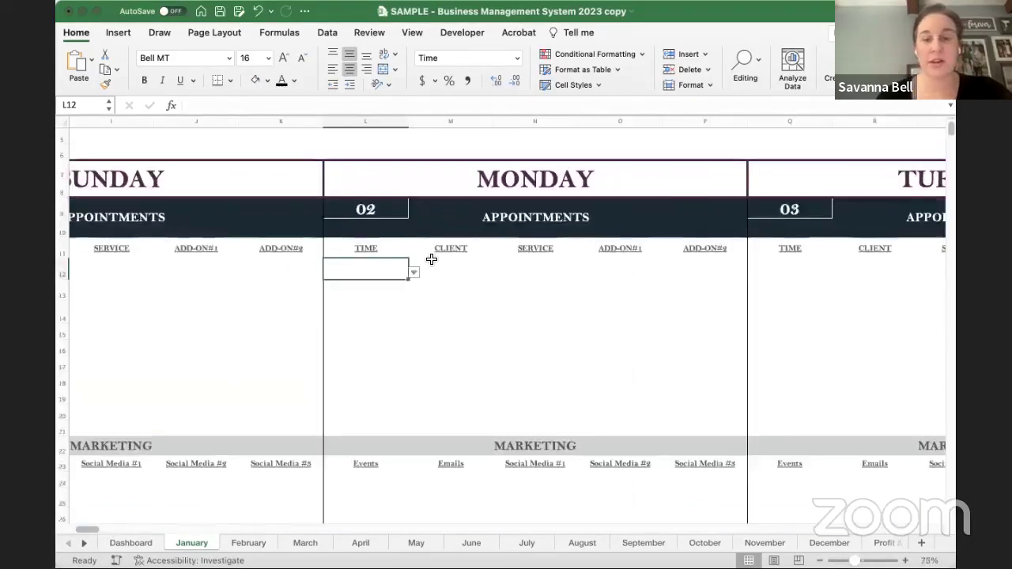
scroll(432, 259, down, 1)
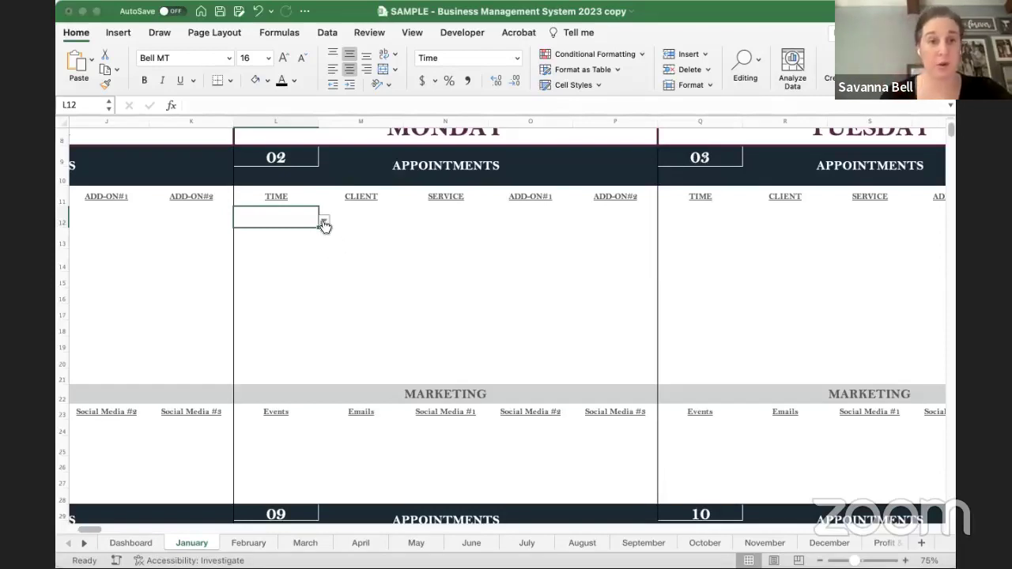
click(263, 290)
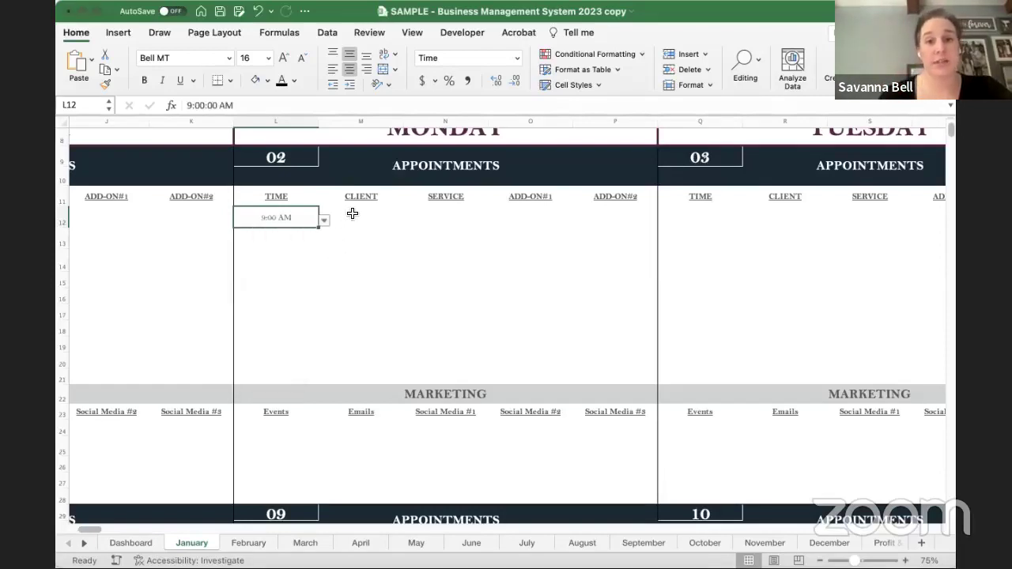
click(358, 212)
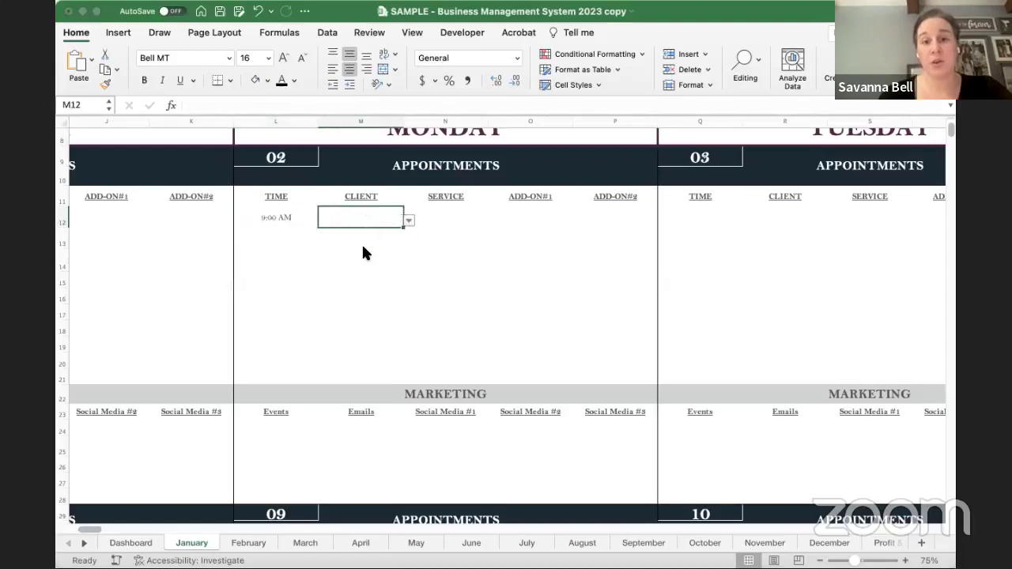
key(alt+Down)
click(362, 246)
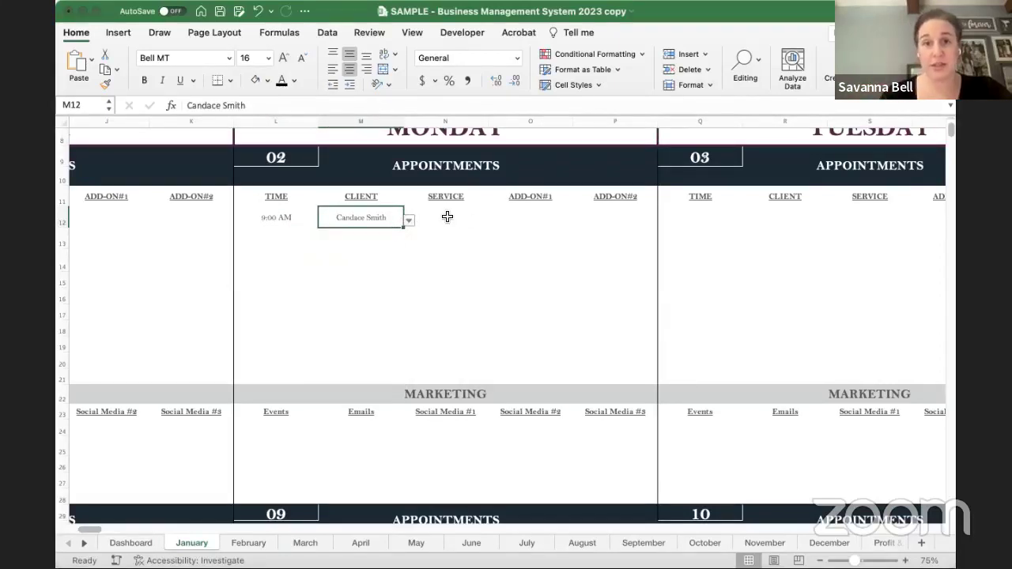
- Choose 30min Relaxation as the appointment's service
click(439, 215)
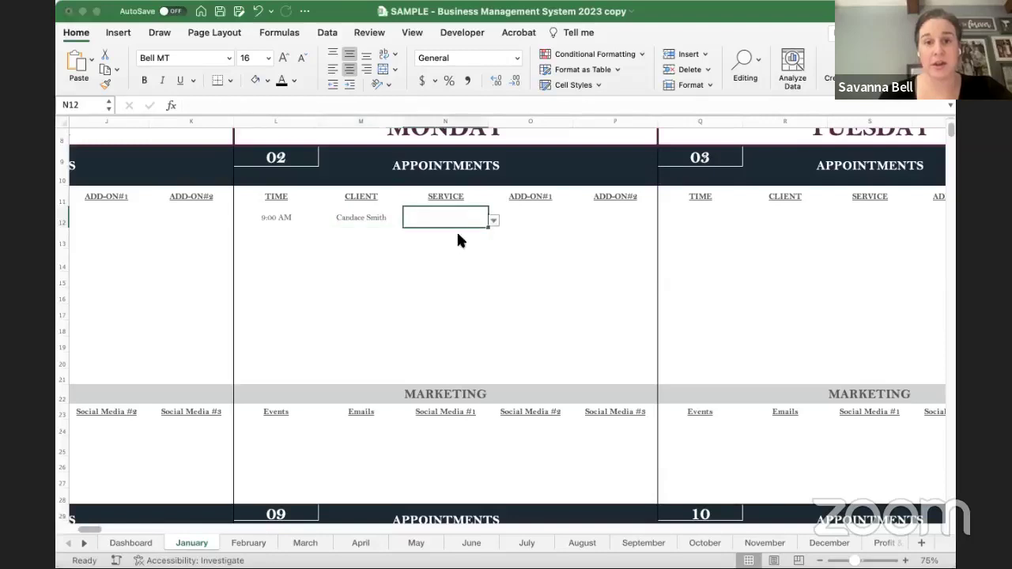
key(alt+Down)
scroll(458, 332, down, 3)
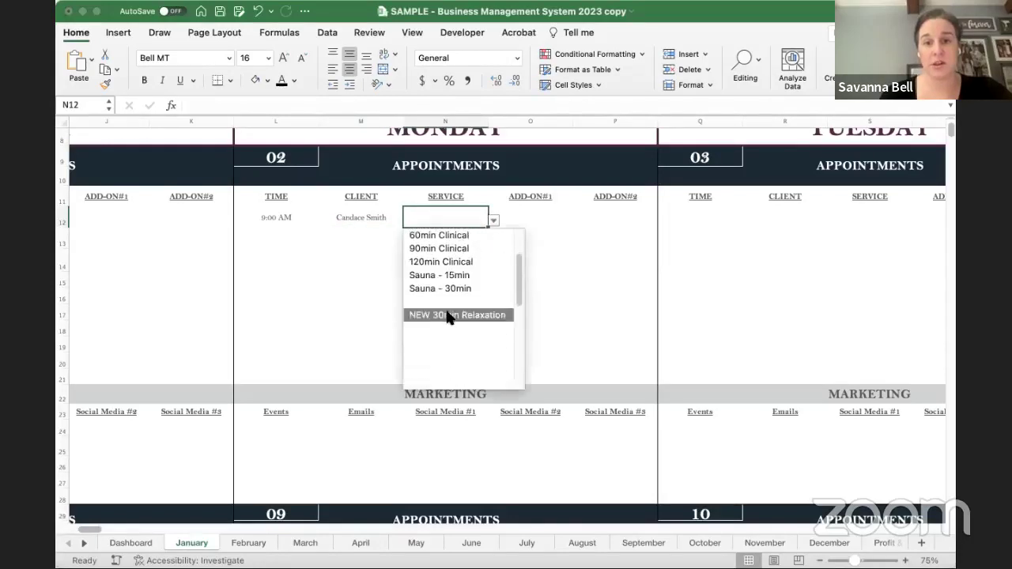
scroll(447, 316, up, 3)
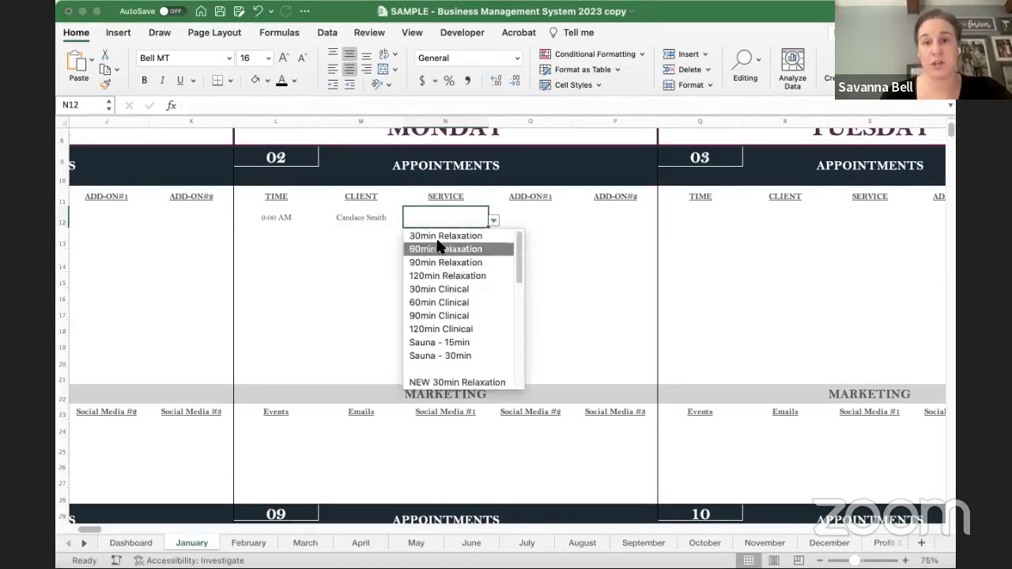
scroll(447, 285, down, 2)
scroll(445, 309, down, 3)
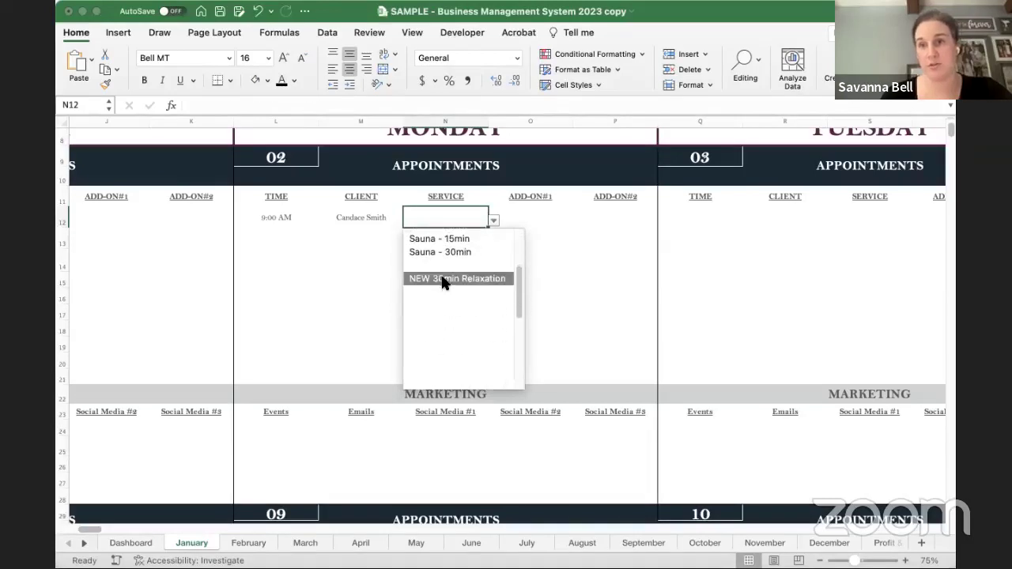
scroll(443, 283, up, 4)
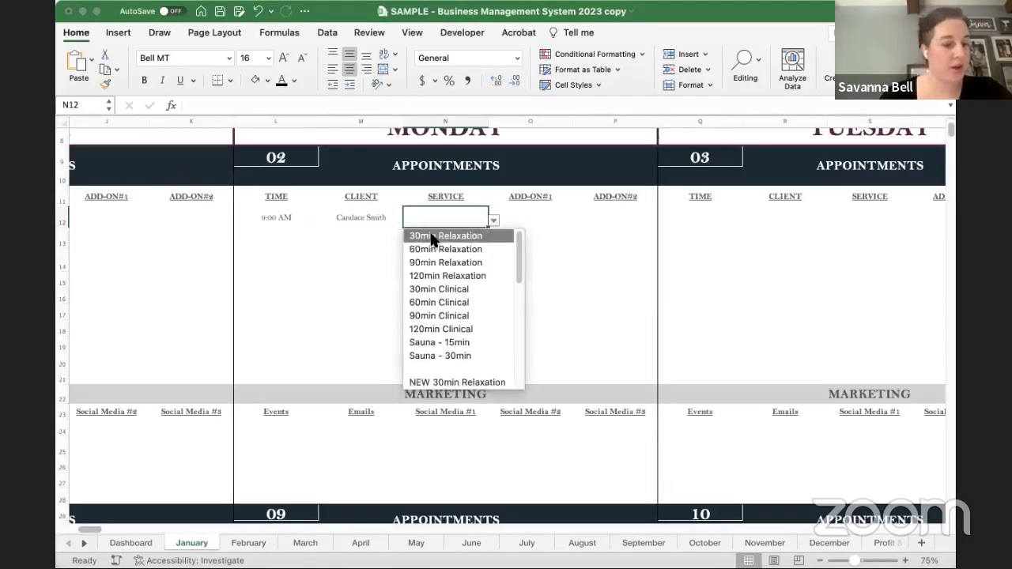
click(433, 239)
- Add Hot Stones as Add-On #1, then move on to the next appointment row
click(540, 220)
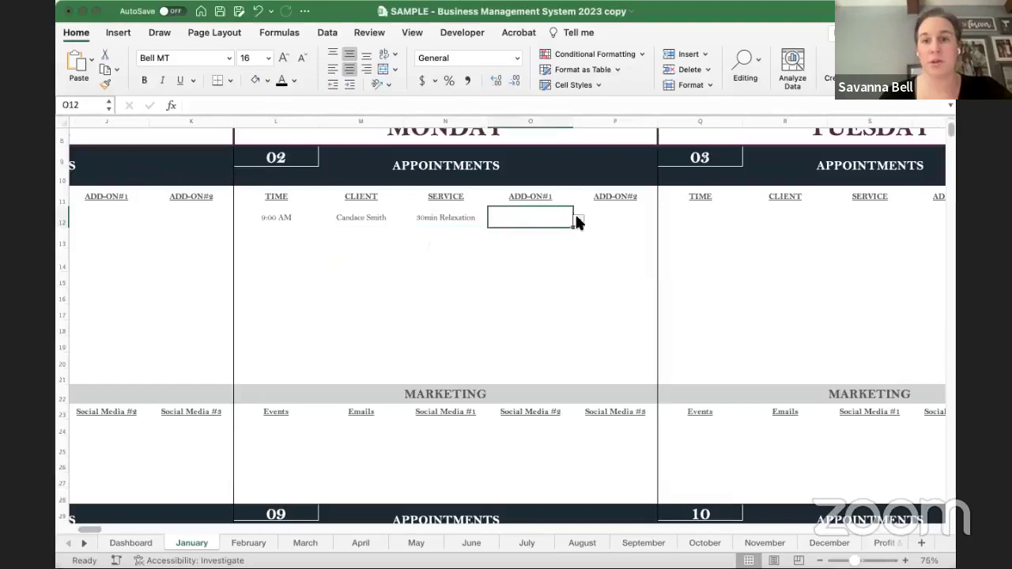
click(578, 221)
click(525, 231)
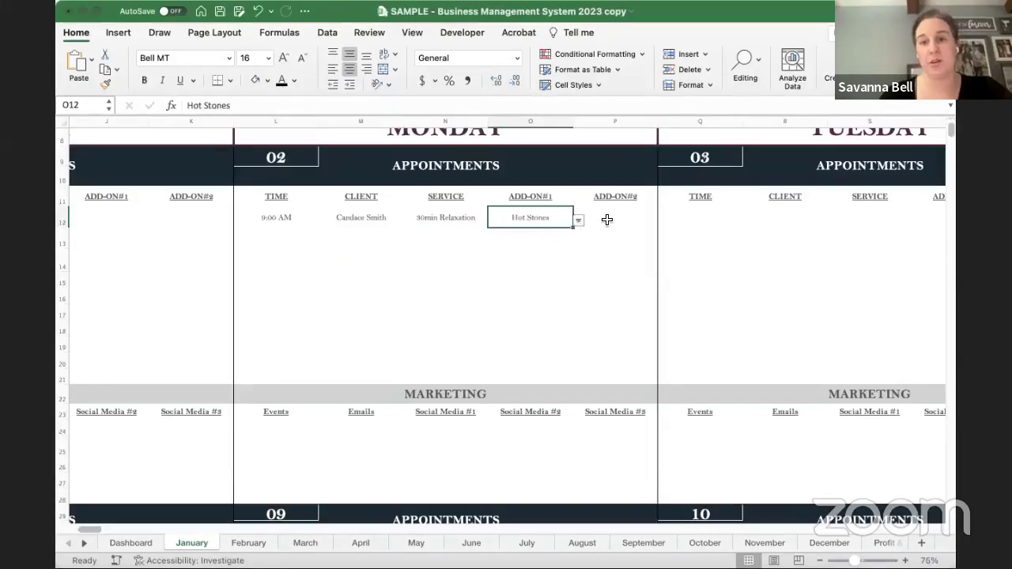
click(609, 219)
click(272, 240)
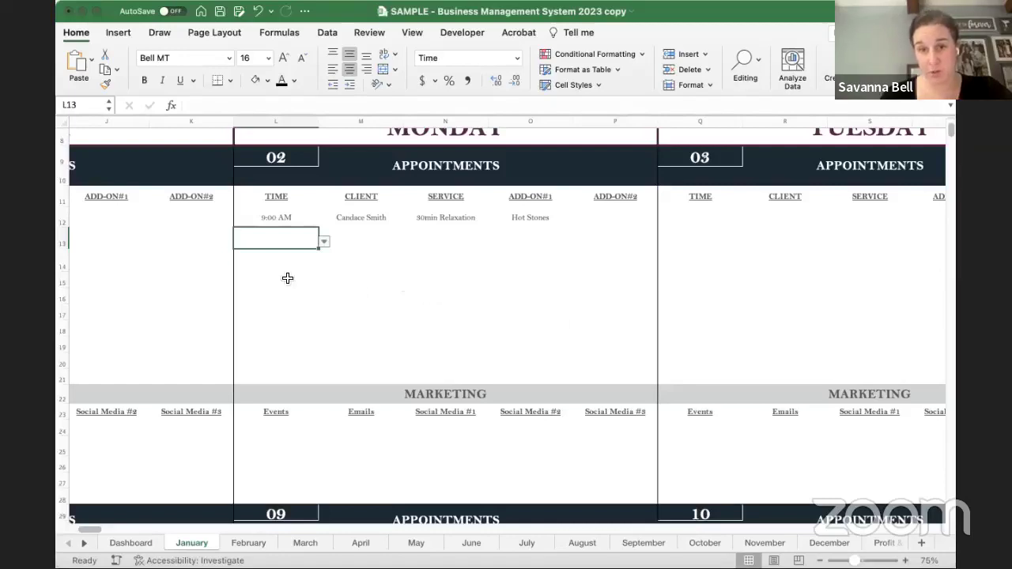
click(436, 279)
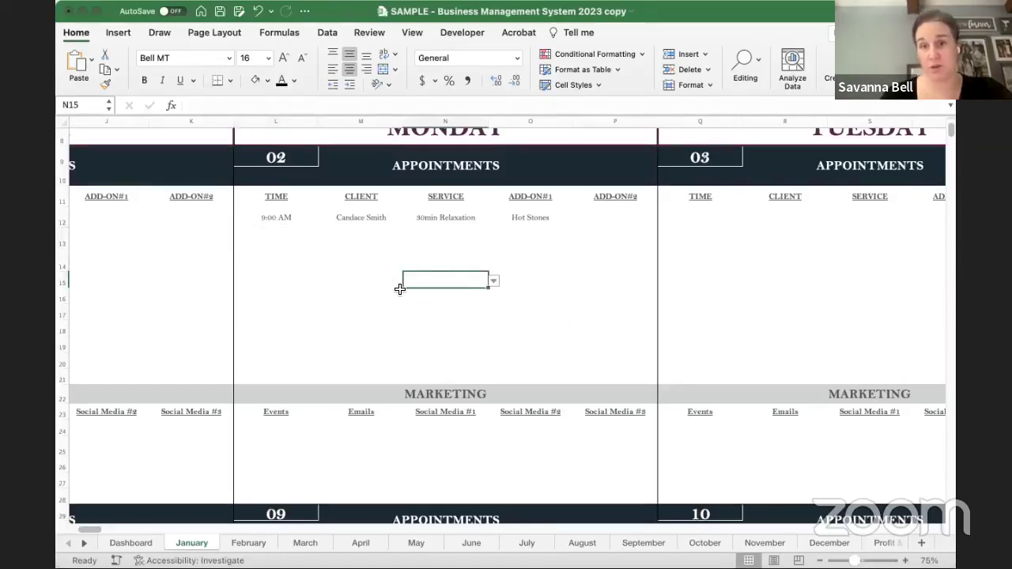
scroll(399, 288, down, 1)
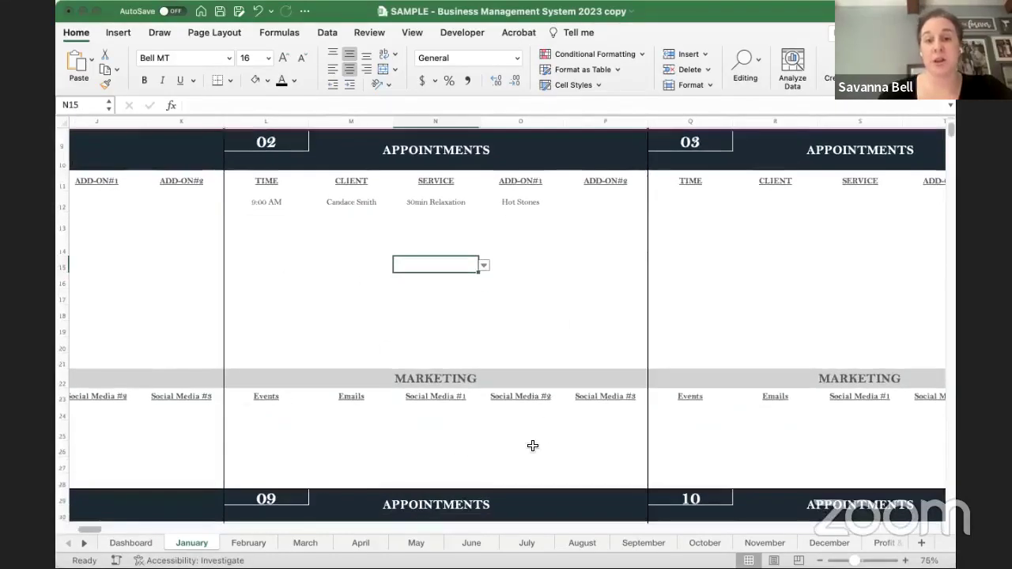
drag(257, 411, 611, 474)
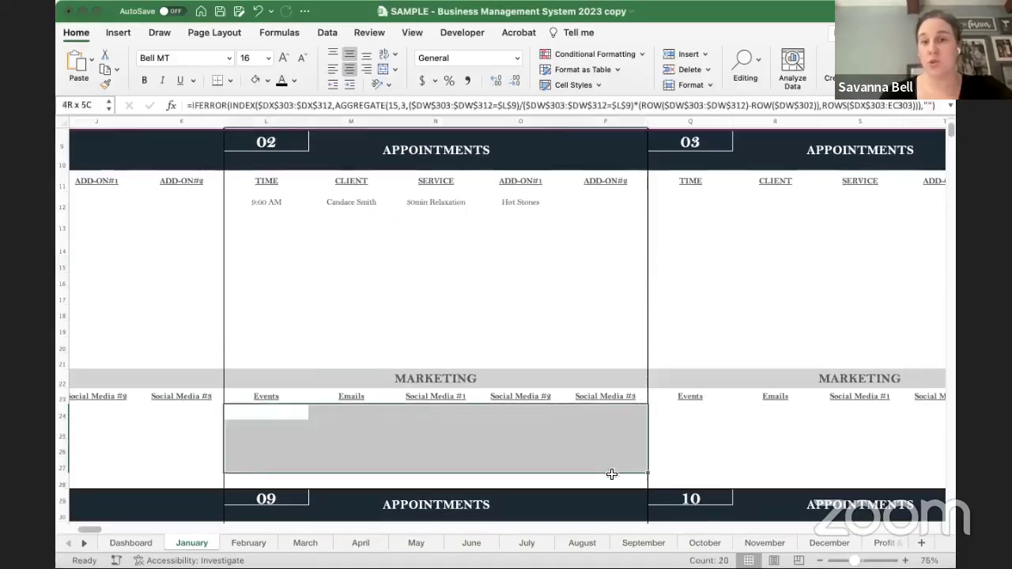
click(270, 416)
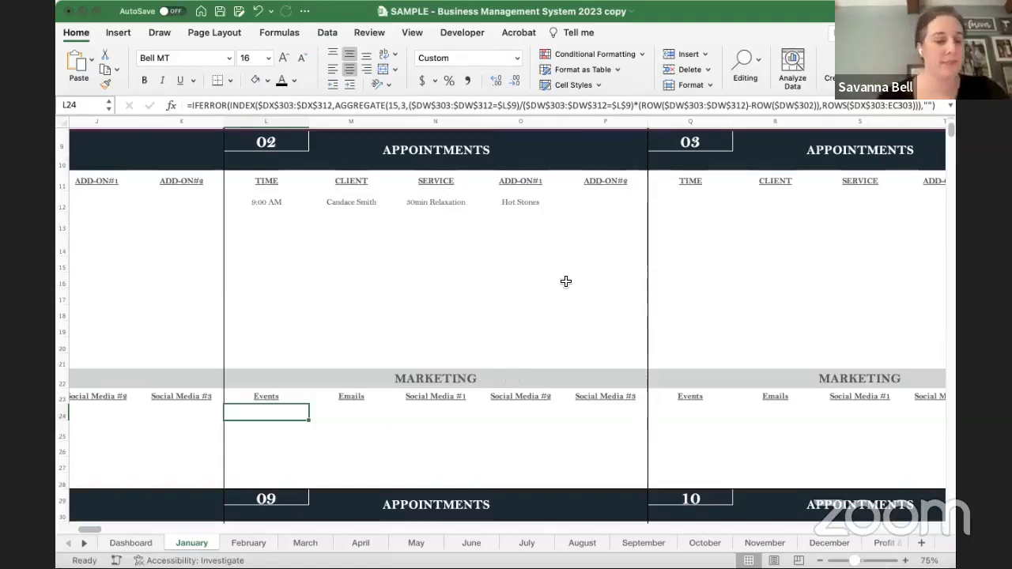
scroll(494, 308, right, 10)
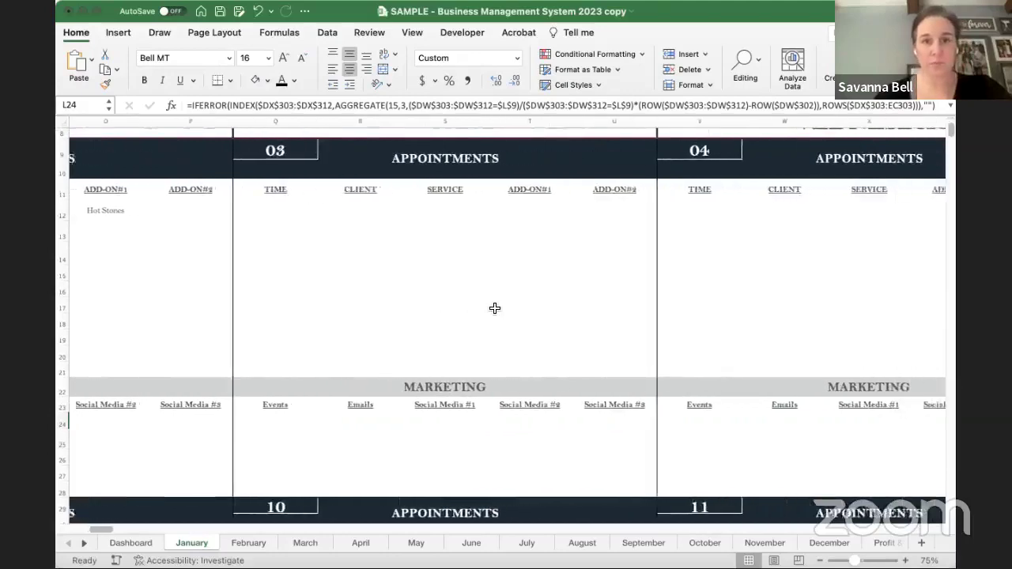
scroll(494, 307, left, 10)
scroll(494, 308, up, 3)
scroll(494, 307, left, 2)
scroll(494, 308, down, 3)
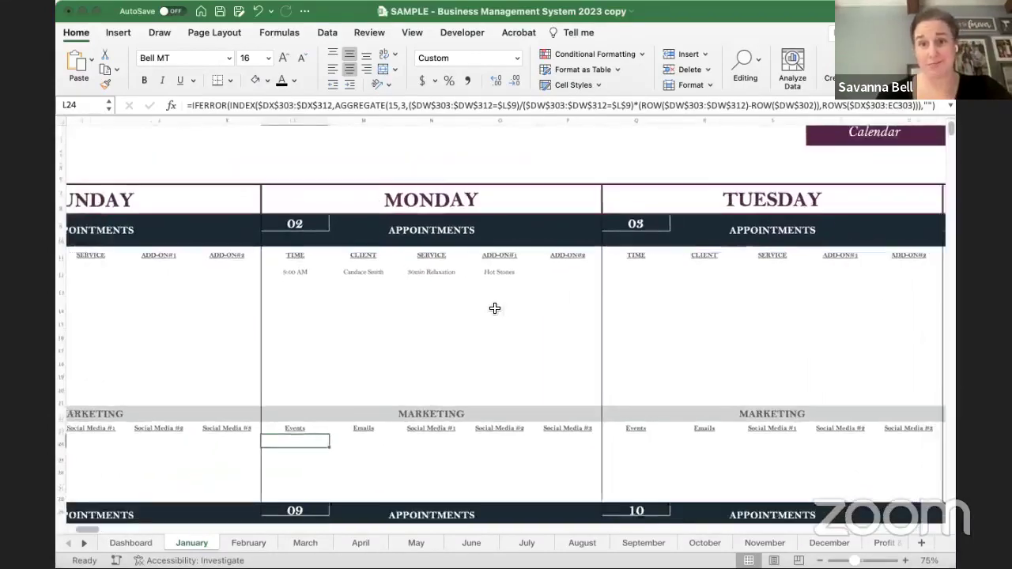
scroll(339, 330, left, 2)
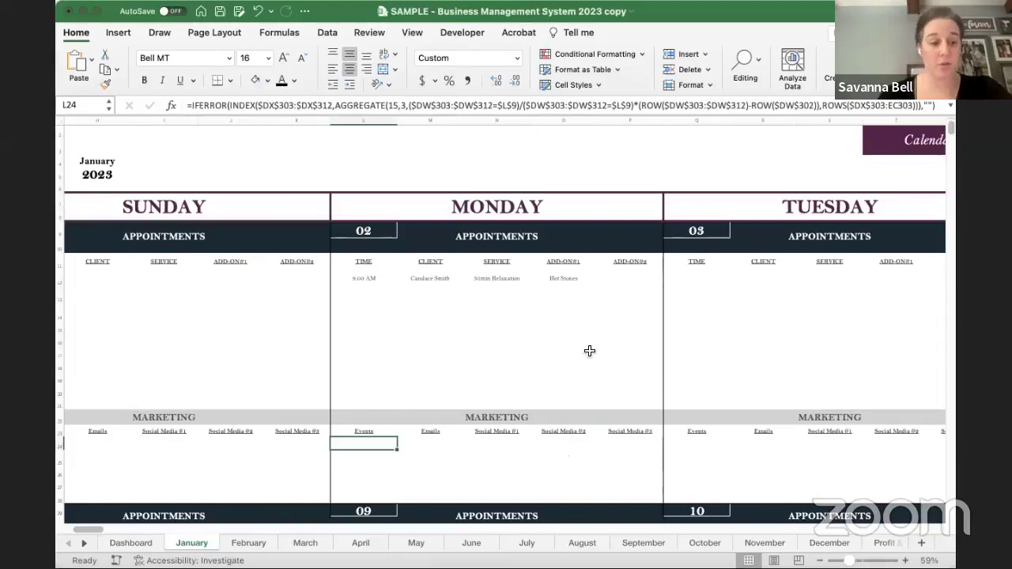
scroll(589, 350, right, 5)
scroll(589, 351, up, 1)
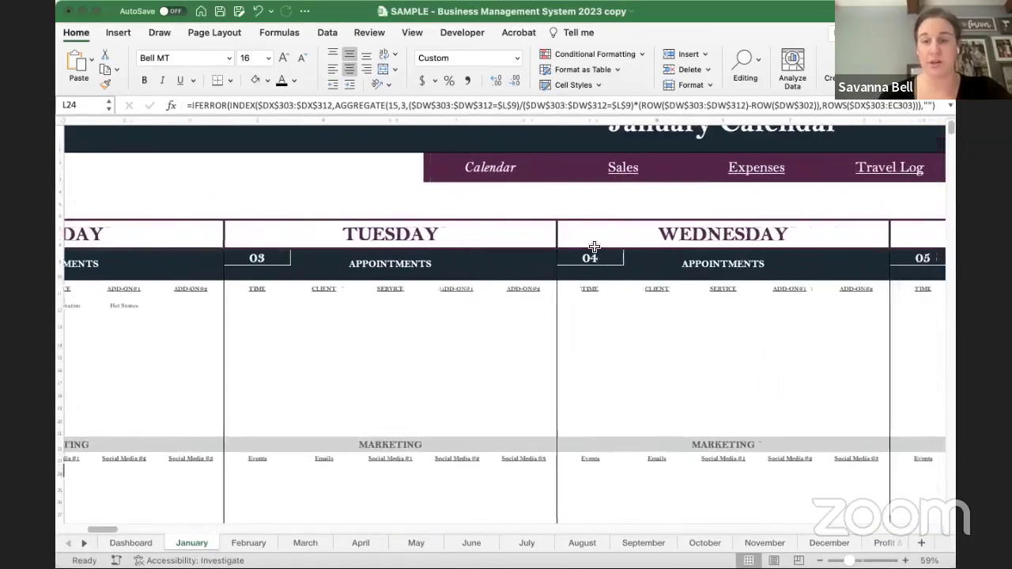
- Open the January Sales sheet and scroll to its Sale Entry form
click(620, 169)
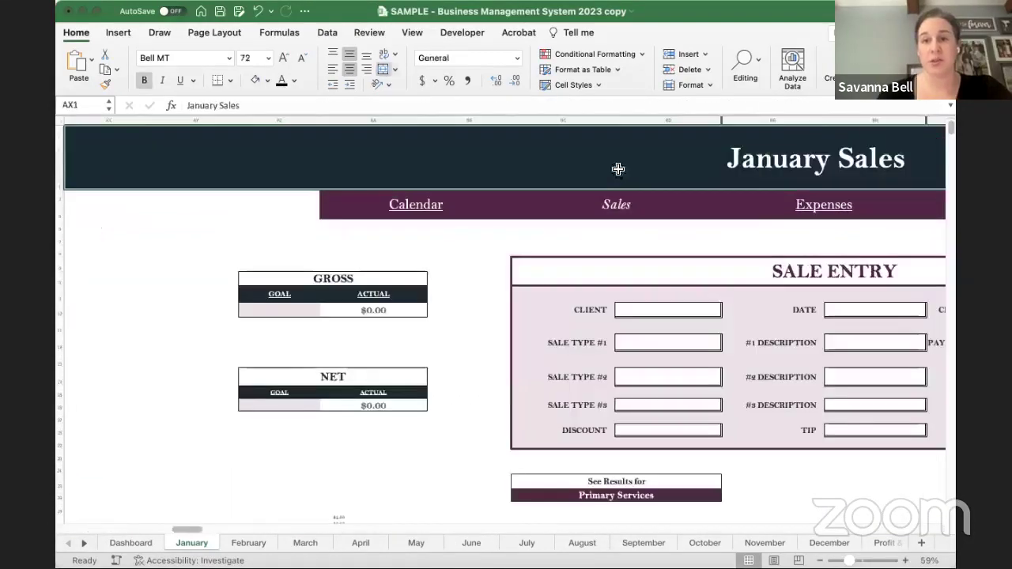
scroll(448, 245, left, 5)
scroll(449, 245, right, 2)
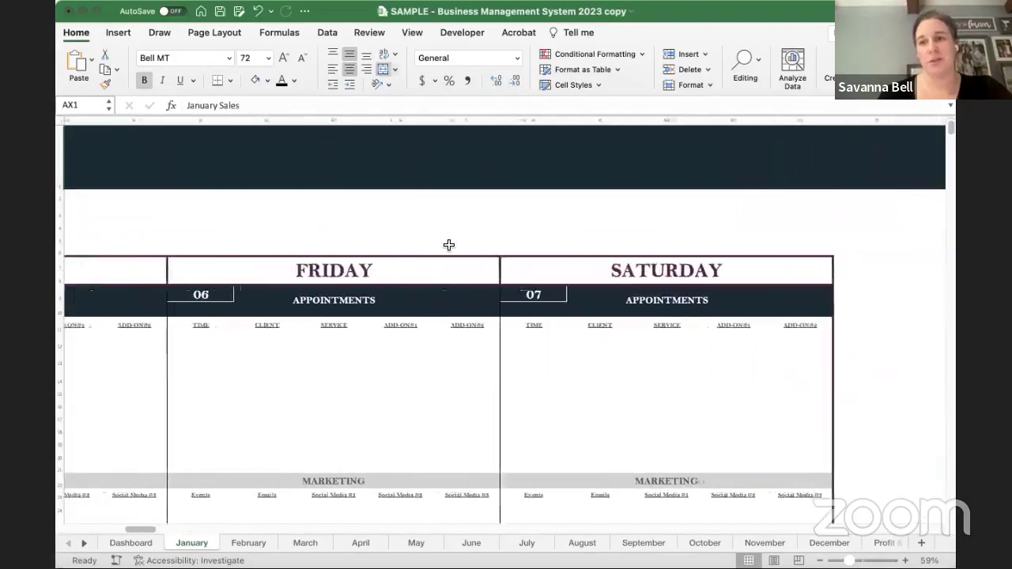
scroll(448, 245, right, 6)
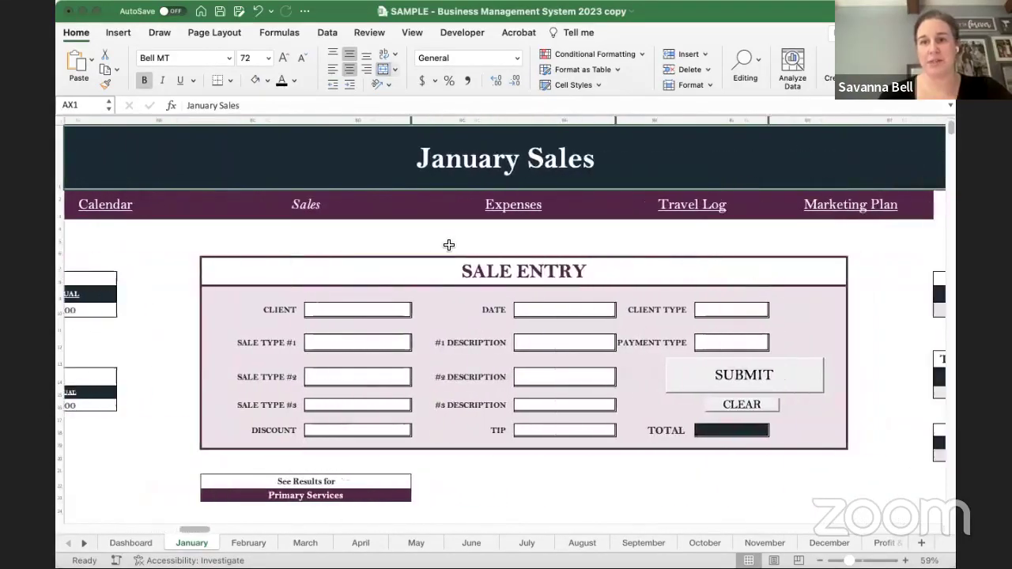
scroll(492, 322, down, 2)
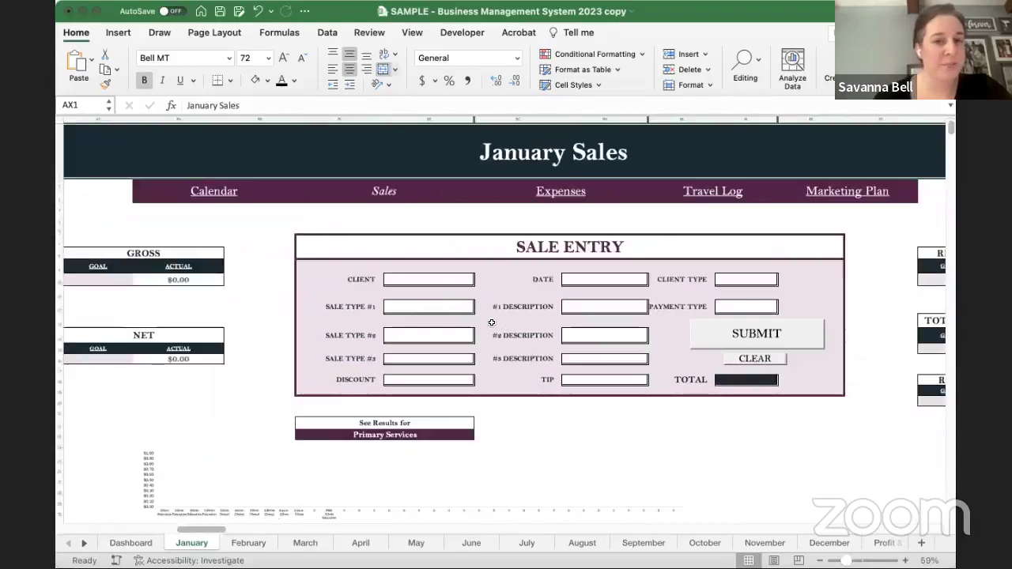
scroll(492, 322, down, 1)
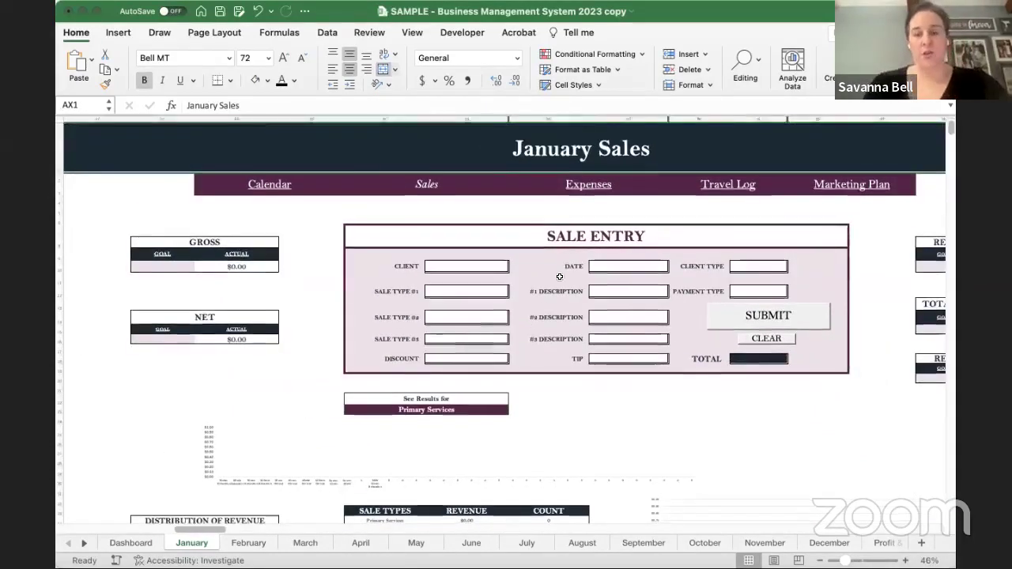
scroll(546, 288, down, 2)
scroll(545, 289, right, 1)
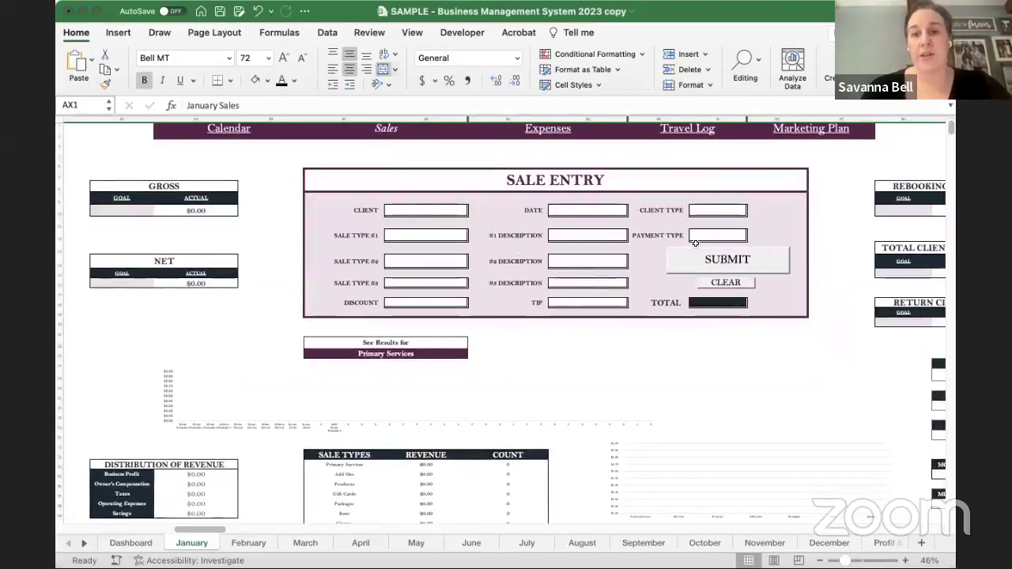
- Choose the sale's client from the list, date it 1/2/23, and mark the client as New
click(416, 212)
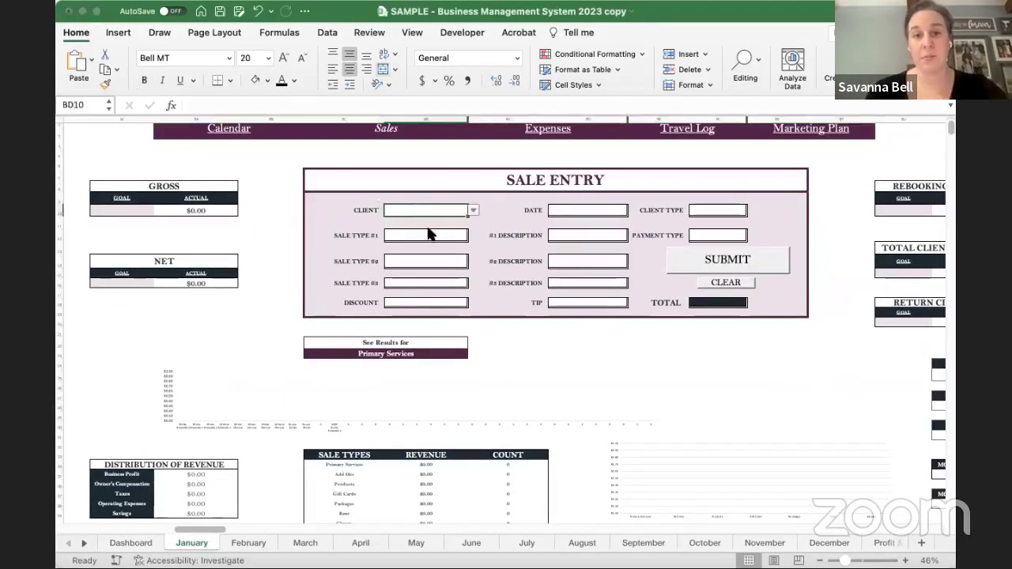
click(473, 210)
click(430, 242)
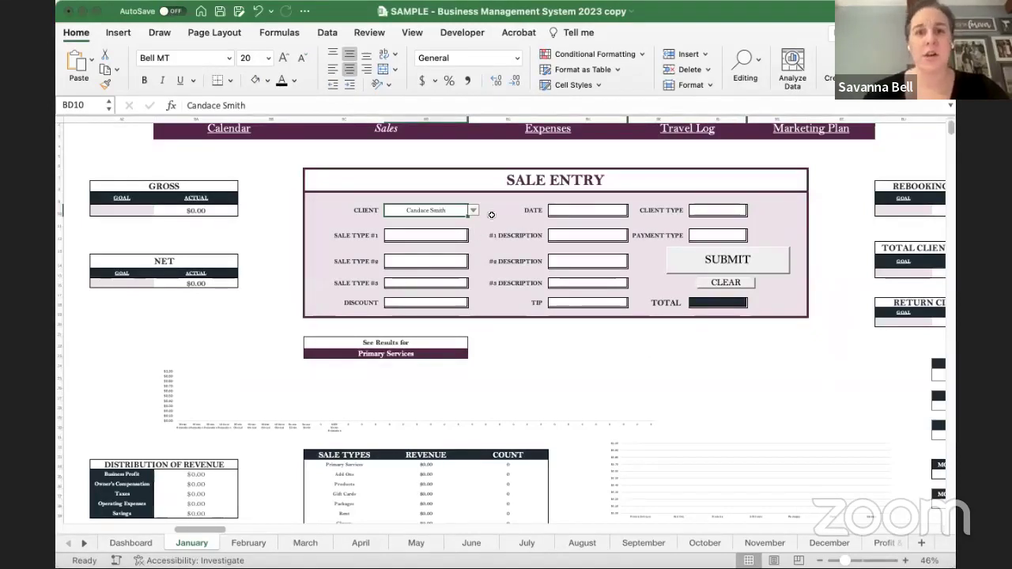
click(566, 208)
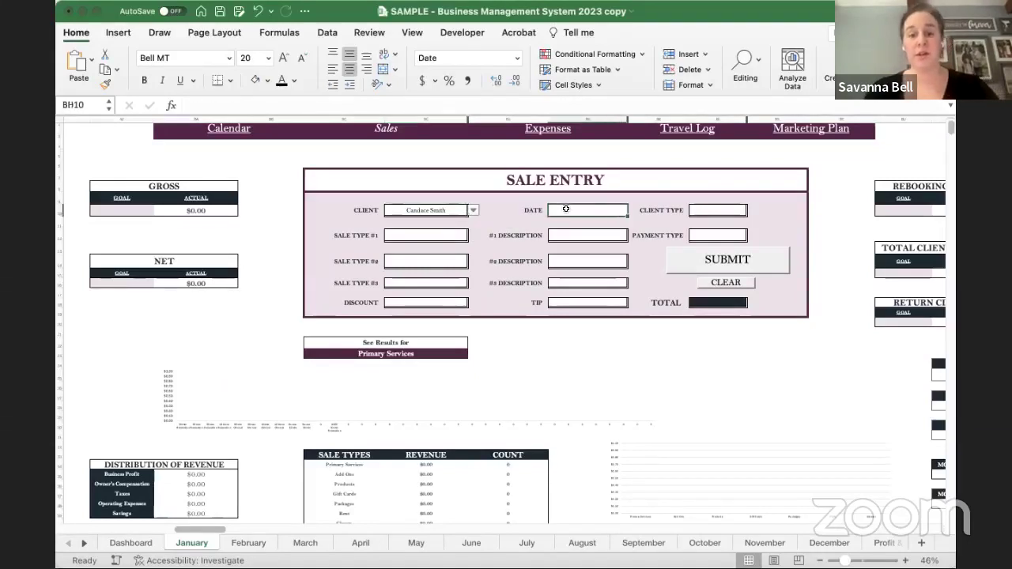
text(1/2/23)
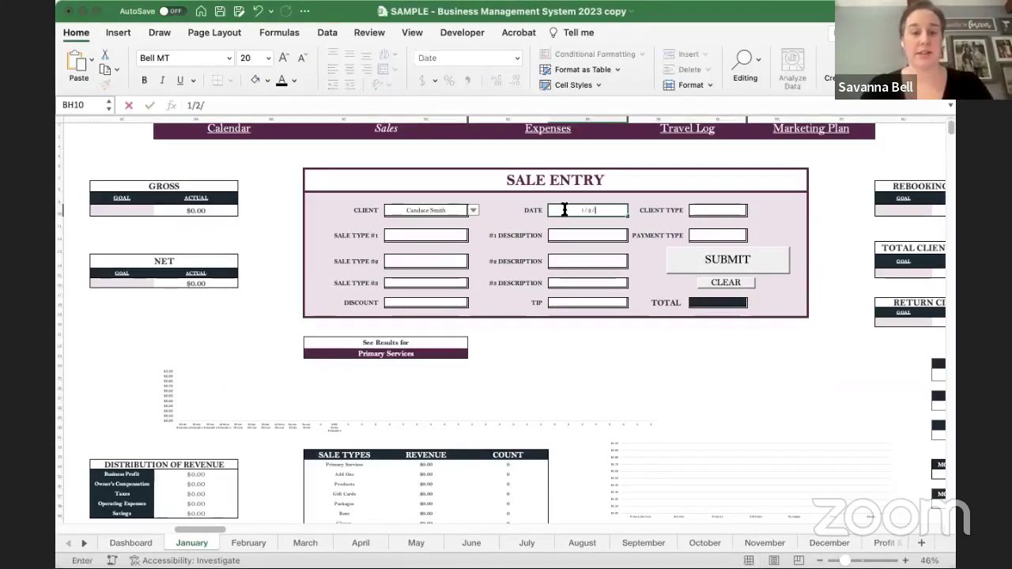
key(Tab)
key(Tab)
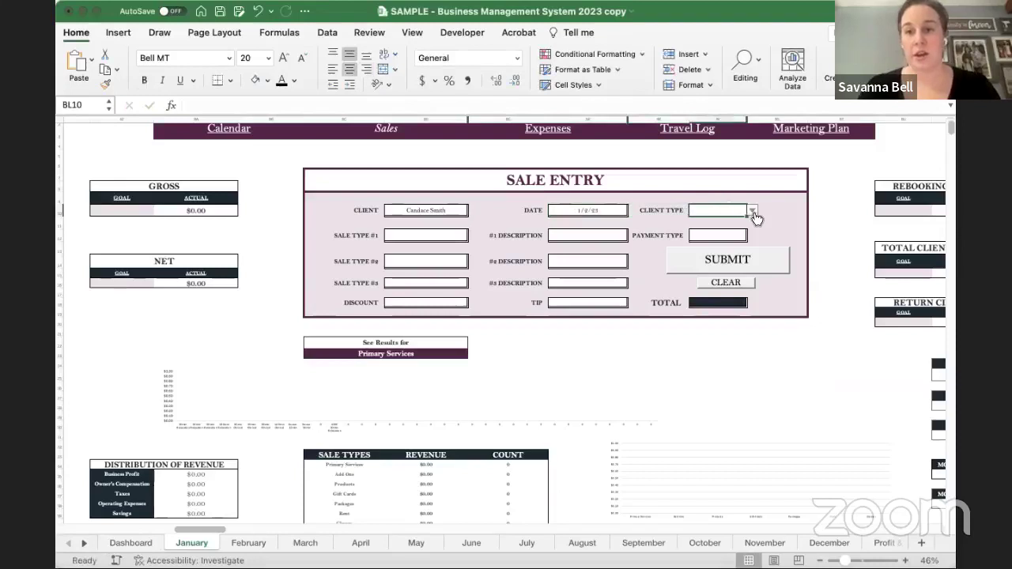
click(752, 212)
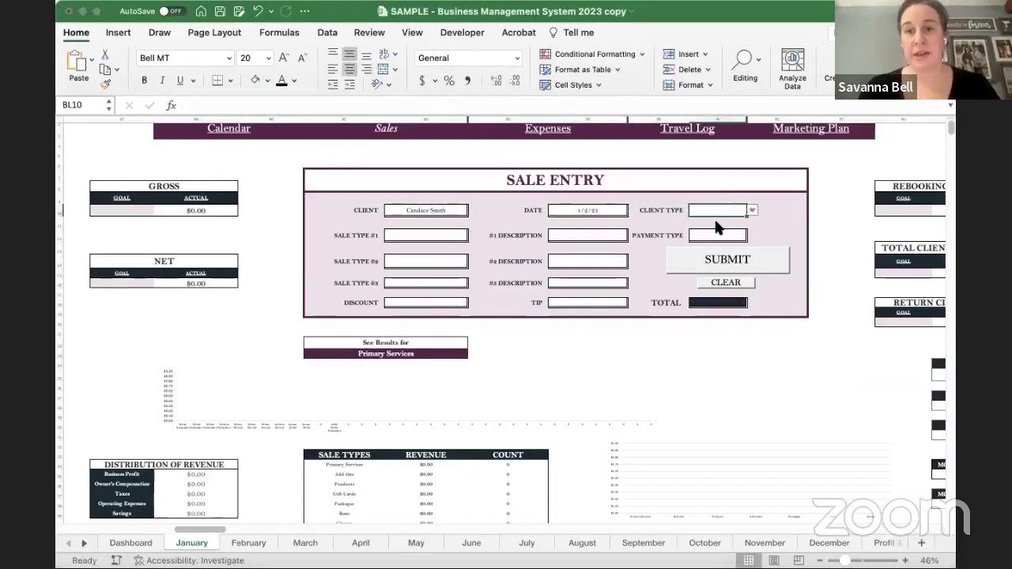
click(716, 229)
- Set item #1 to PrimaryServices / 30min Relaxation, paid in Cash
click(448, 236)
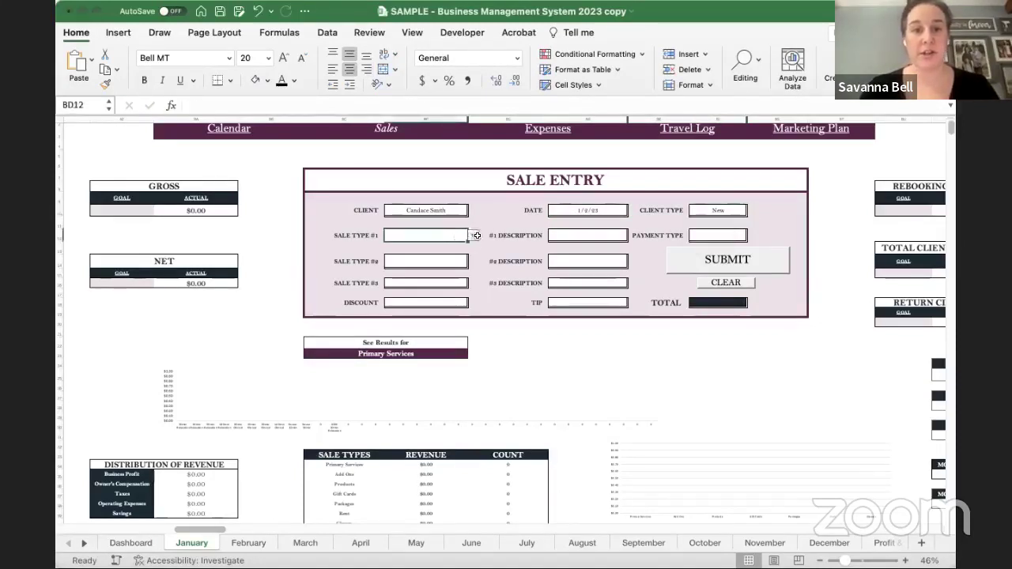
click(435, 261)
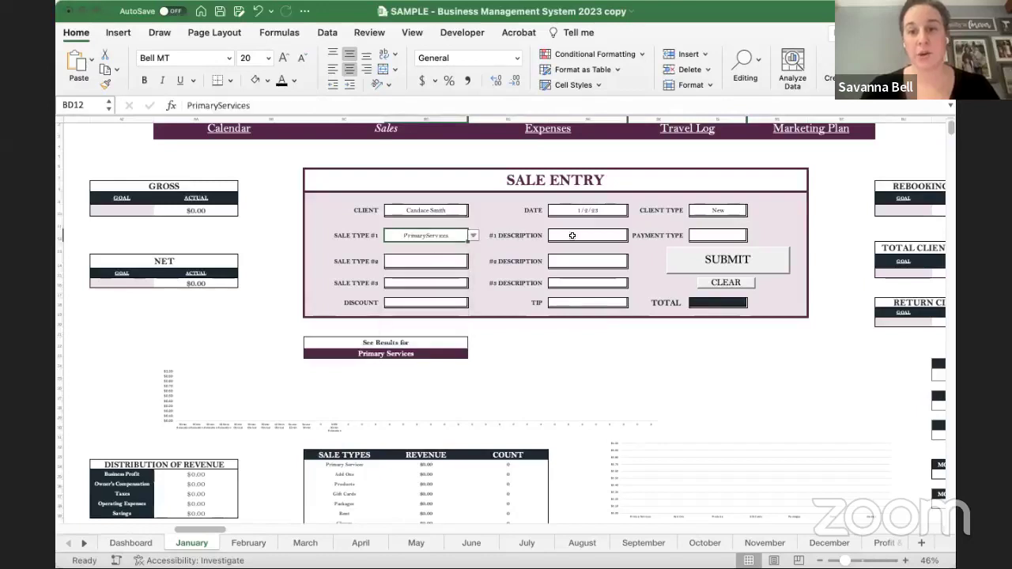
click(589, 236)
click(633, 236)
click(593, 261)
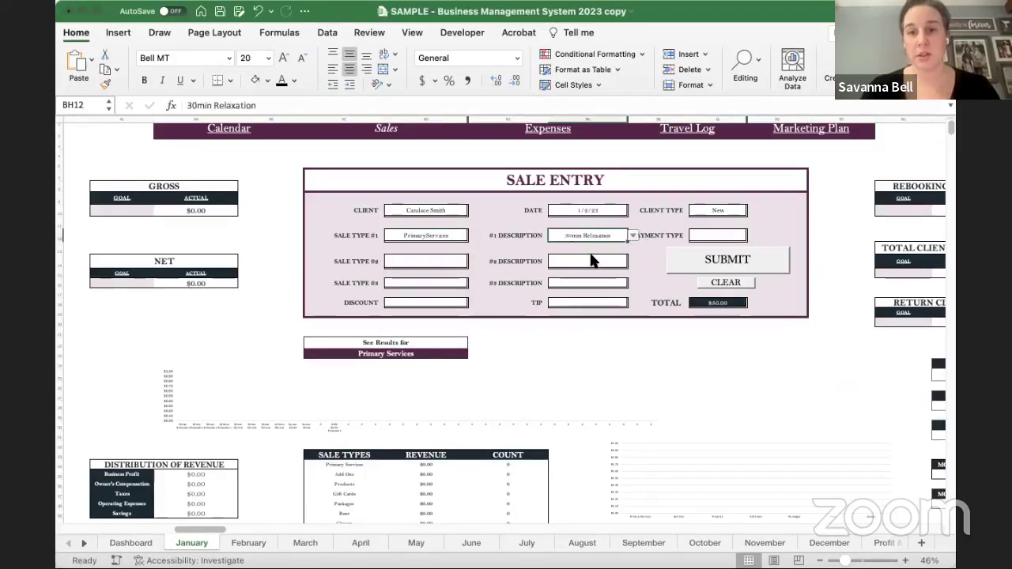
click(711, 236)
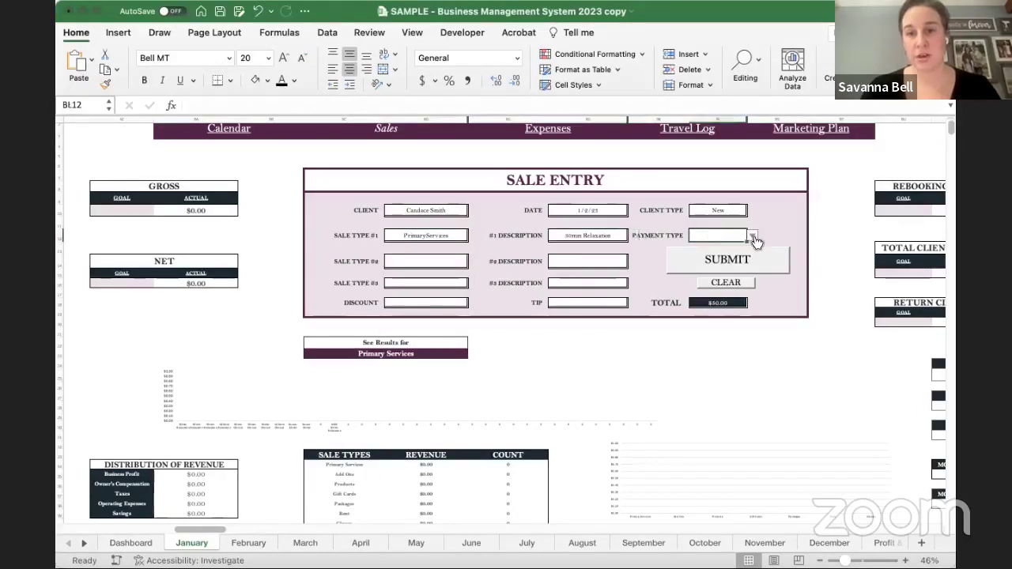
click(753, 236)
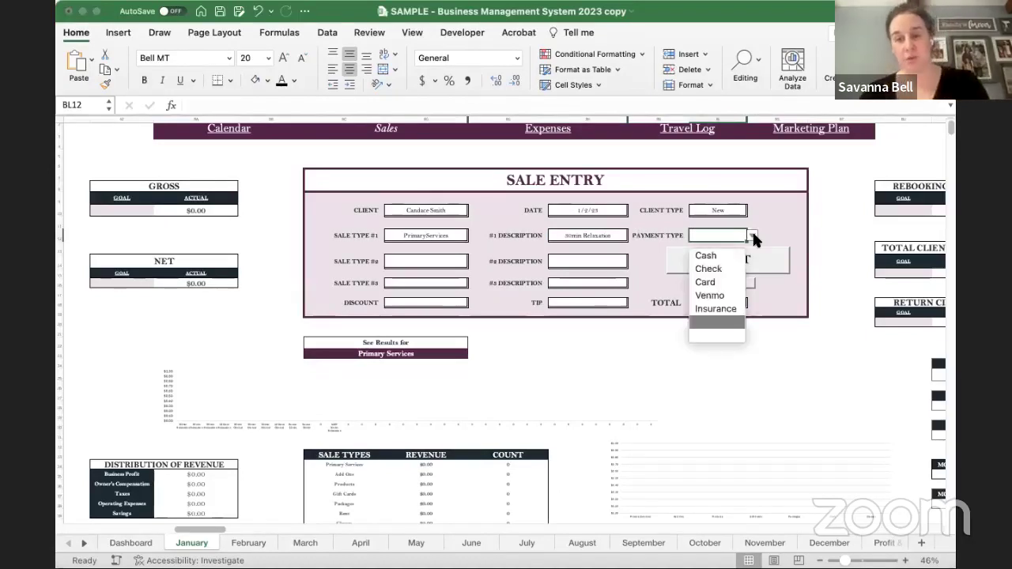
click(710, 256)
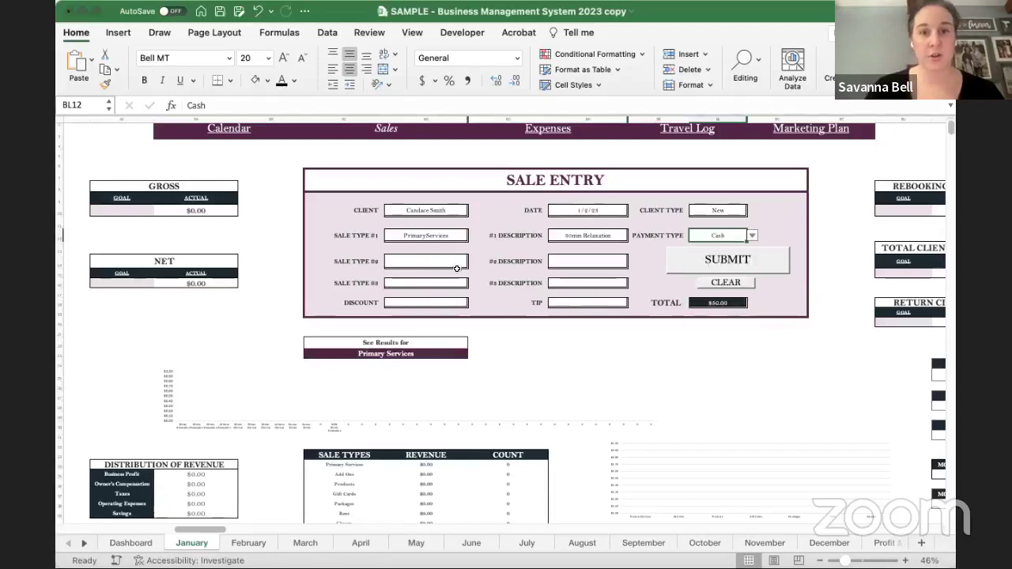
- Set item #2 to AddOns with description Hot Stones
click(464, 264)
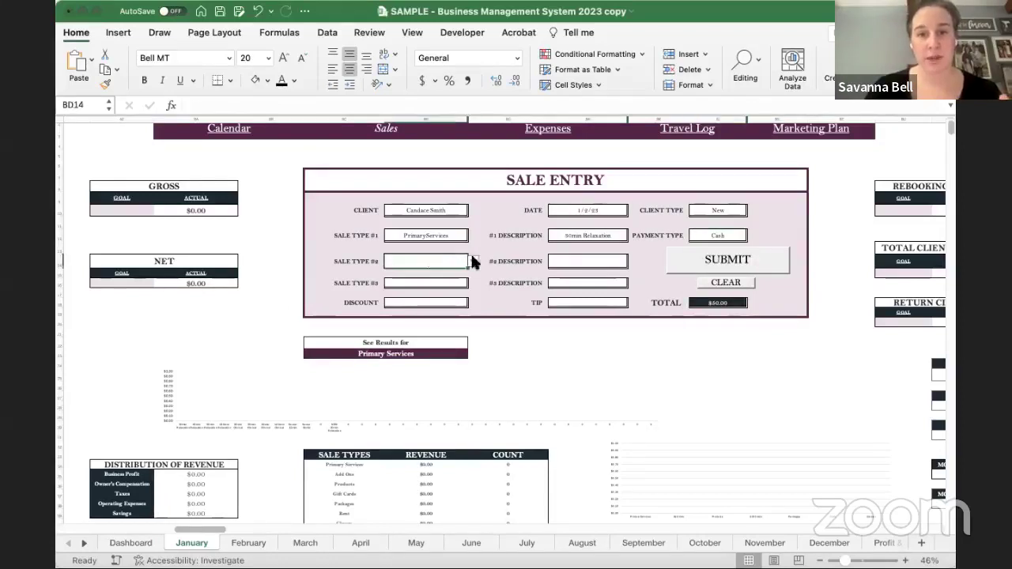
click(472, 262)
click(424, 298)
click(625, 262)
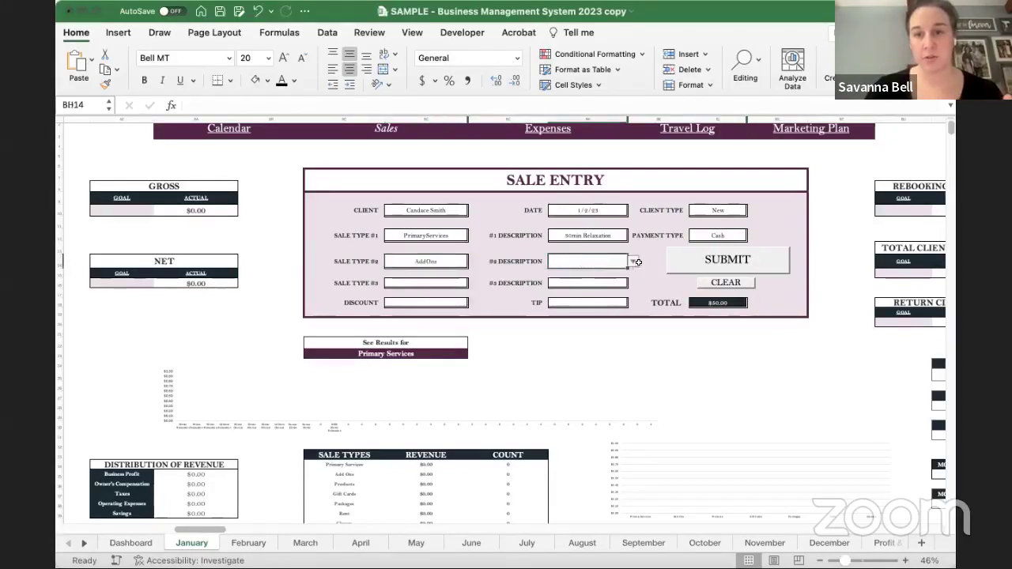
click(635, 262)
click(578, 290)
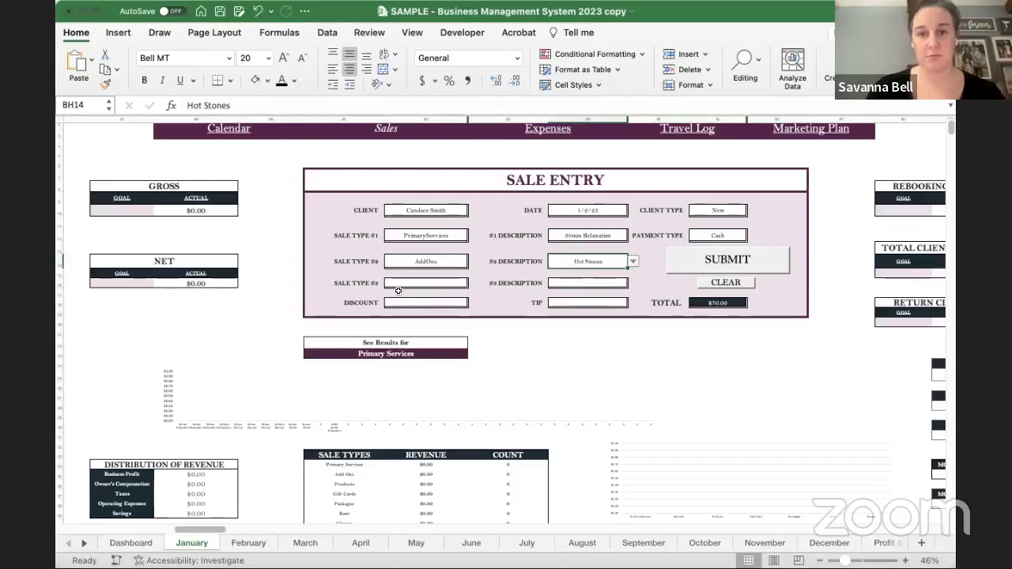
- Set item #3 to Products with description Hand Cream - 8oz
click(446, 281)
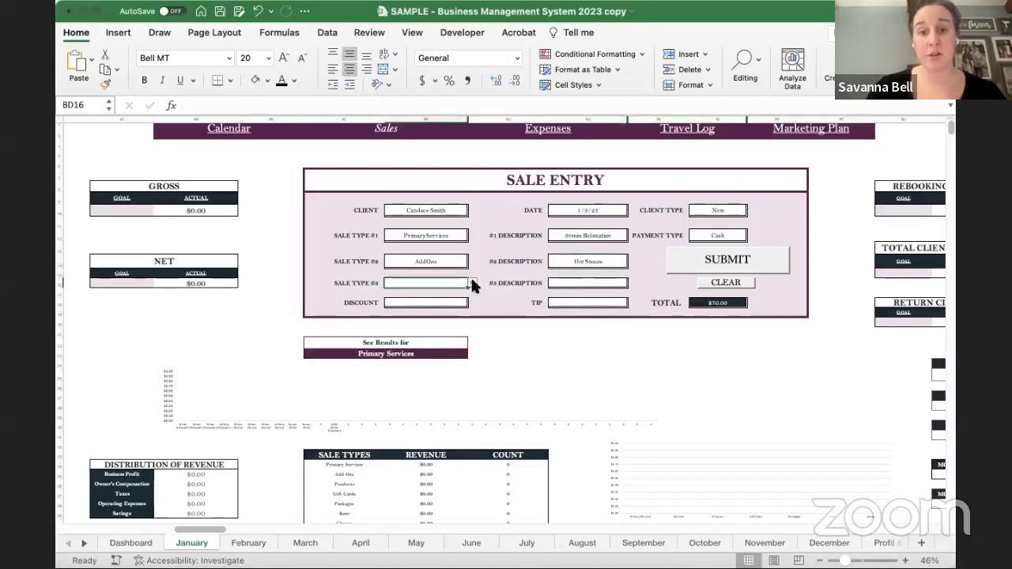
click(472, 283)
click(410, 324)
click(592, 283)
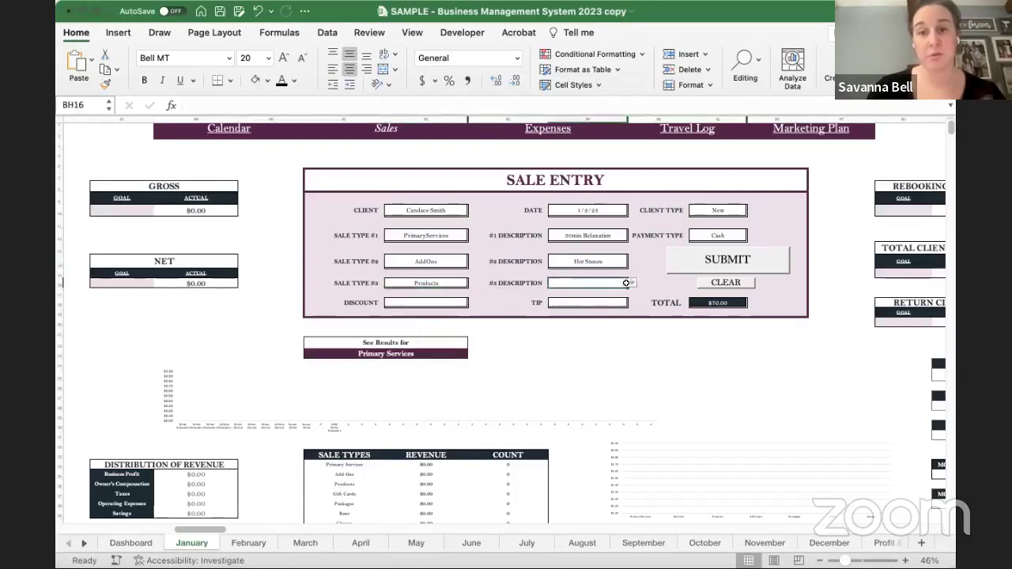
click(632, 283)
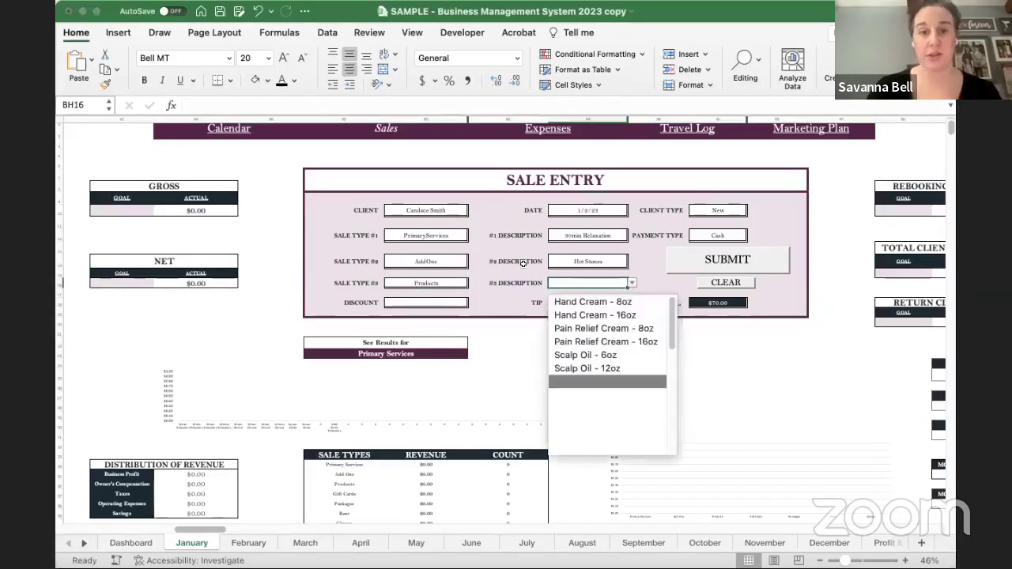
click(611, 302)
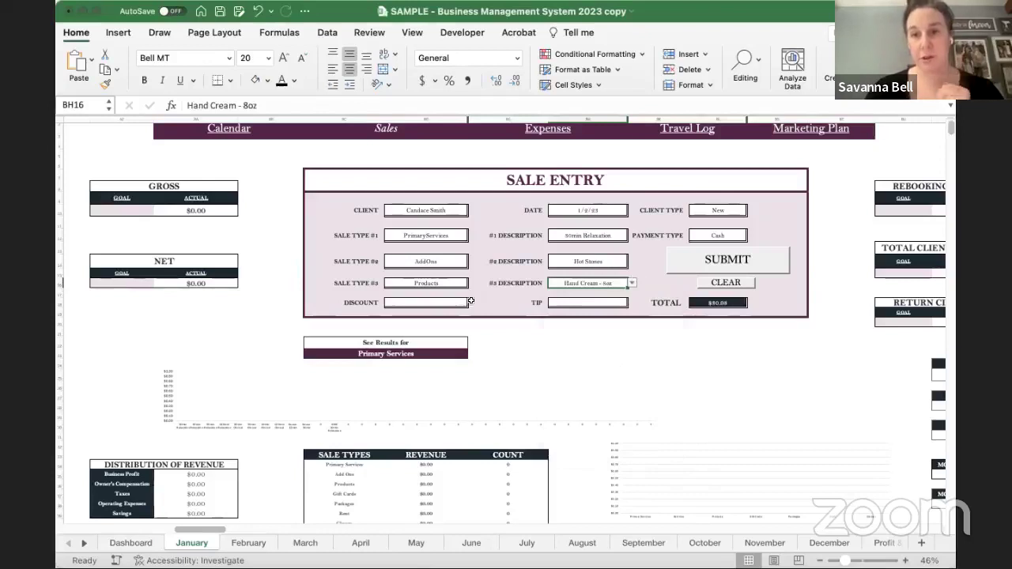
- Enter a $10.00 discount and $15.00 tip, then submit the sale to the January table
click(435, 304)
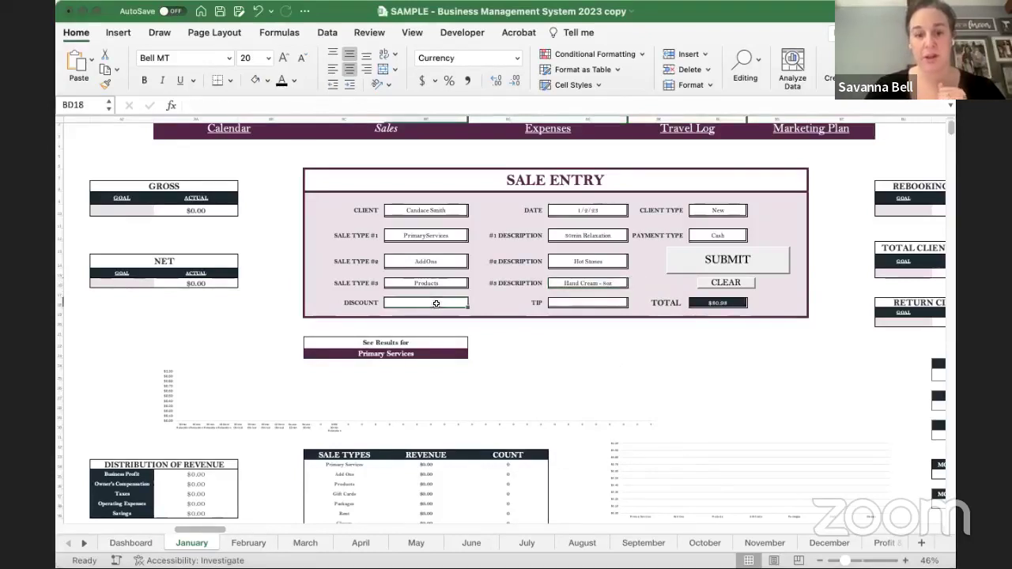
text(10)
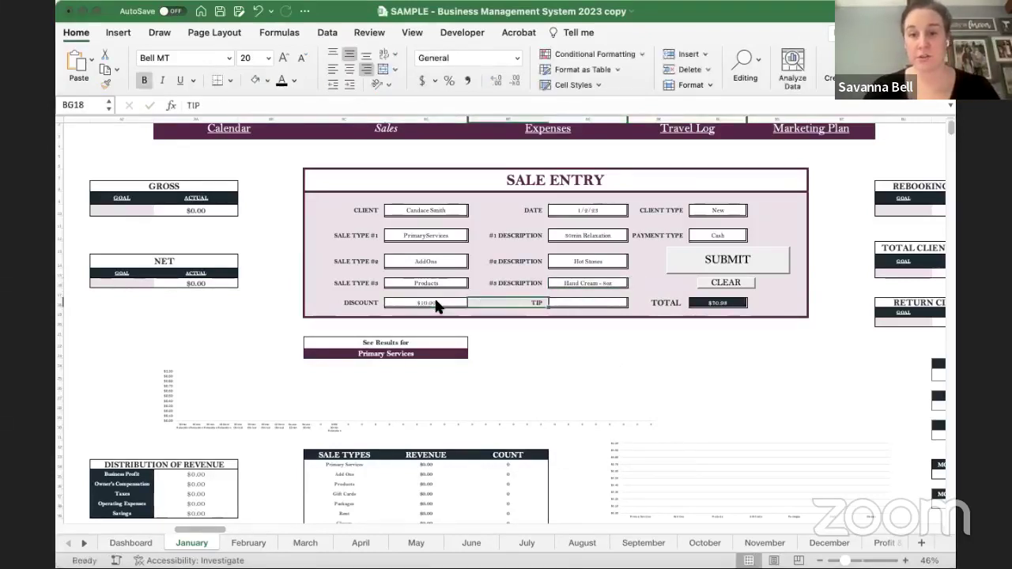
key(Tab)
text(1)
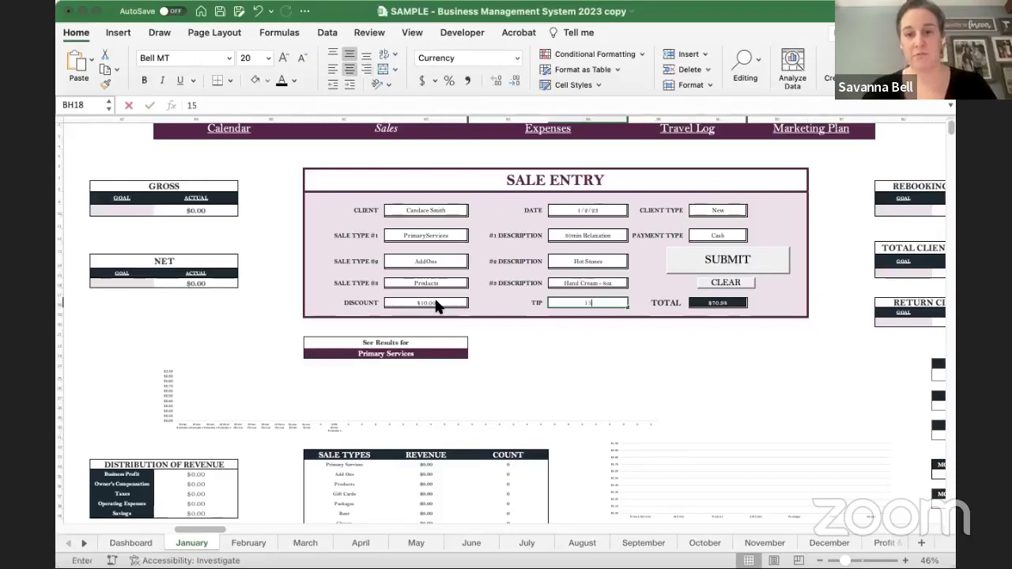
text(5)
key(Tab)
scroll(728, 306, up, 3)
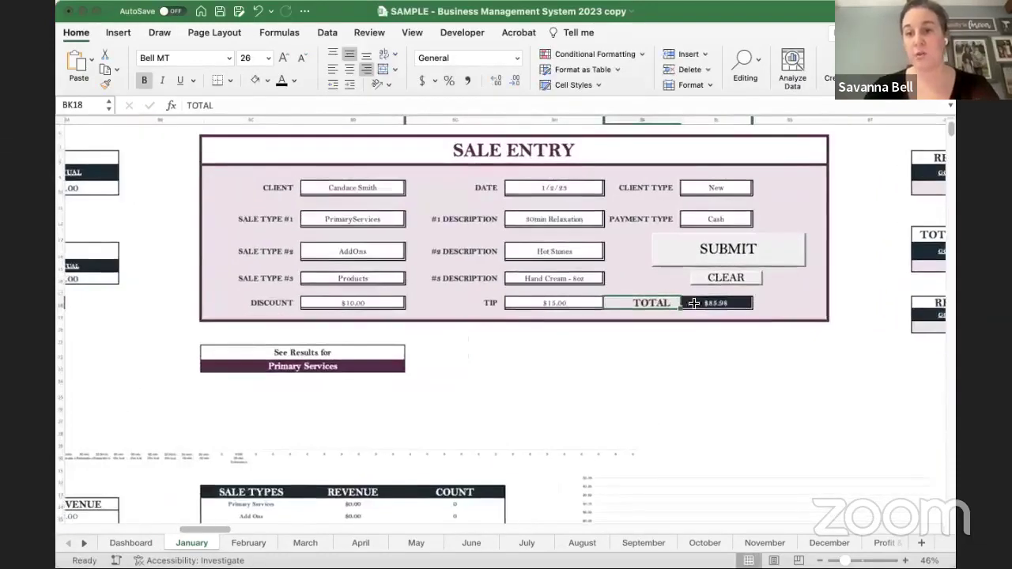
click(769, 251)
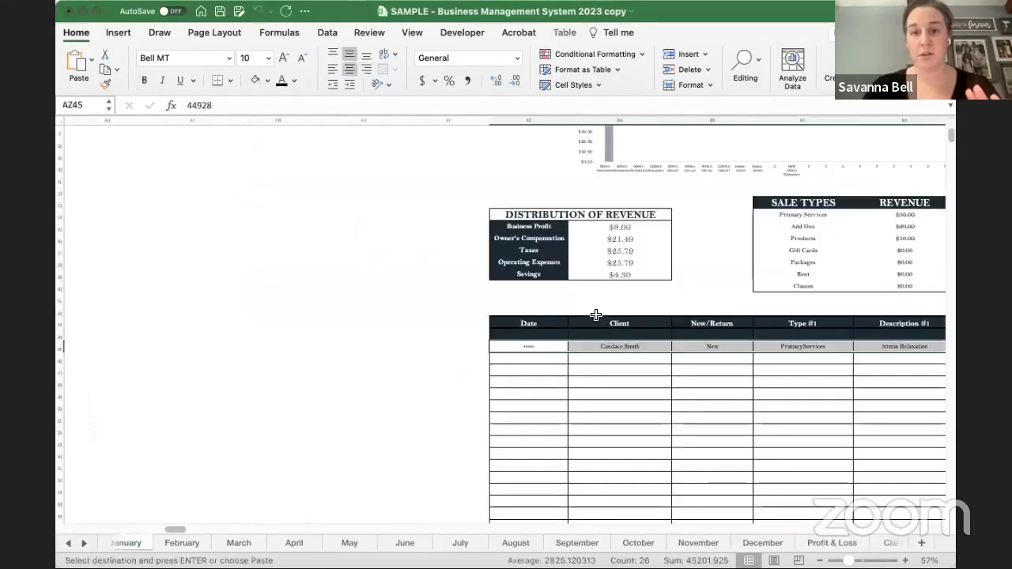
scroll(583, 369, right, 10)
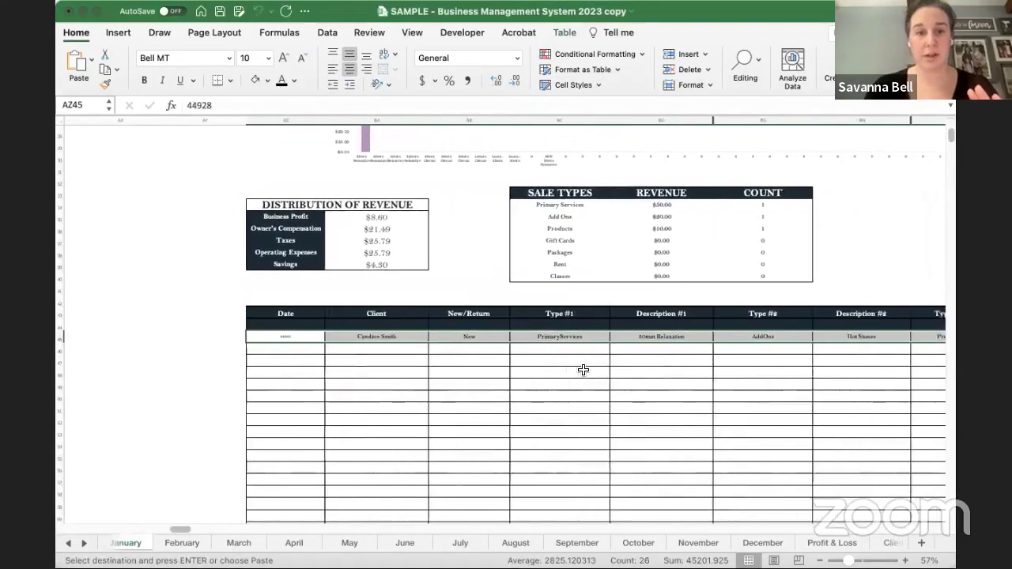
scroll(583, 370, right, 2)
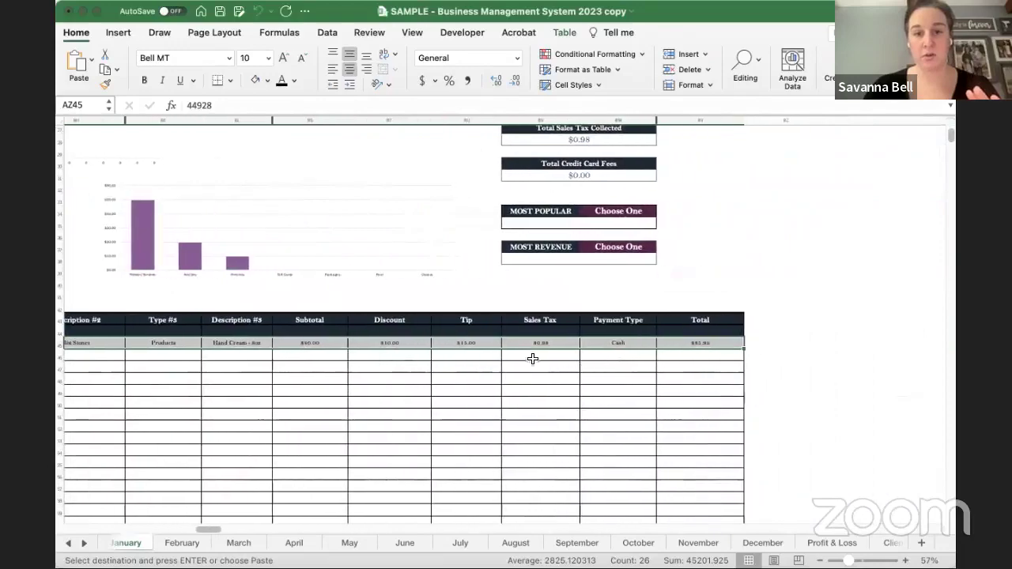
scroll(412, 363, left, 6)
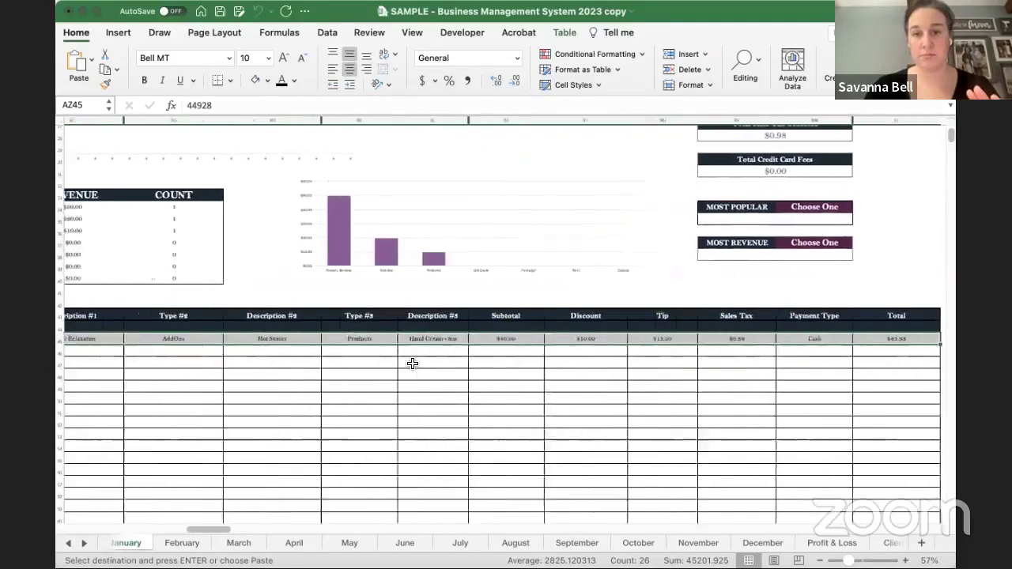
scroll(412, 363, left, 3)
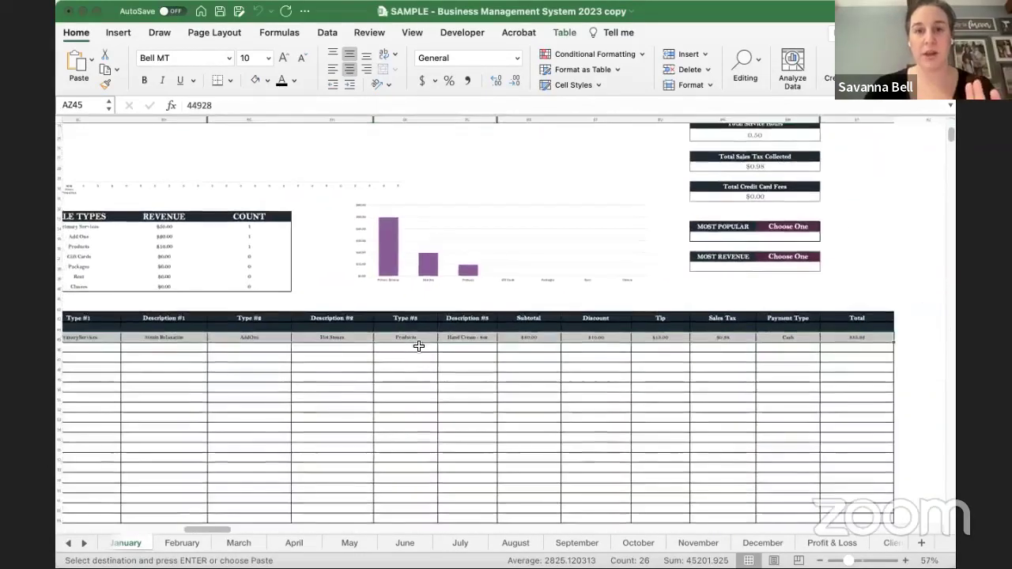
scroll(458, 283, down, 2)
scroll(284, 326, up, 3)
scroll(284, 326, right, 3)
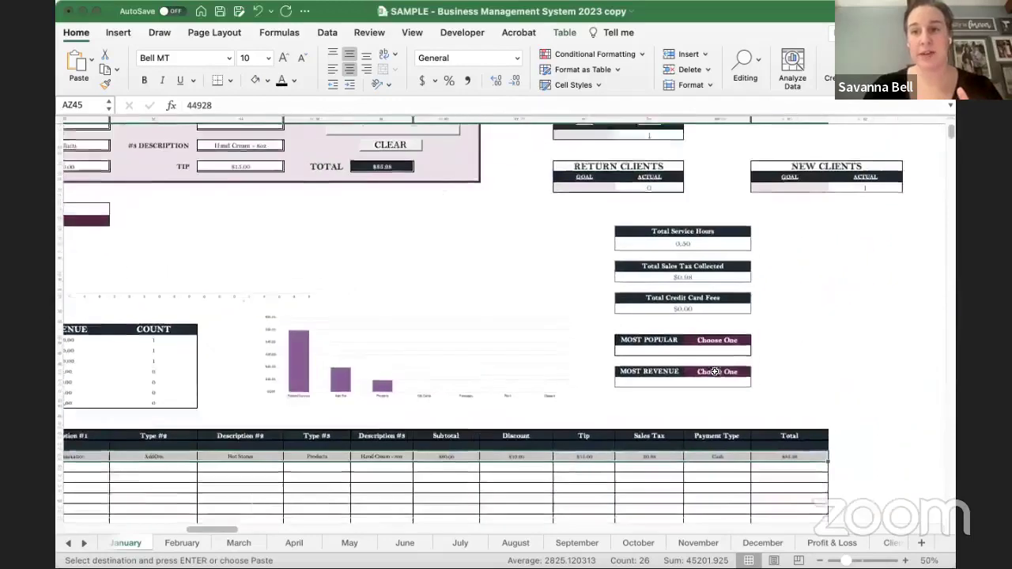
scroll(532, 287, up, 3)
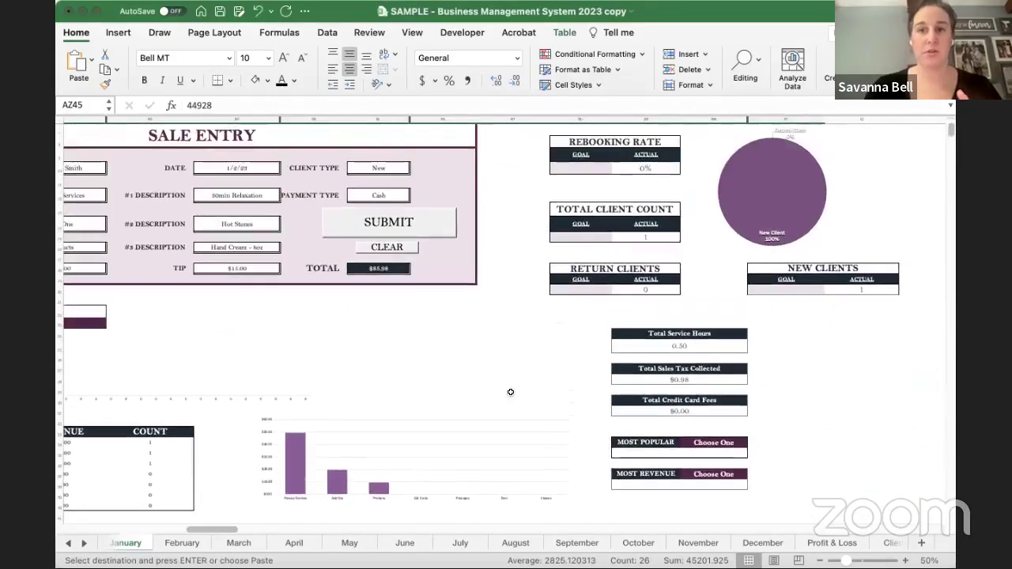
scroll(511, 390, left, 5)
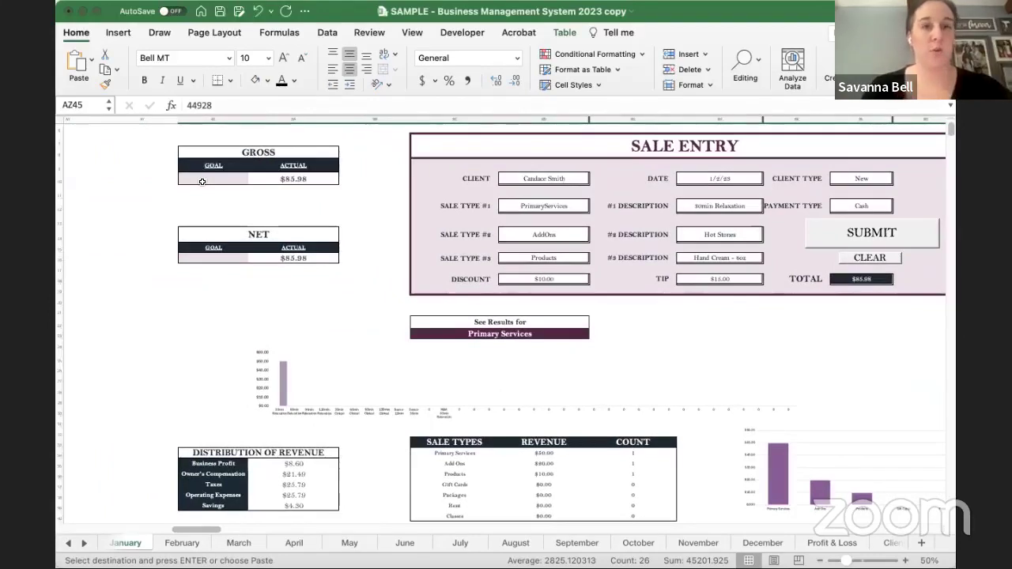
click(206, 180)
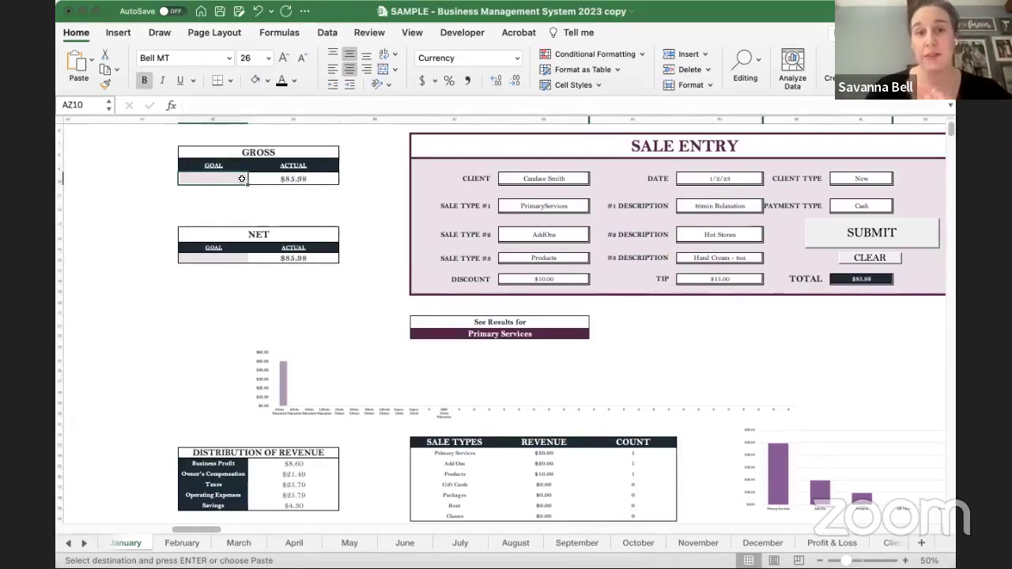
click(284, 179)
click(234, 179)
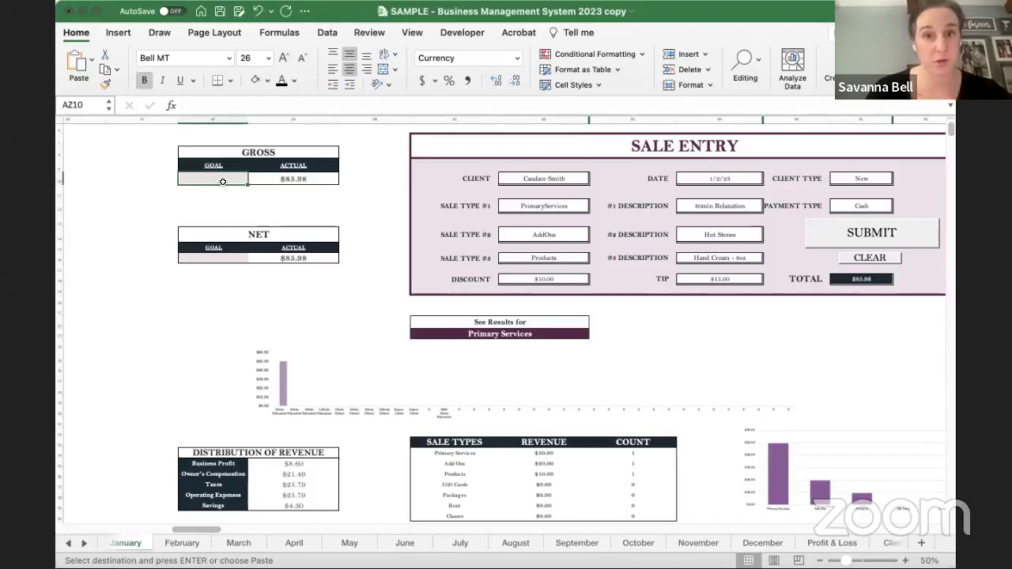
click(275, 179)
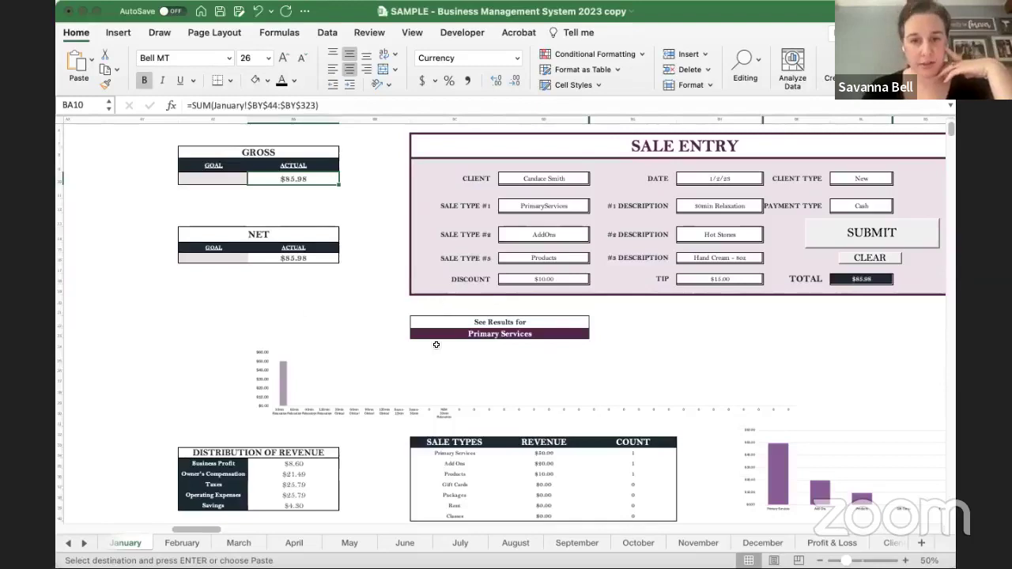
scroll(518, 340, down, 2)
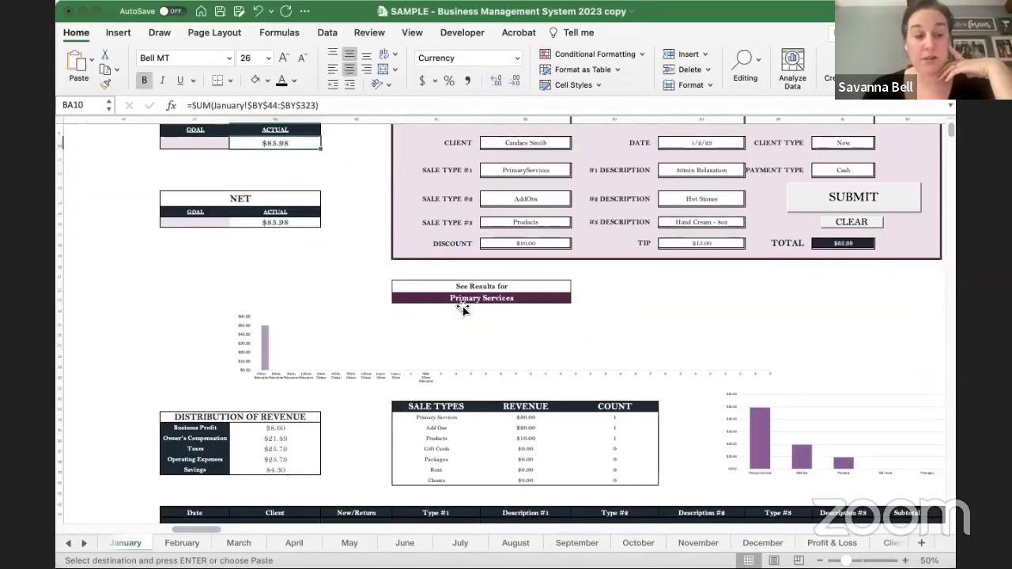
scroll(429, 327, up, 3)
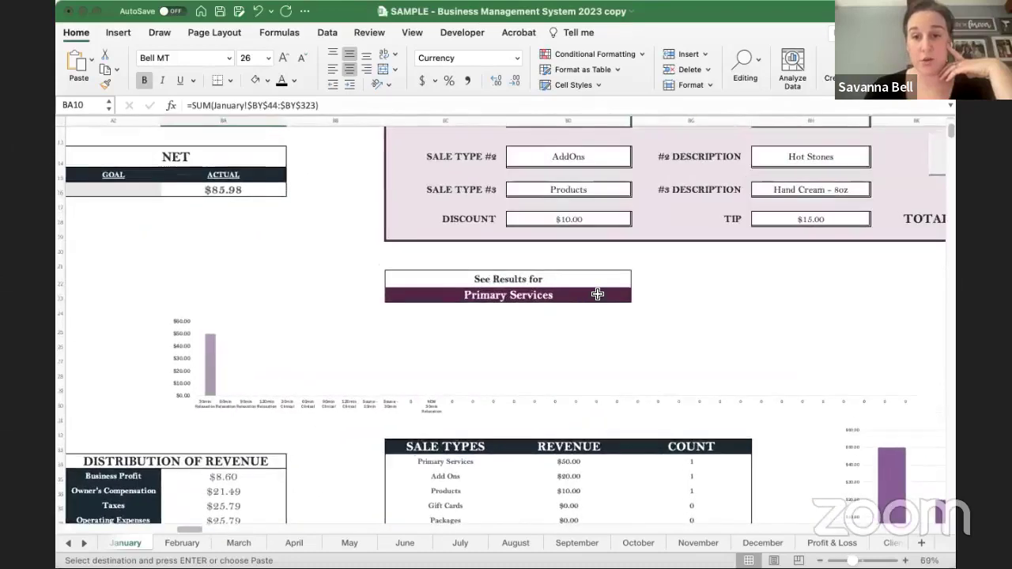
click(597, 294)
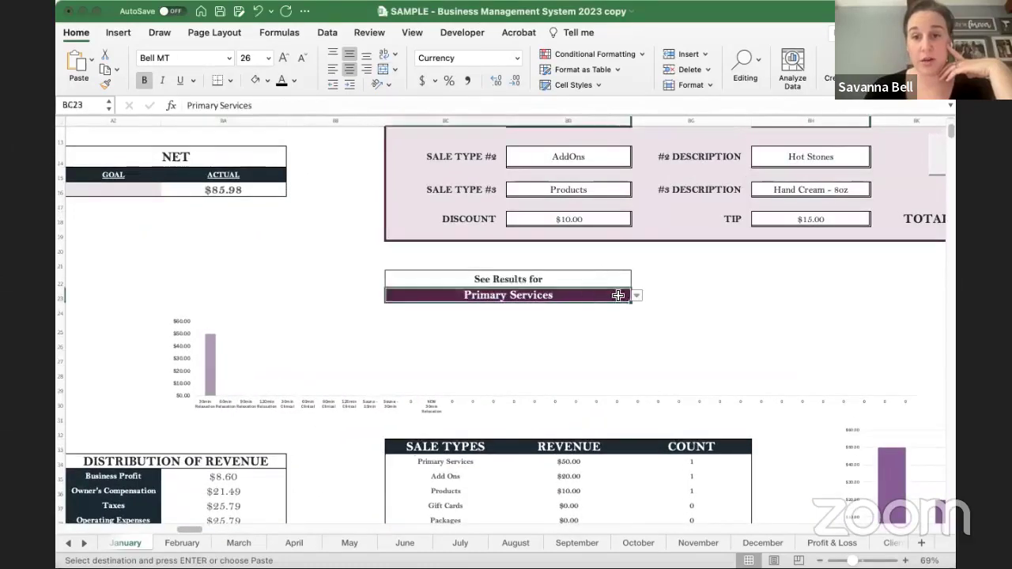
key(alt+Down)
click(431, 324)
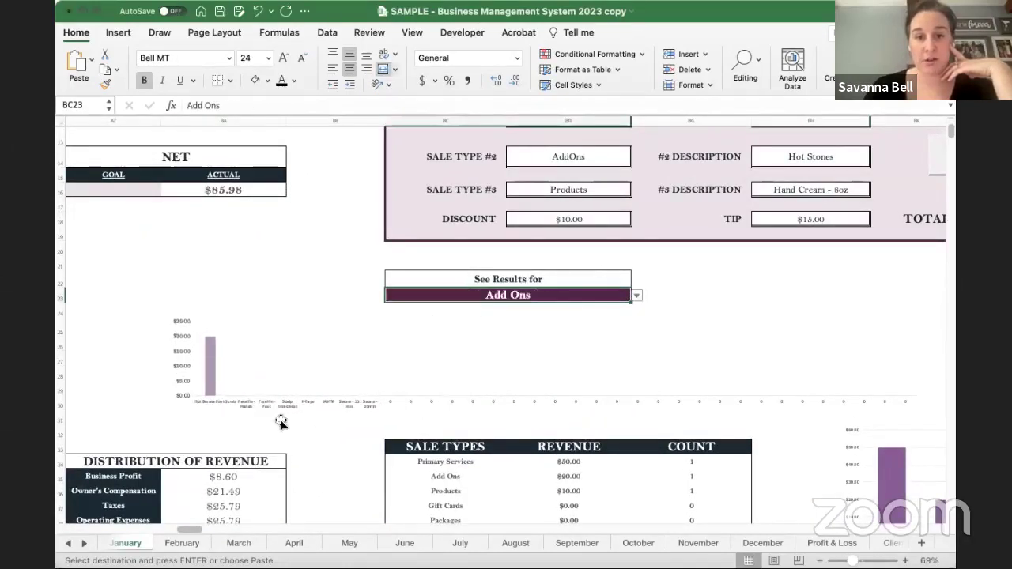
scroll(201, 414, up, 5)
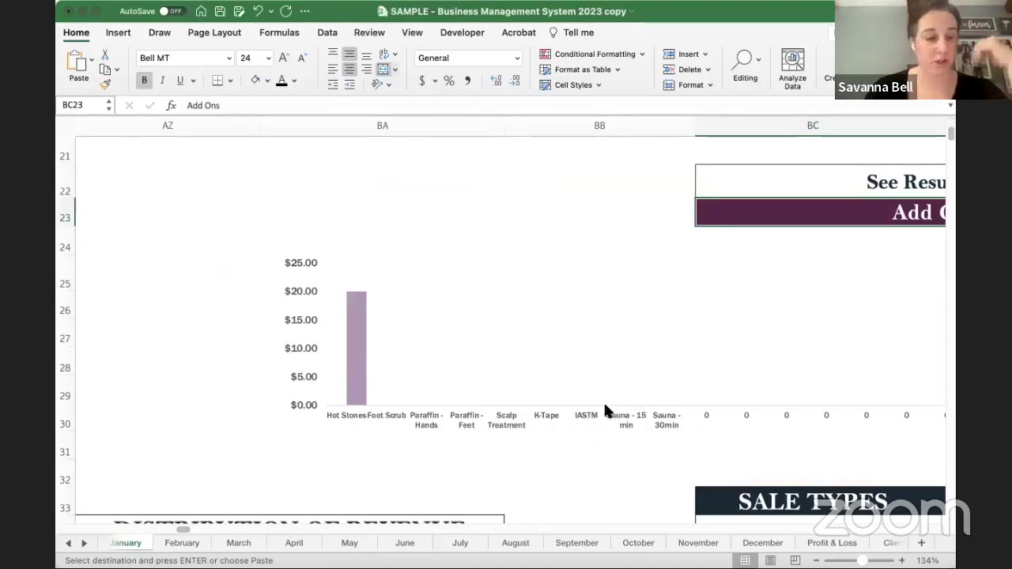
scroll(665, 359, down, 5)
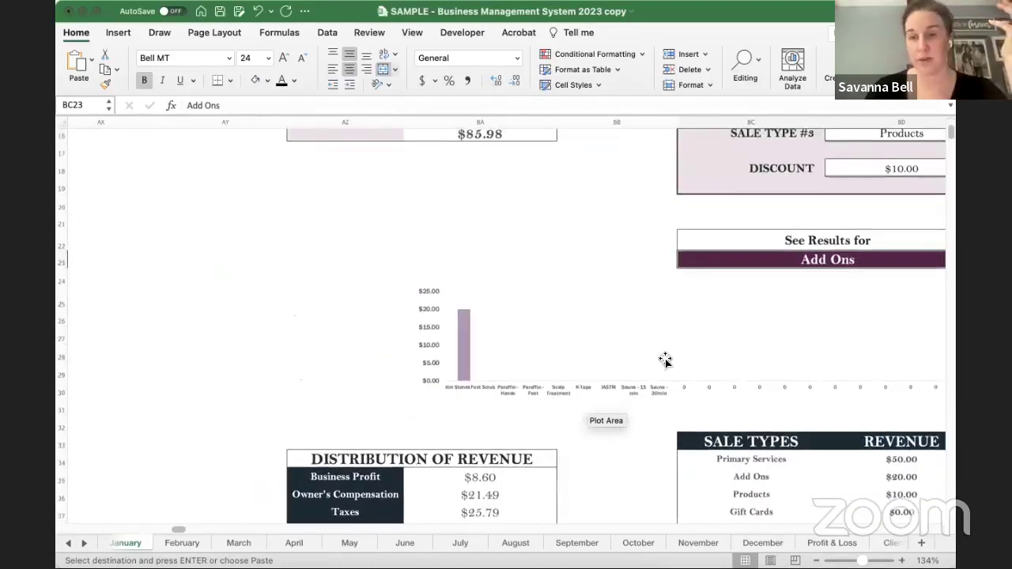
scroll(804, 329, down, 2)
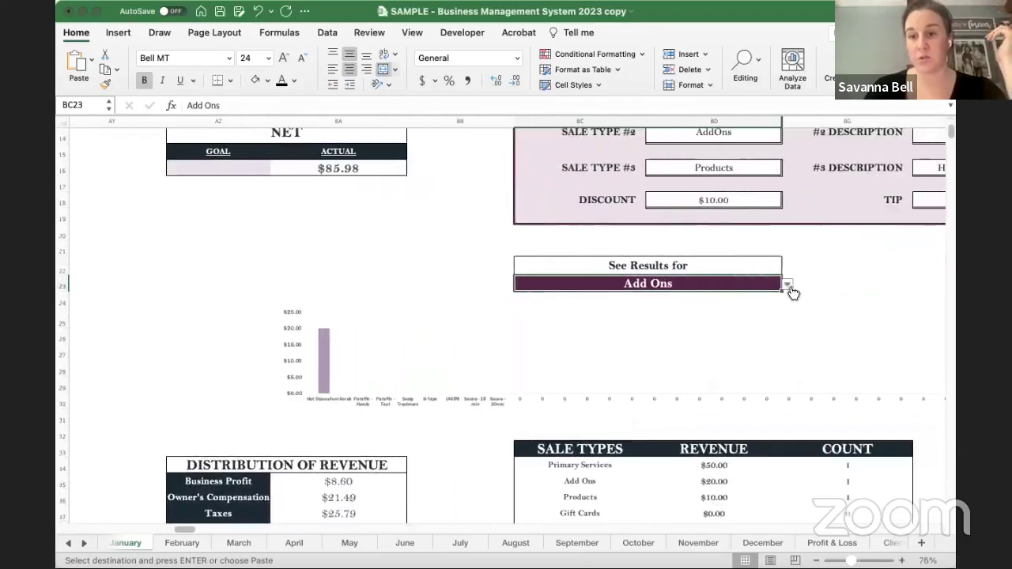
key(alt+Down)
click(558, 334)
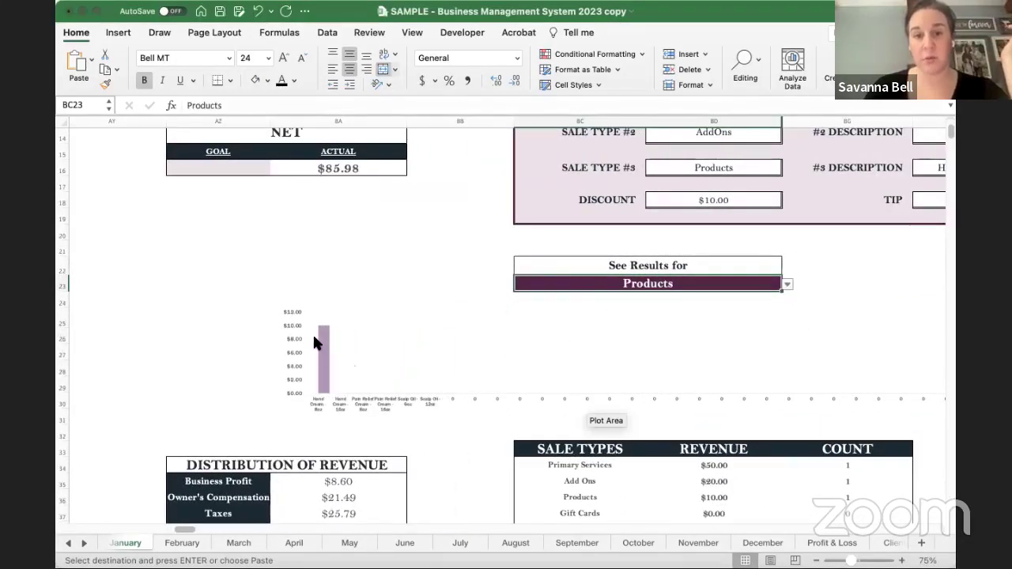
key(alt+Down)
click(535, 307)
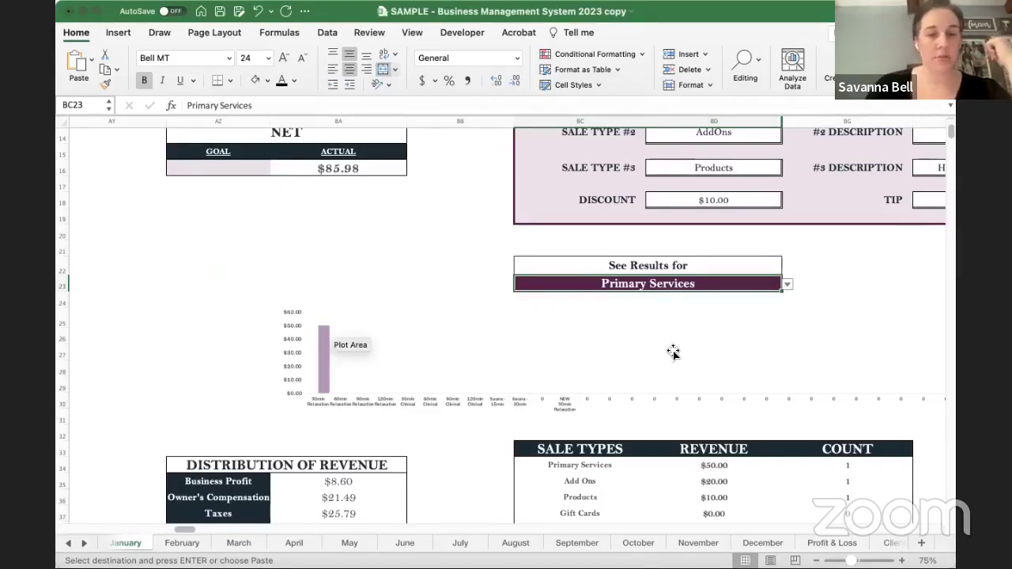
scroll(673, 352, down, 4)
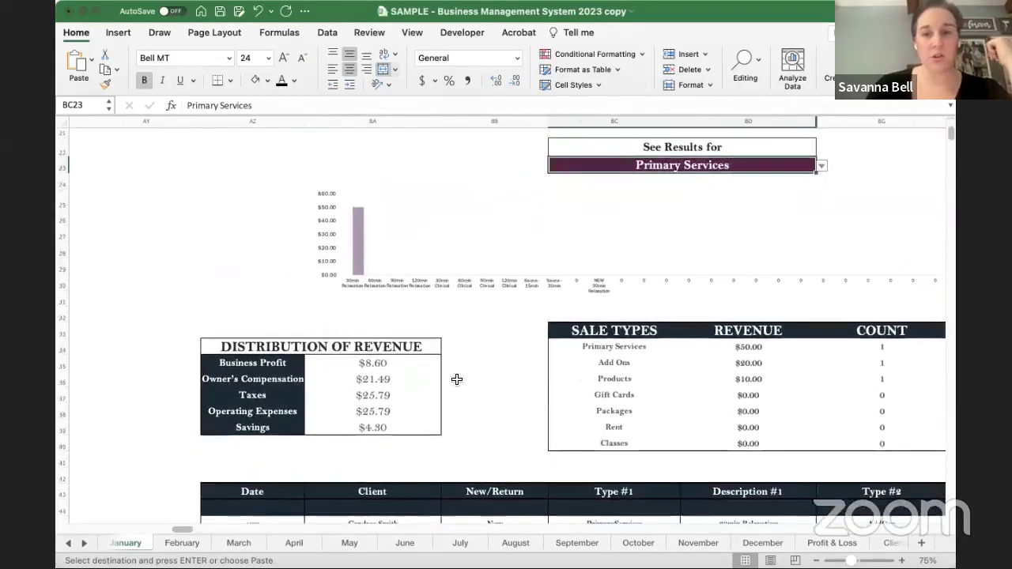
- Select the Distribution of Revenue amounts to check their sum, then scroll to the sale-types chart
drag(373, 363, 372, 428)
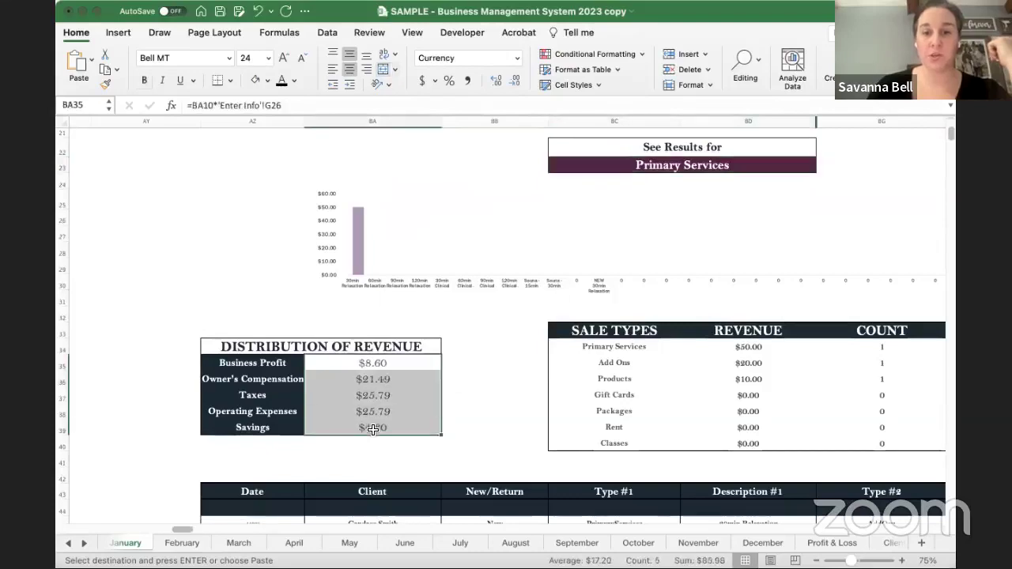
scroll(481, 379, up, 7)
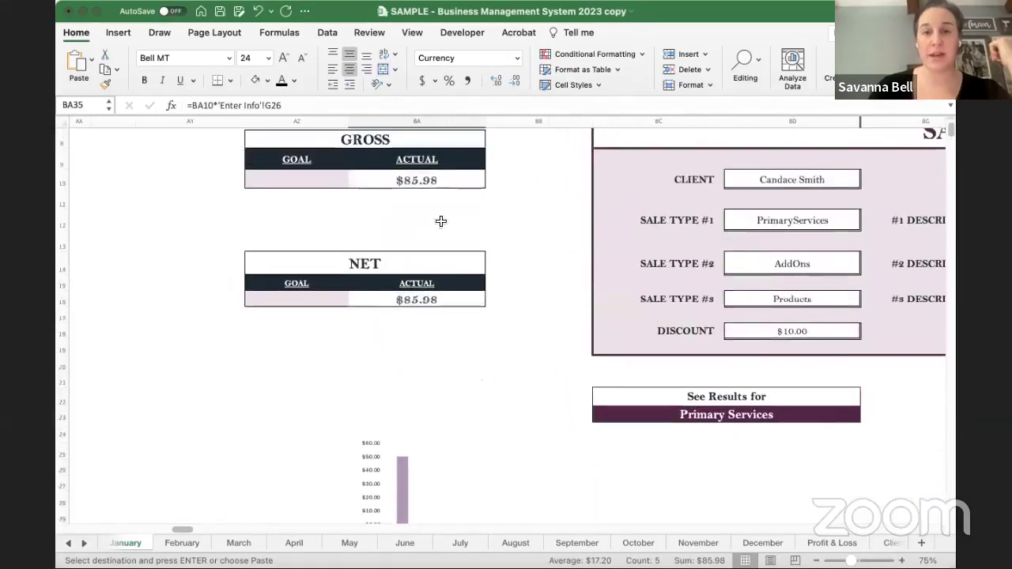
scroll(508, 356, down, 5)
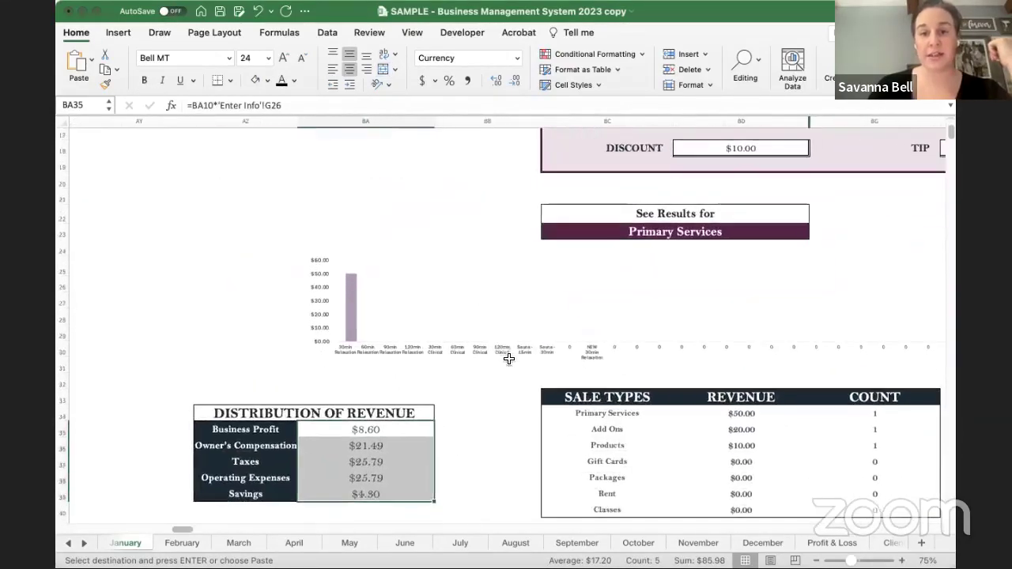
scroll(436, 406, down, 2)
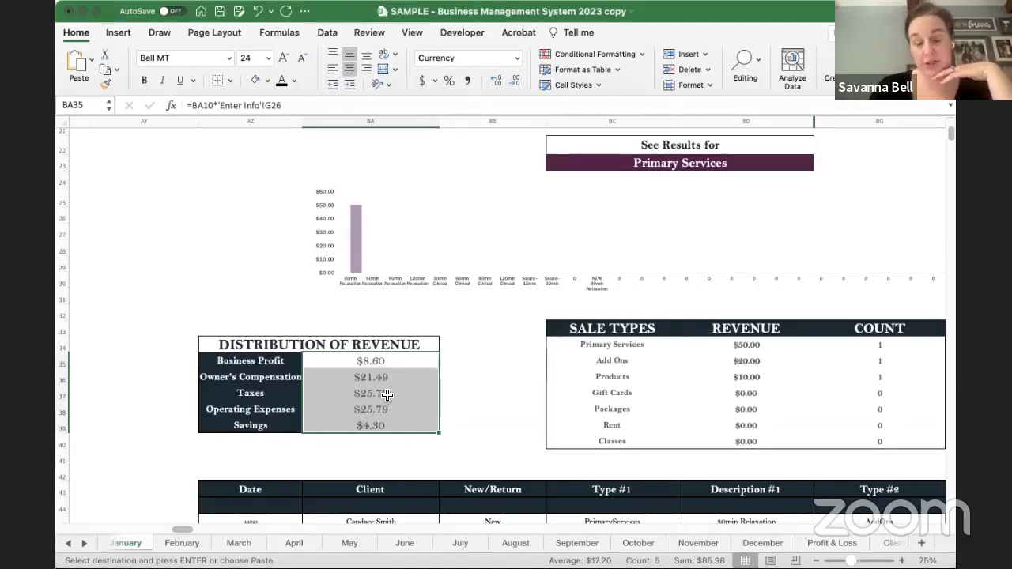
click(478, 383)
scroll(478, 383, right, 5)
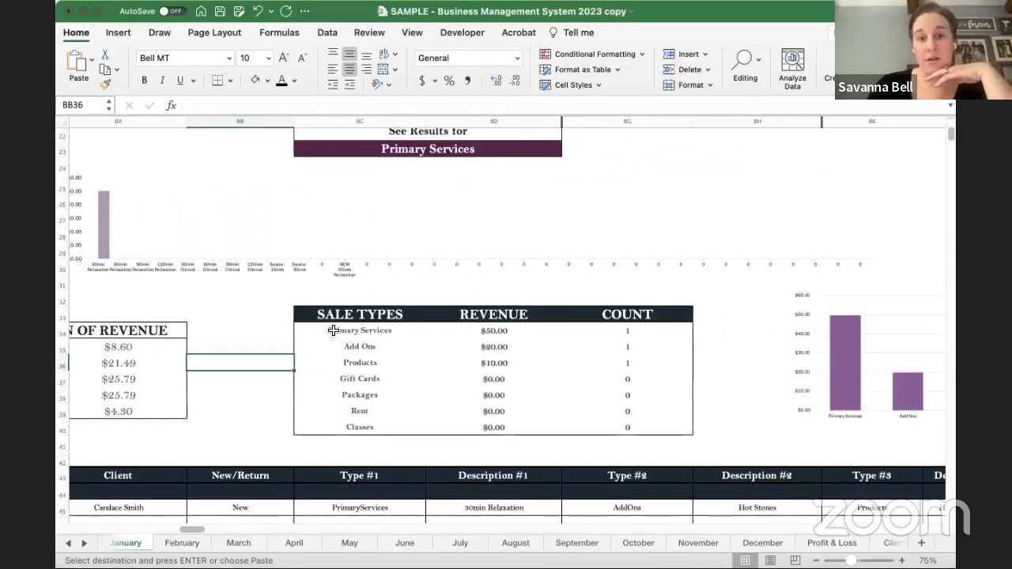
scroll(333, 330, right, 3)
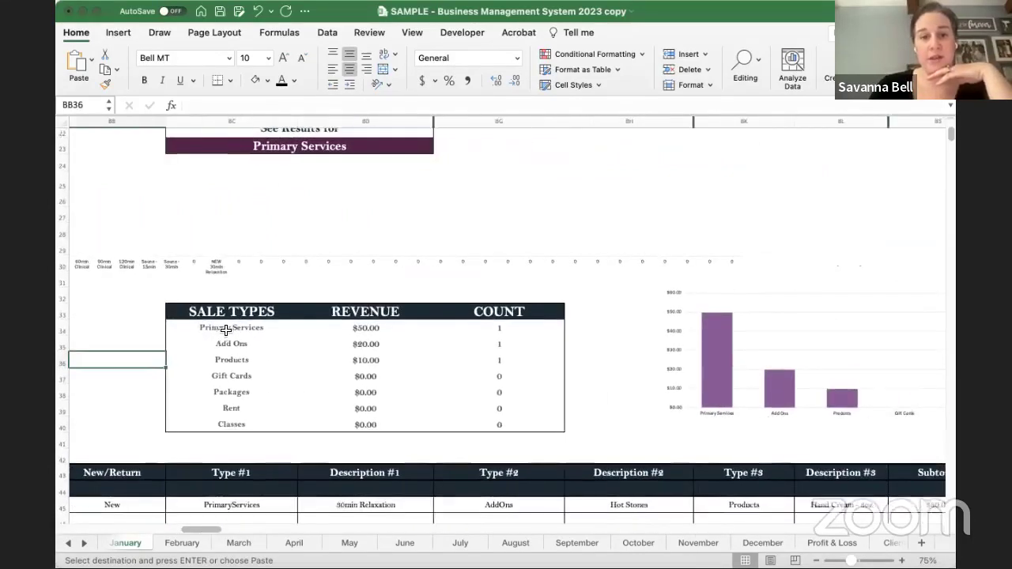
drag(287, 329, 303, 420)
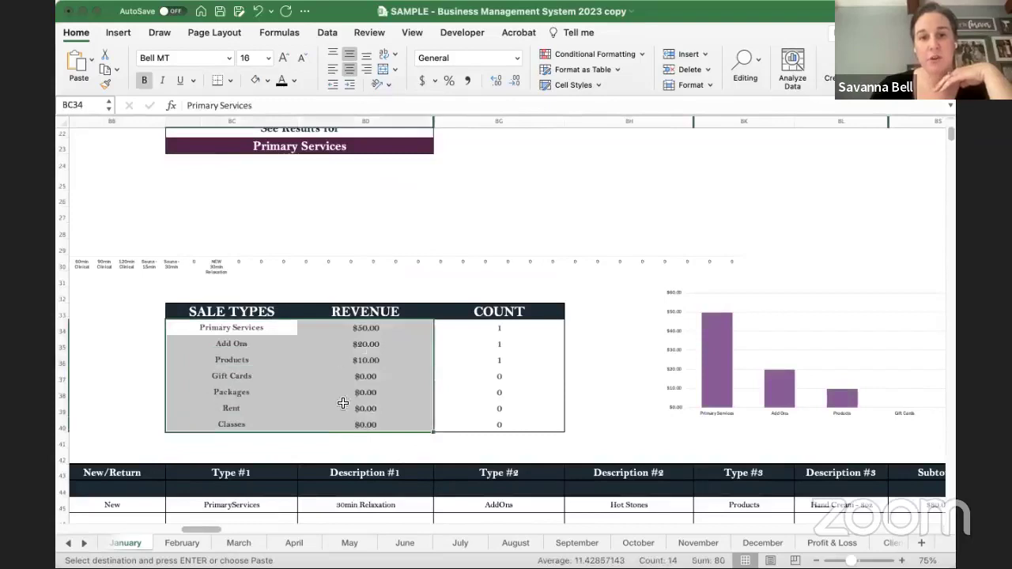
drag(492, 333, 506, 425)
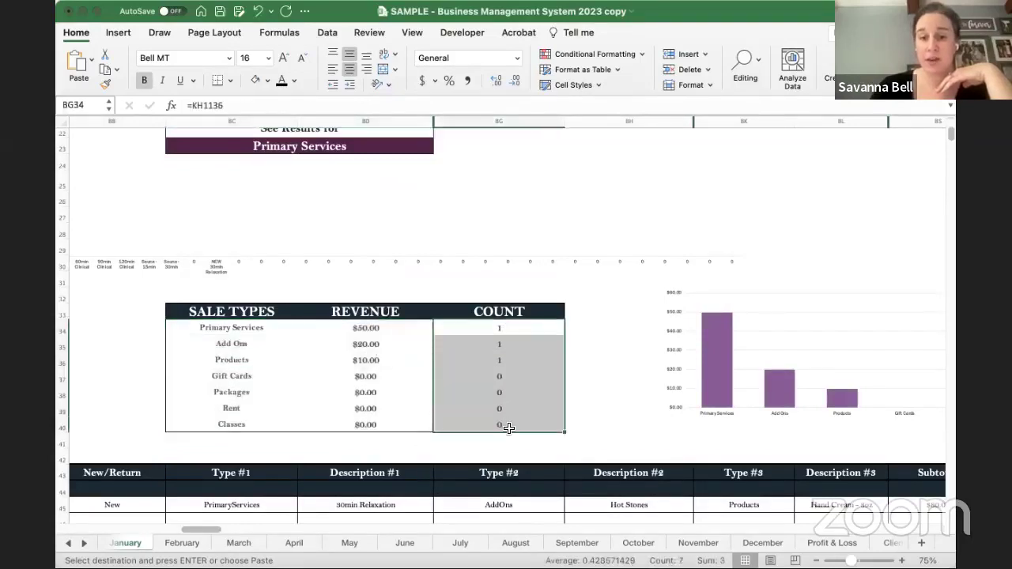
click(238, 333)
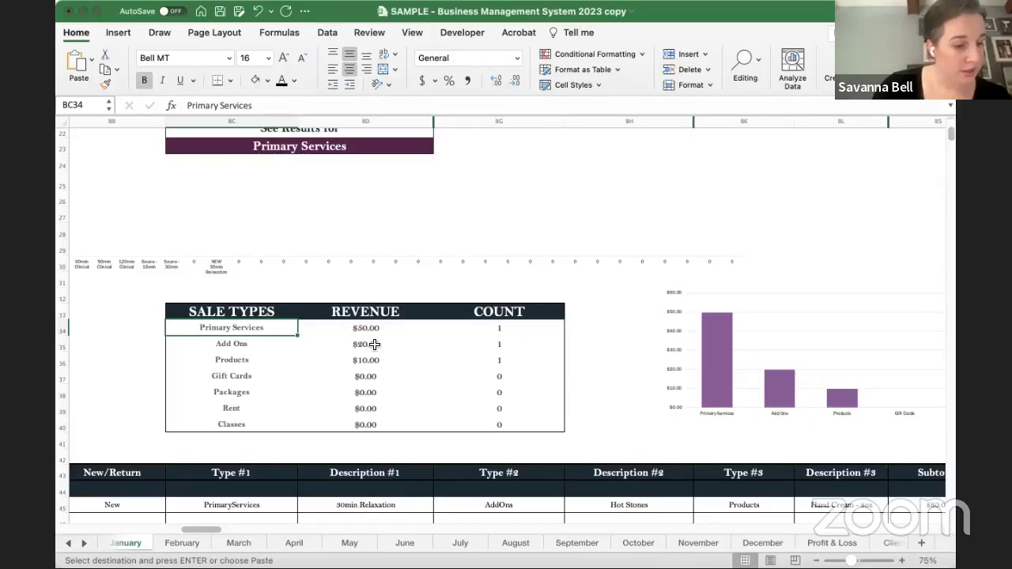
scroll(514, 330, right, 2)
scroll(514, 330, down, 1)
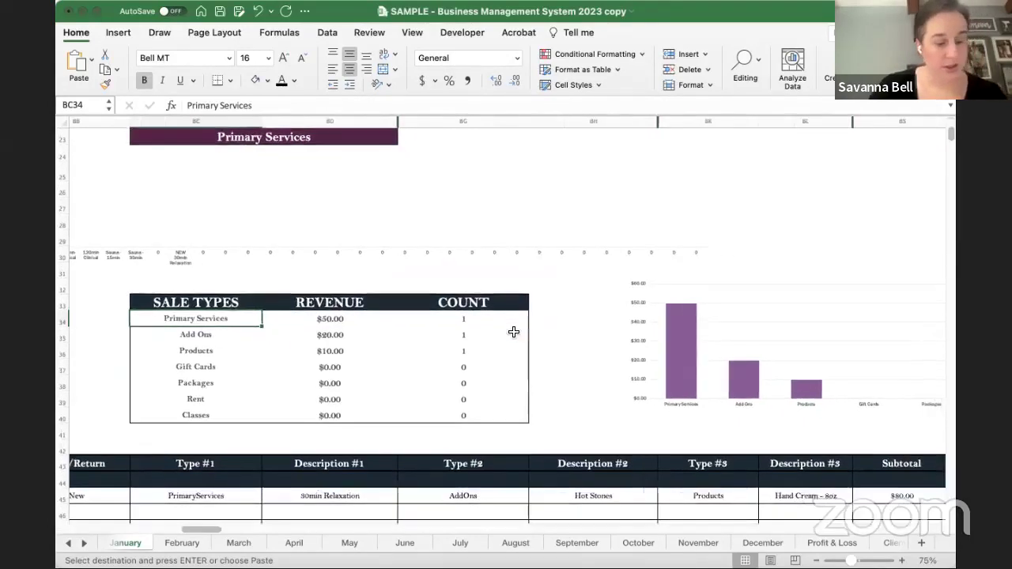
scroll(514, 332, right, 5)
scroll(514, 332, up, 1)
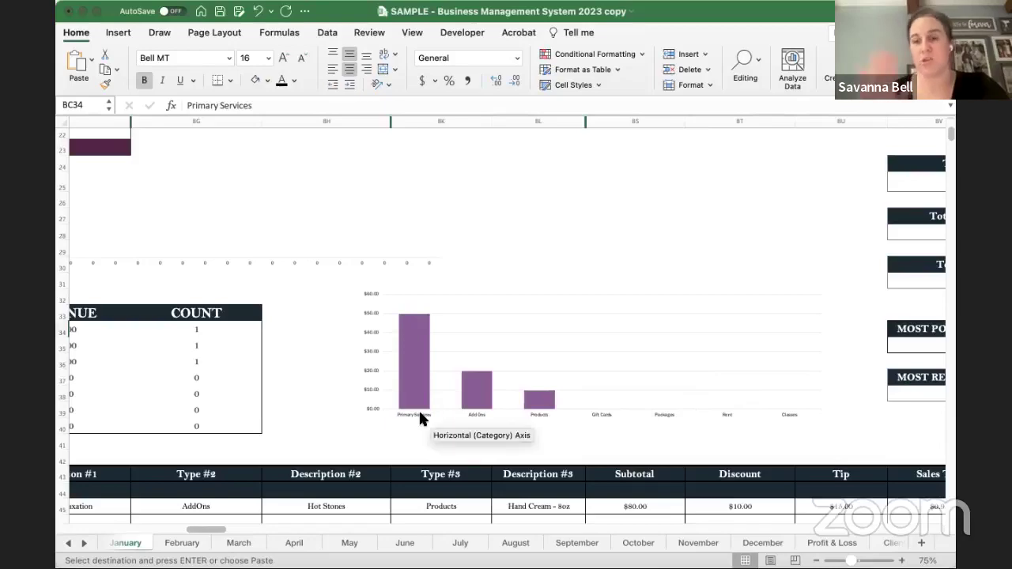
scroll(418, 408, down, 3)
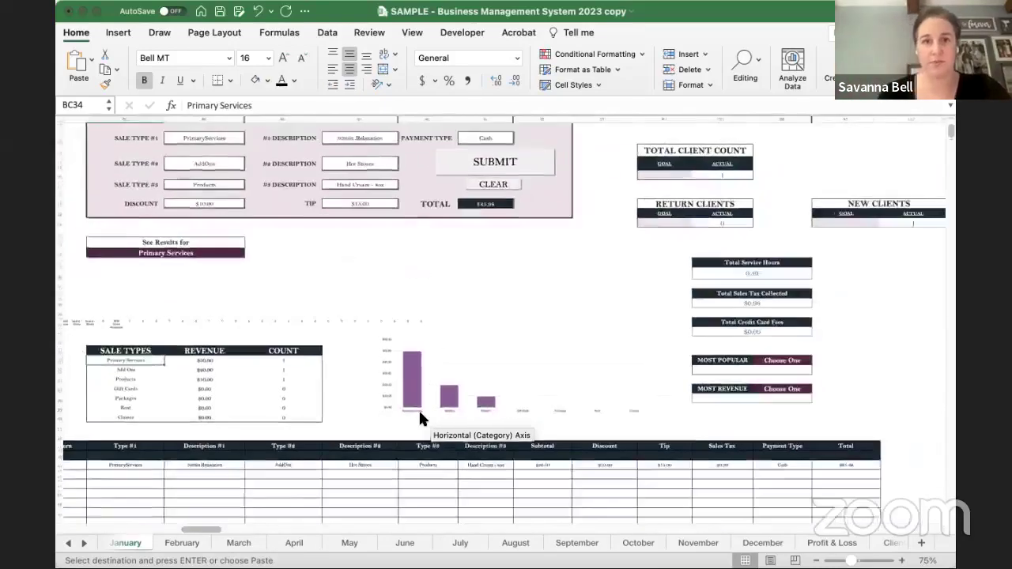
scroll(419, 413, down, 5)
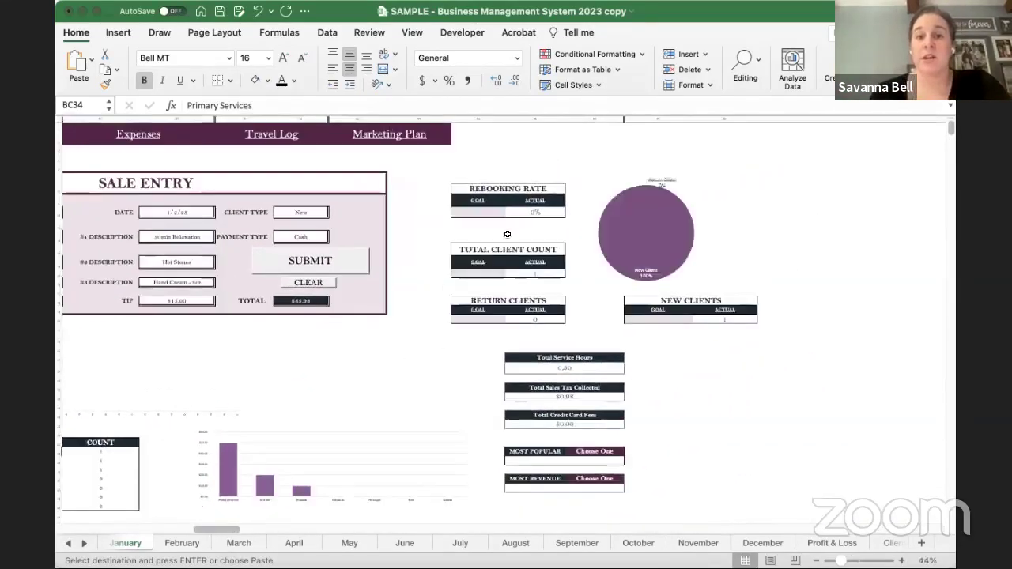
click(536, 210)
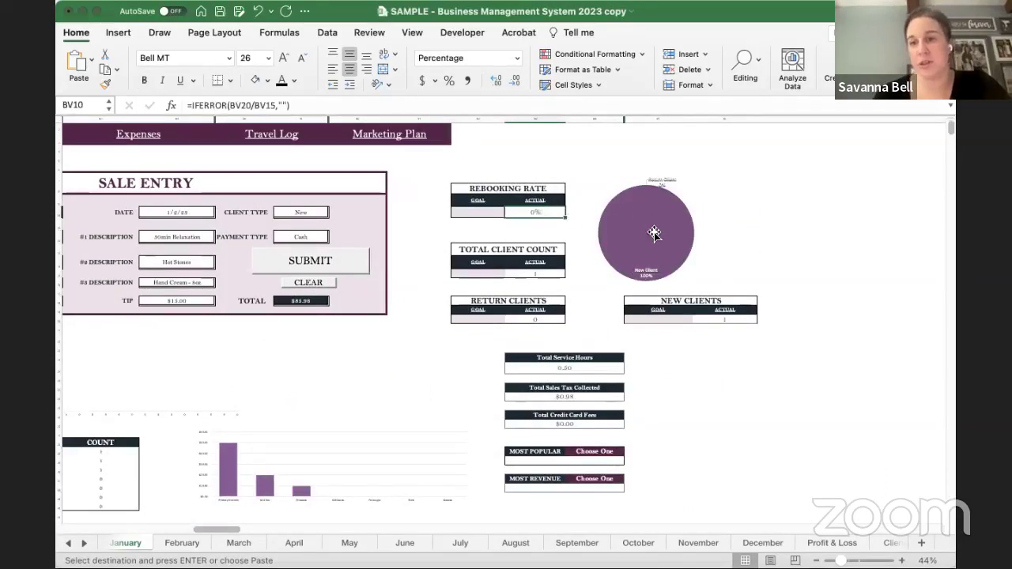
click(544, 274)
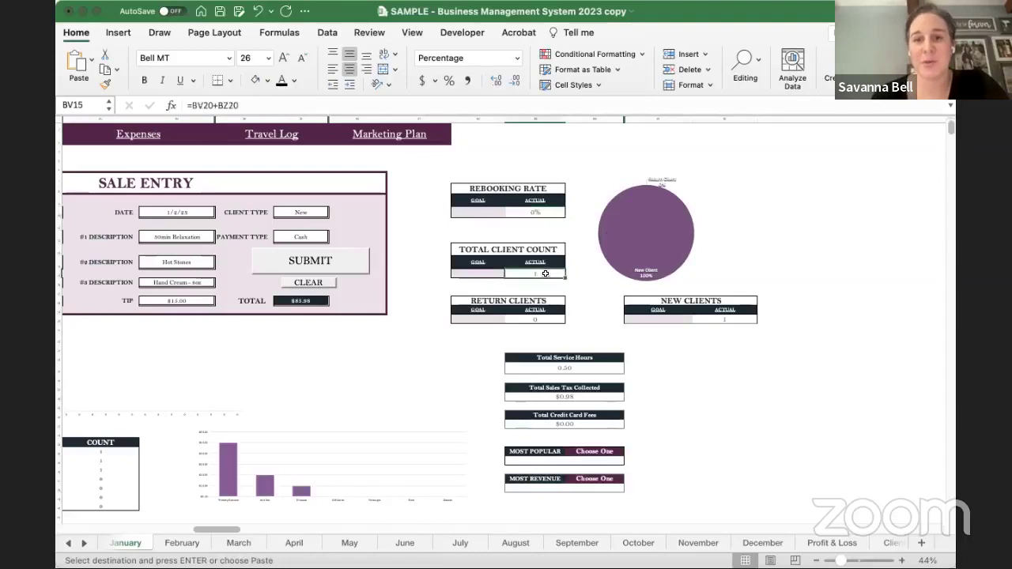
click(545, 321)
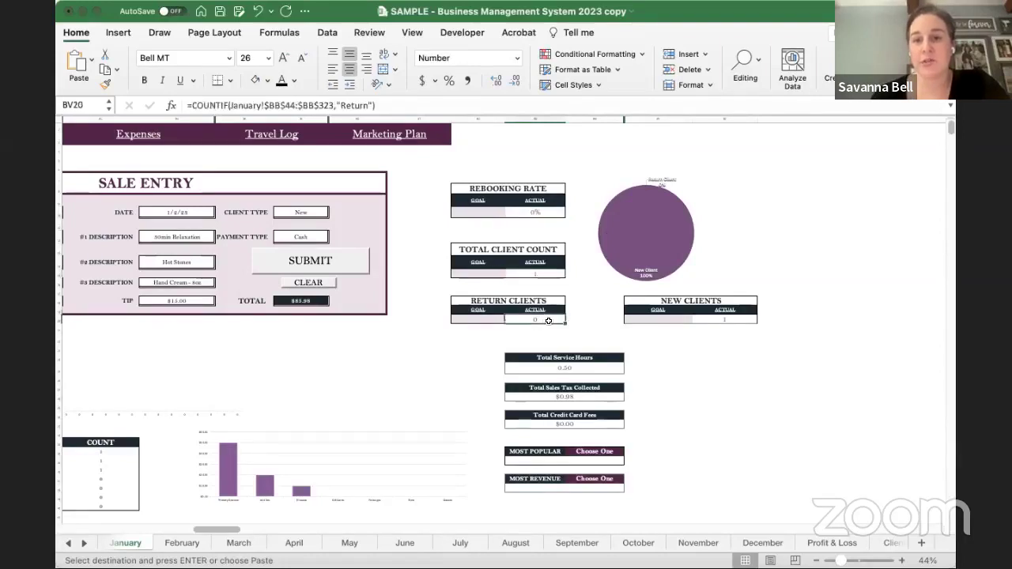
click(744, 322)
click(744, 322)
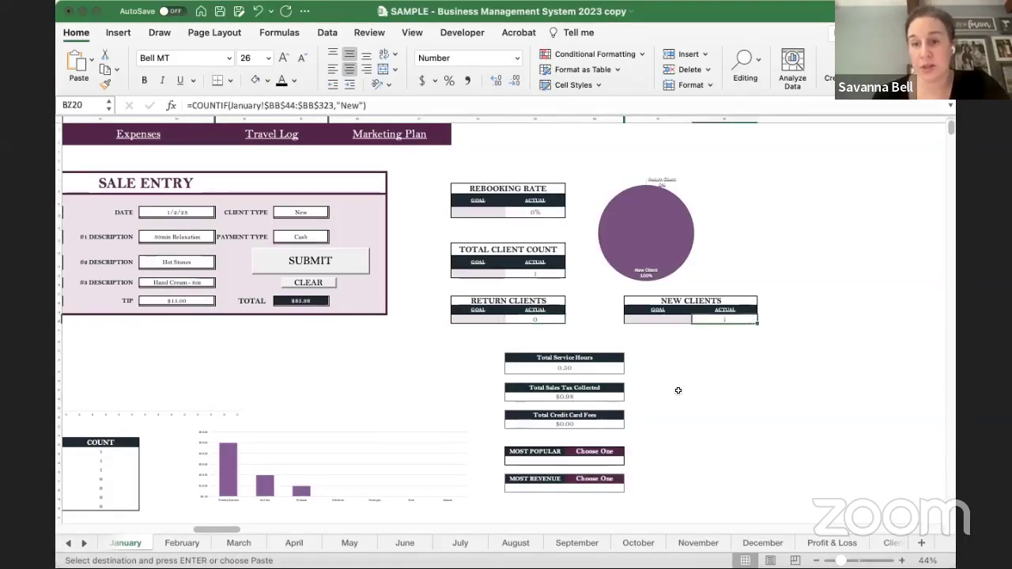
scroll(679, 391, down, 1)
scroll(679, 391, right, 1)
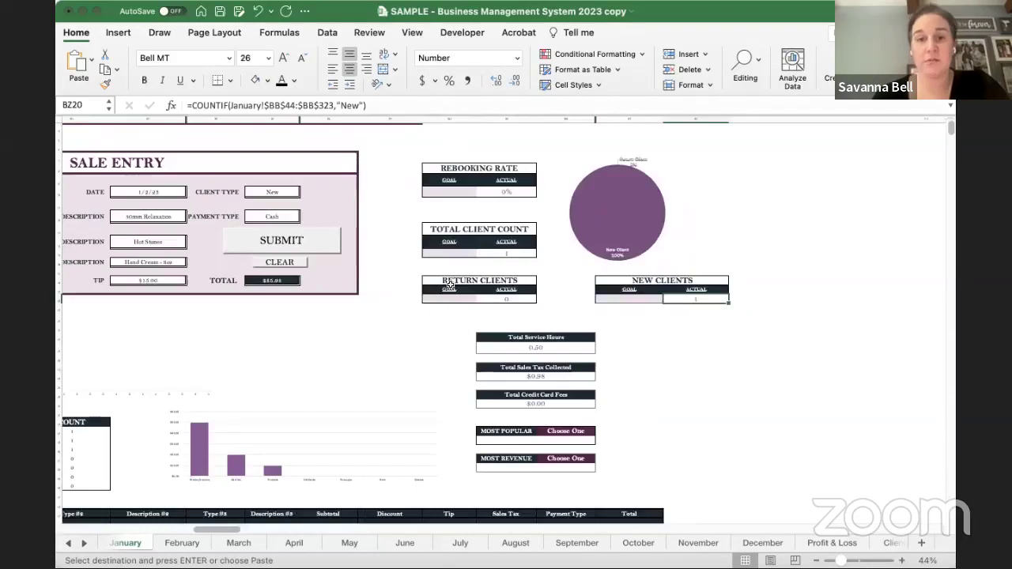
click(610, 299)
click(471, 298)
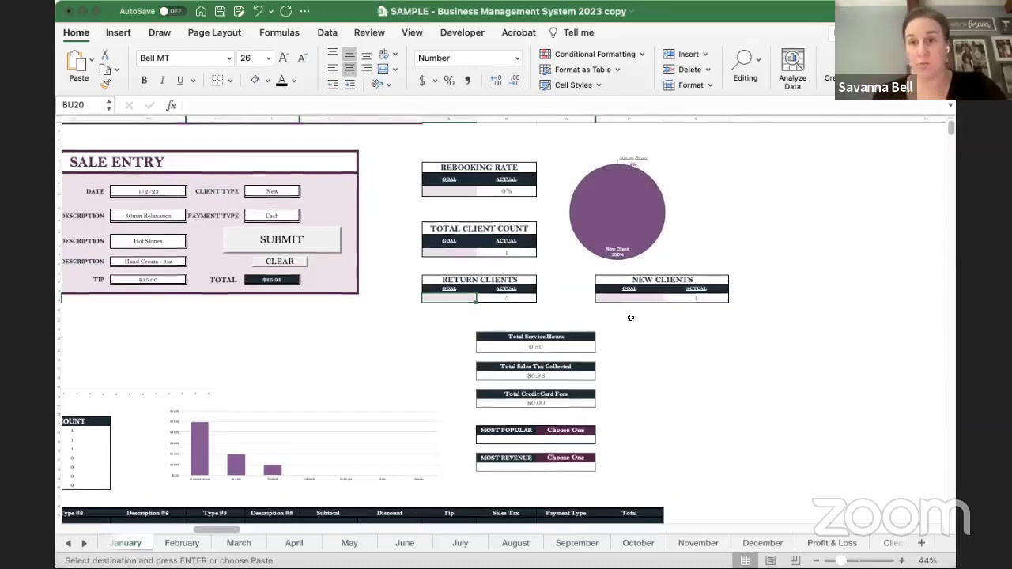
scroll(630, 318, down, 1)
scroll(630, 318, left, 1)
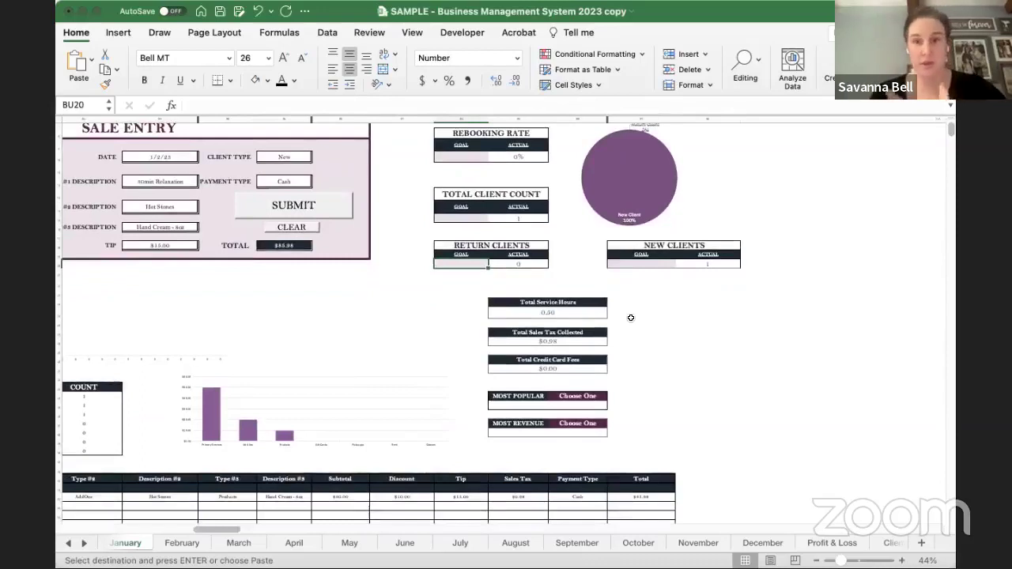
click(566, 311)
click(571, 340)
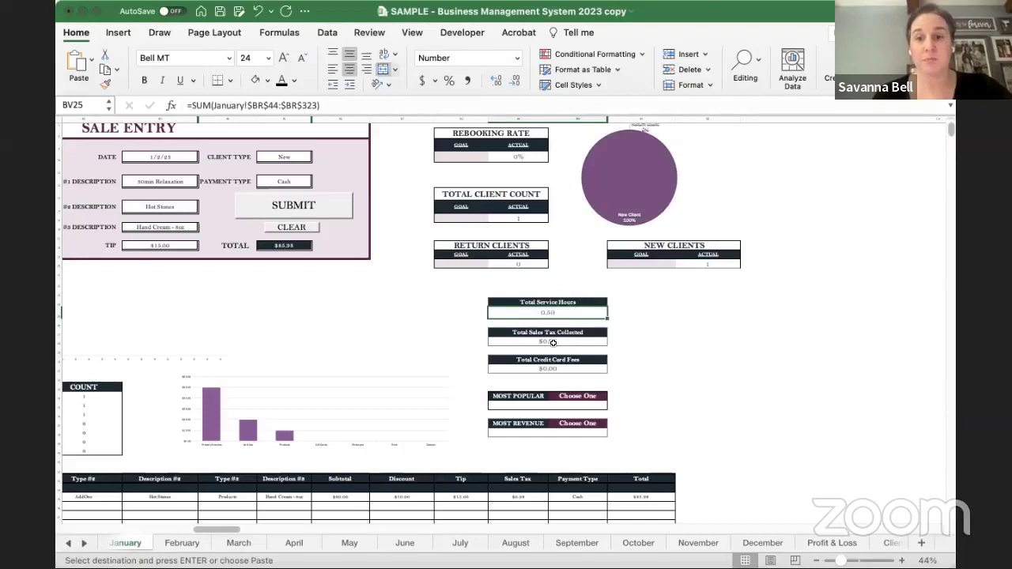
click(553, 341)
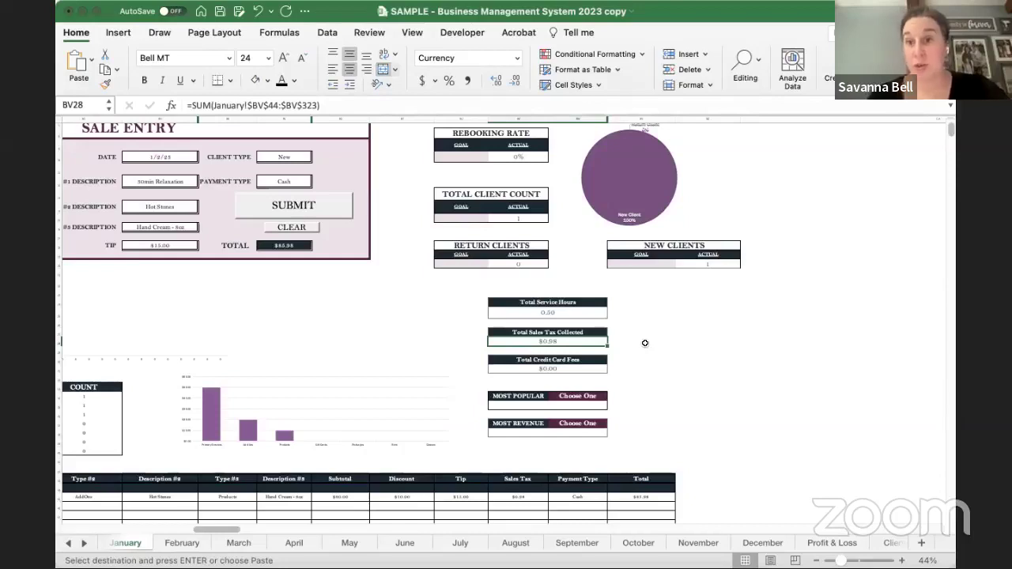
click(569, 368)
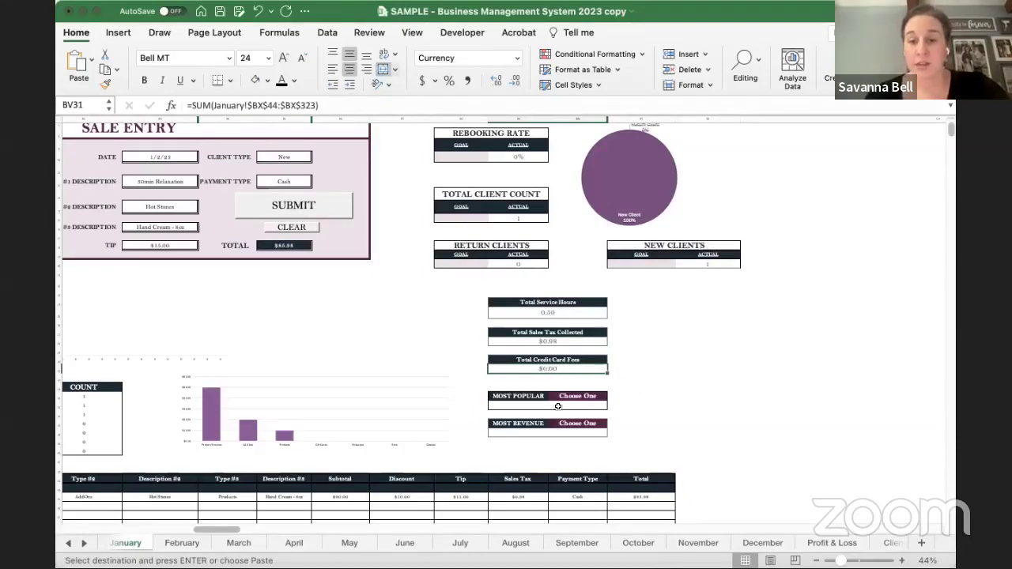
scroll(541, 405, up, 5)
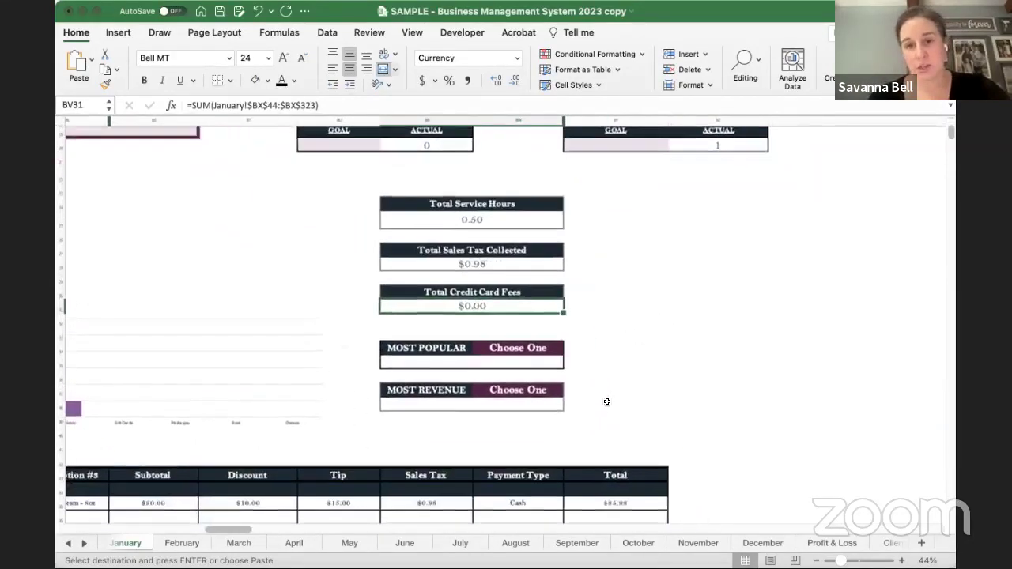
- Try Primary Service, then Add On, as the Most Popular category, inspecting the item formula in between
click(585, 355)
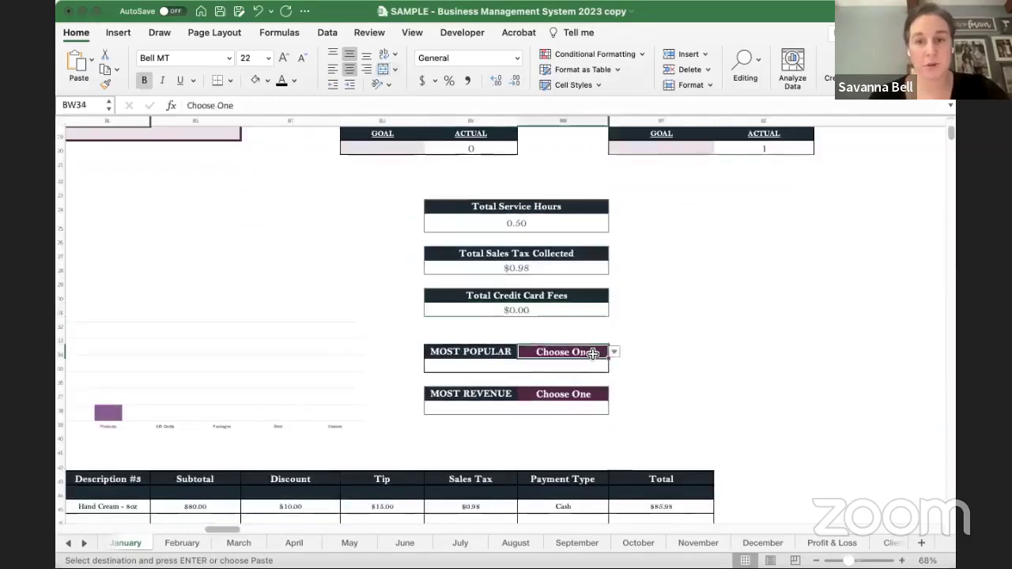
click(613, 356)
click(563, 379)
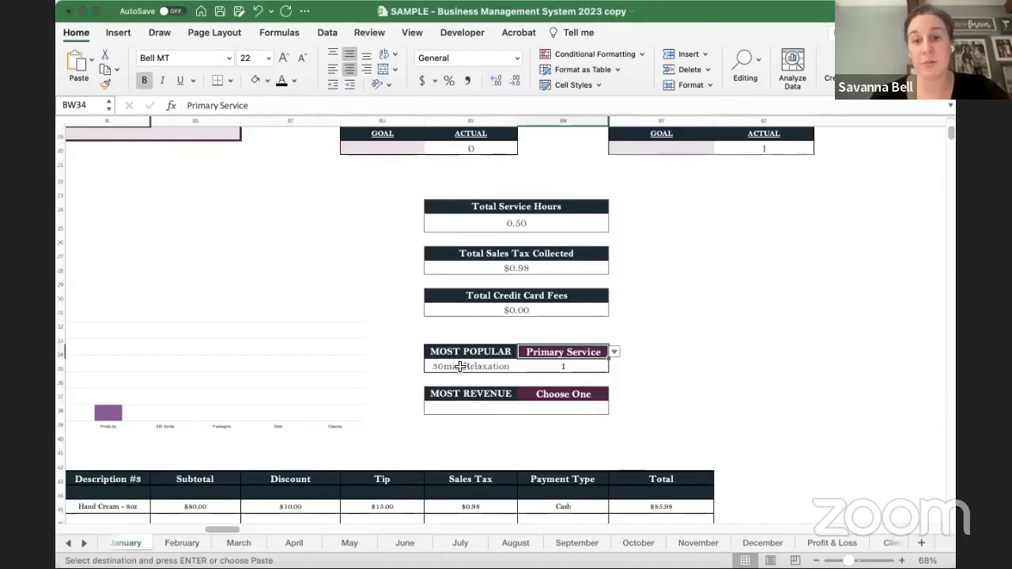
click(460, 366)
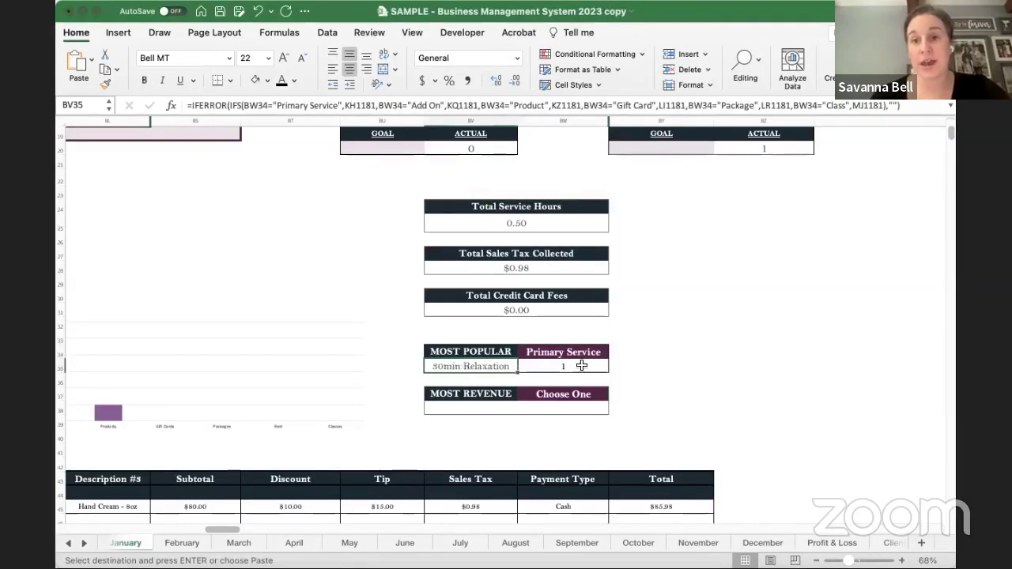
click(585, 352)
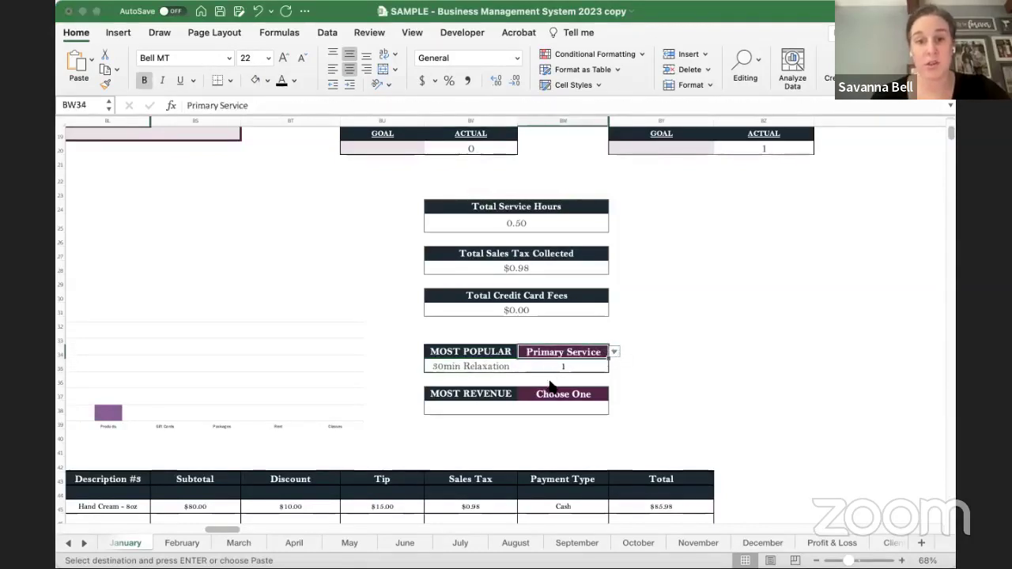
key(alt+Down)
click(583, 392)
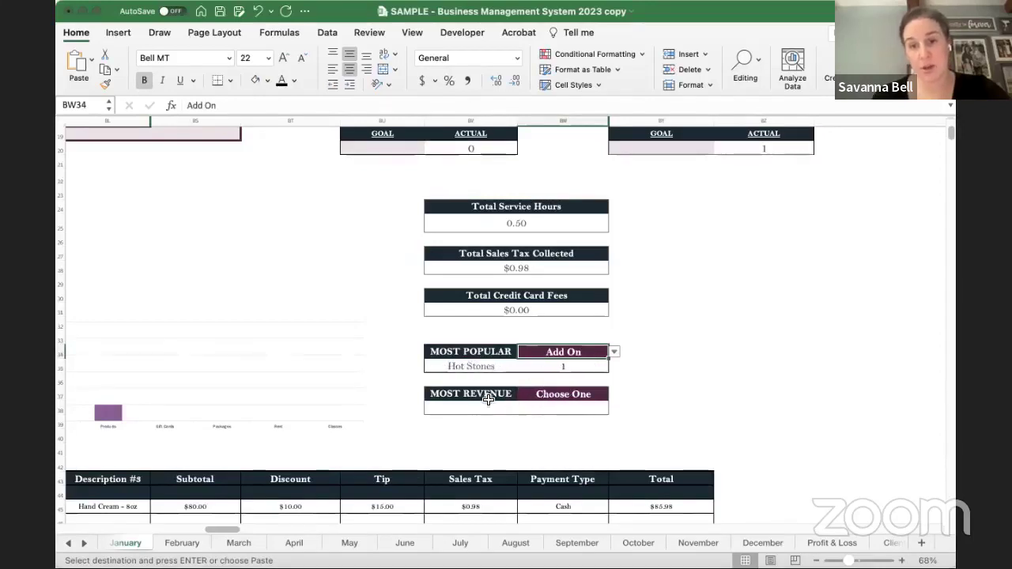
- Reset both the Most Revenue and Most Popular categories to Choose One
click(485, 396)
click(546, 393)
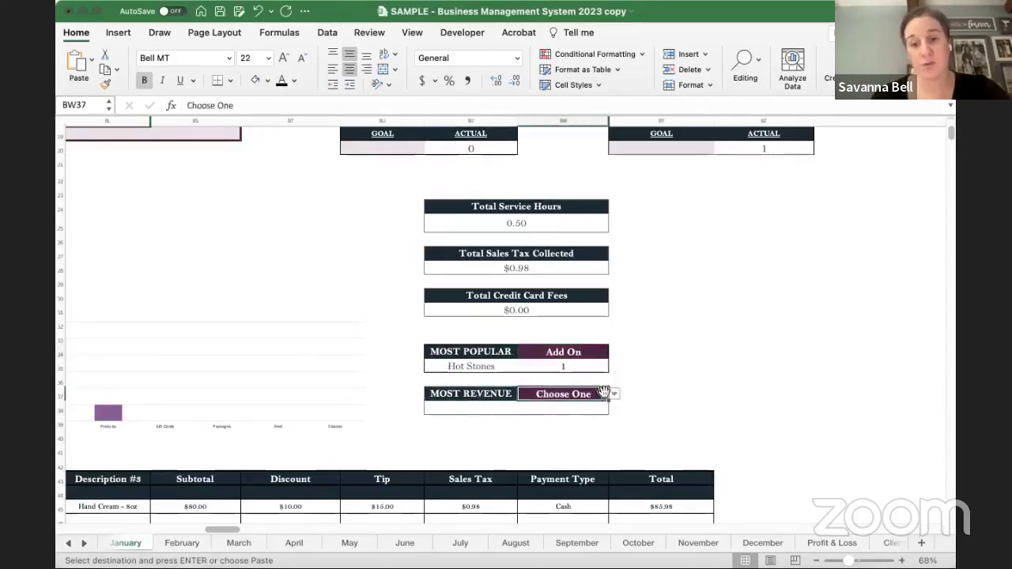
text(Add On)
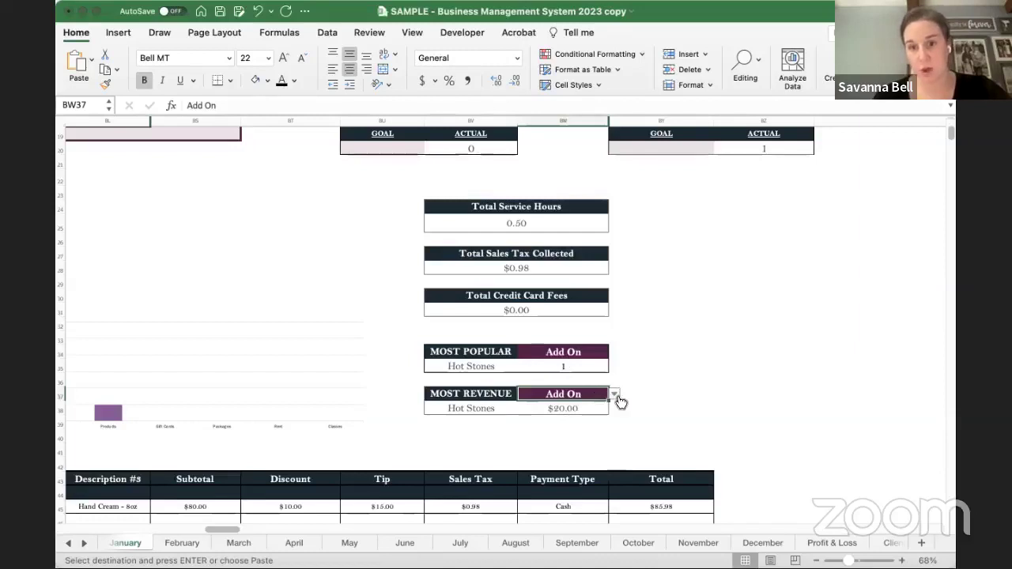
click(616, 397)
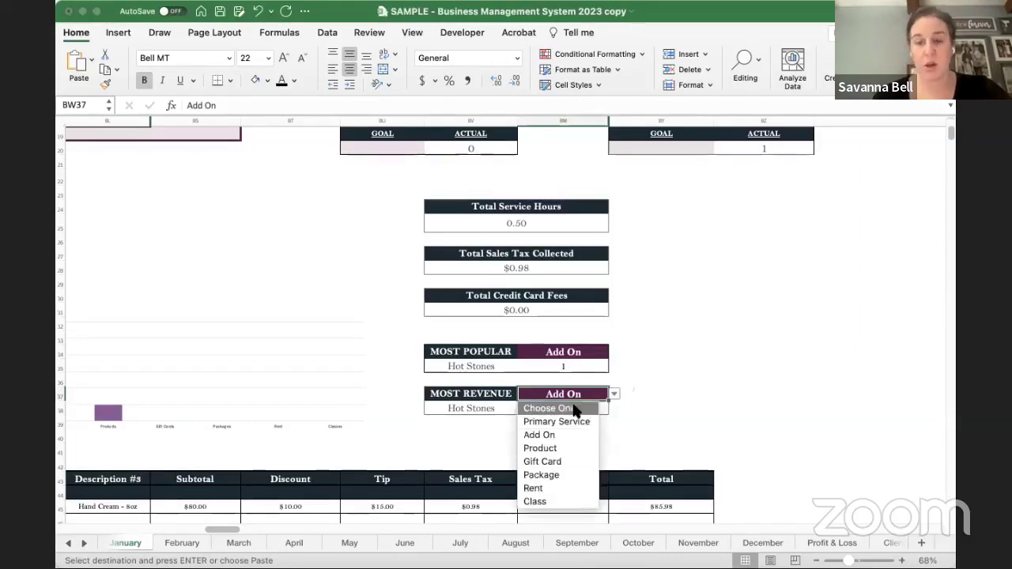
click(576, 411)
click(593, 352)
click(614, 352)
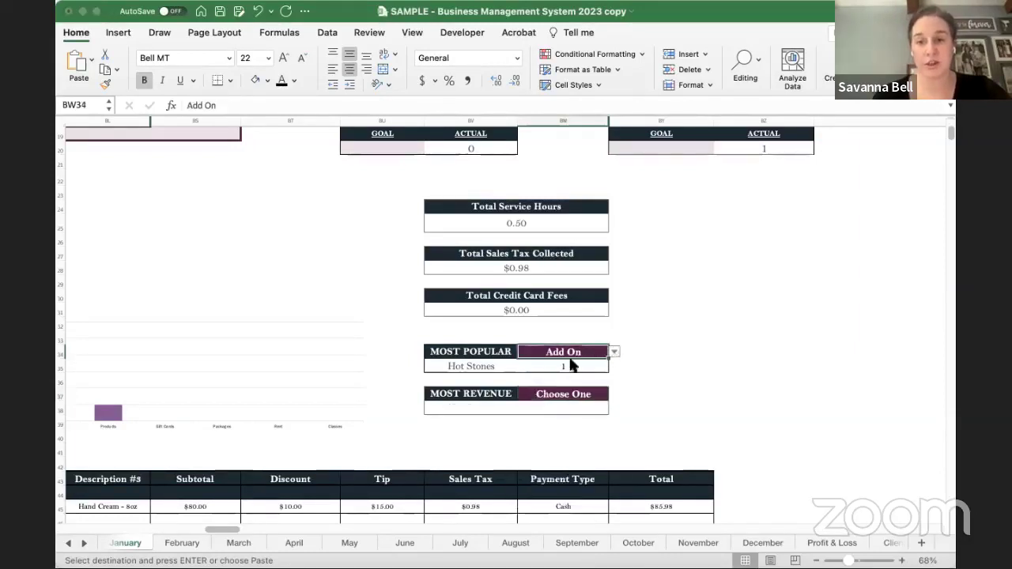
click(562, 365)
- Scroll to the Sale Entry form and change Sale Type #2 to GiftCards
scroll(532, 363, left, 10)
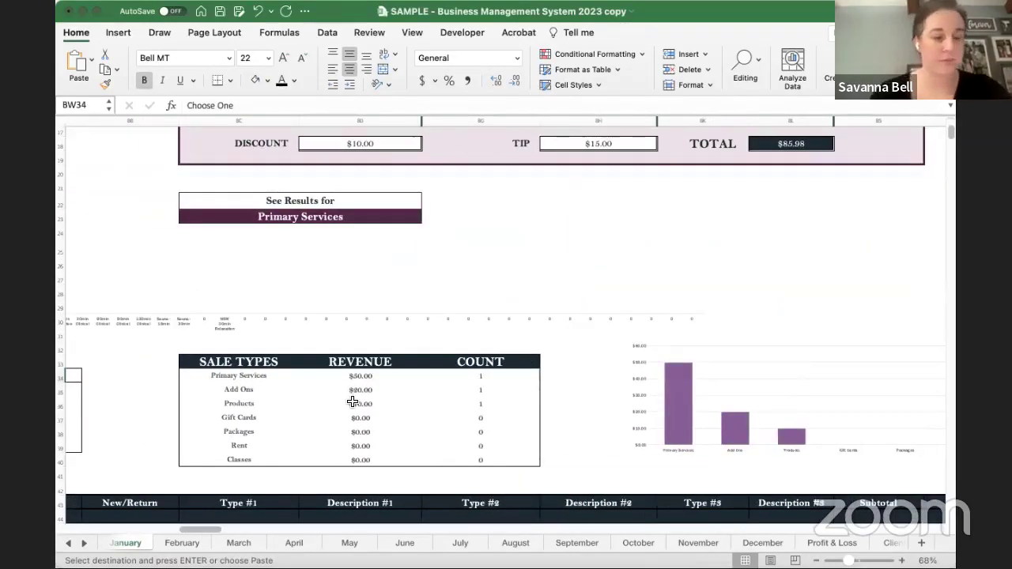
scroll(352, 402, down, 5)
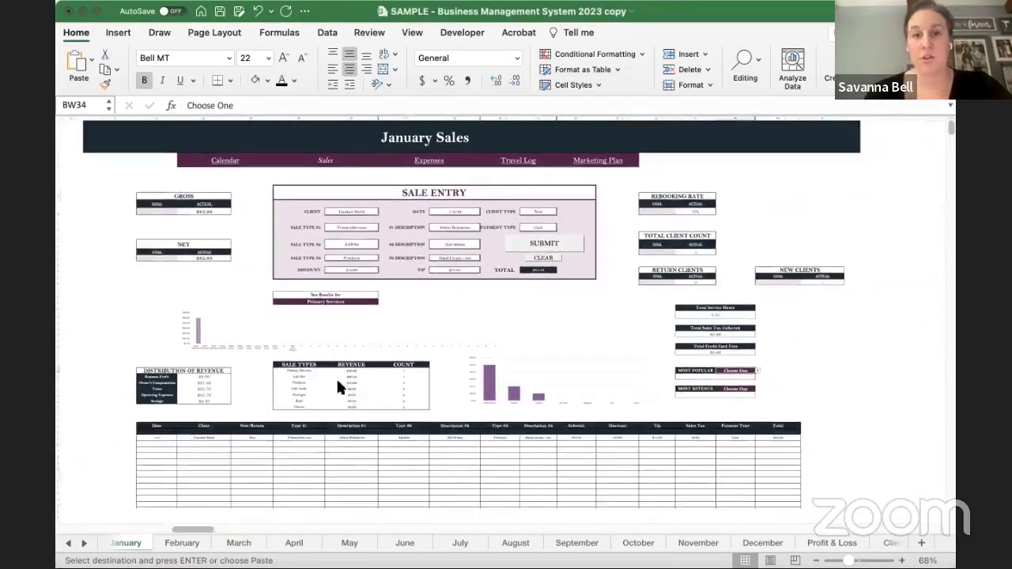
scroll(336, 382, down, 3)
scroll(419, 269, up, 3)
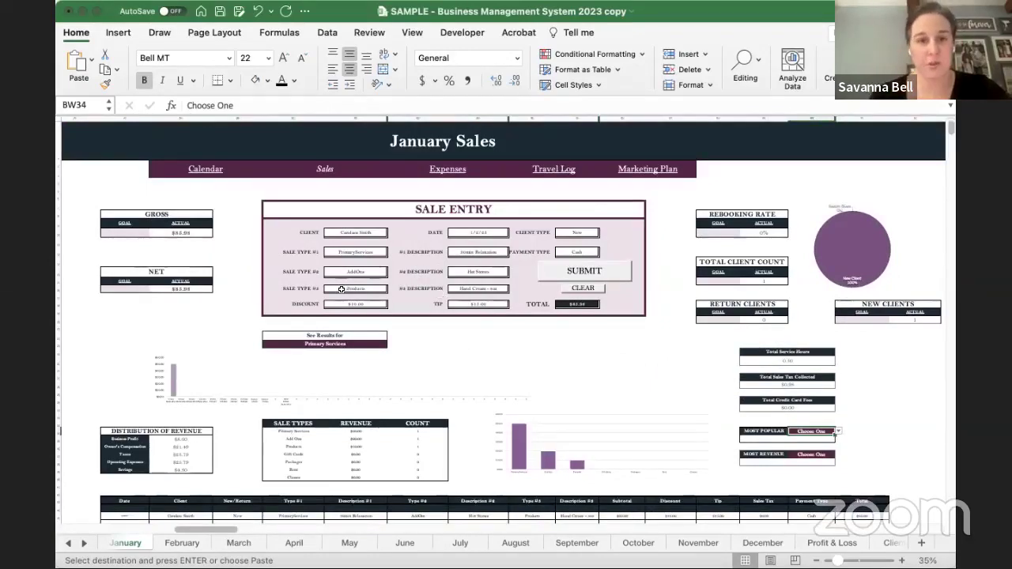
click(363, 271)
scroll(372, 273, up, 2)
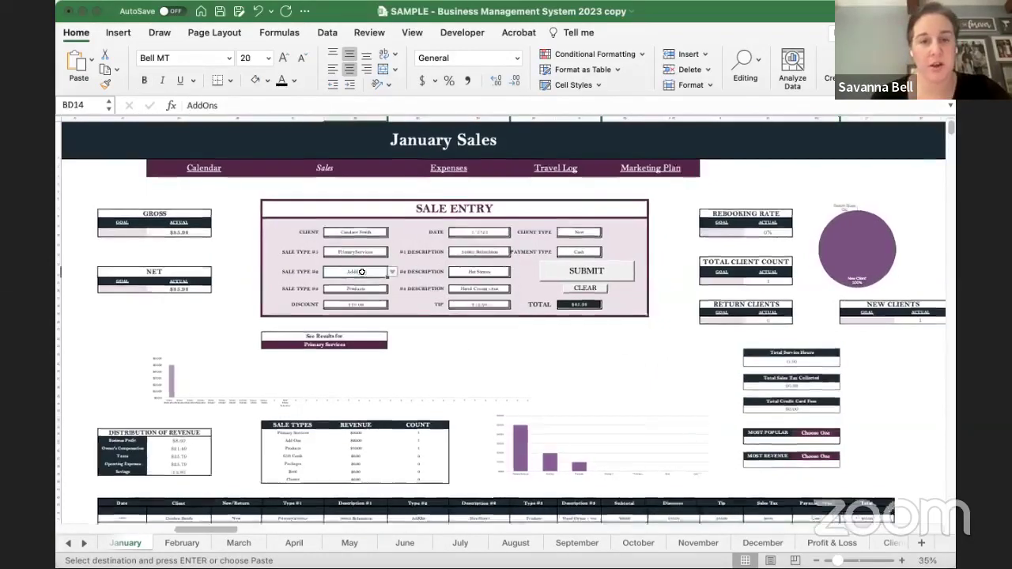
scroll(393, 281, up, 2)
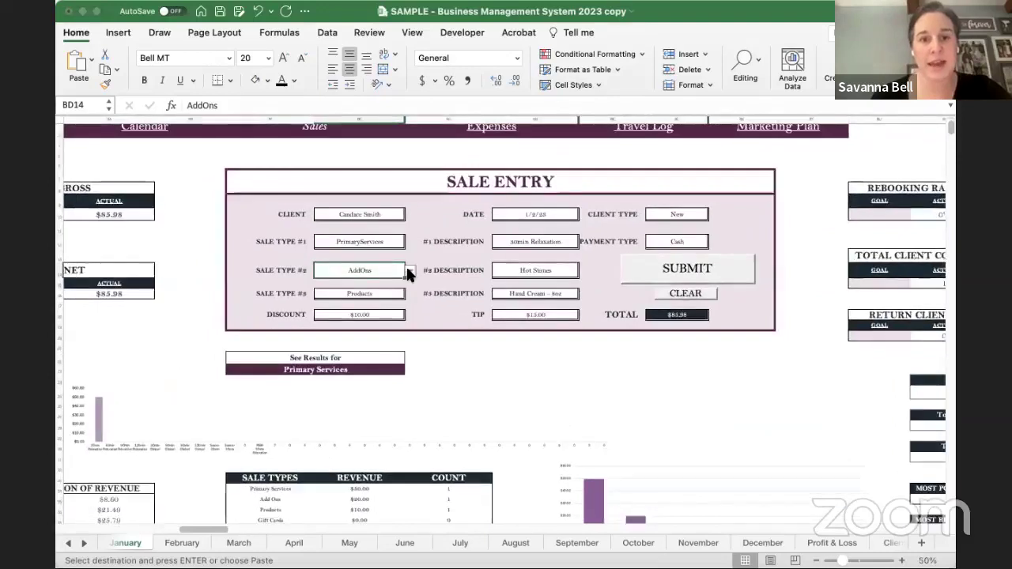
click(410, 271)
click(355, 326)
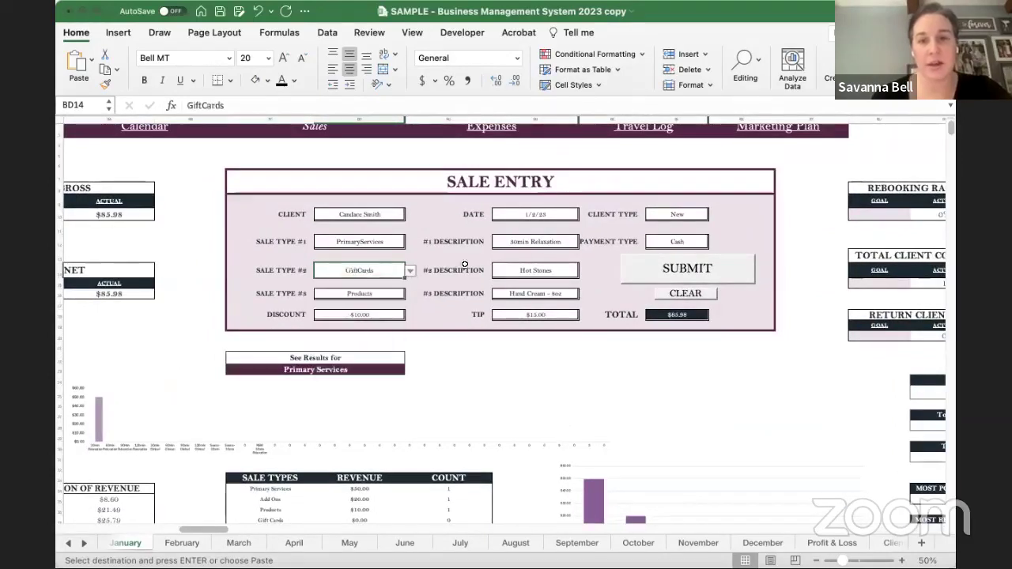
- Set the #2 description to $50 Gift Card and submit the sale
click(551, 273)
click(583, 271)
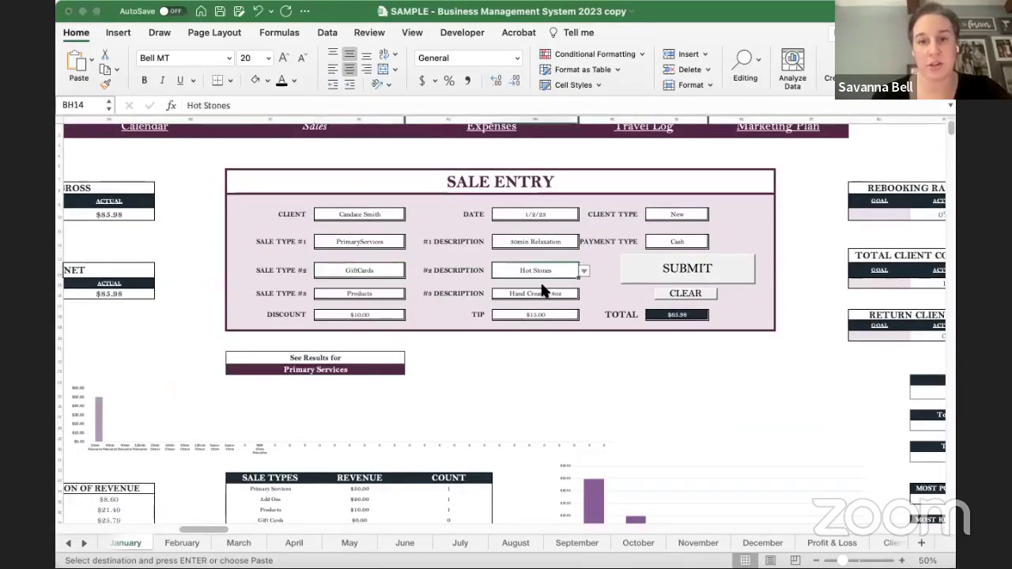
click(543, 290)
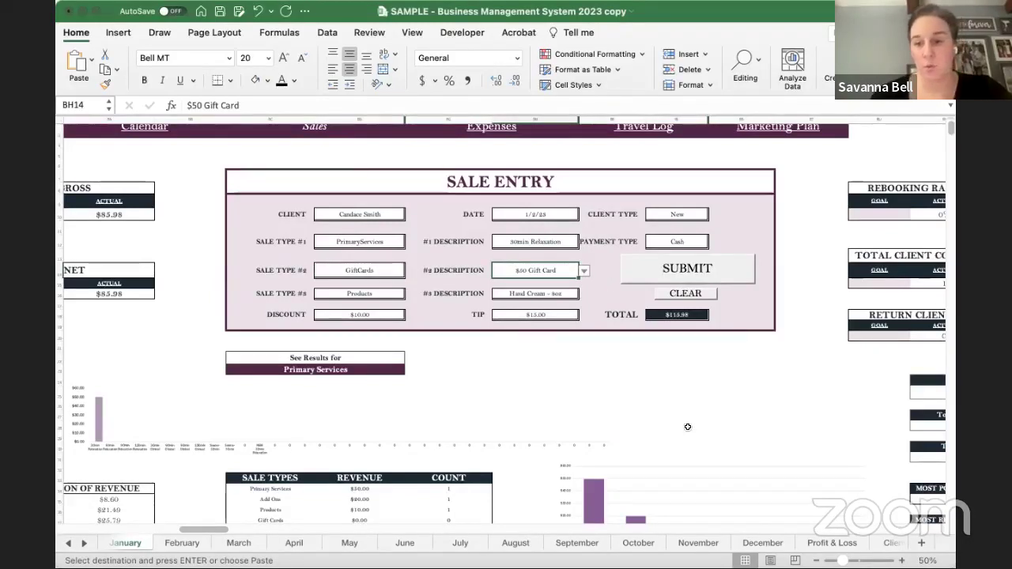
click(686, 269)
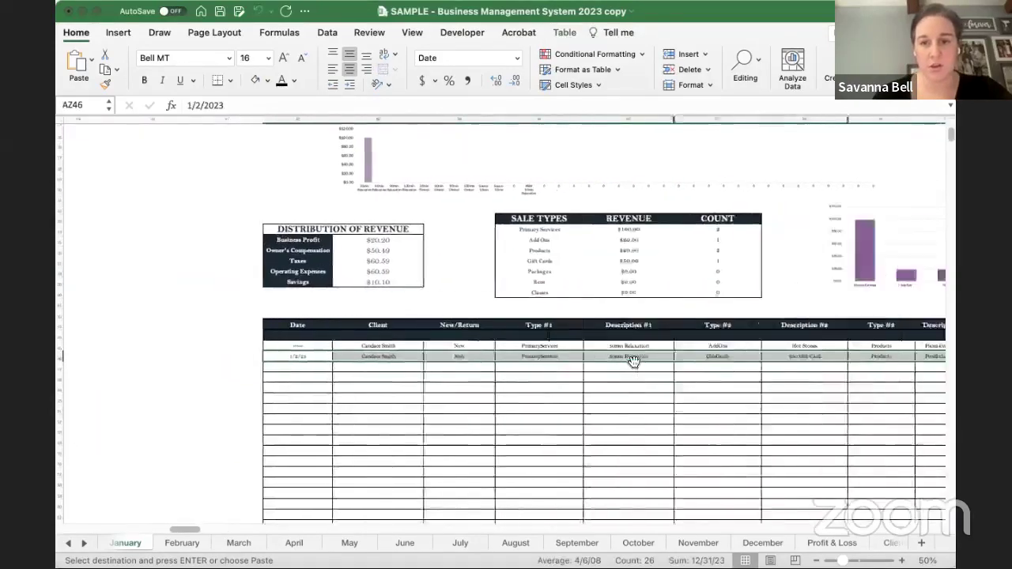
- Return to the top of the January sheet via the Calendar link and go to Gift Cards
scroll(633, 360, right, 10)
scroll(634, 360, up, 5)
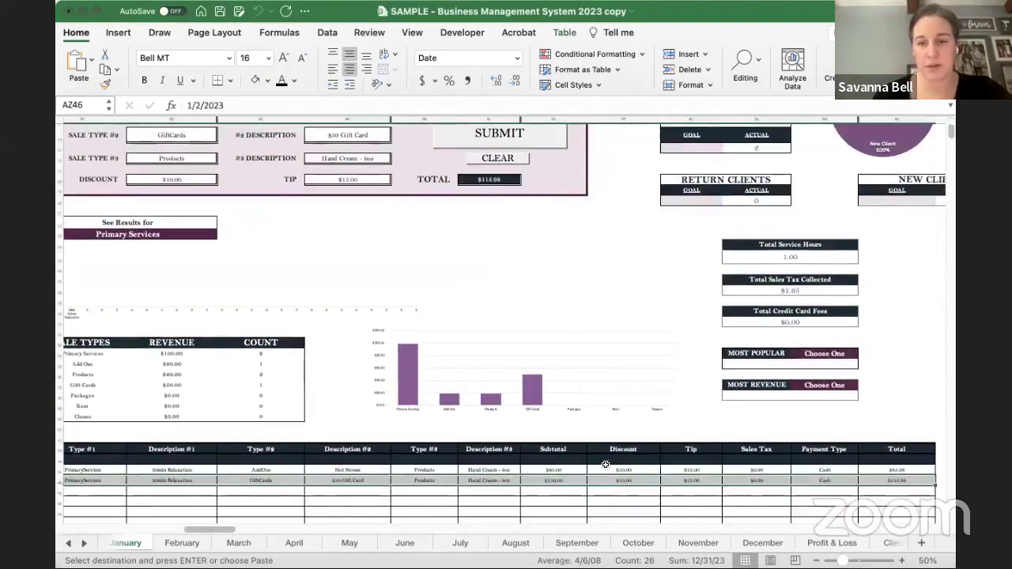
scroll(606, 468, up, 5)
scroll(609, 470, left, 3)
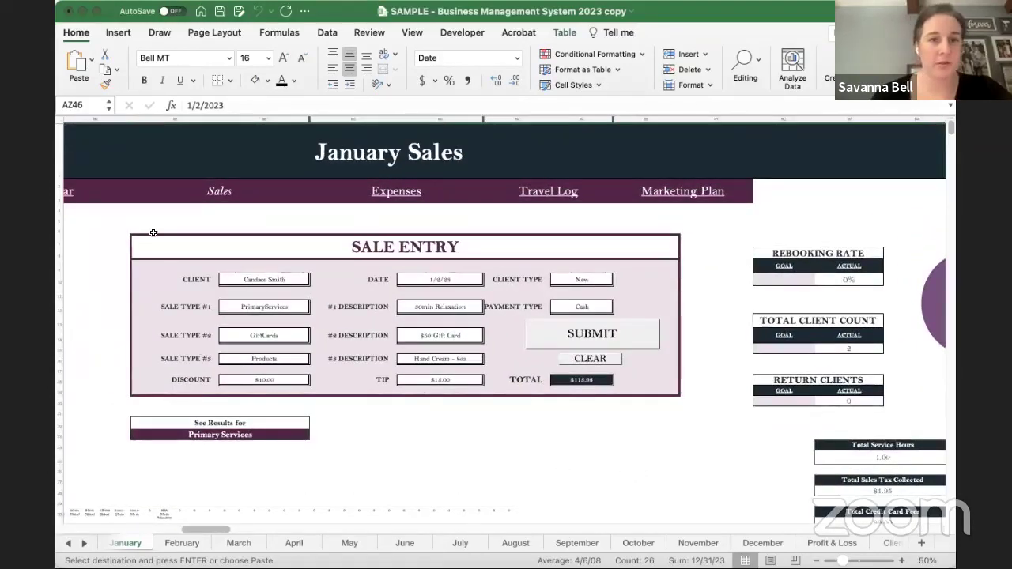
scroll(152, 233, left, 4)
click(129, 190)
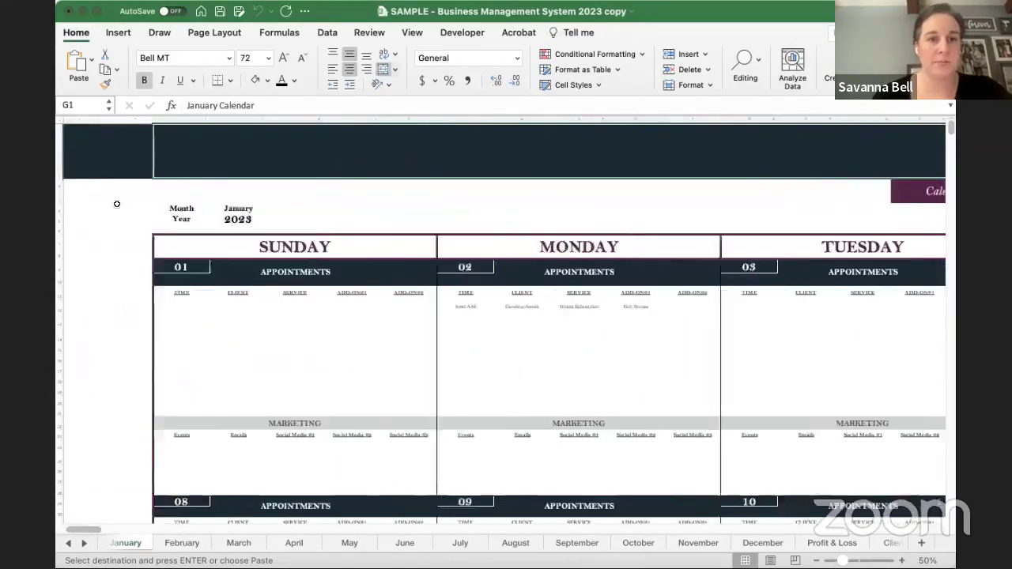
scroll(116, 204, left, 3)
click(102, 267)
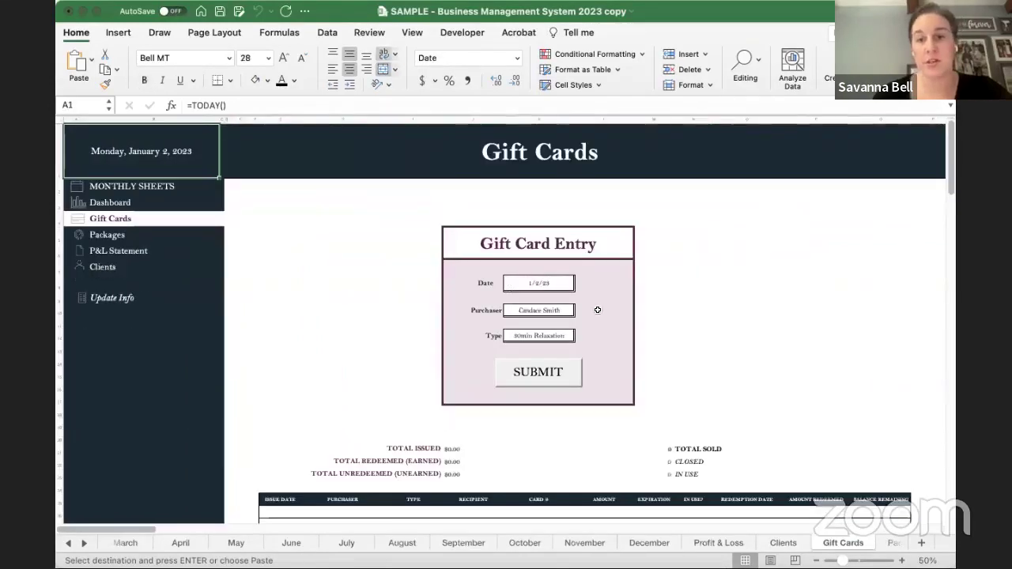
- Submit the Gift Card Entry form and end the resulting VBA macro error
scroll(554, 316, up, 3)
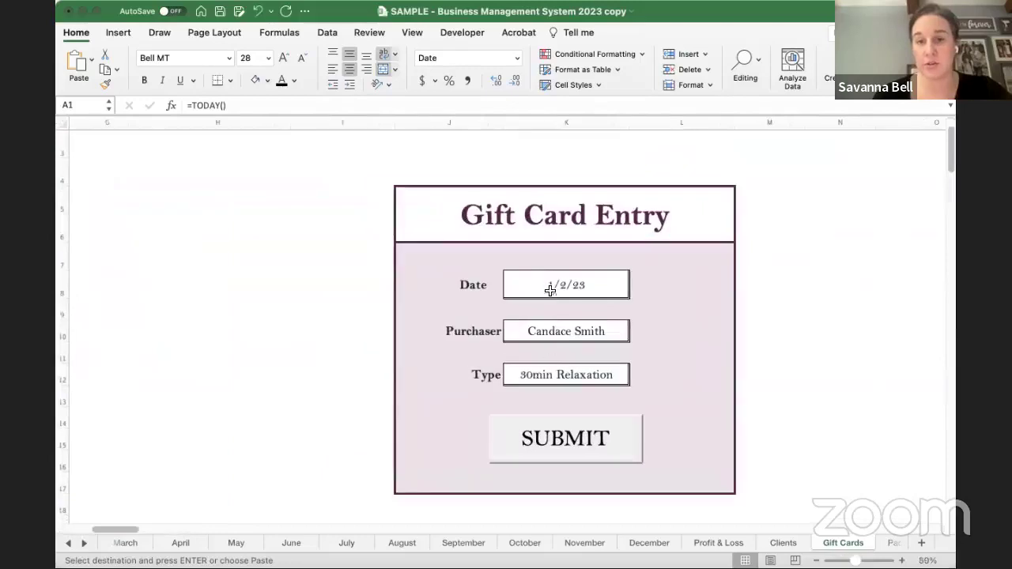
scroll(549, 341, down, 3)
scroll(549, 341, down, 2)
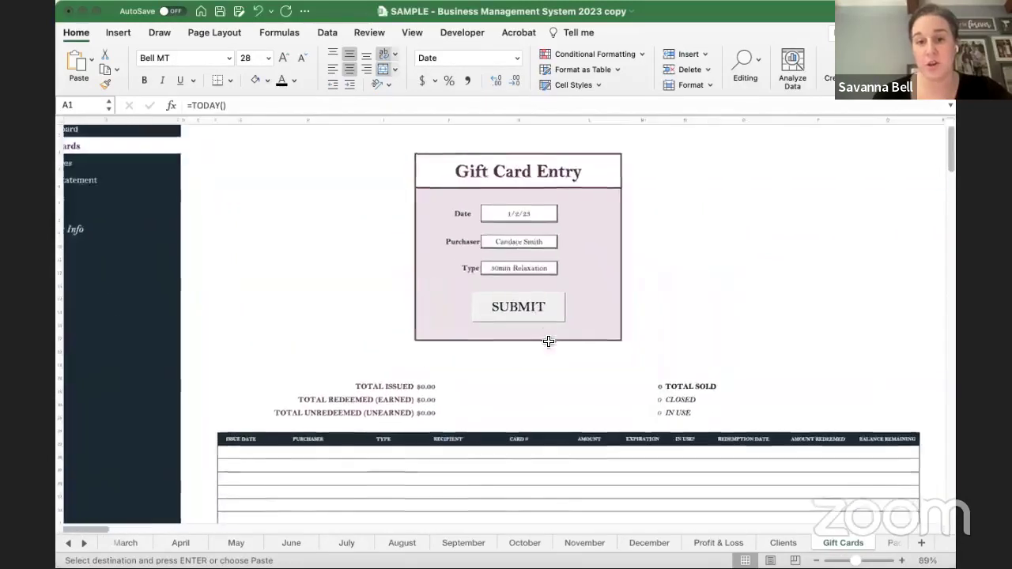
scroll(511, 304, down, 4)
click(510, 302)
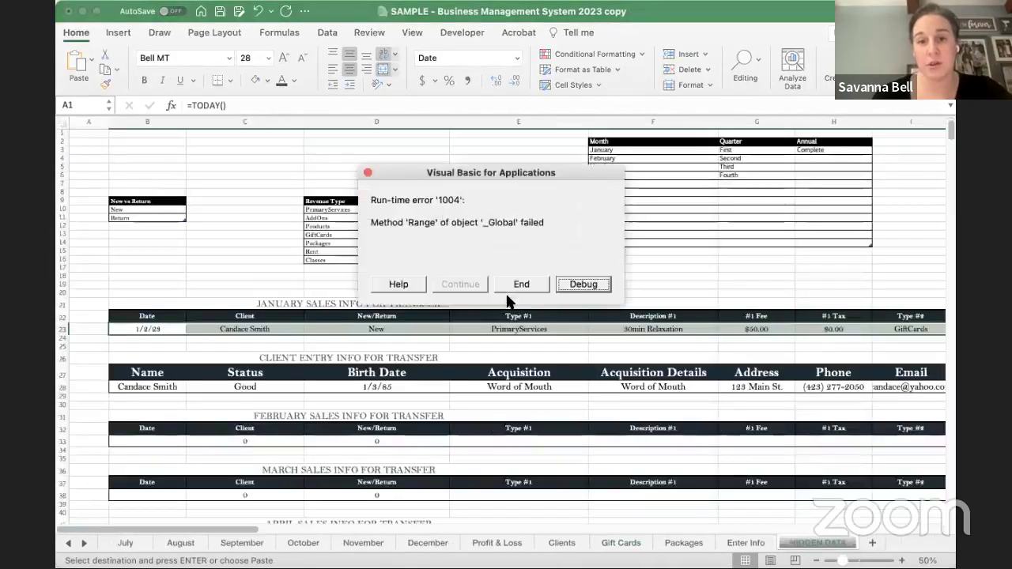
click(520, 284)
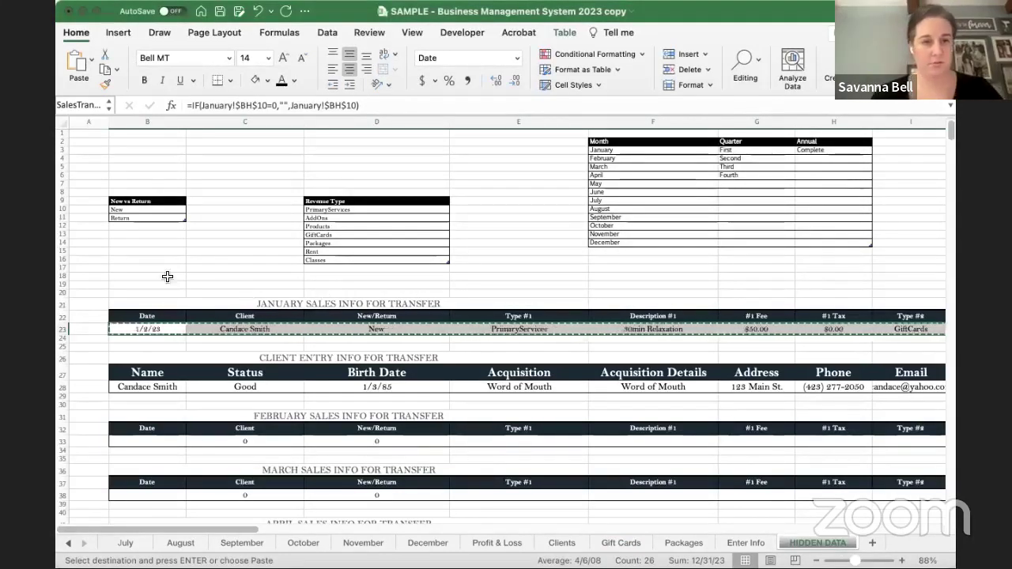
- Switch to the January sheet from the sheet tabs, then navigate back to Gift Cards
click(68, 544)
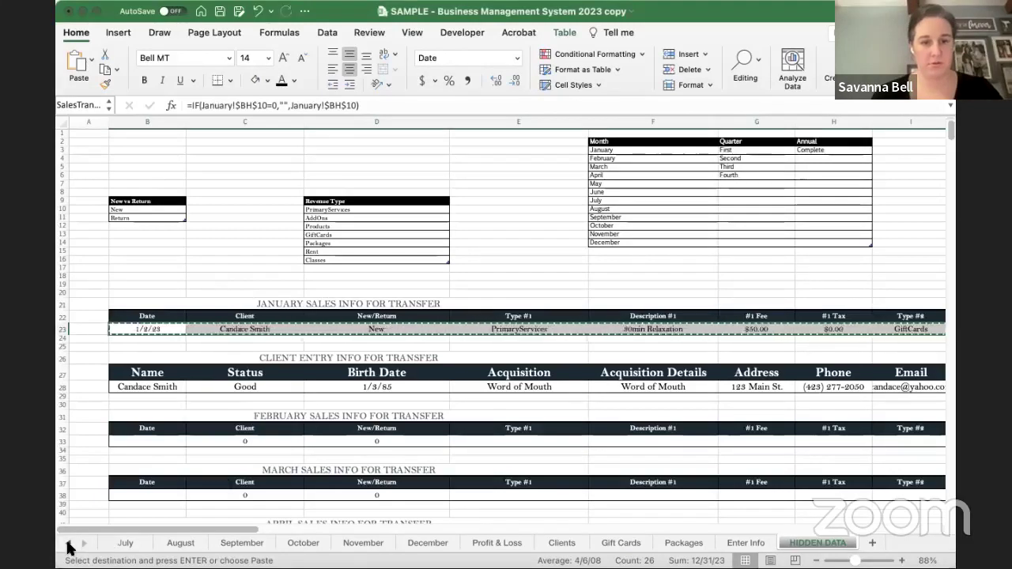
click(68, 543)
click(68, 543)
click(190, 543)
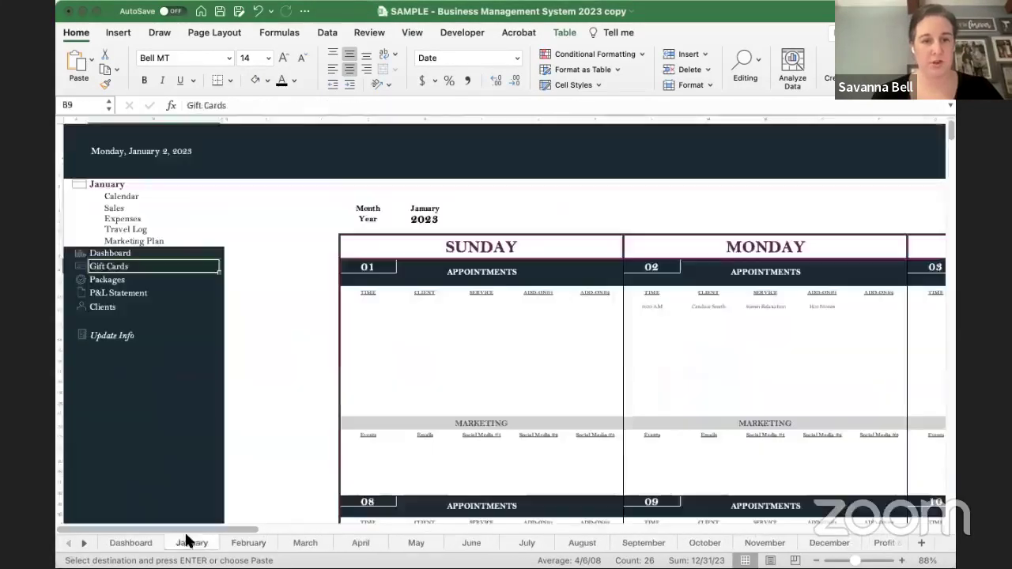
scroll(447, 340, right, 10)
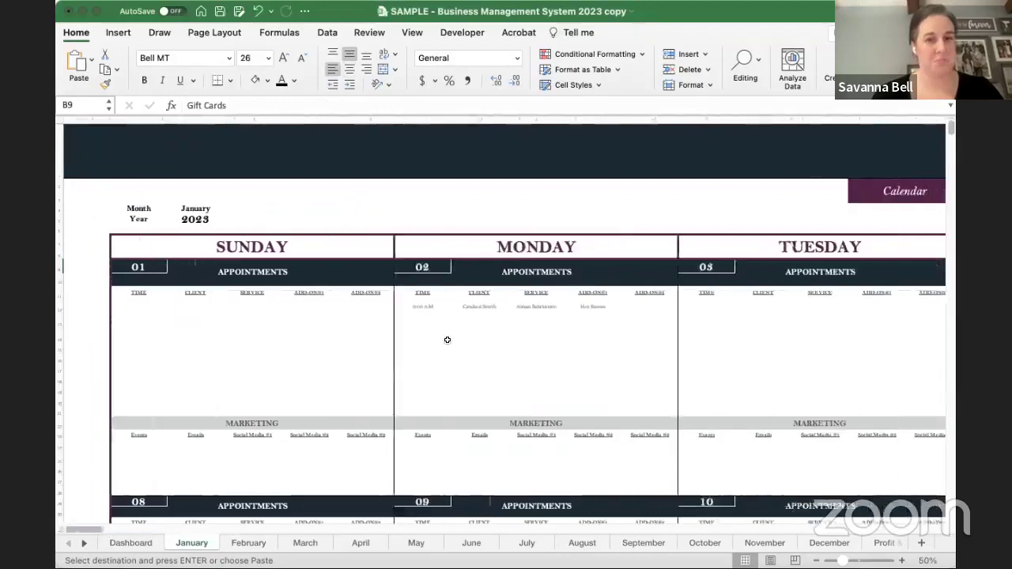
scroll(203, 374, left, 10)
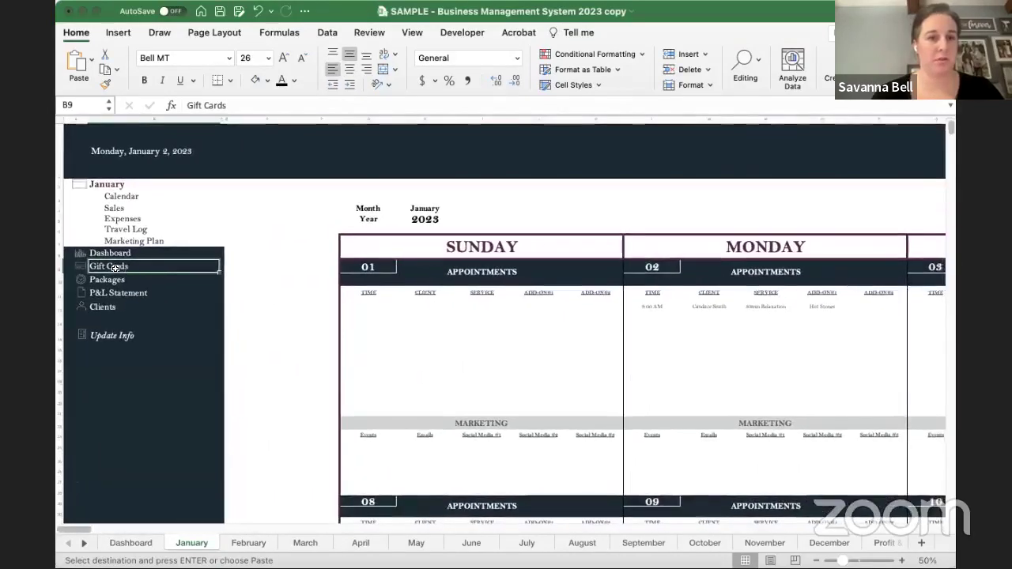
click(118, 265)
scroll(310, 365, down, 5)
scroll(310, 365, right, 1)
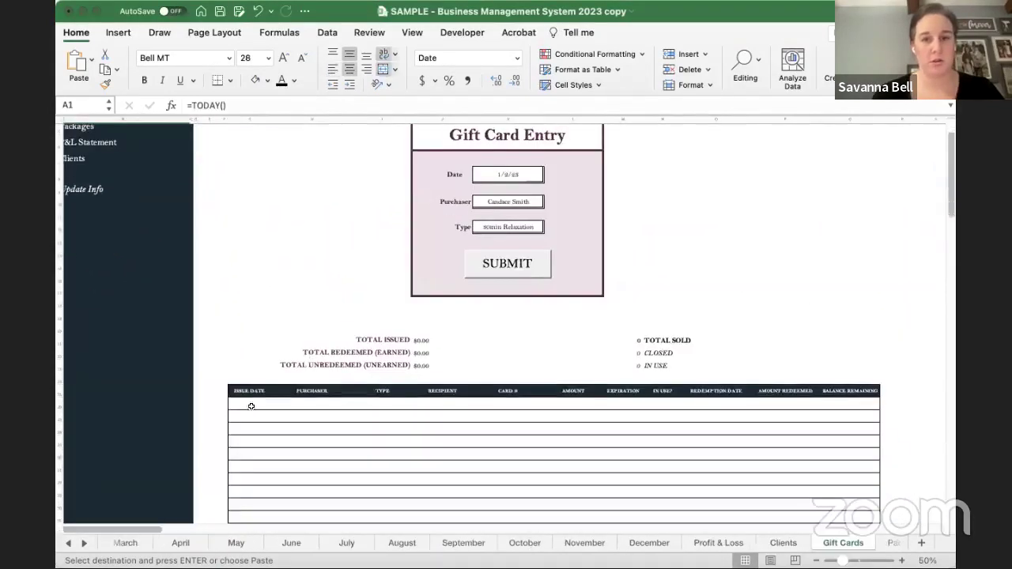
- Select the gift card table's first row, resubmit the entry, and end the macro error again
click(235, 404)
scroll(545, 372, up, 3)
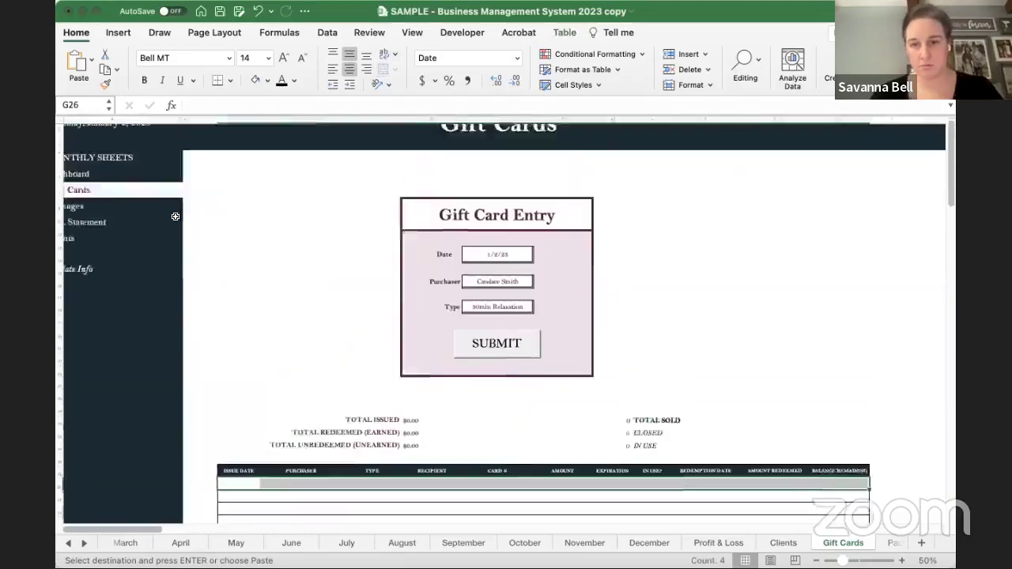
scroll(545, 372, right, 1)
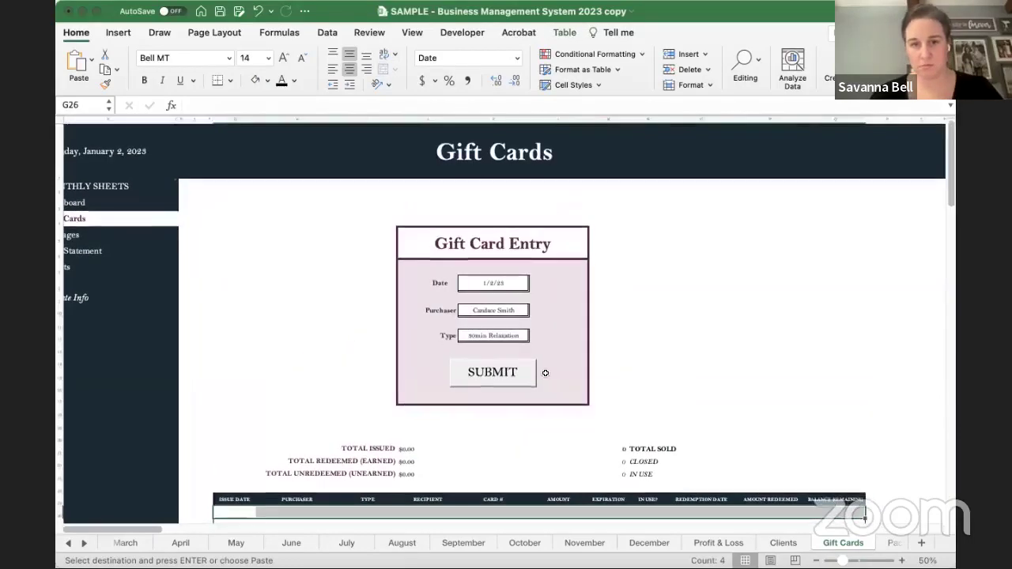
click(493, 373)
click(522, 282)
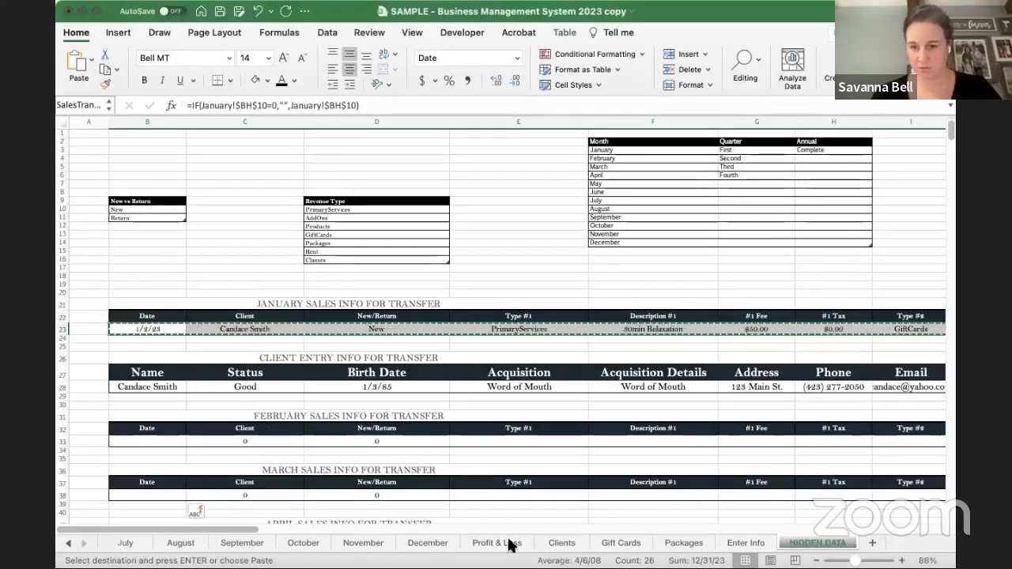
- Visit the Clients sheet, then return to Gift Cards to check the new 1/2/23 rows
click(68, 544)
click(68, 543)
click(68, 544)
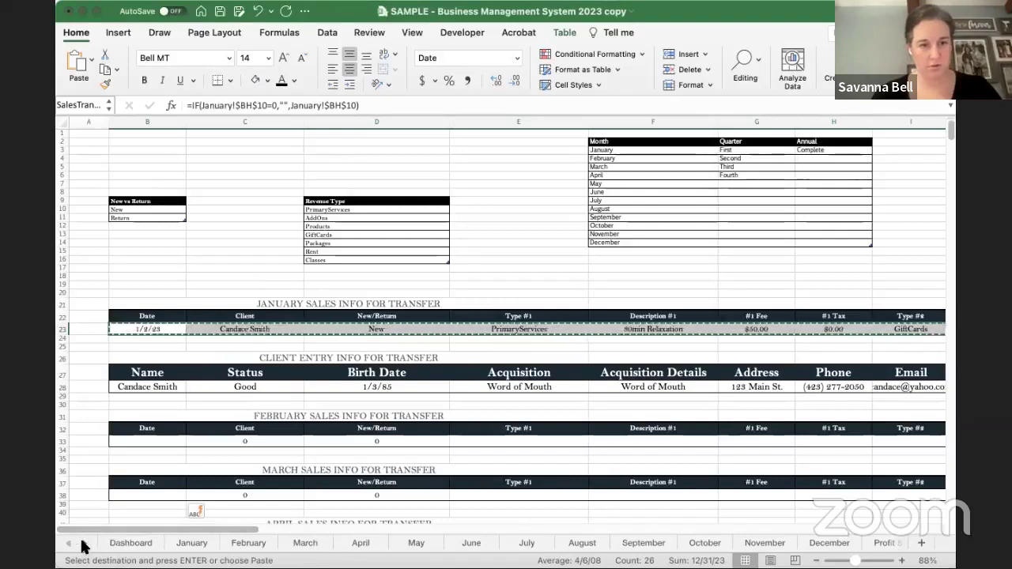
click(84, 544)
click(884, 544)
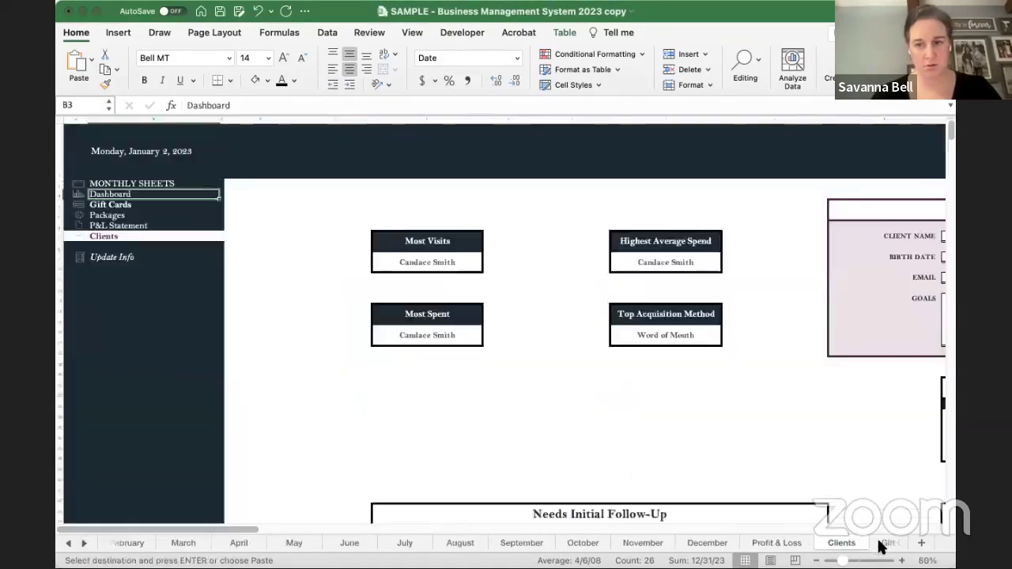
click(885, 543)
scroll(298, 252, down, 3)
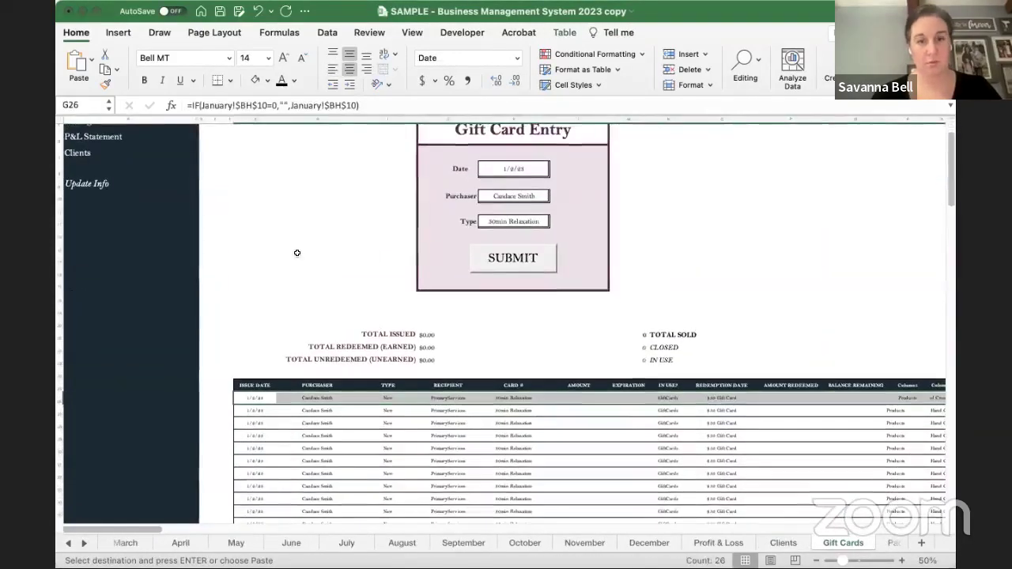
scroll(294, 324, up, 3)
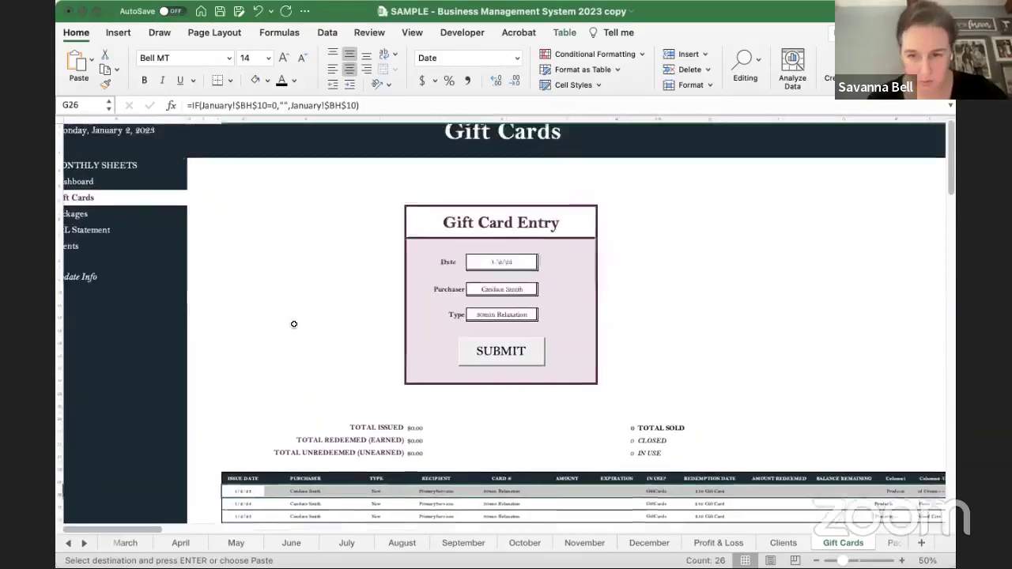
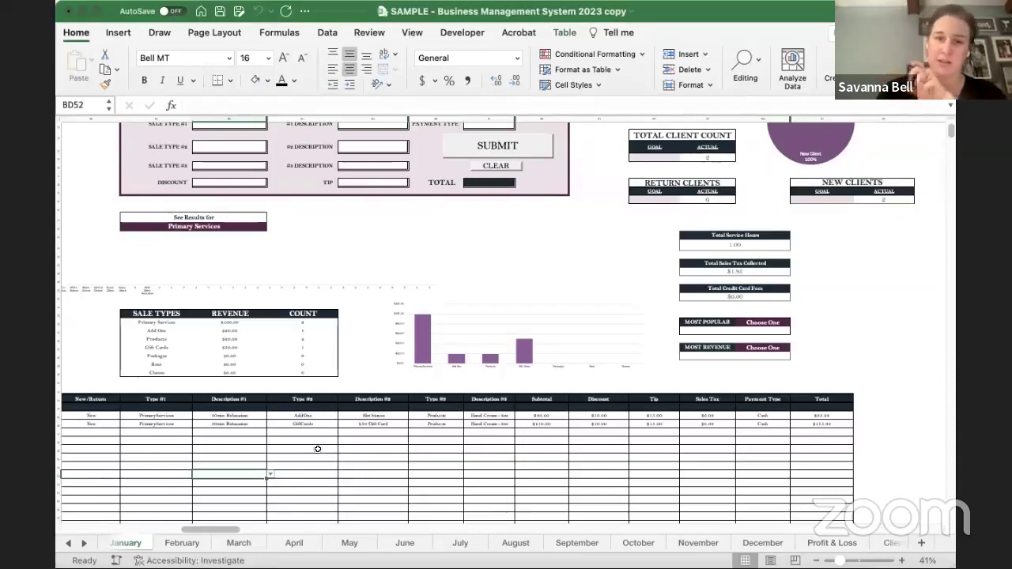
- Scroll right on the January sheet to the Expenses form and select its Company cell
click(297, 458)
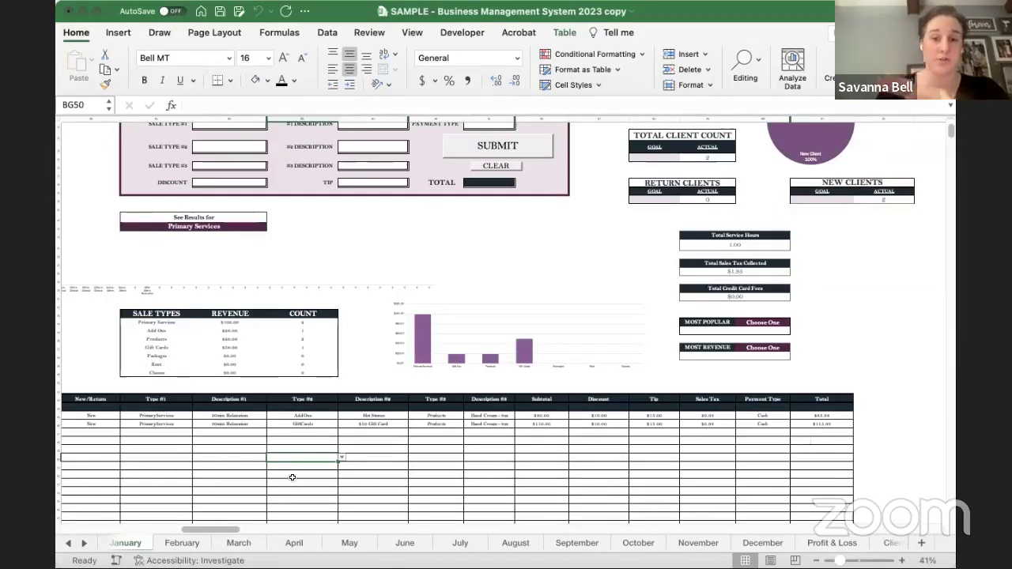
scroll(292, 478, up, 5)
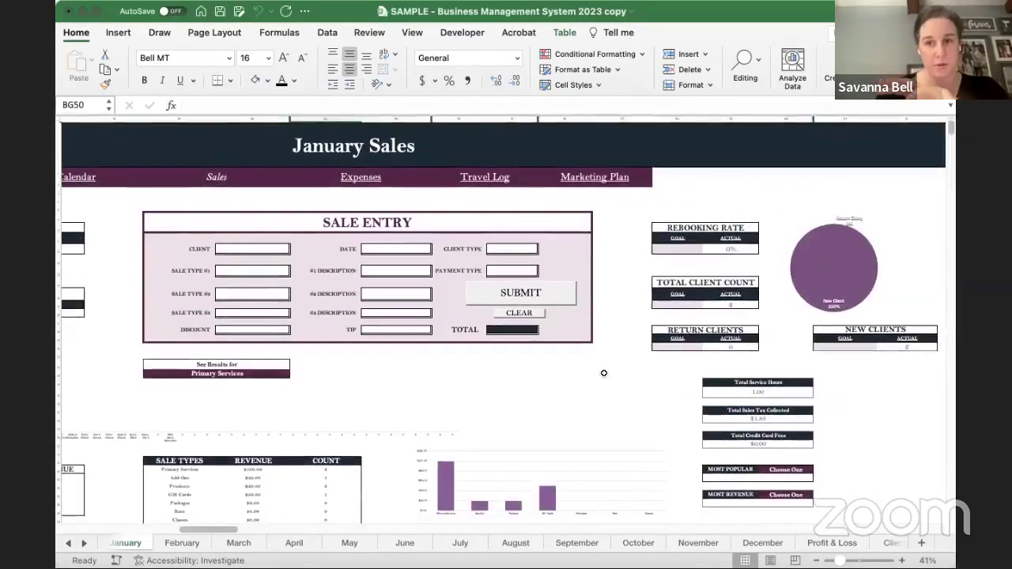
scroll(603, 373, right, 10)
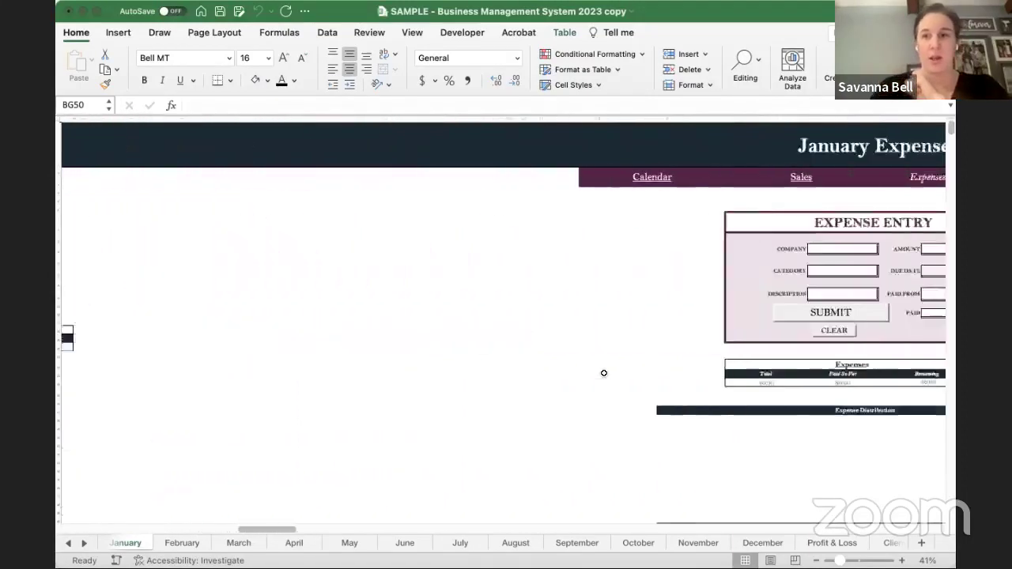
scroll(603, 374, right, 5)
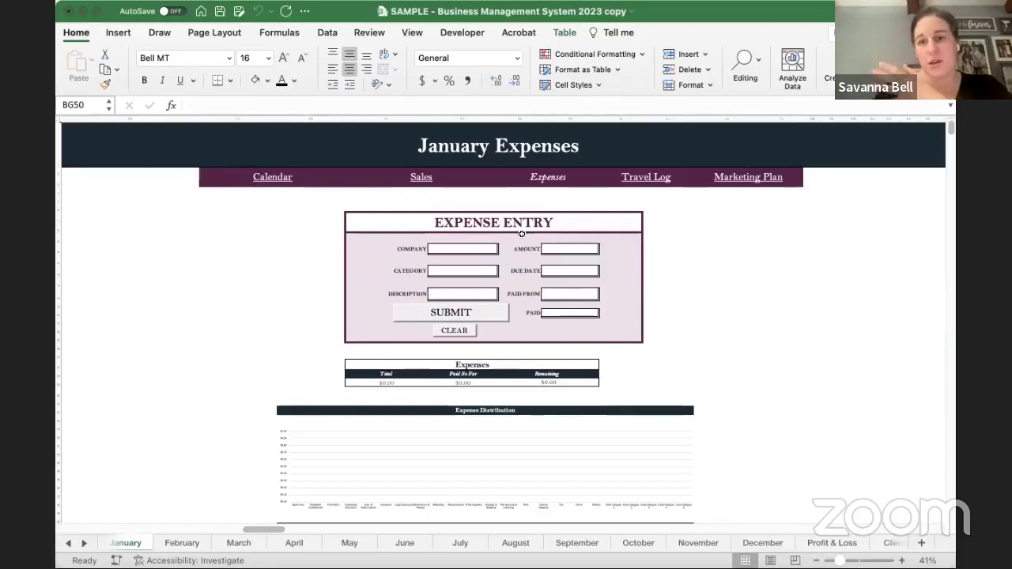
scroll(521, 234, down, 2)
click(446, 207)
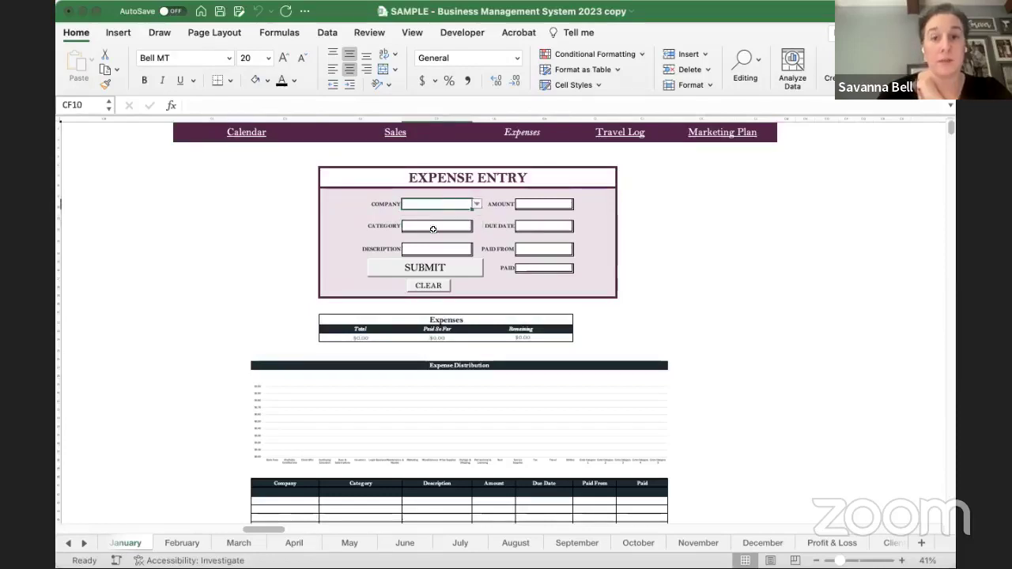
- Enter Landlord as the expense company and choose Rent as the category
click(434, 229)
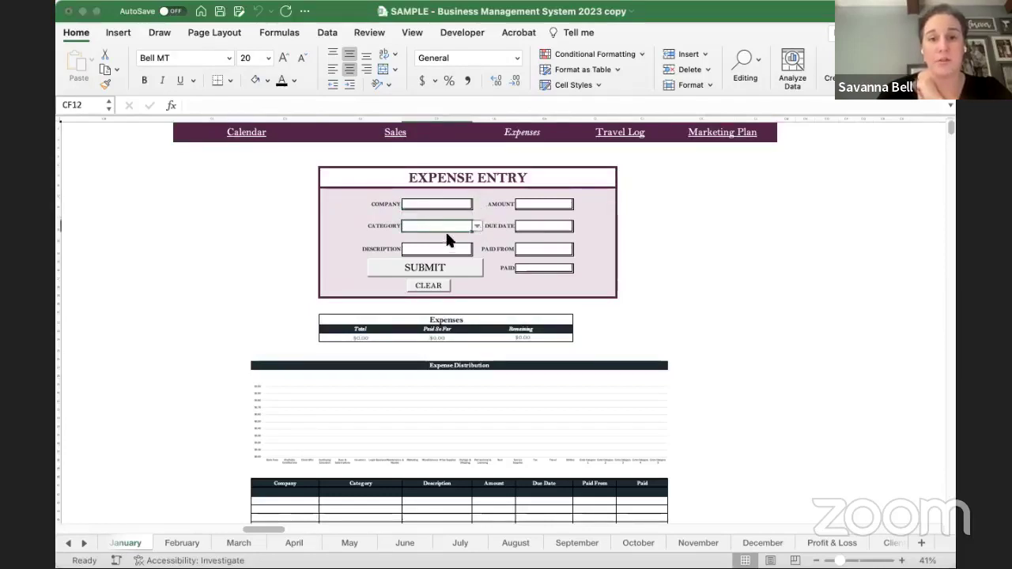
click(424, 204)
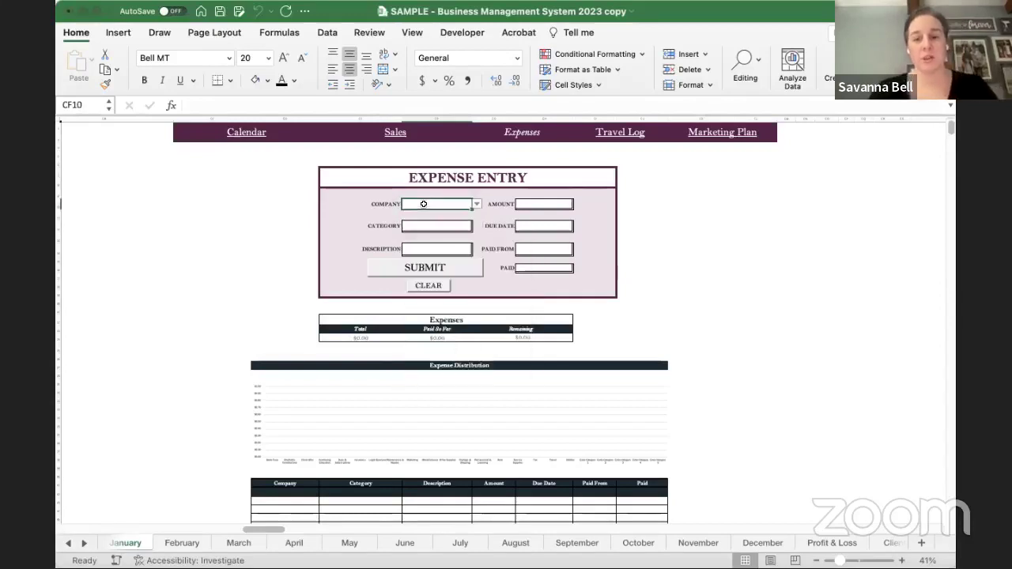
text(Landloard)
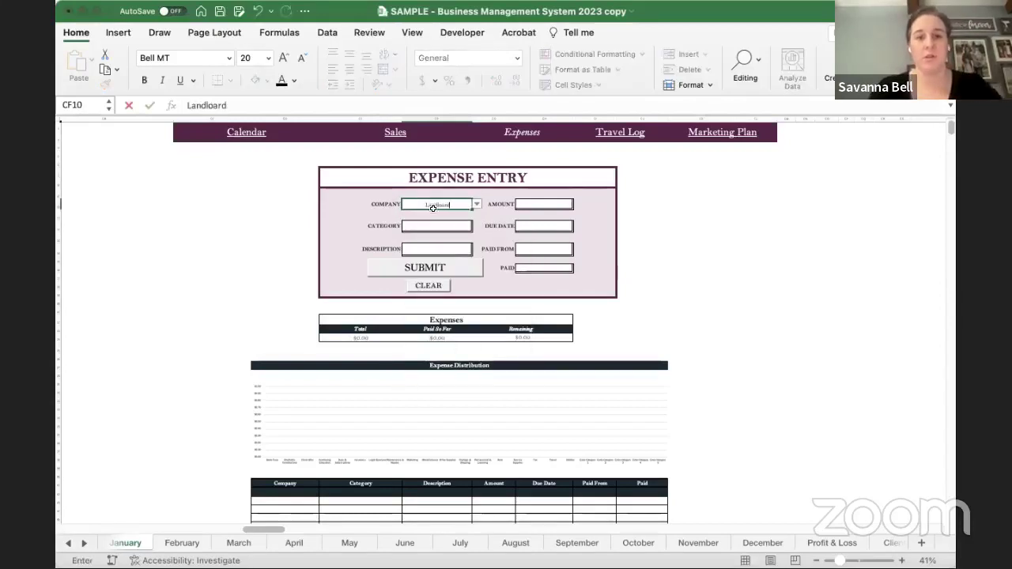
key(Return)
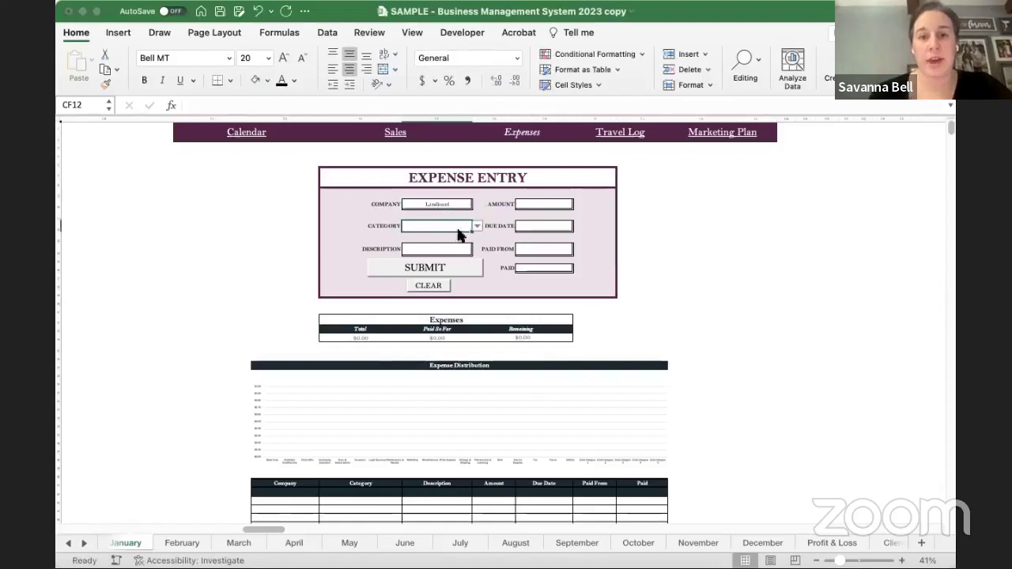
click(477, 226)
scroll(443, 308, down, 3)
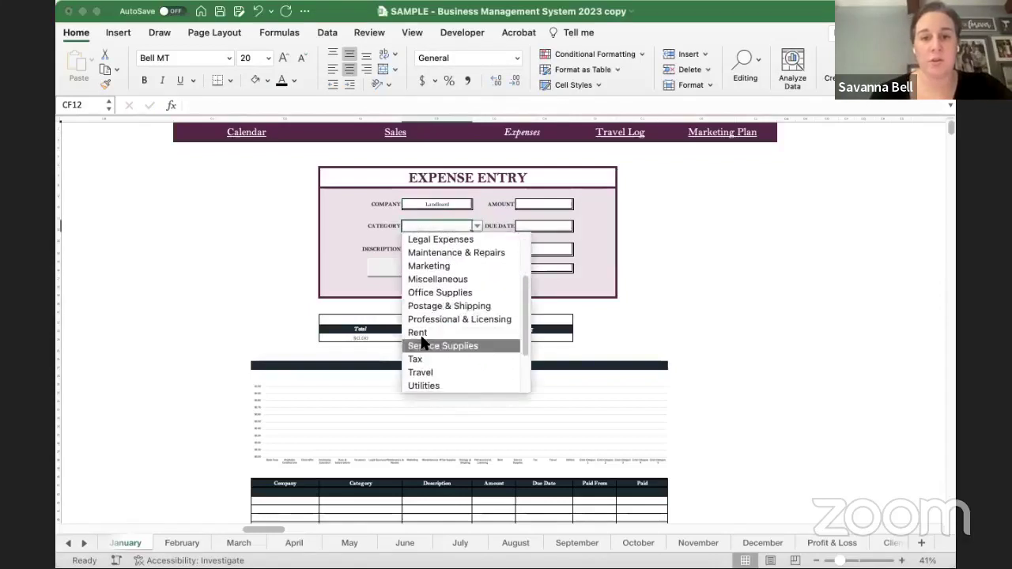
click(442, 345)
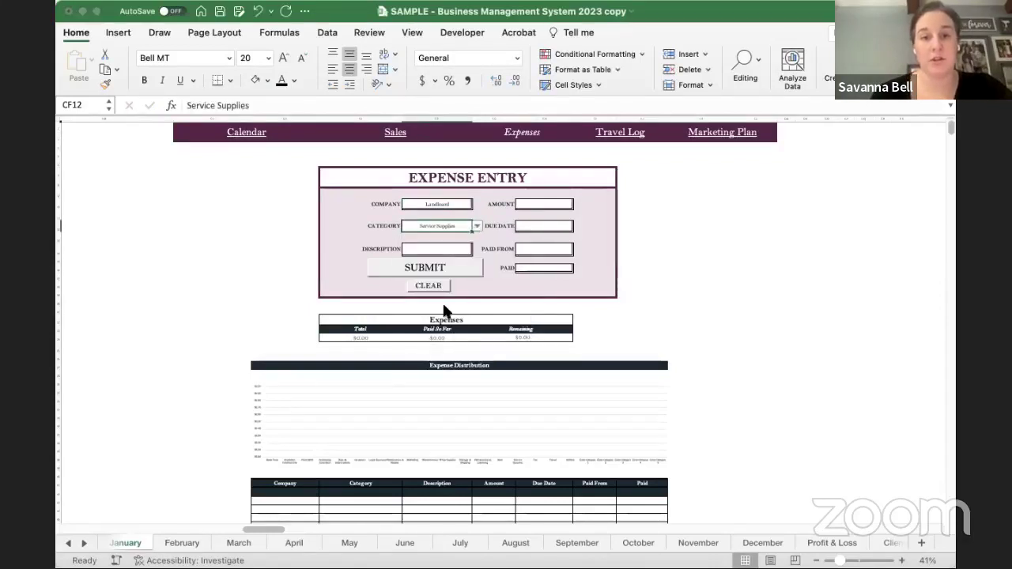
key(alt+Down)
scroll(438, 332, down, 2)
click(420, 343)
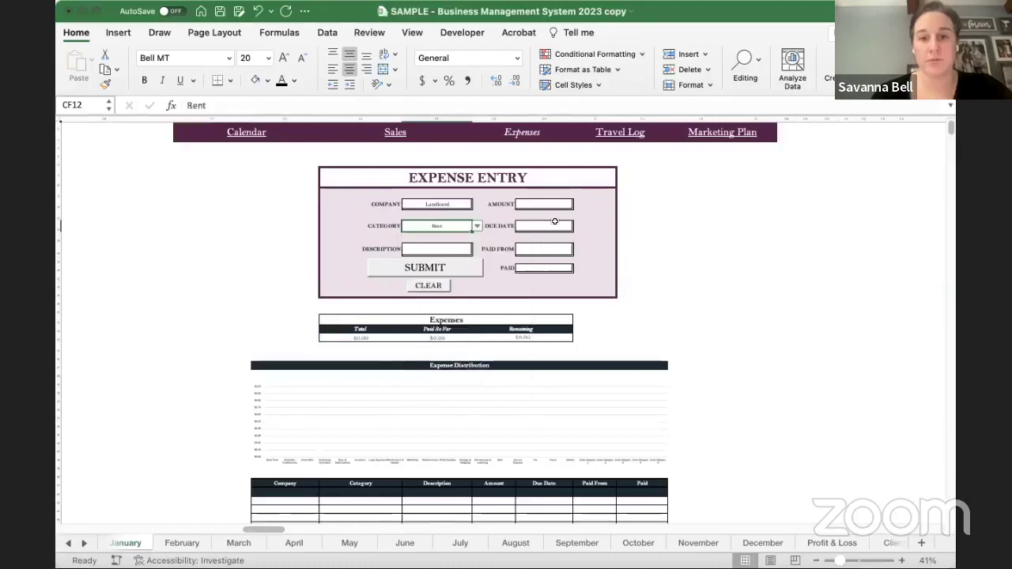
- Fill in $600.00, due 1/1/23, paid from General Checking, marked Yes, and submit it
click(538, 206)
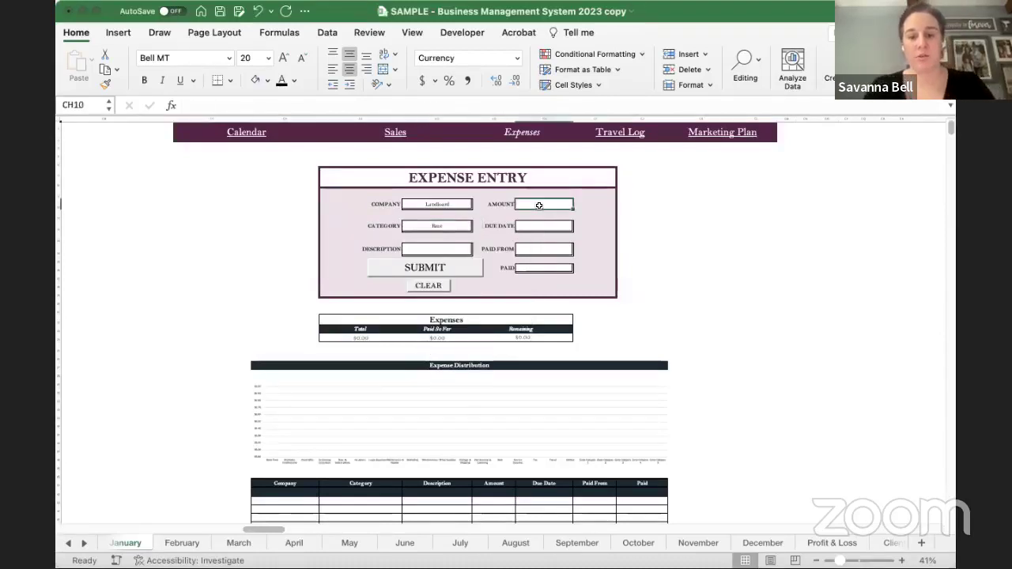
text(600)
key(Return)
key(Down)
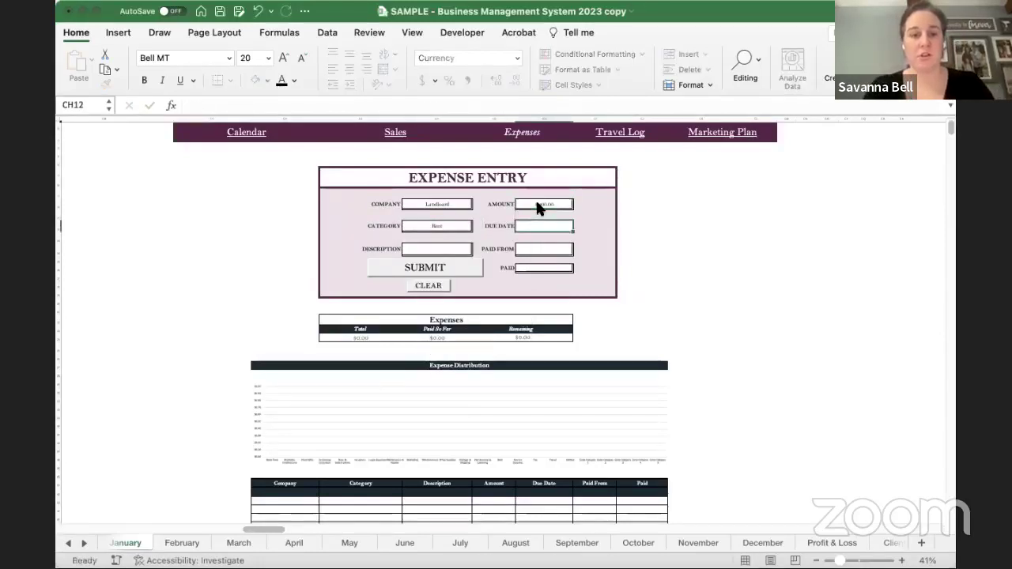
text(1/1/23)
key(Return)
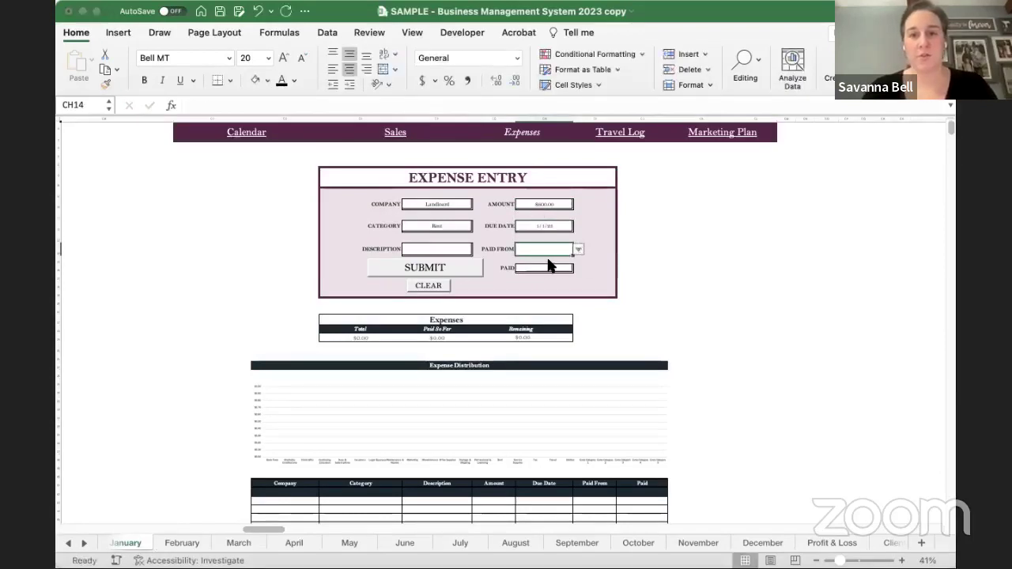
text(G)
key(Left)
key(Left)
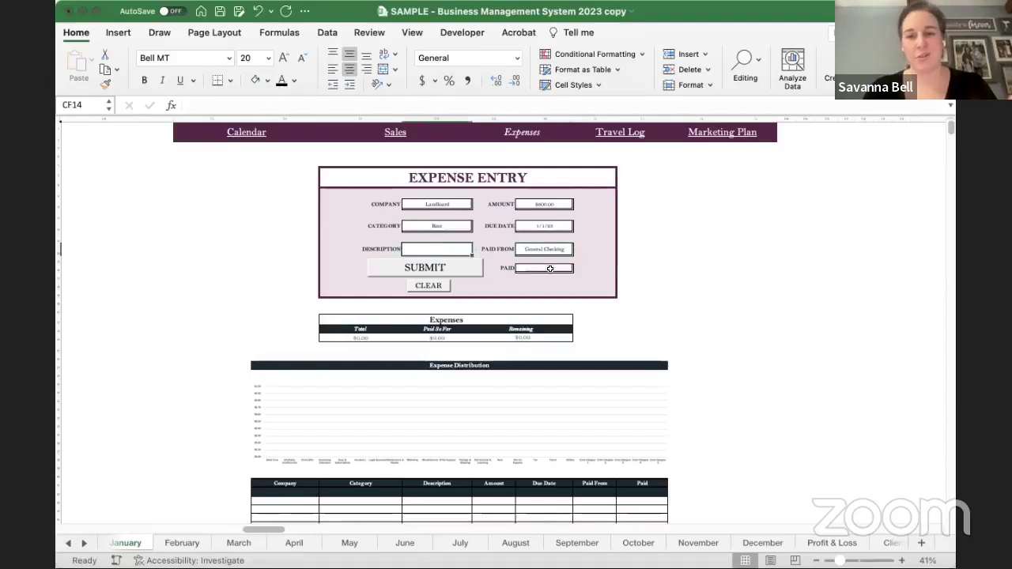
click(549, 269)
key(alt+Down)
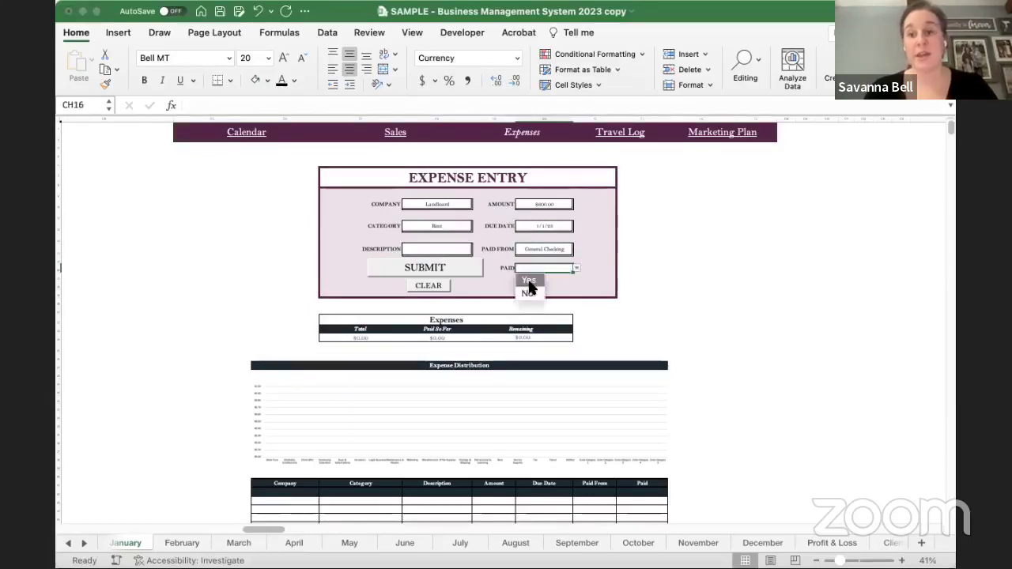
click(528, 282)
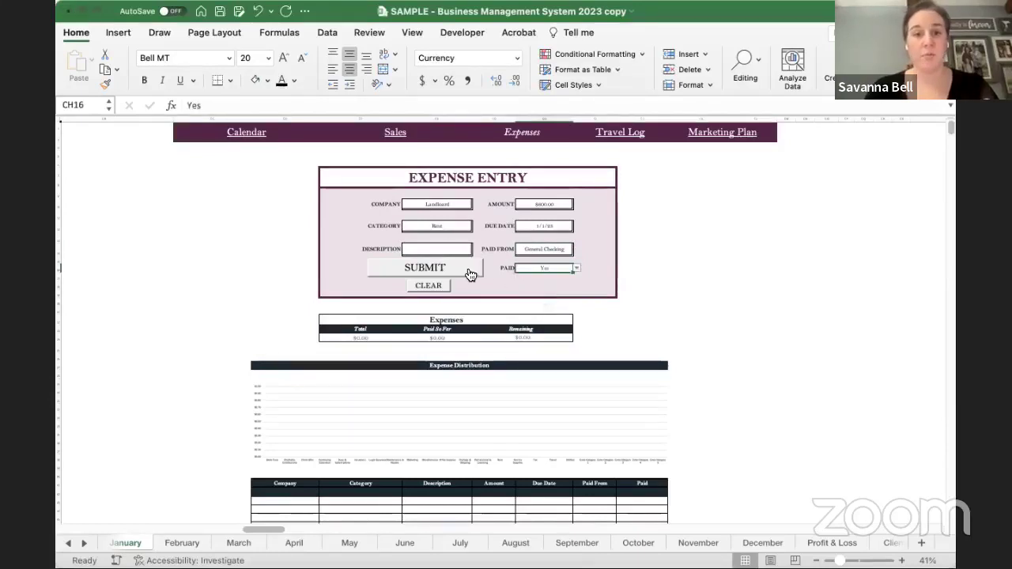
click(467, 270)
scroll(704, 332, down, 2)
scroll(703, 332, right, 1)
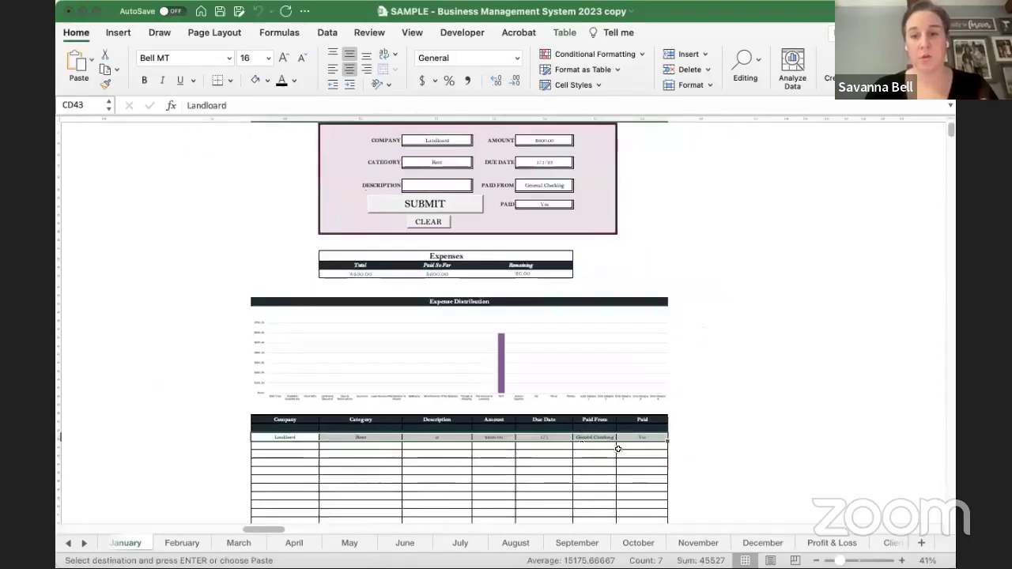
- Change the expense form's category to Client Gifts
click(681, 439)
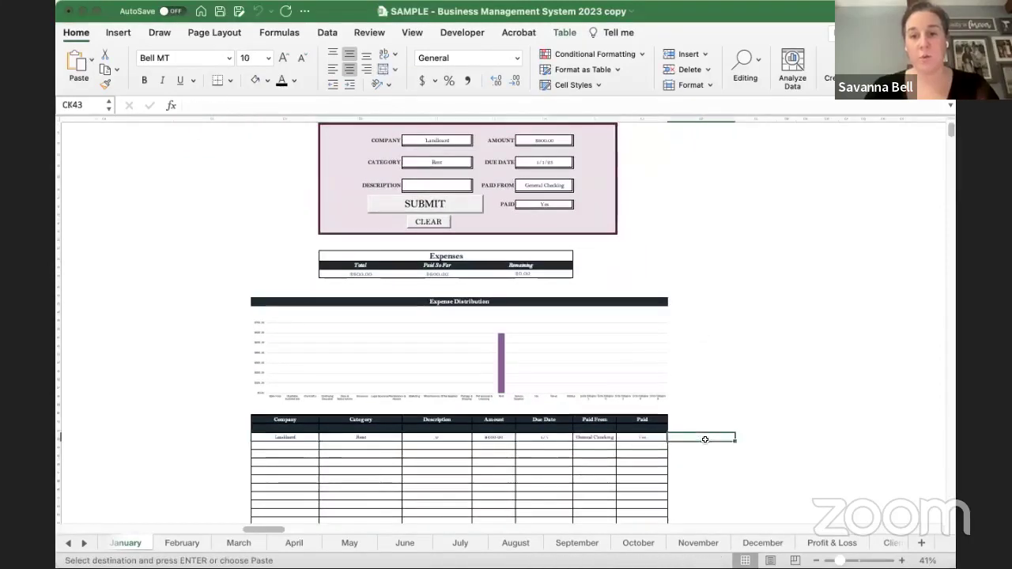
scroll(640, 444, up, 3)
scroll(633, 449, up, 5)
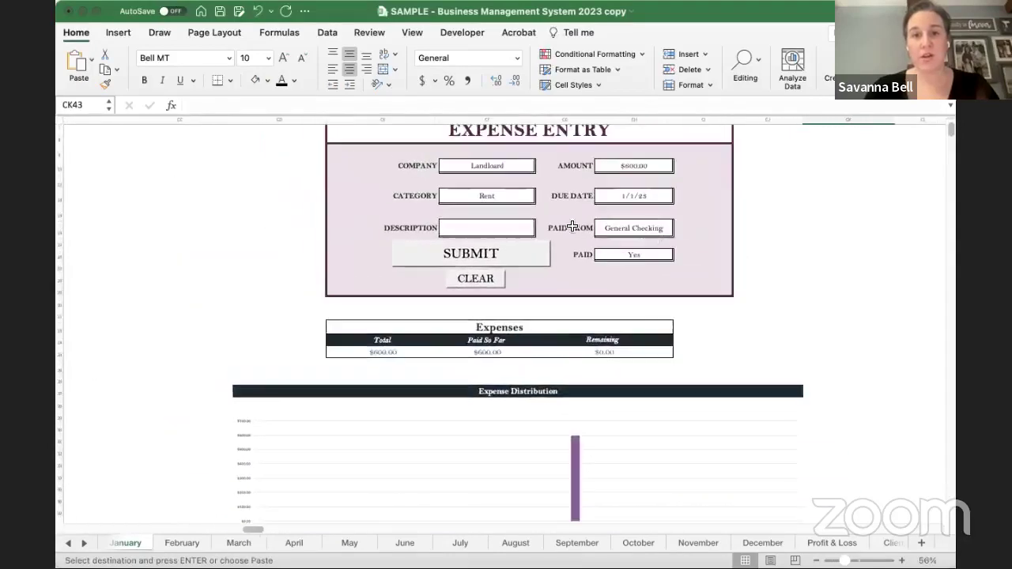
click(509, 195)
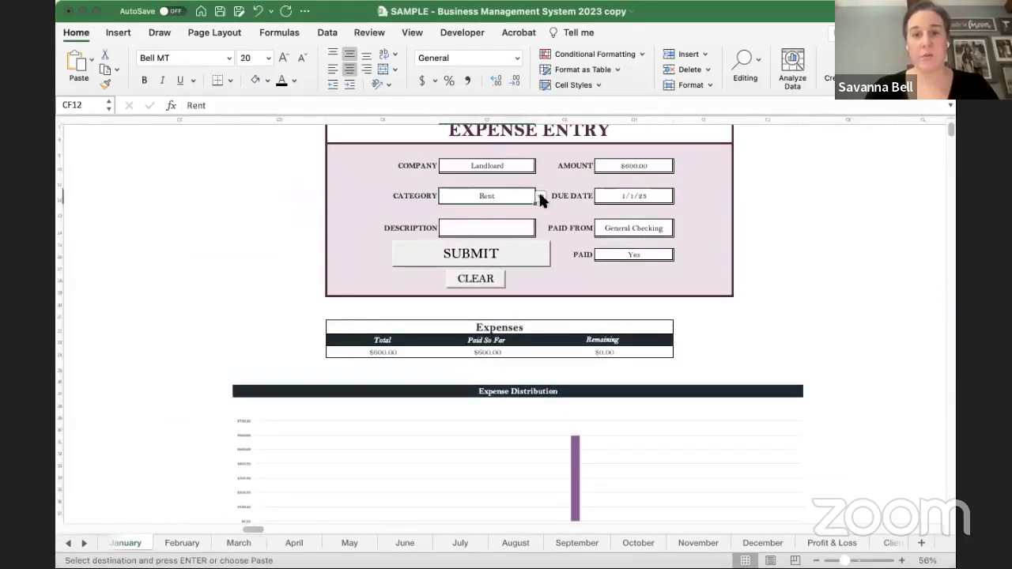
key(alt+Down)
click(482, 235)
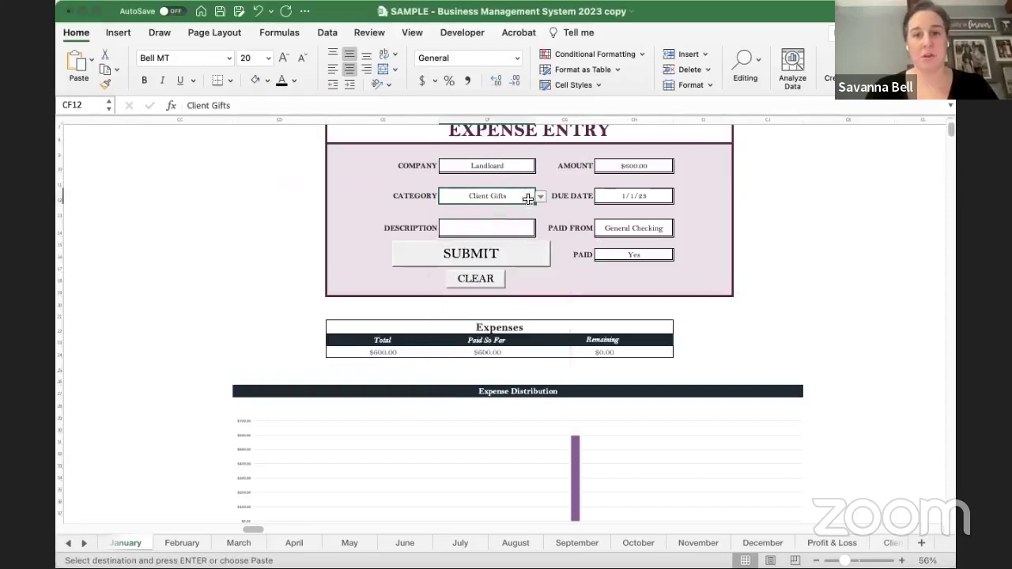
click(536, 204)
- Set company ABC, amount $20.00, Paid No, and submit the second expense
click(511, 165)
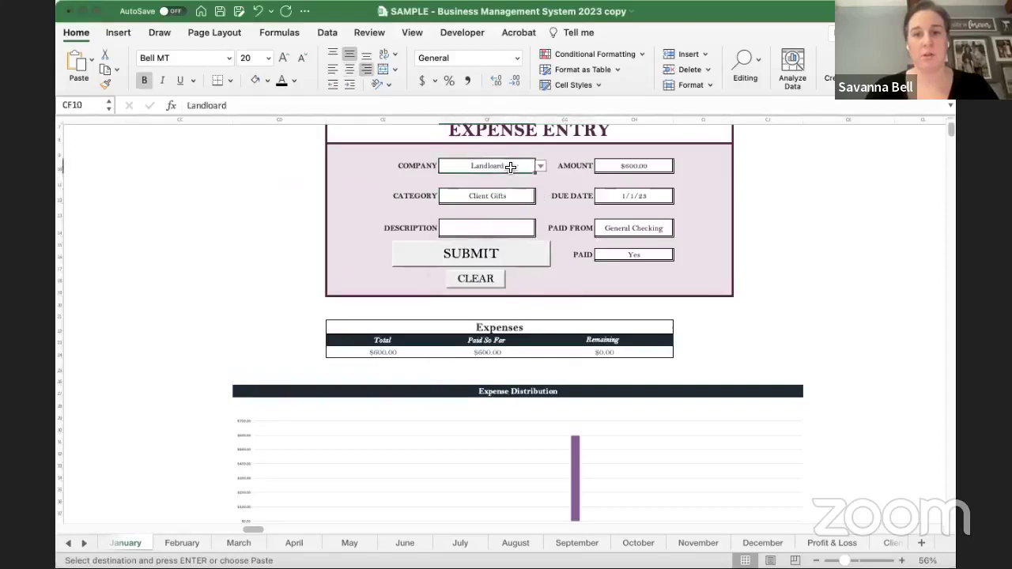
text(ABC)
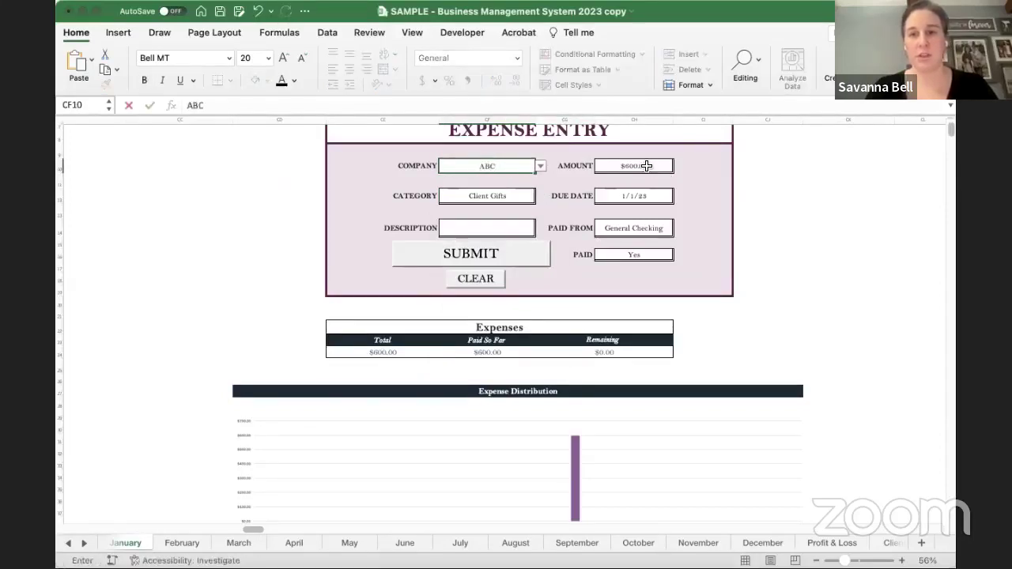
click(648, 166)
text(20)
click(770, 269)
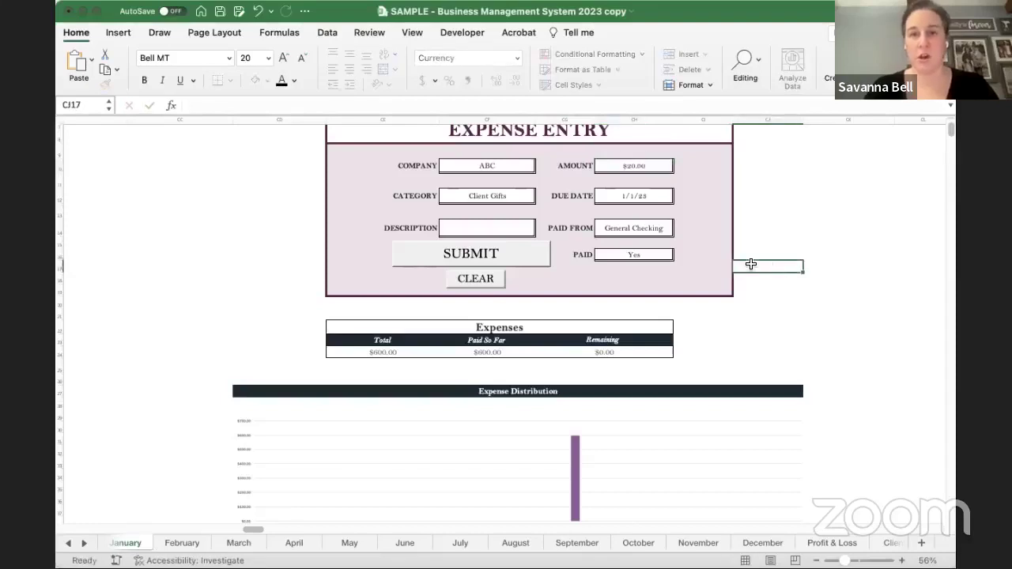
click(668, 258)
click(679, 256)
click(610, 274)
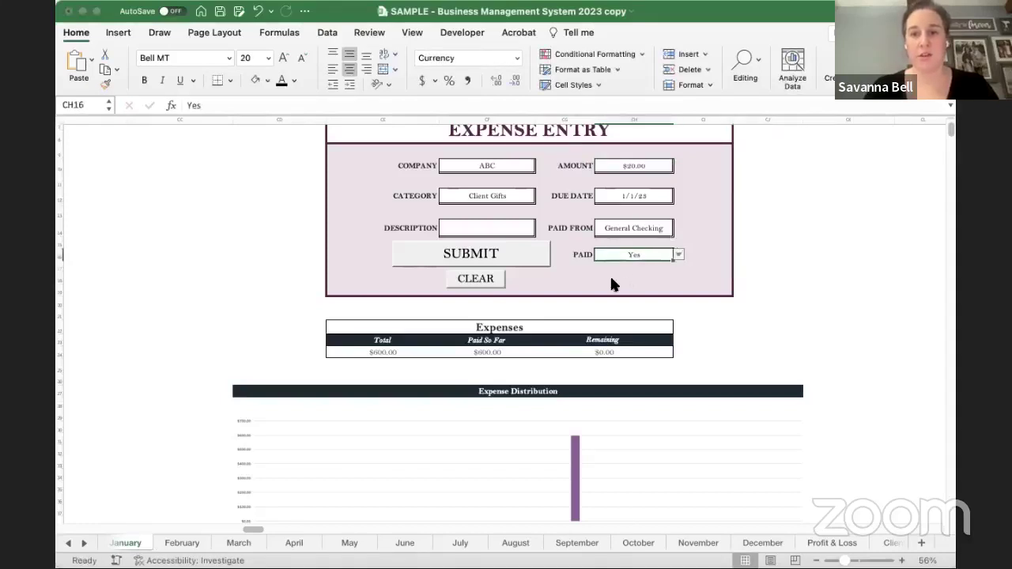
click(508, 260)
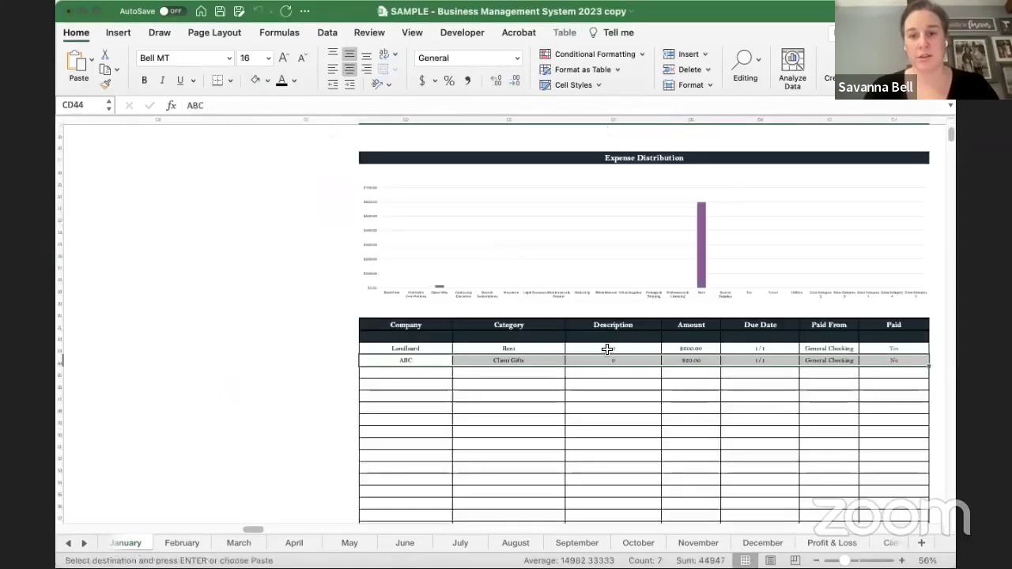
- Inspect the formulas behind the Total, Paid So Far and Remaining expense figures
scroll(605, 350, up, 5)
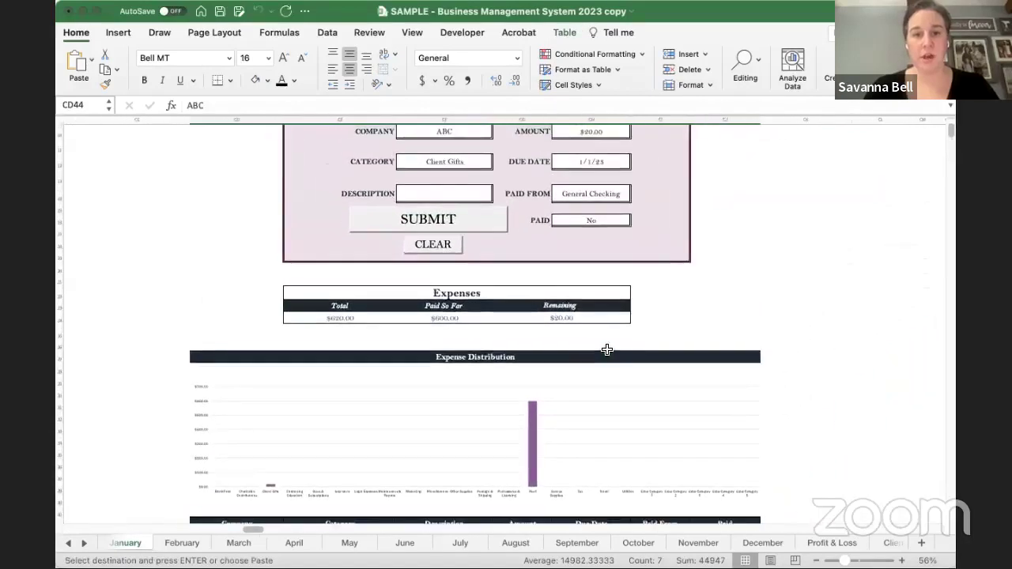
drag(351, 319, 558, 319)
click(357, 319)
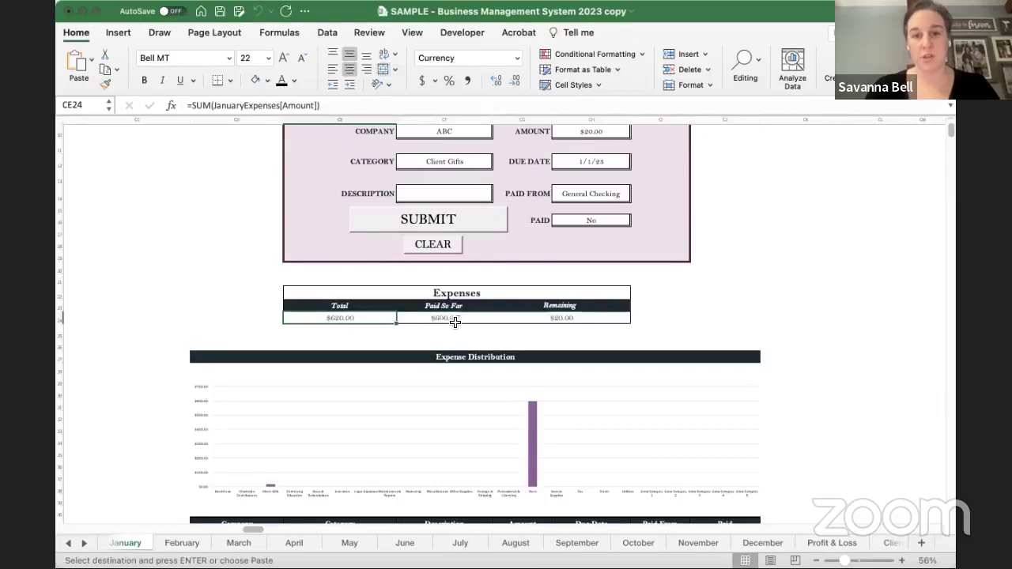
click(481, 319)
click(586, 318)
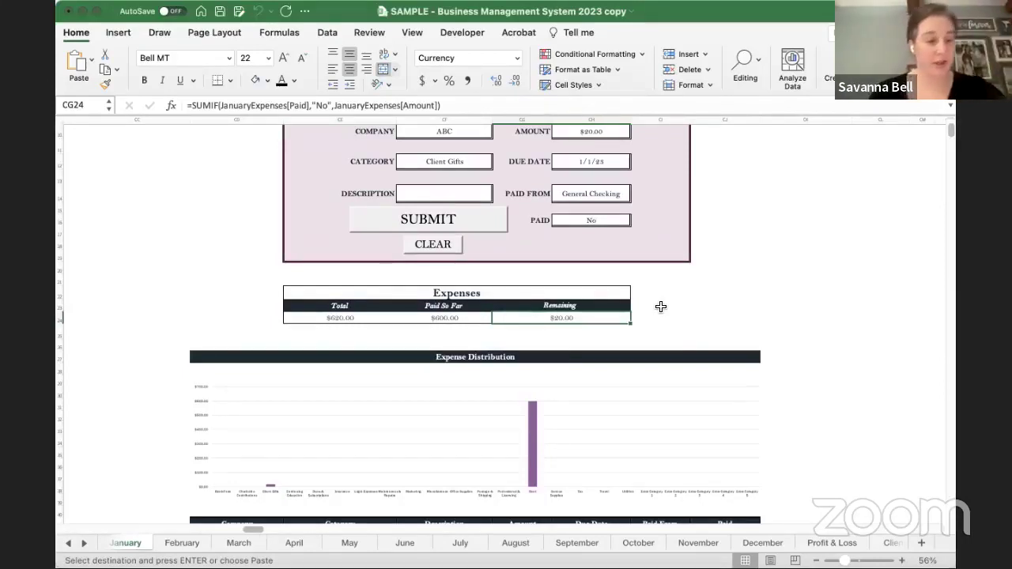
- Empty the Expense Entry form fields with the CLEAR button
scroll(661, 306, up, 5)
scroll(661, 306, right, 5)
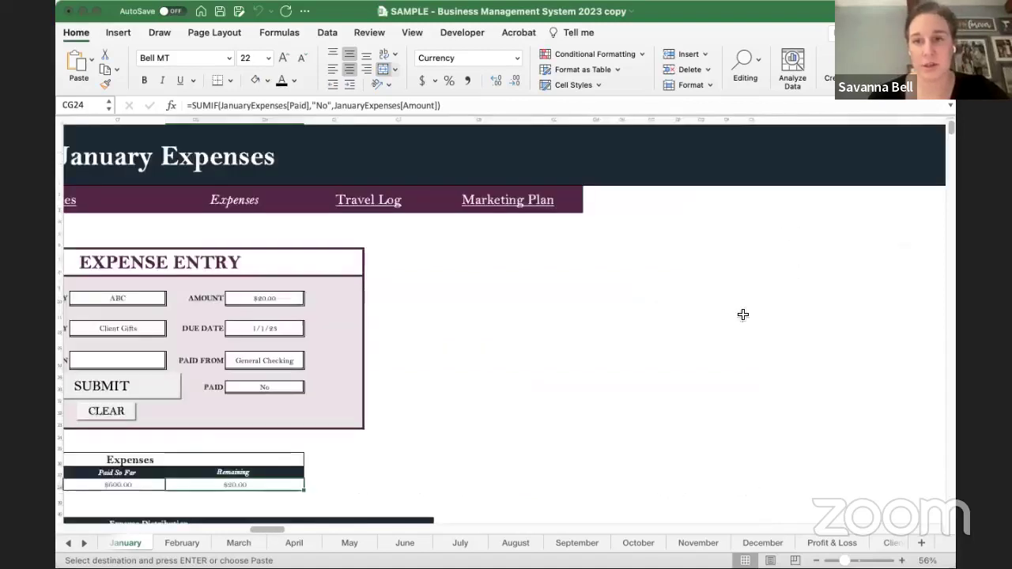
scroll(601, 323, left, 5)
scroll(601, 324, down, 2)
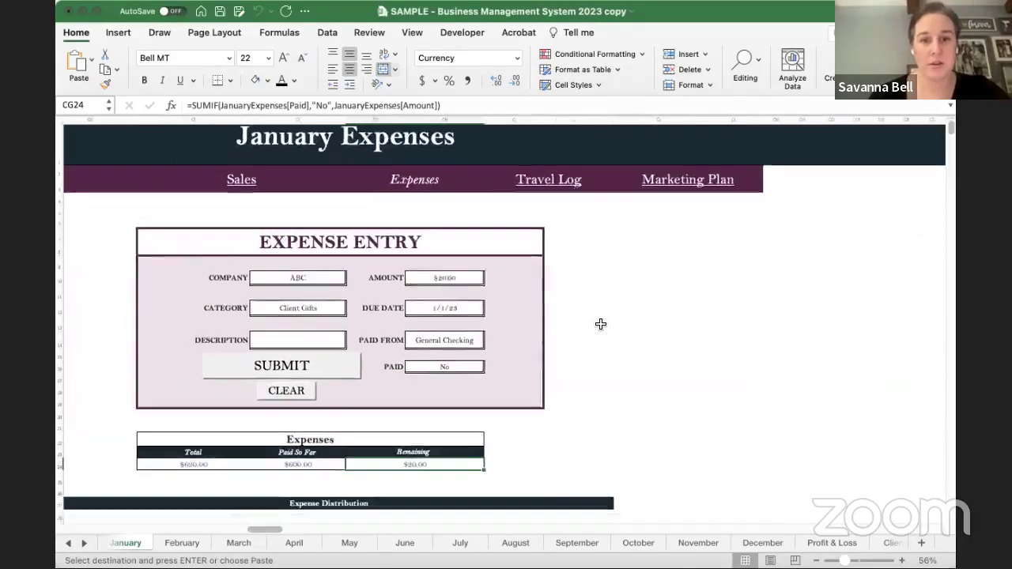
click(299, 377)
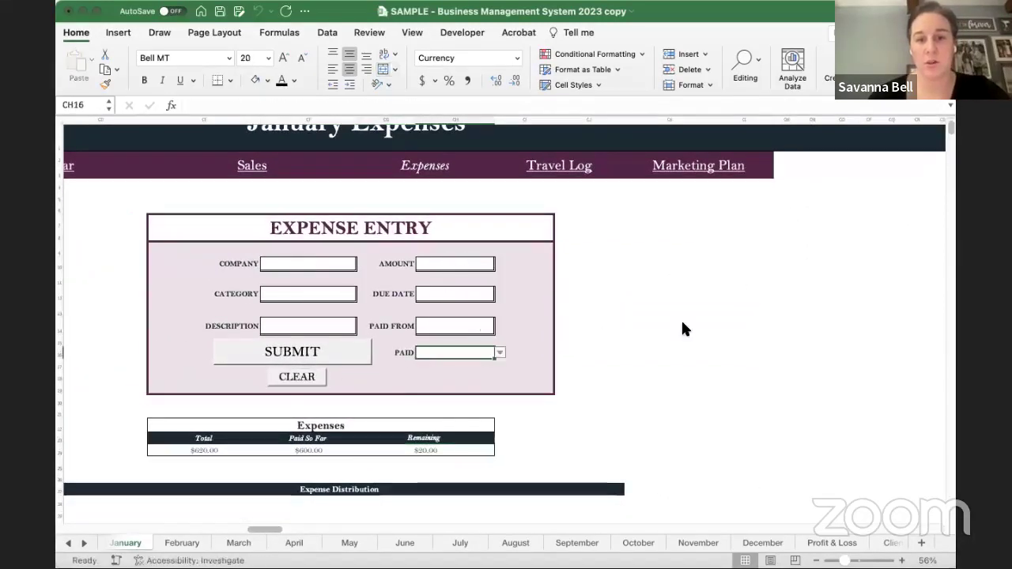
scroll(643, 369, down, 5)
scroll(644, 368, left, 2)
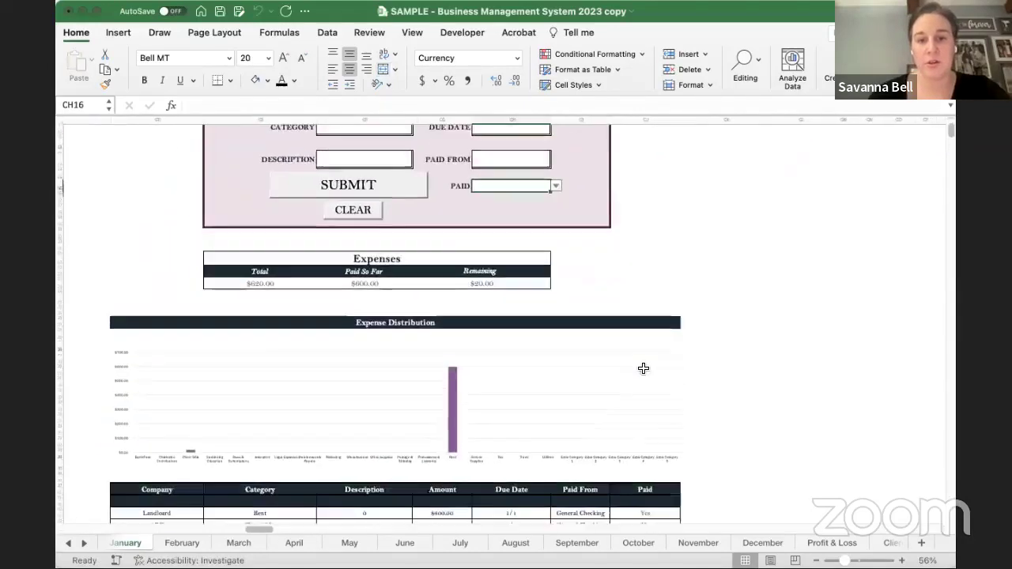
scroll(643, 368, down, 3)
scroll(643, 368, up, 8)
scroll(697, 344, right, 1)
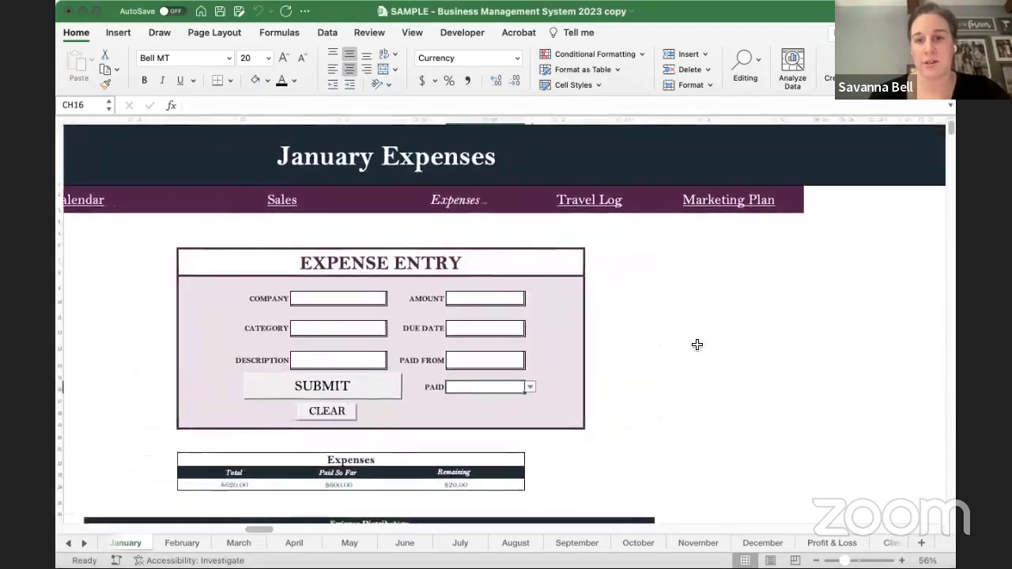
scroll(698, 344, right, 15)
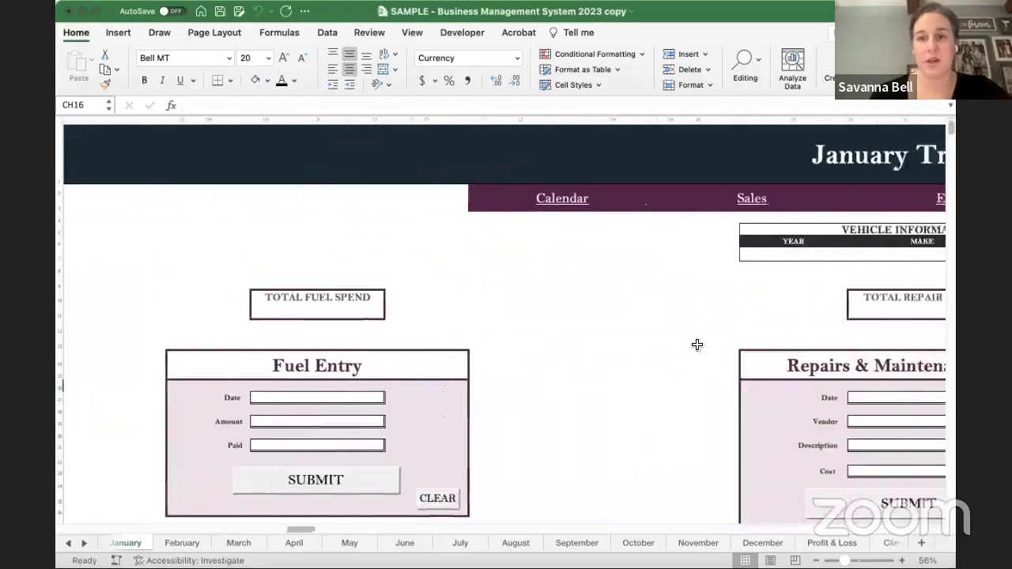
scroll(697, 344, right, 10)
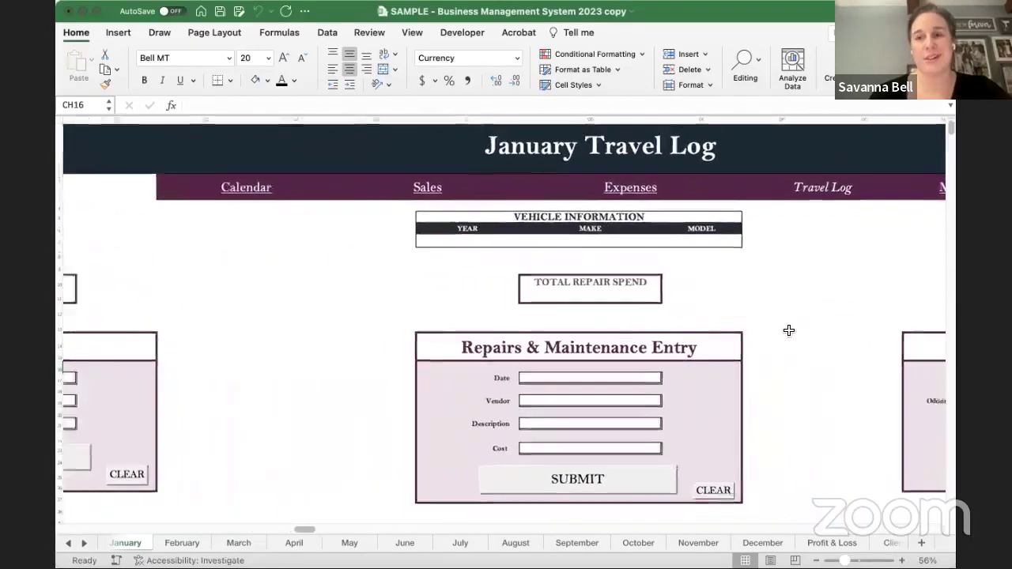
scroll(789, 330, down, 3)
scroll(434, 275, up, 2)
scroll(469, 319, down, 1)
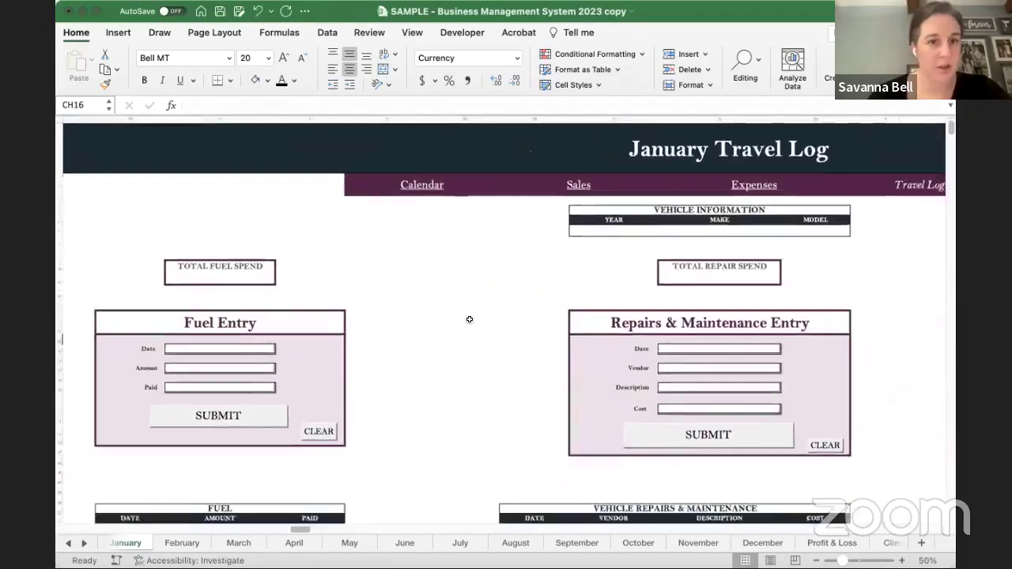
scroll(469, 318, down, 3)
scroll(467, 324, up, 1)
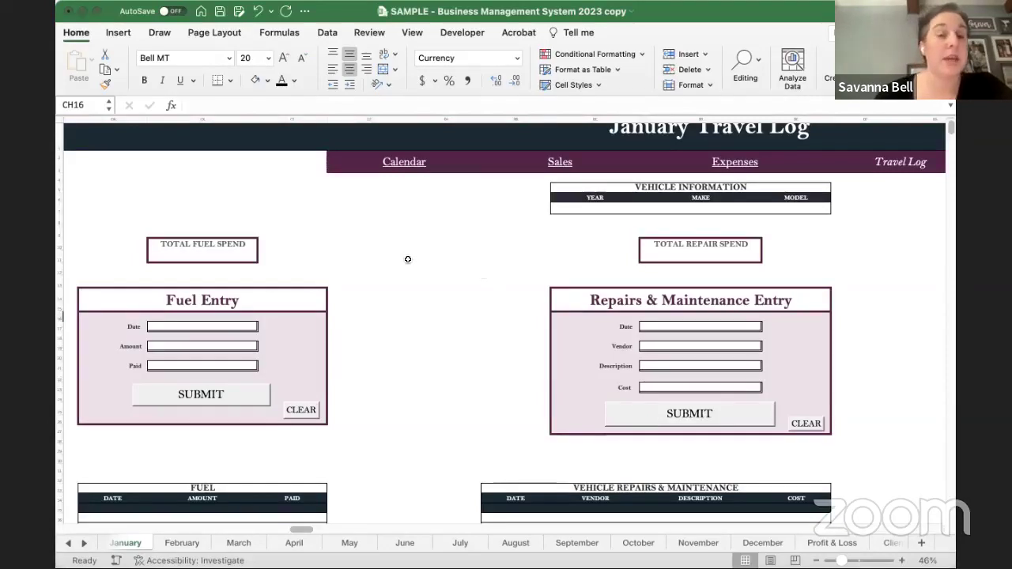
scroll(408, 259, left, 10)
scroll(408, 259, down, 3)
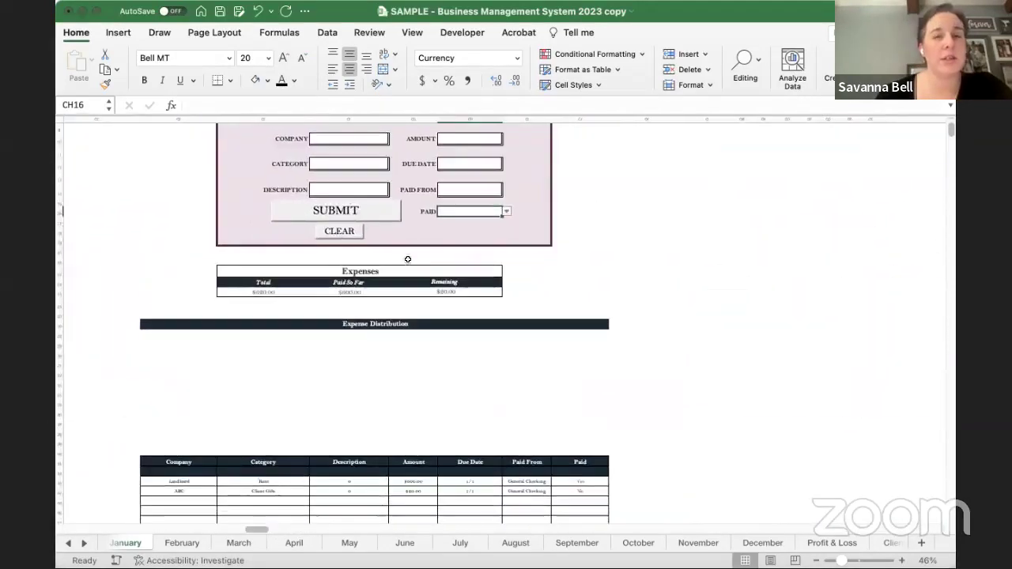
scroll(407, 260, down, 2)
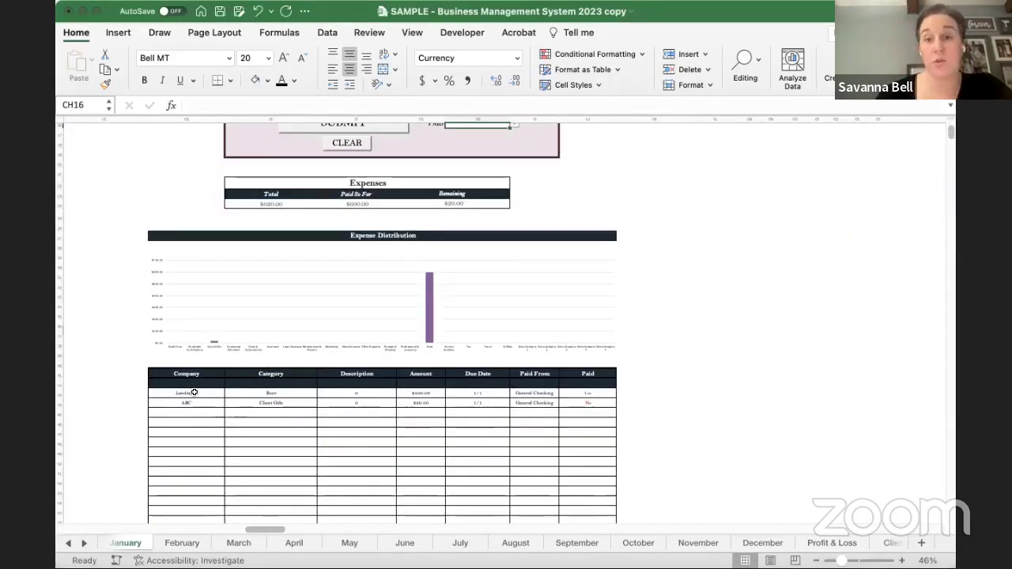
drag(193, 392, 579, 472)
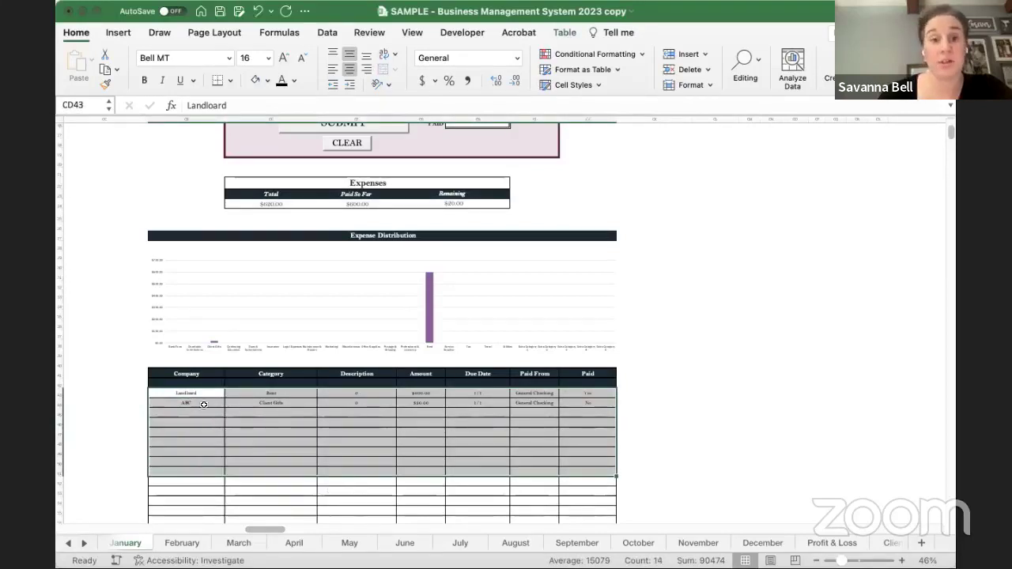
drag(201, 390, 584, 477)
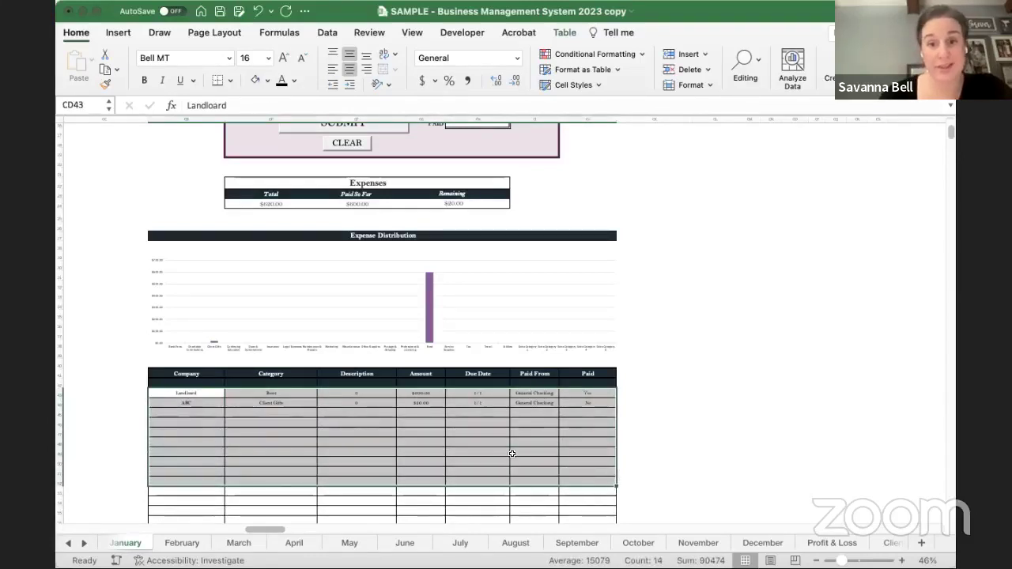
drag(210, 391, 552, 485)
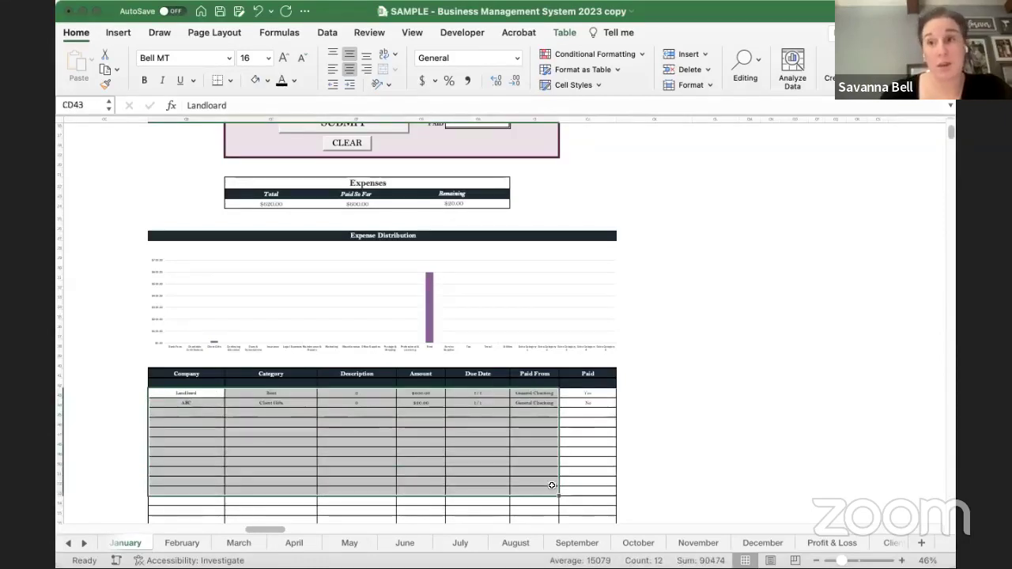
click(183, 543)
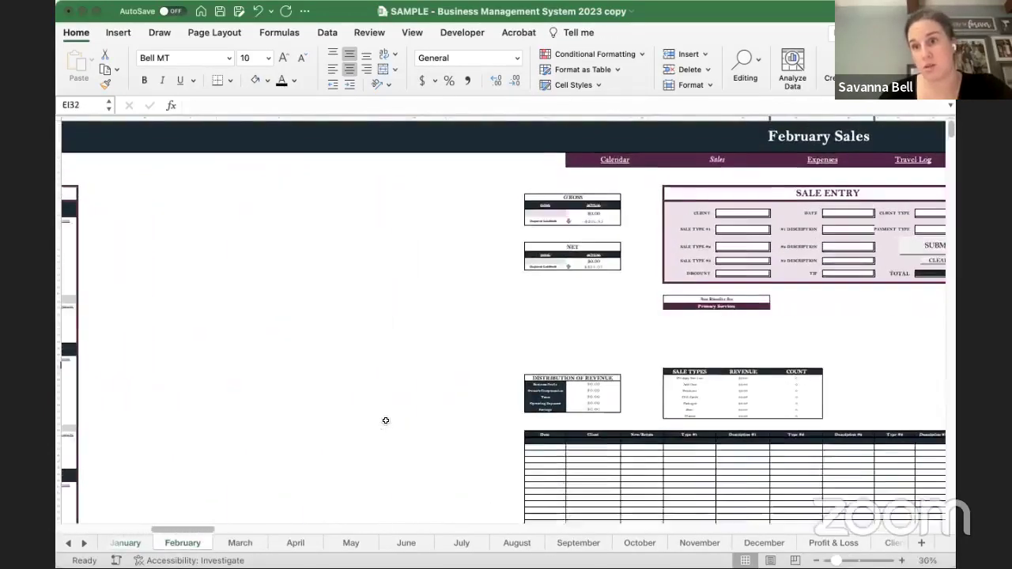
scroll(385, 421, right, 10)
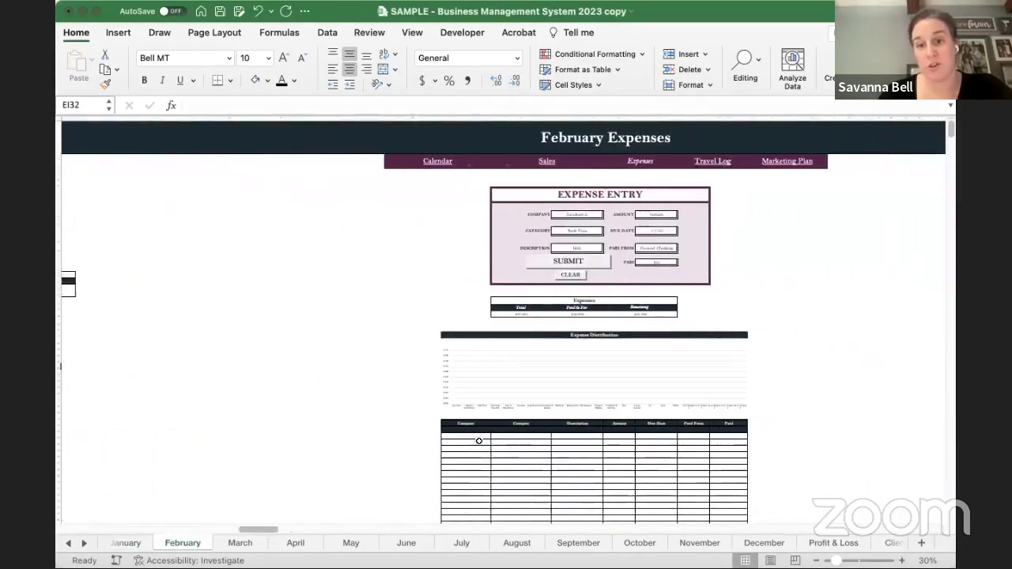
click(477, 436)
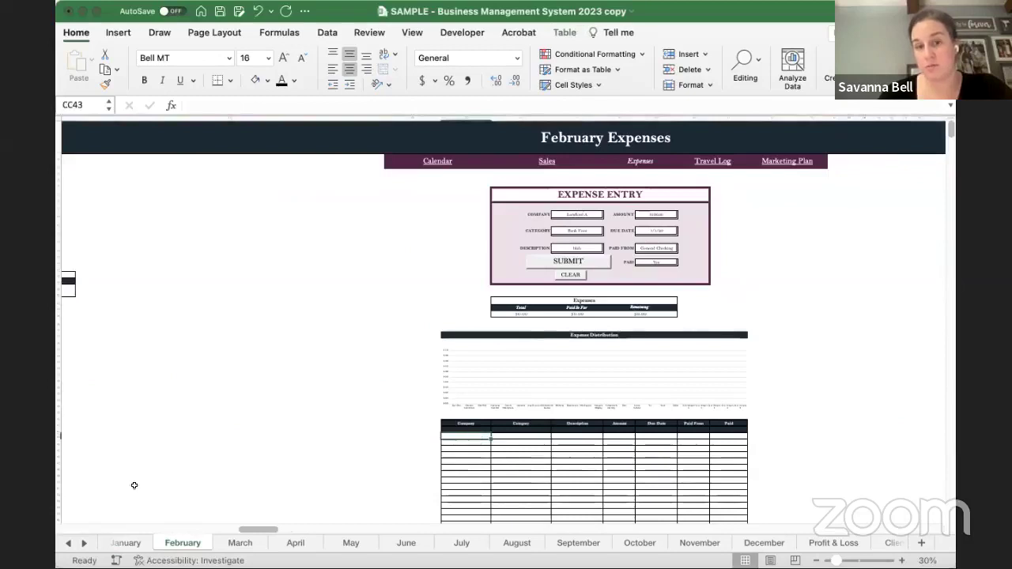
click(129, 544)
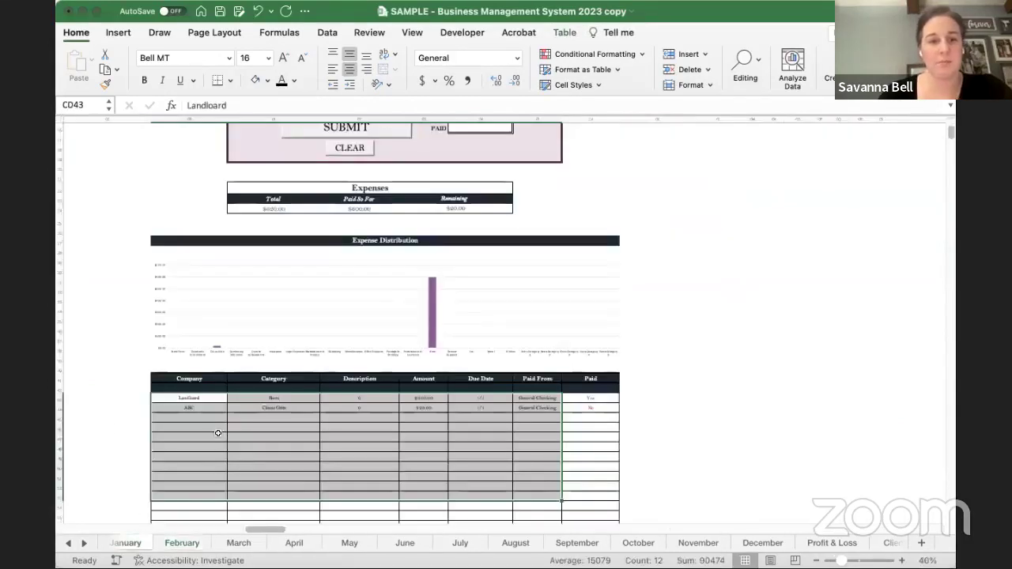
click(132, 426)
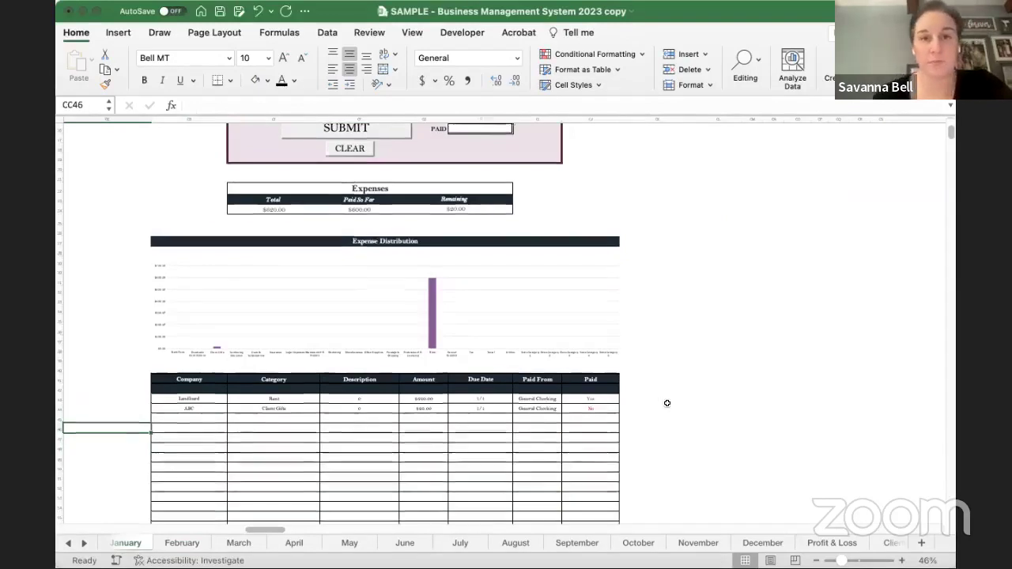
- Scroll right to the January Travel Log and select its vehicle information row, YEAR to MODEL
scroll(667, 404, up, 5)
scroll(724, 402, right, 10)
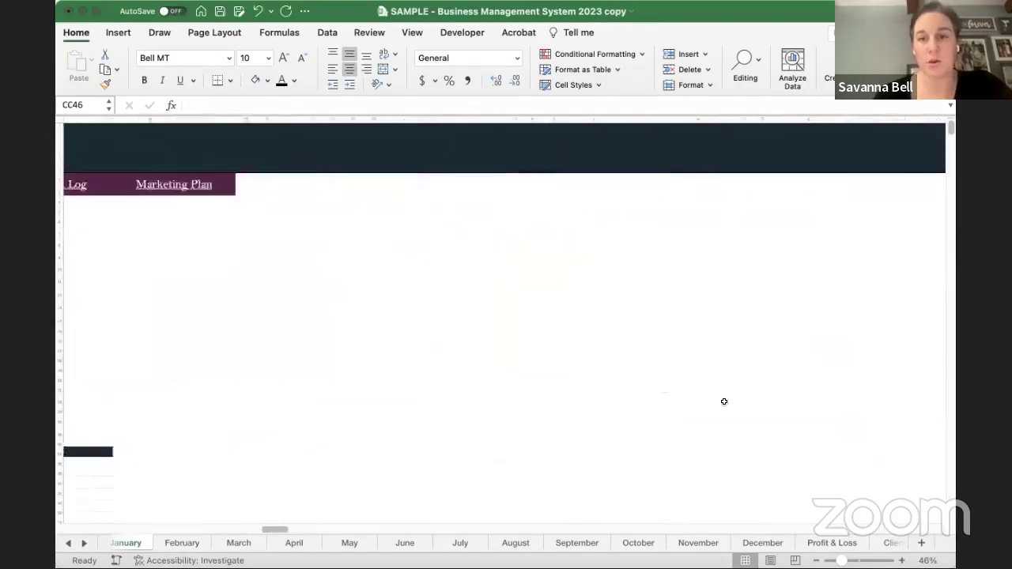
scroll(647, 386, right, 2)
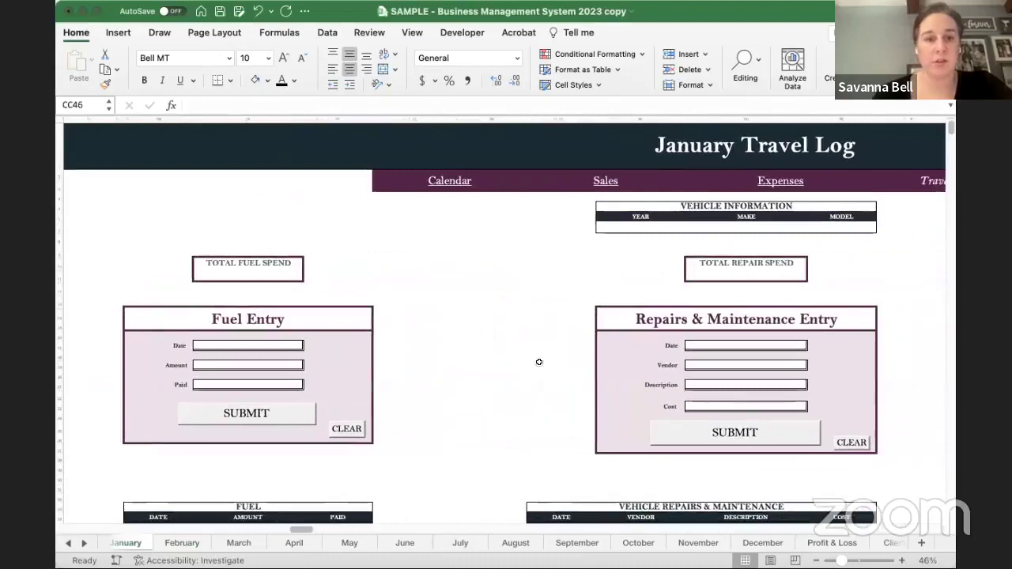
scroll(538, 362, right, 3)
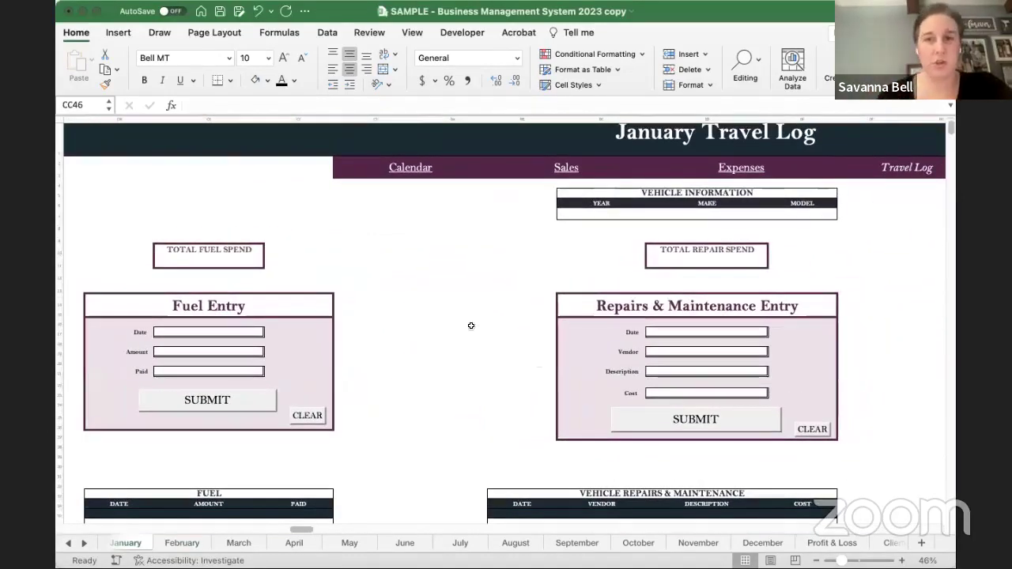
drag(596, 215, 819, 216)
click(446, 262)
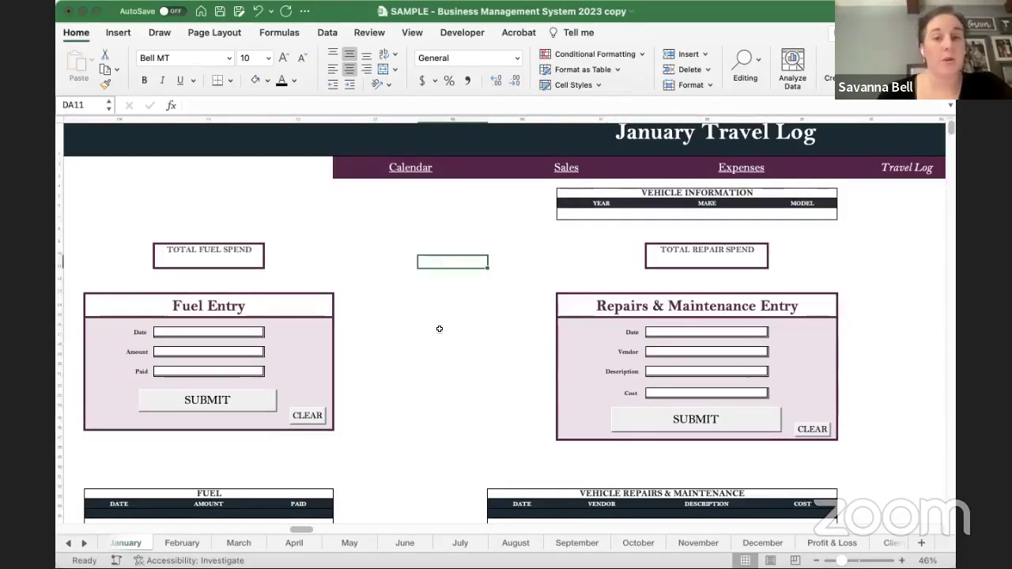
scroll(439, 329, down, 1)
click(474, 340)
- Inspect the TOTAL FUEL SPEND, TOTAL REPAIR SPEND and TOTAL TRAVELED formulas
click(237, 228)
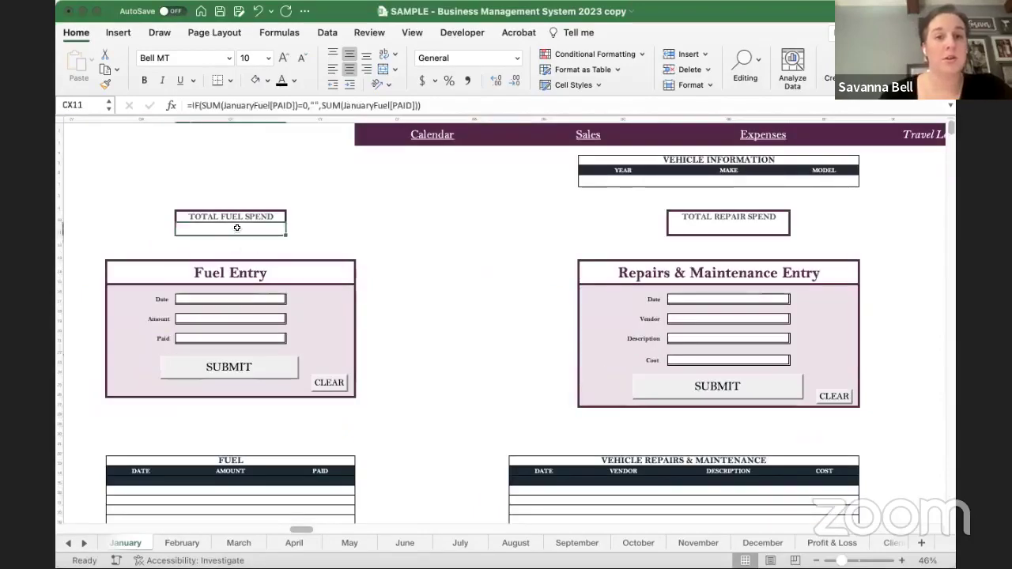
click(714, 226)
scroll(705, 238, right, 10)
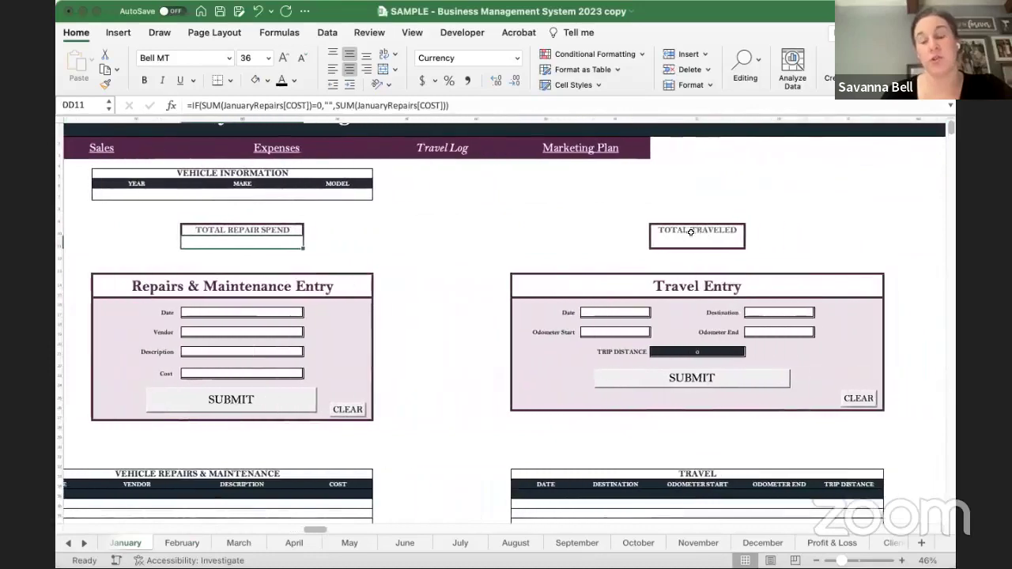
click(705, 239)
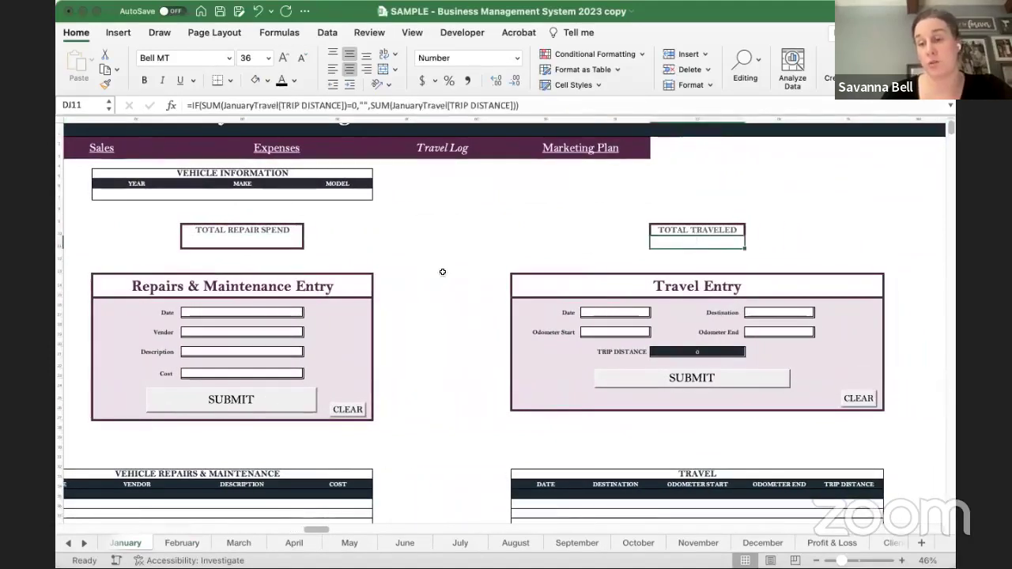
scroll(441, 282, left, 10)
scroll(442, 281, down, 2)
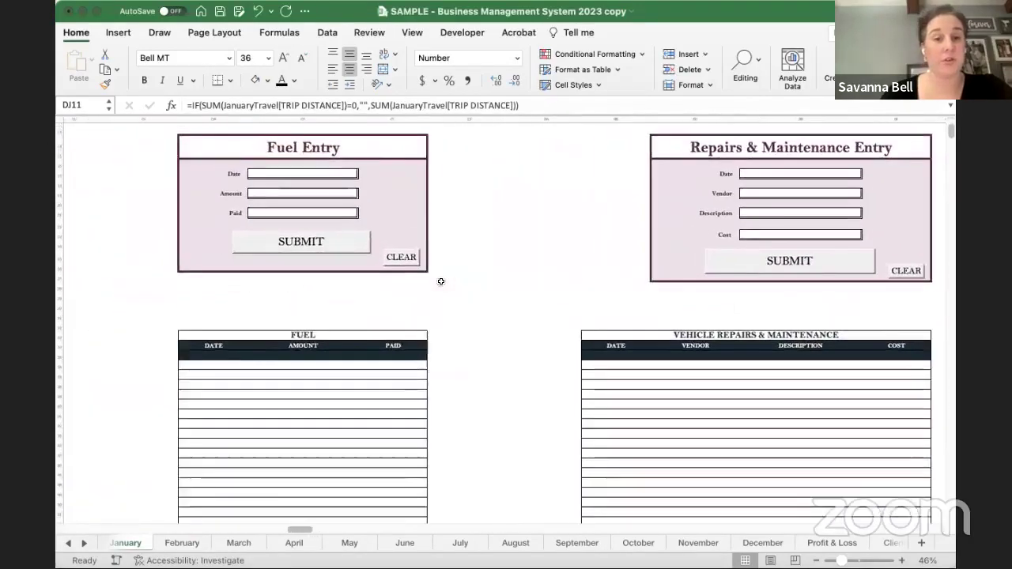
click(286, 197)
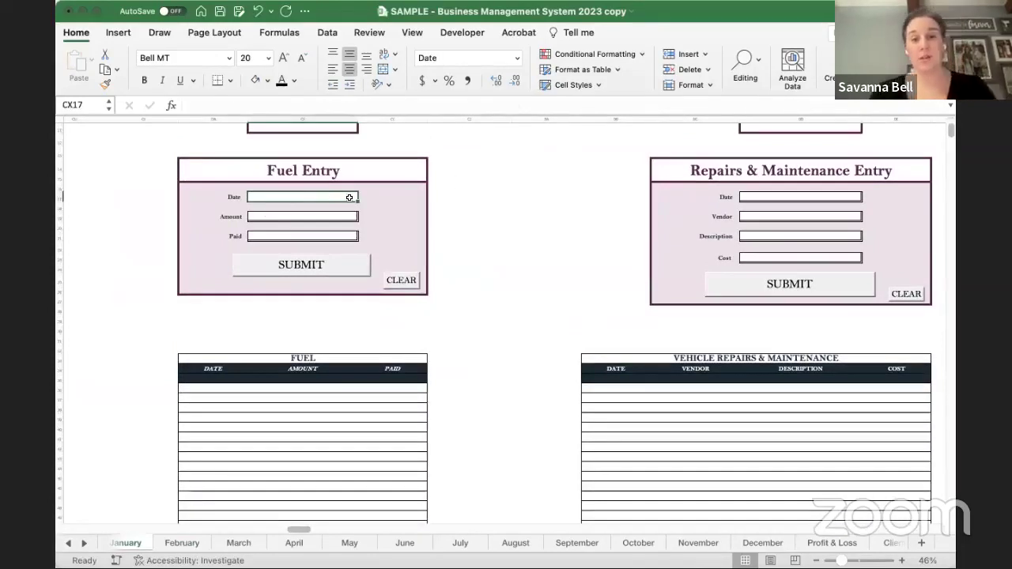
click(292, 217)
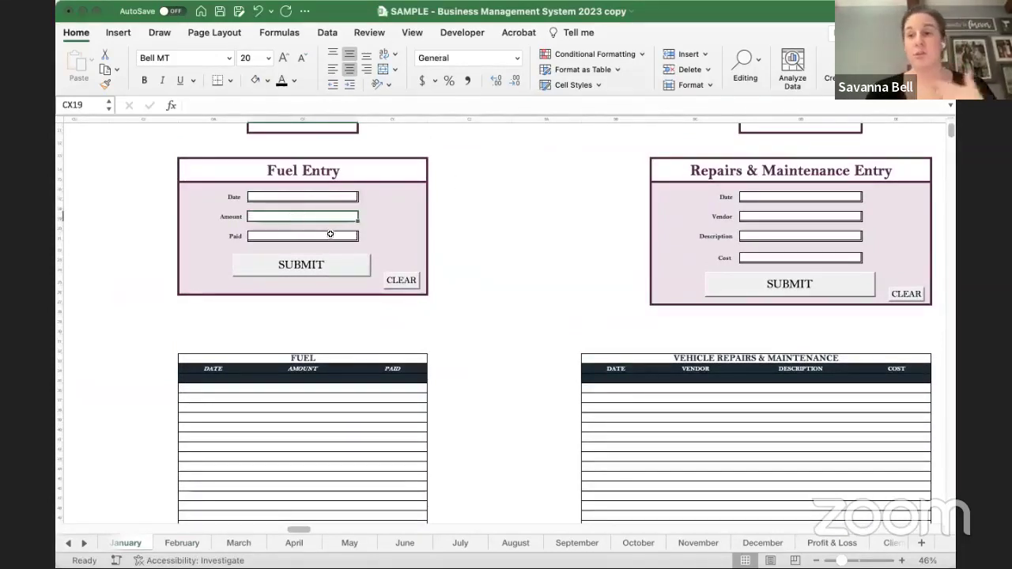
click(330, 235)
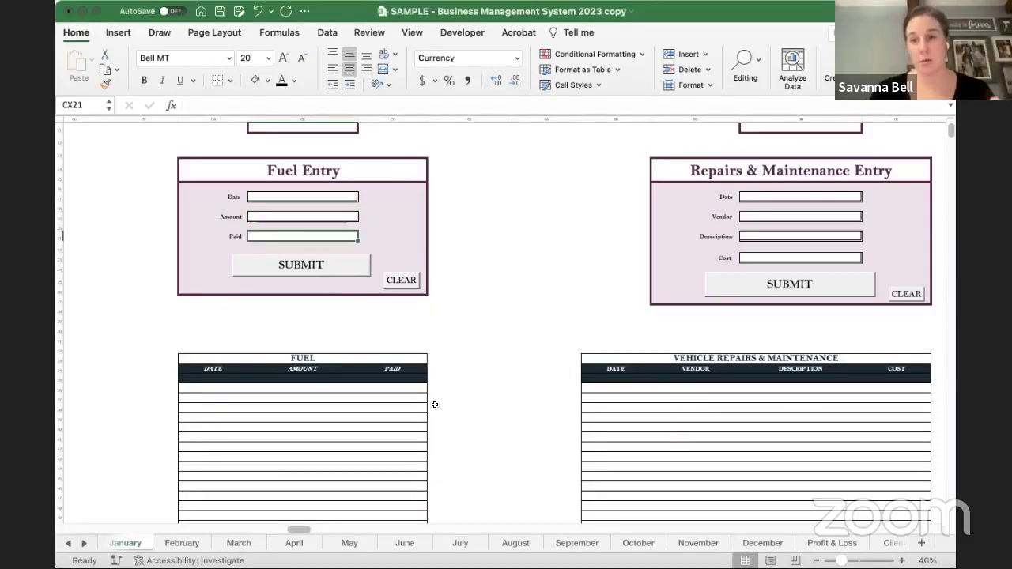
scroll(615, 349, right, 5)
scroll(615, 349, up, 2)
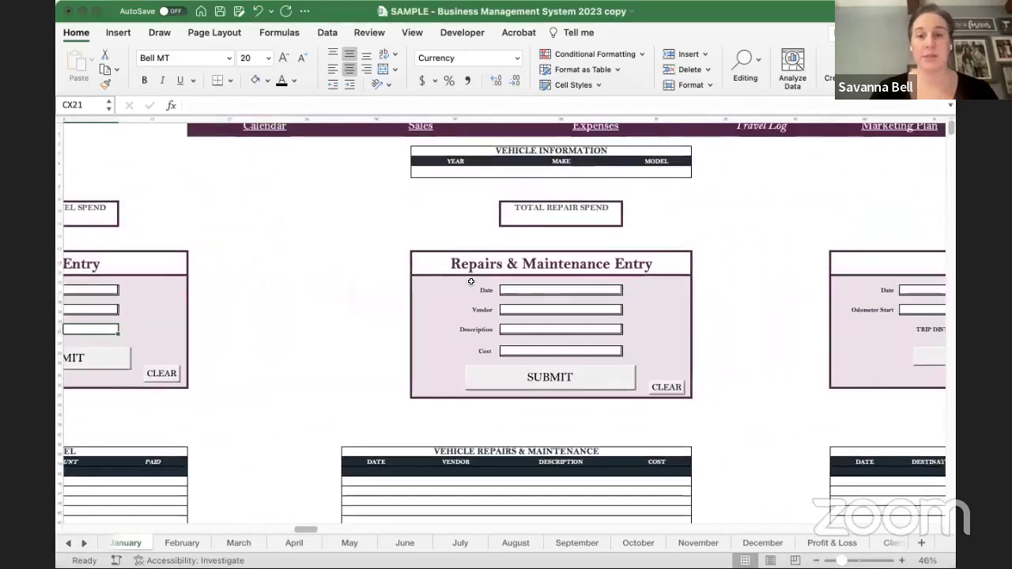
click(581, 291)
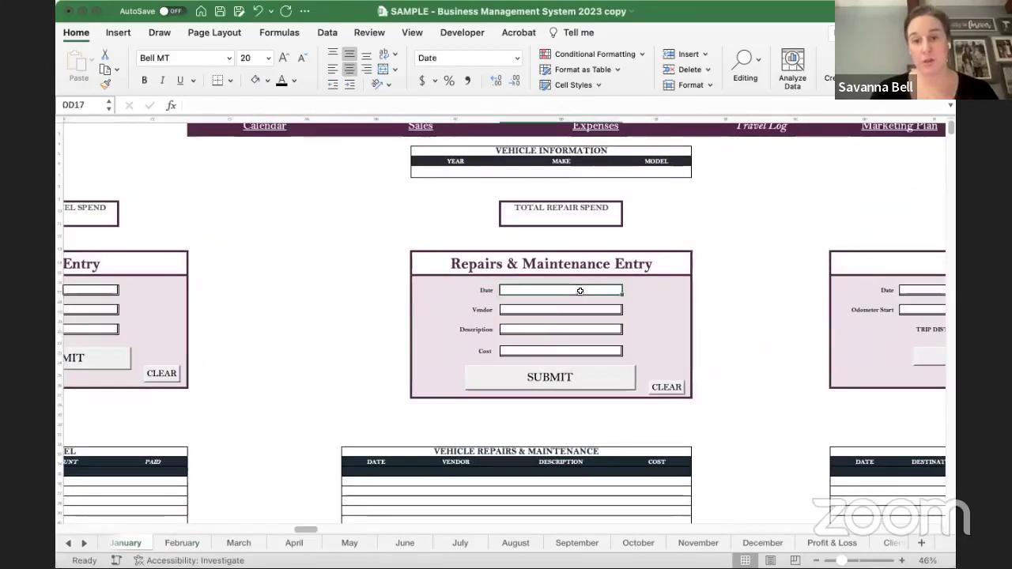
click(549, 310)
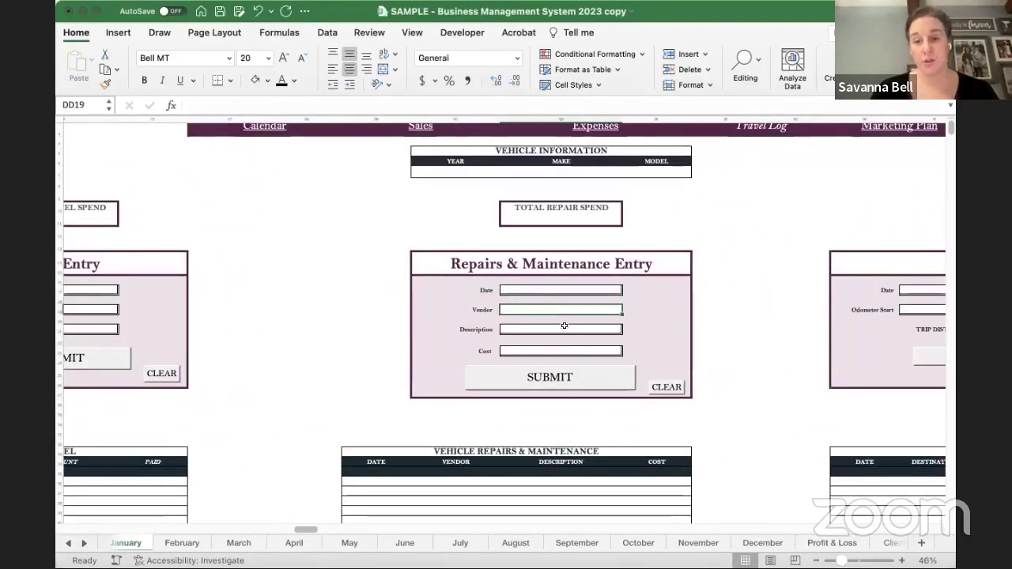
click(574, 331)
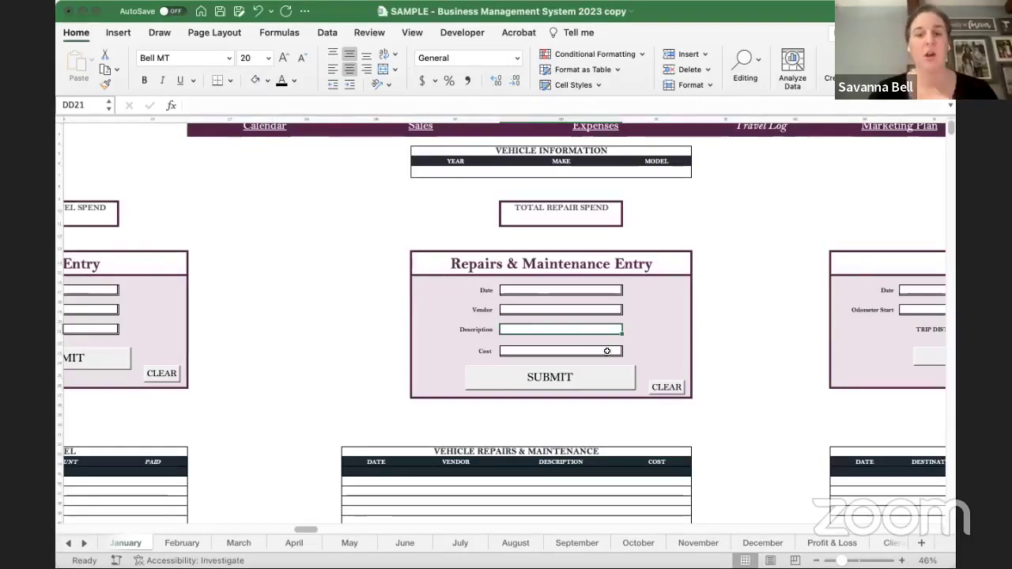
click(606, 351)
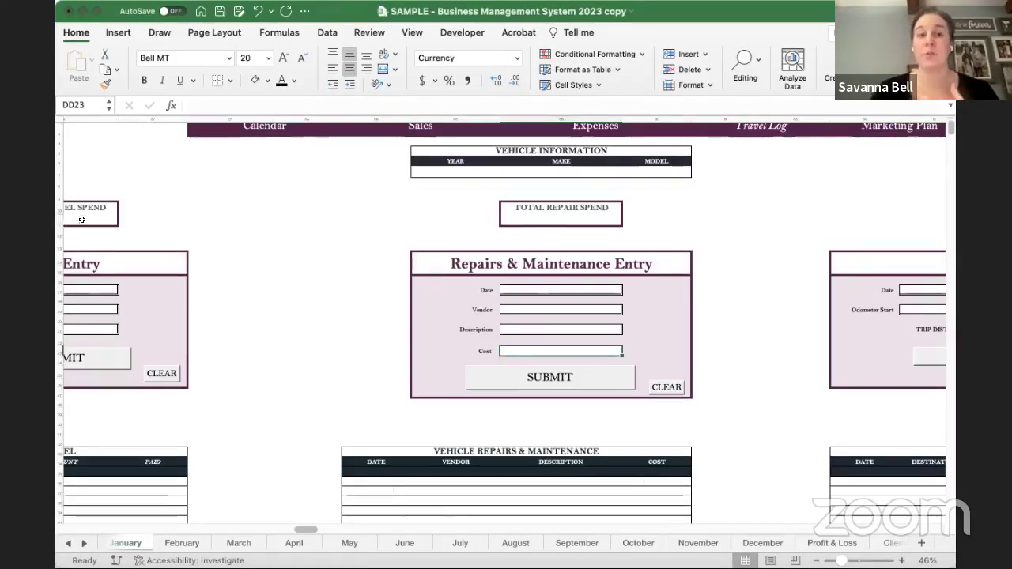
scroll(220, 234, left, 2)
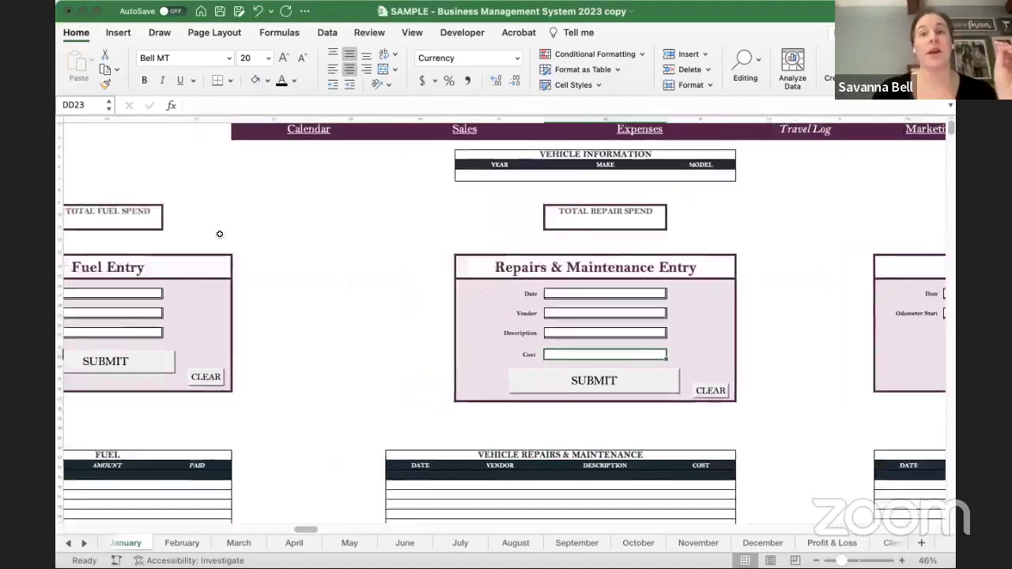
scroll(220, 234, right, 10)
scroll(302, 264, left, 3)
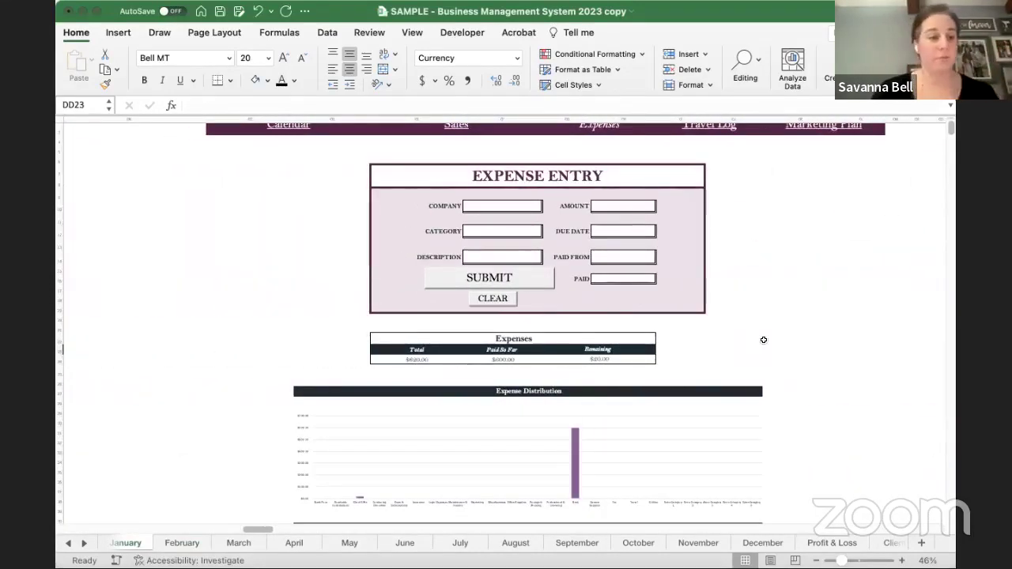
scroll(810, 325, right, 10)
scroll(810, 324, left, 15)
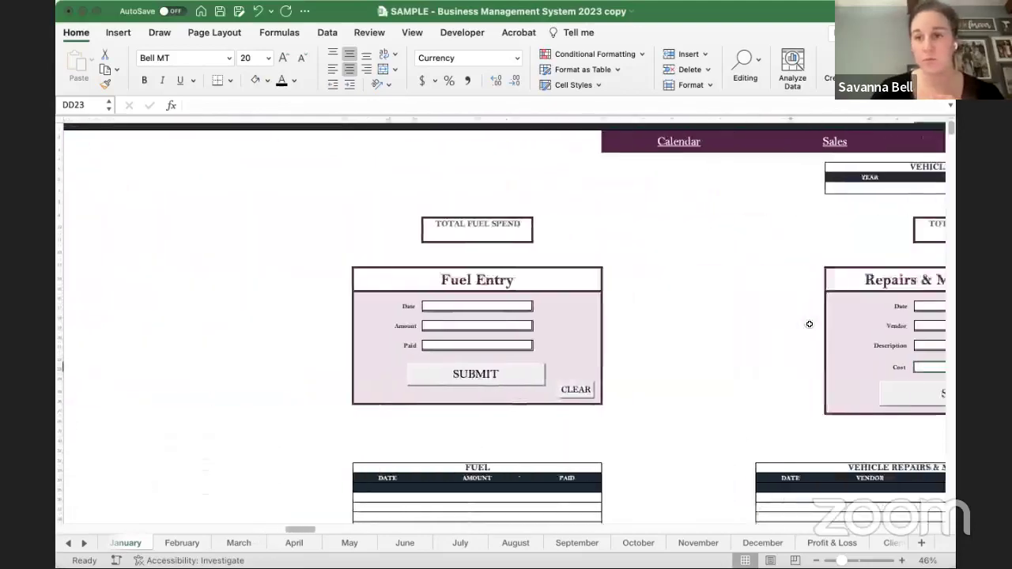
scroll(809, 324, right, 10)
scroll(809, 324, down, 3)
scroll(809, 324, right, 4)
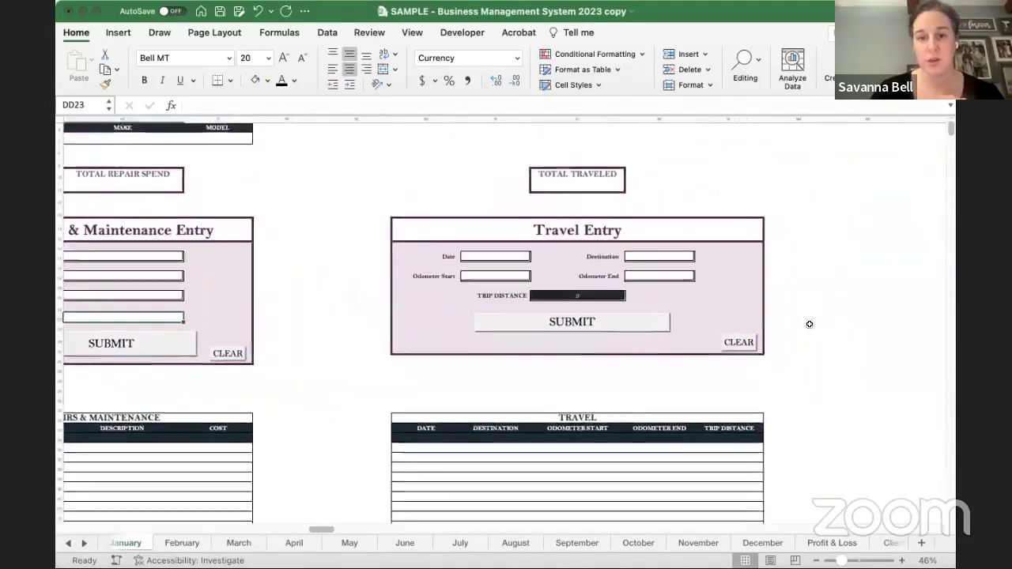
scroll(539, 290, up, 5)
scroll(538, 290, left, 5)
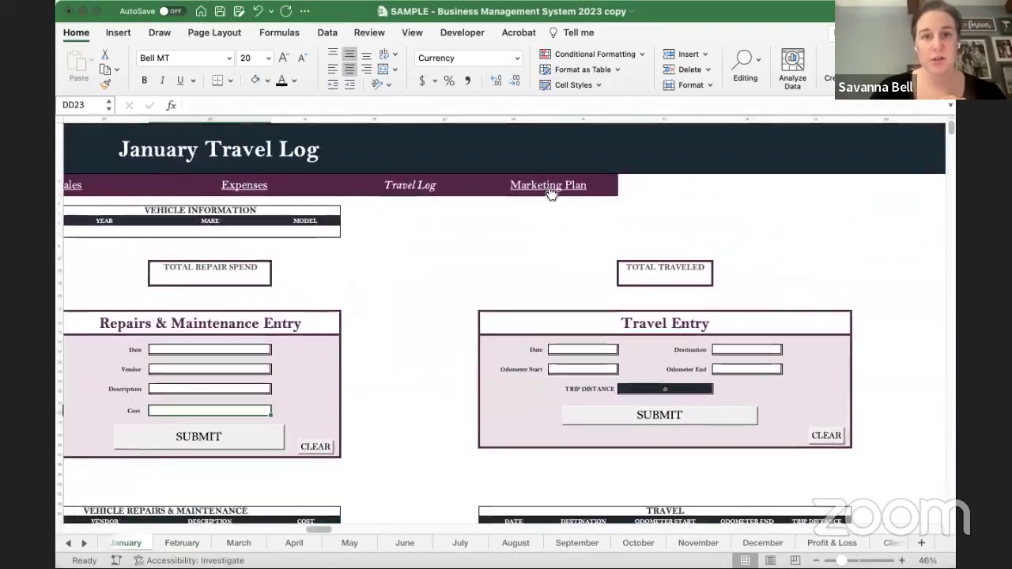
- Jump to the Marketing Plan, browse its Promotions, Ads and Events tables, and select the budget GOAL cell
click(550, 188)
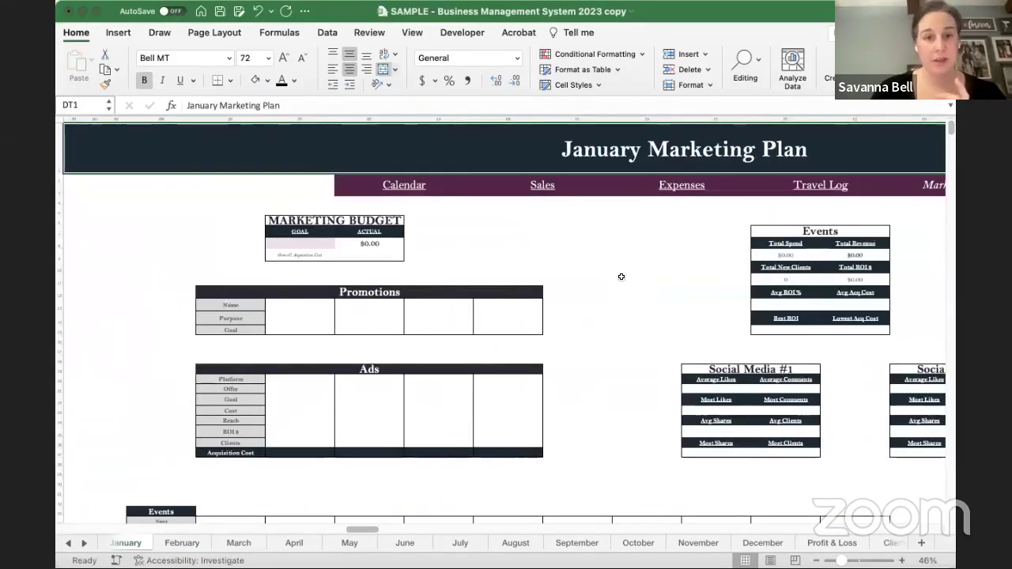
scroll(622, 277, down, 3)
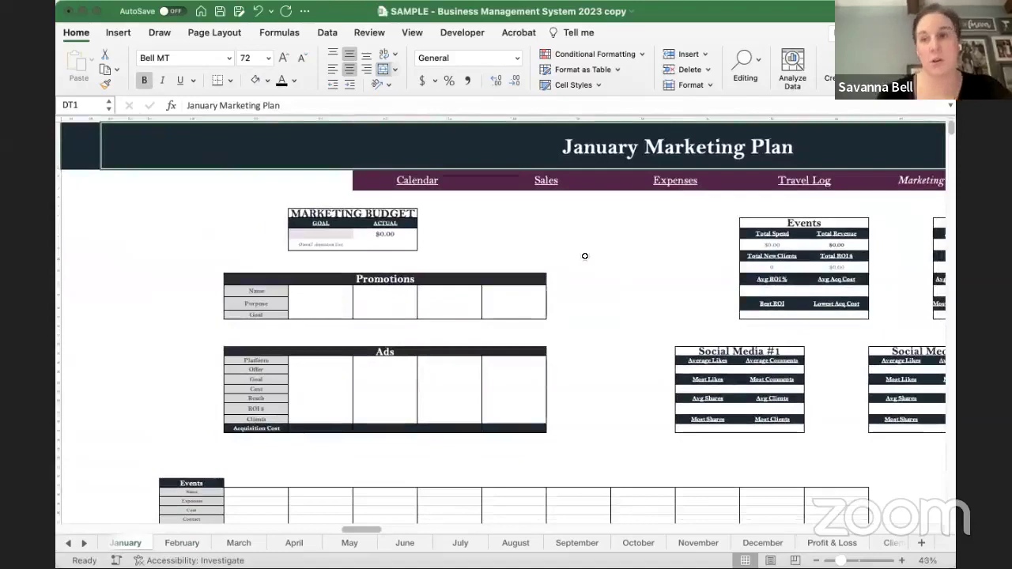
scroll(585, 256, right, 2)
scroll(585, 256, down, 1)
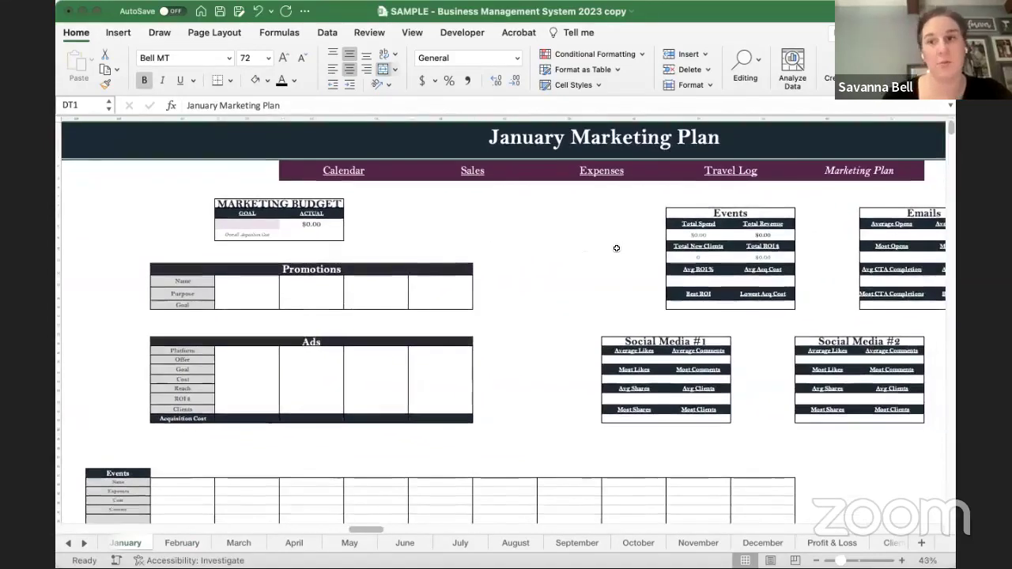
scroll(618, 248, right, 1)
scroll(618, 248, down, 1)
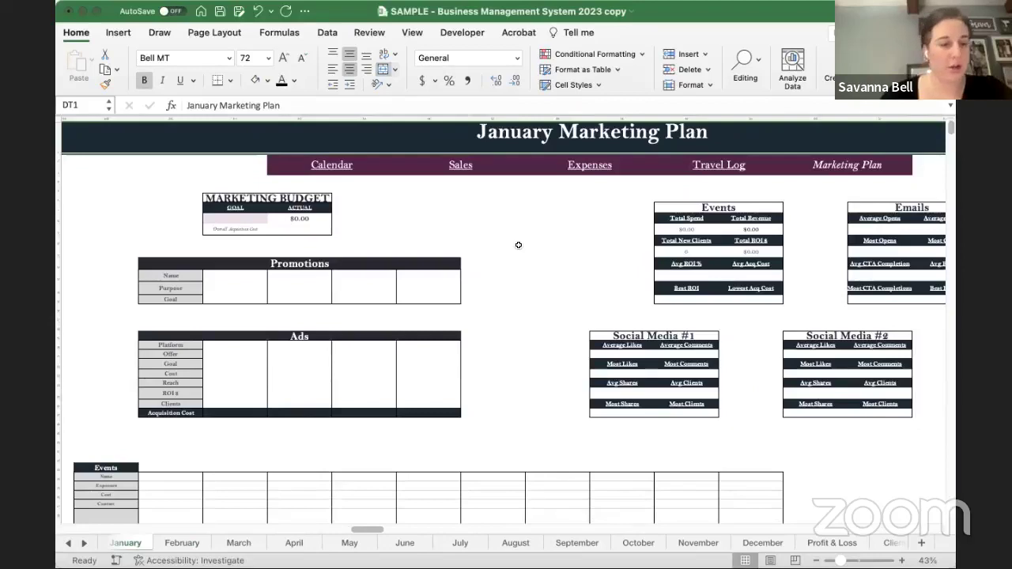
scroll(518, 245, down, 15)
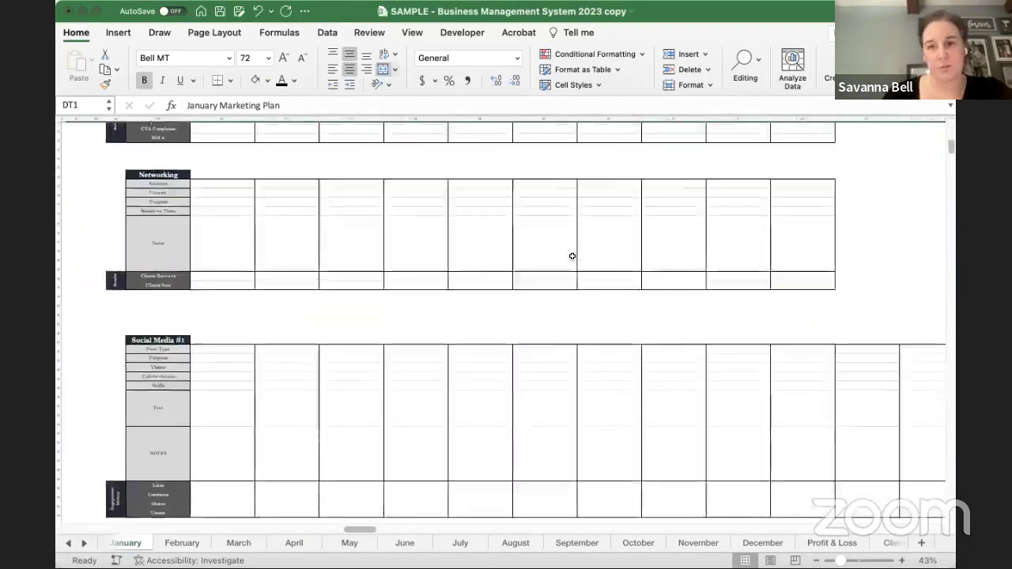
scroll(572, 256, up, 15)
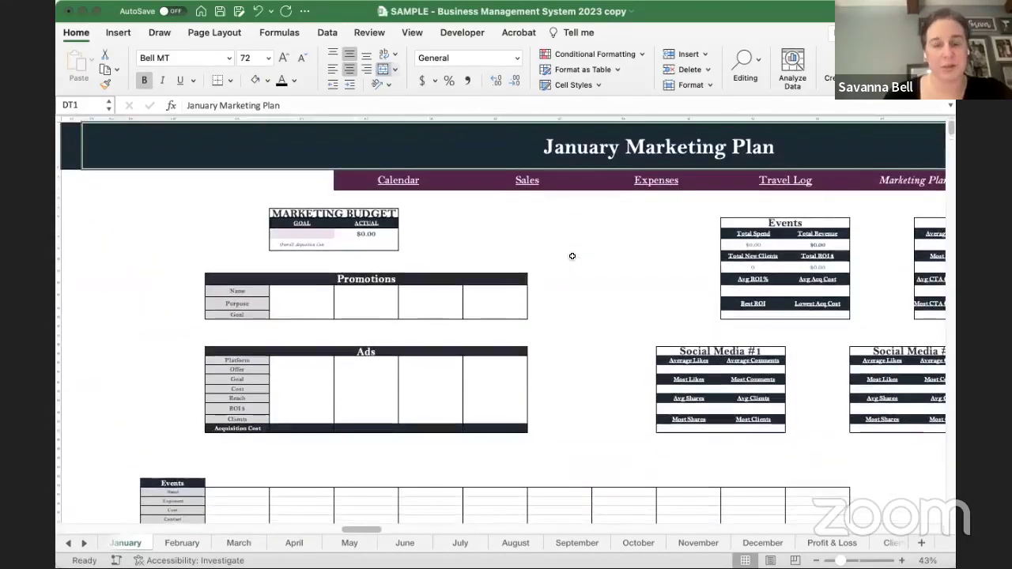
scroll(553, 255, down, 1)
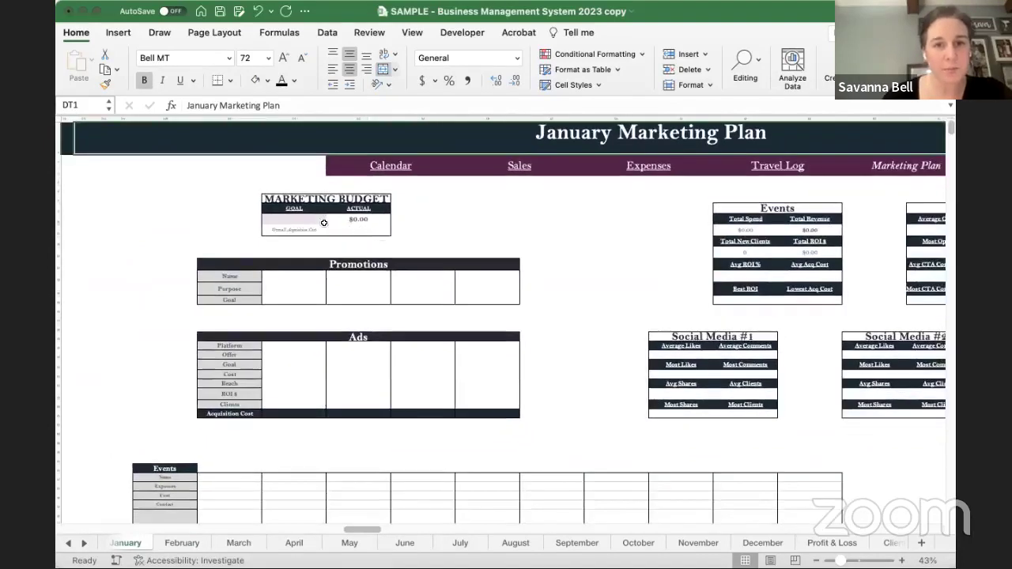
click(299, 220)
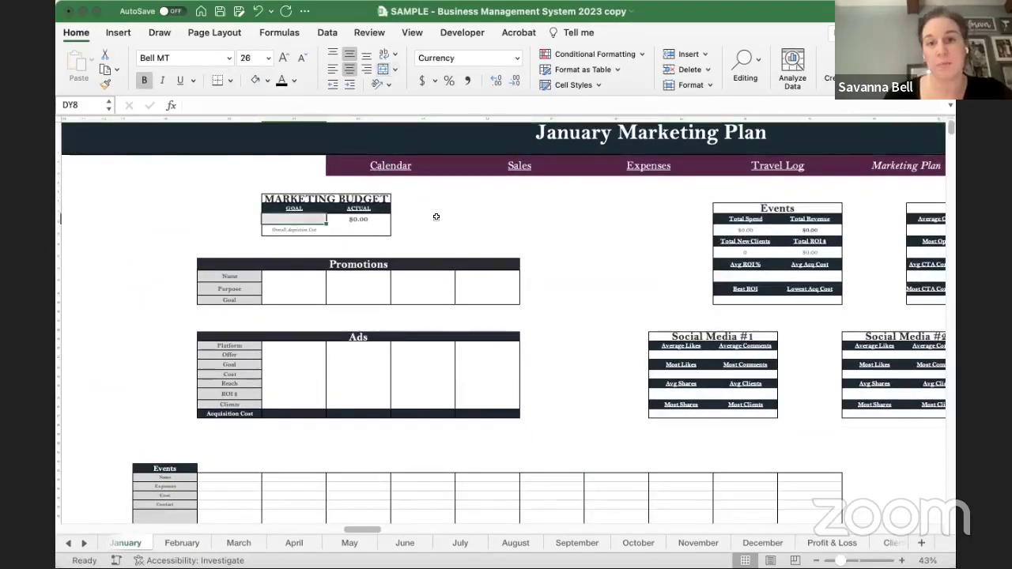
click(366, 219)
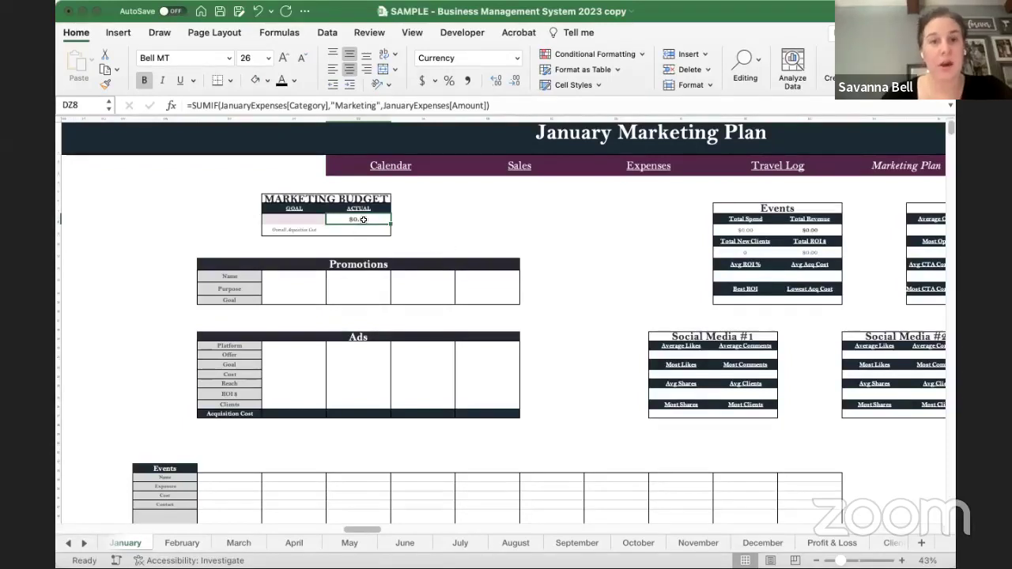
drag(249, 276, 504, 299)
click(280, 277)
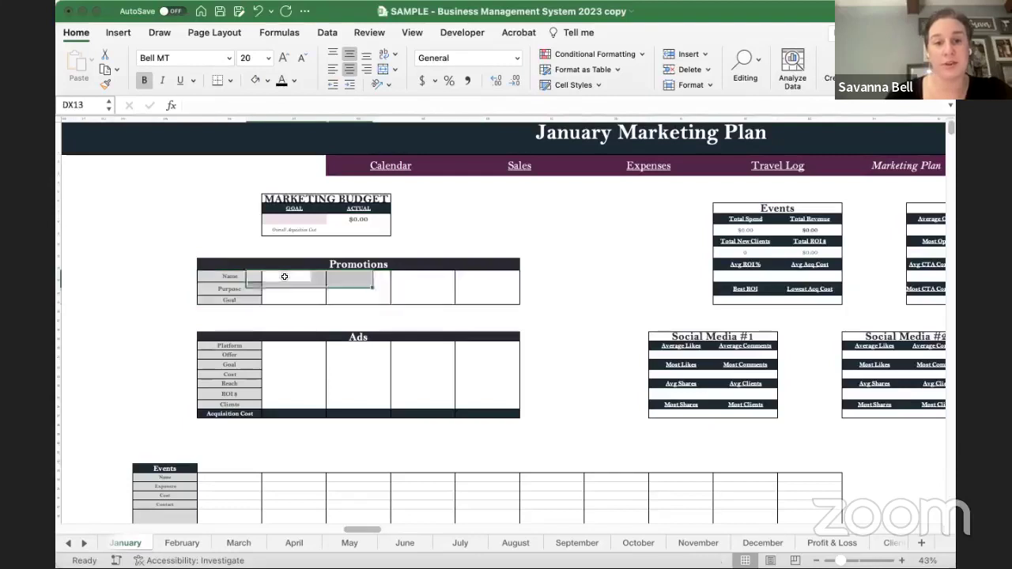
click(276, 288)
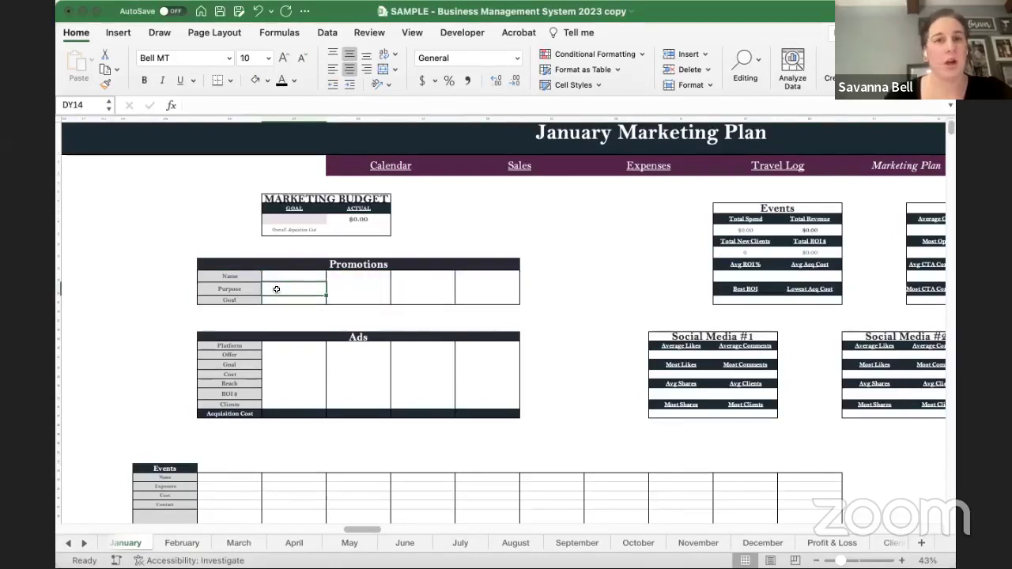
scroll(277, 289, up, 5)
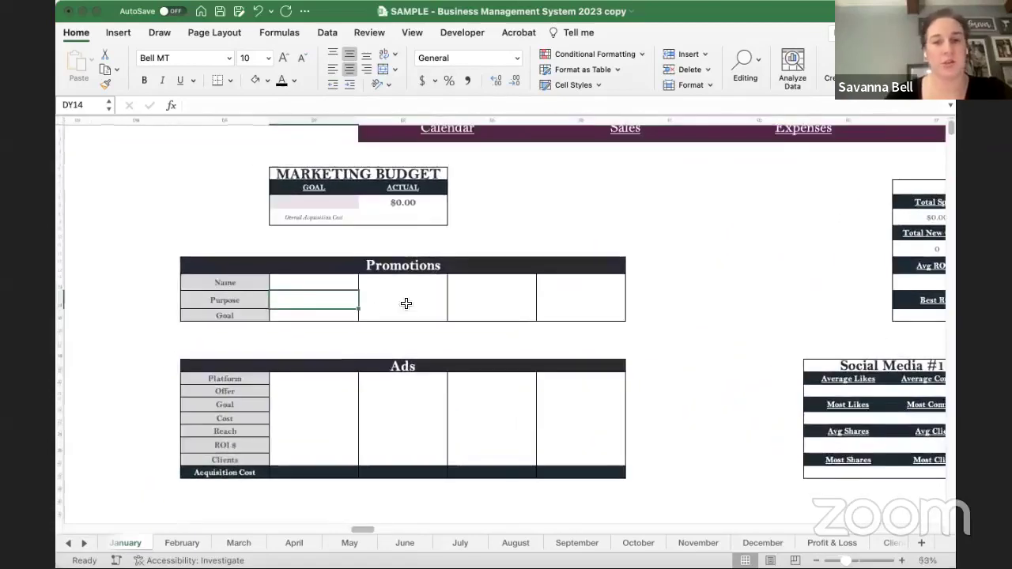
click(323, 315)
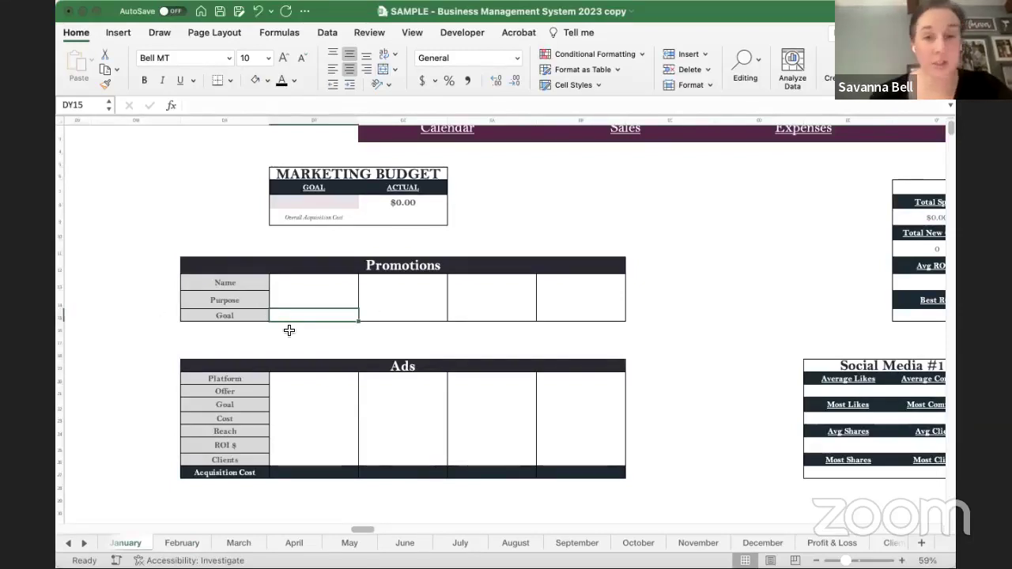
scroll(356, 368, down, 3)
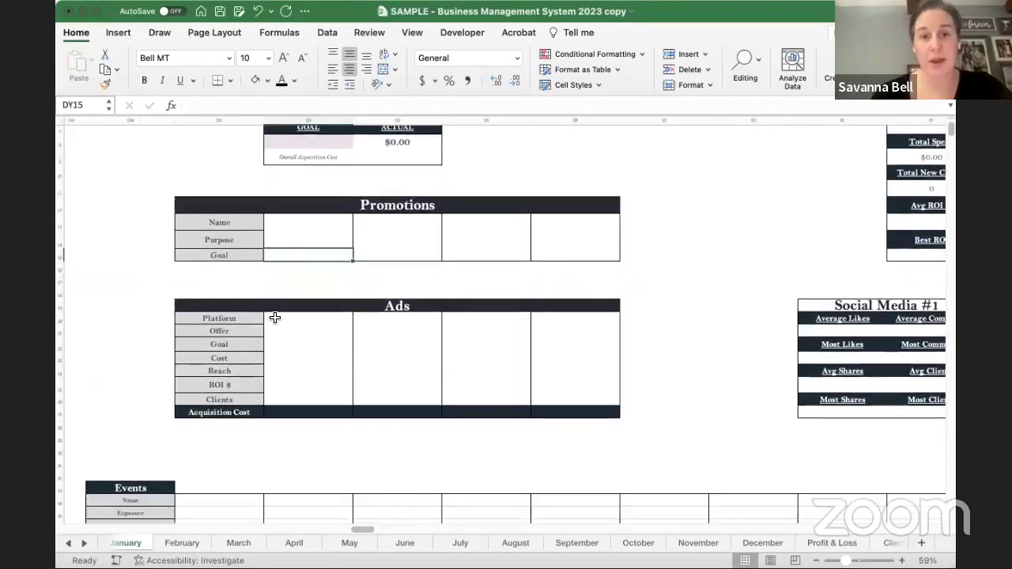
click(275, 318)
drag(274, 318, 293, 411)
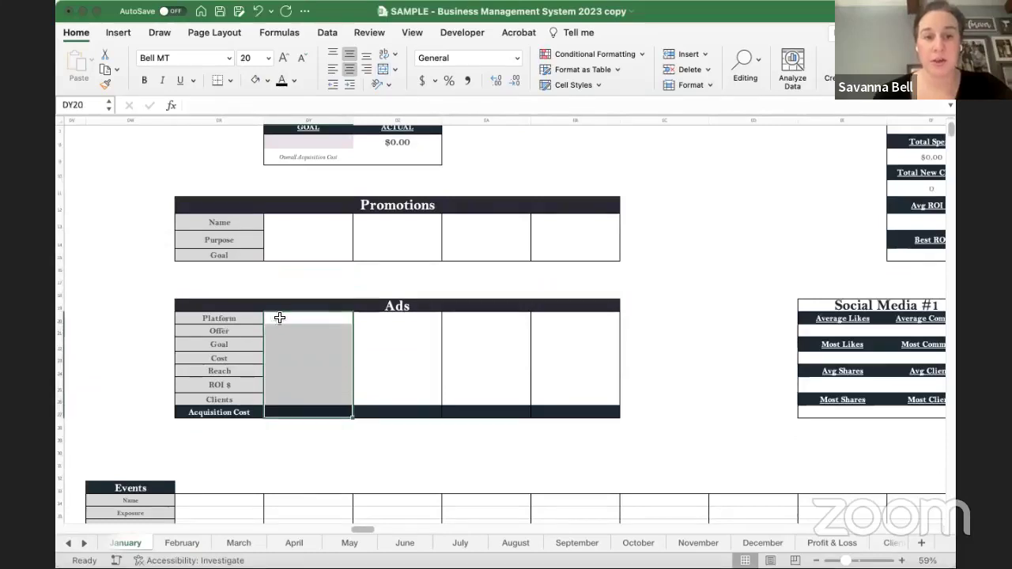
click(280, 318)
key(Down)
key(Down)
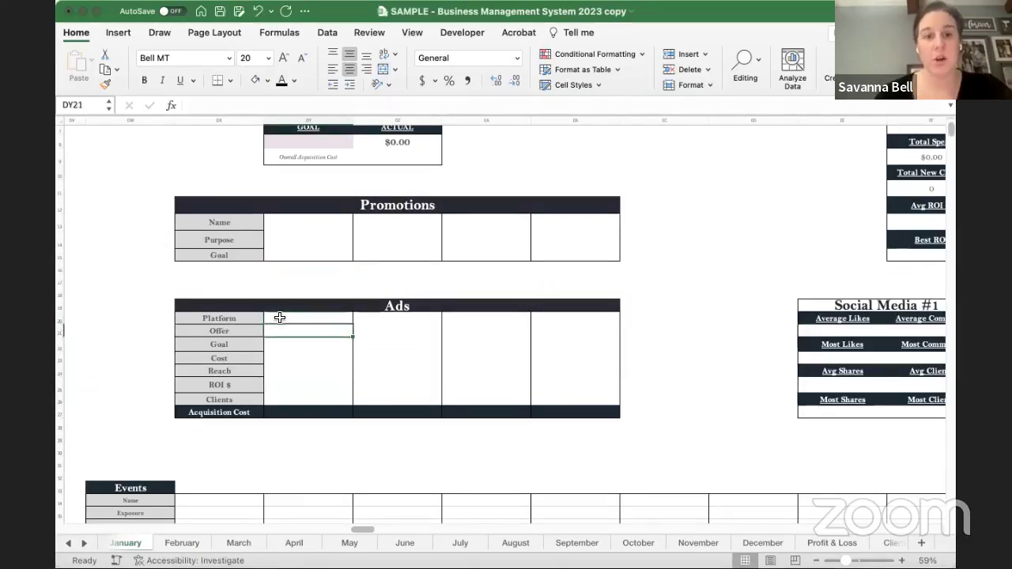
key(Down)
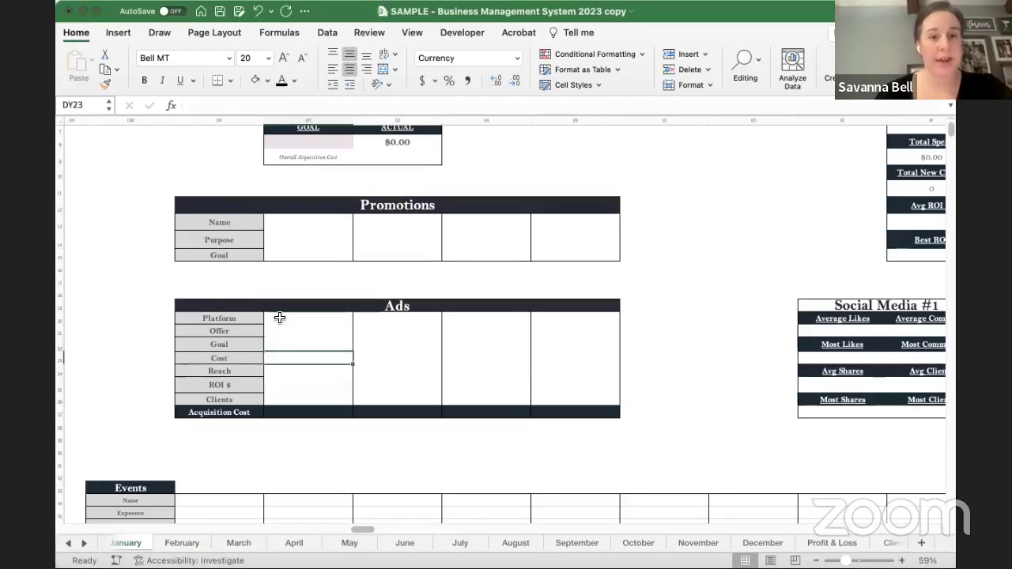
key(Down)
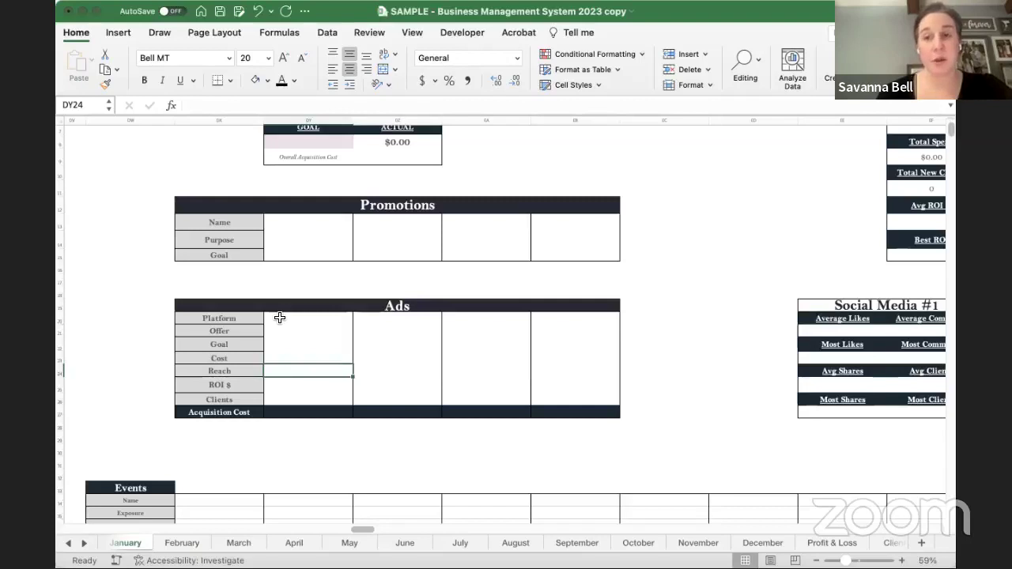
key(Down)
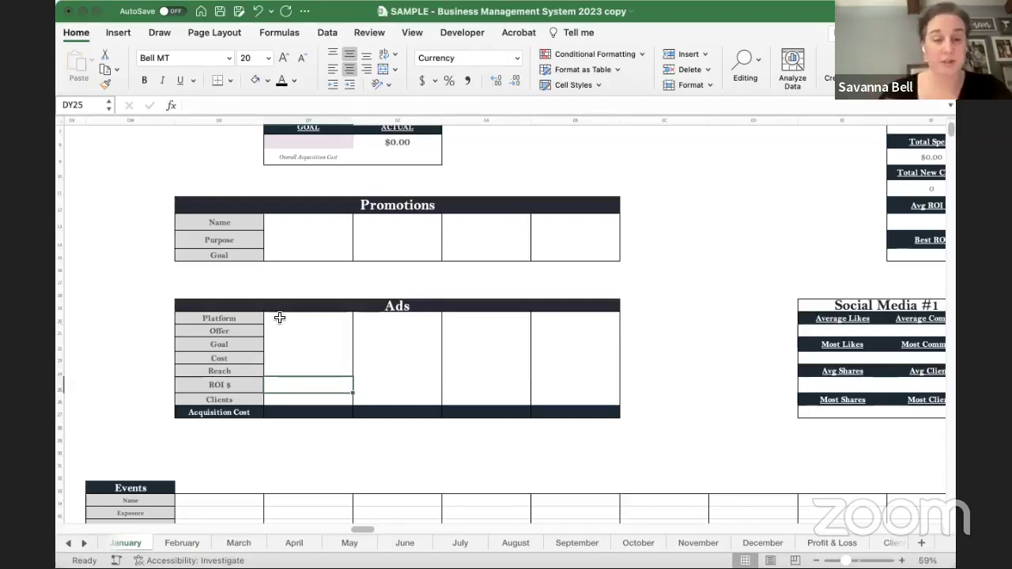
key(Down)
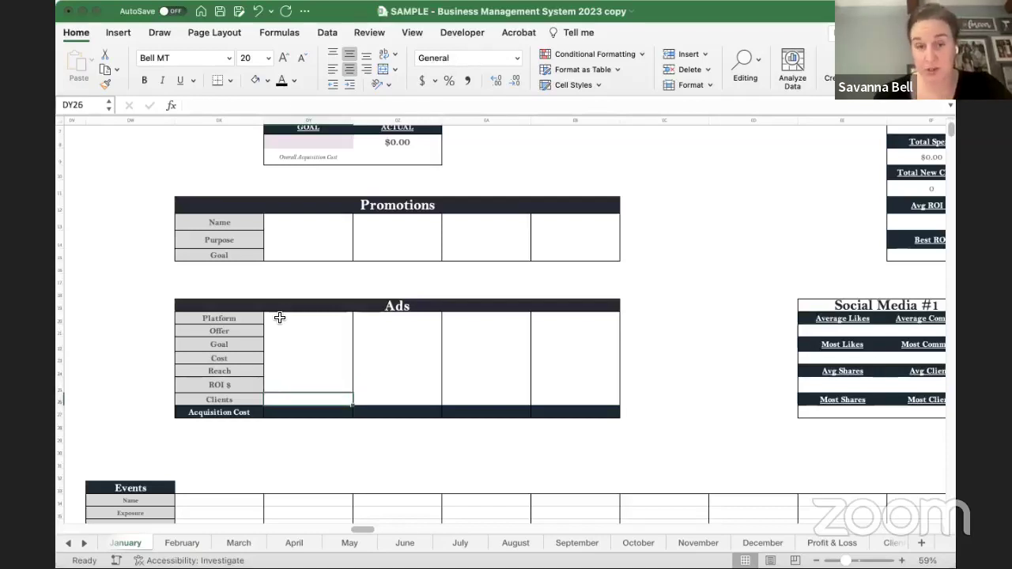
key(Down)
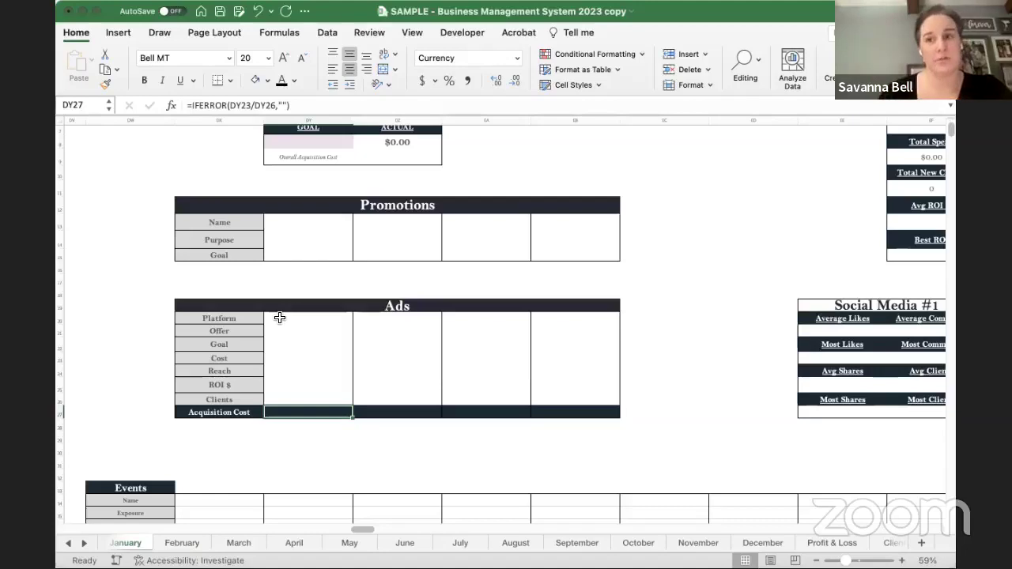
scroll(704, 360, right, 2)
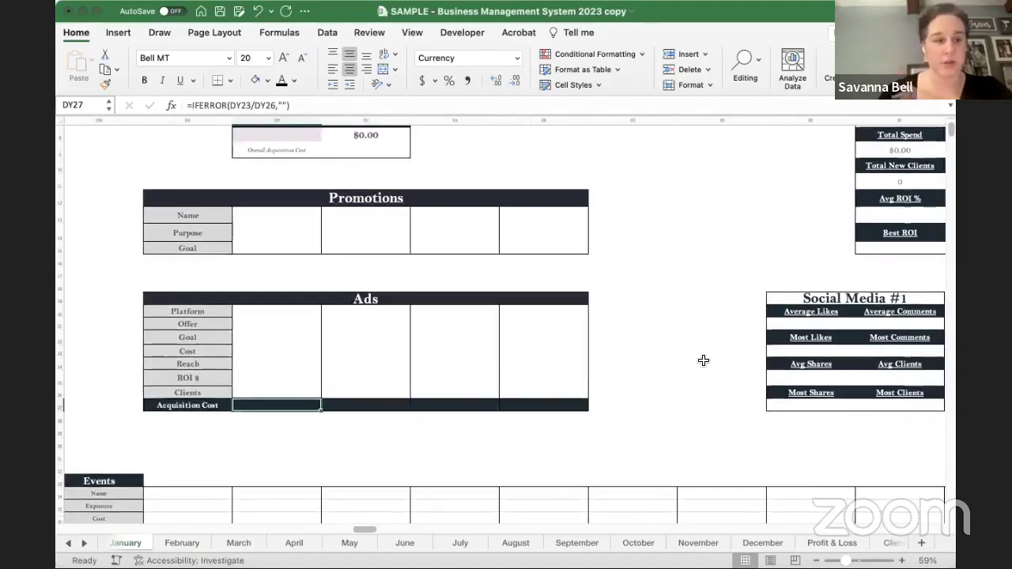
scroll(704, 361, down, 5)
scroll(704, 360, left, 1)
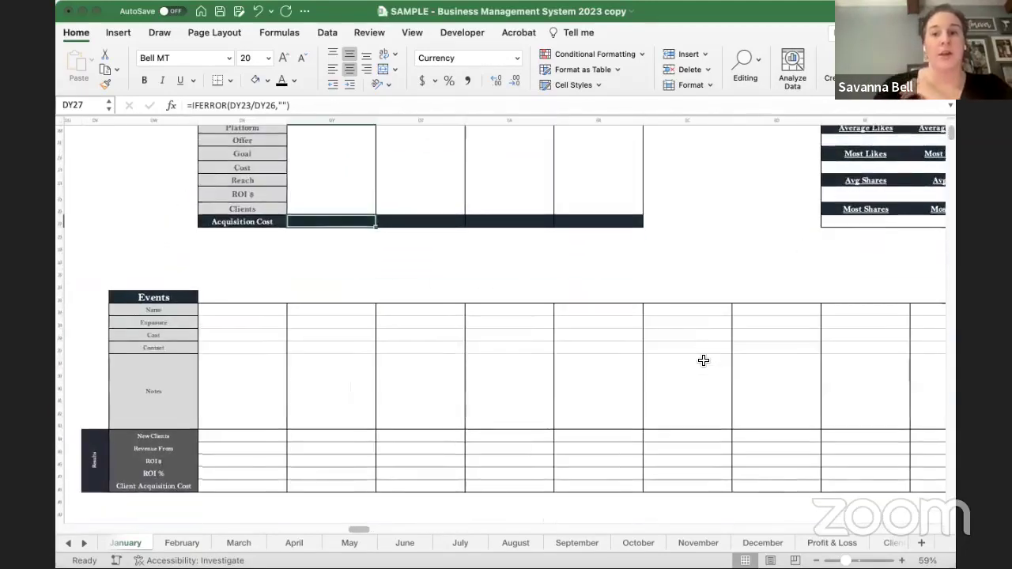
scroll(273, 317, down, 2)
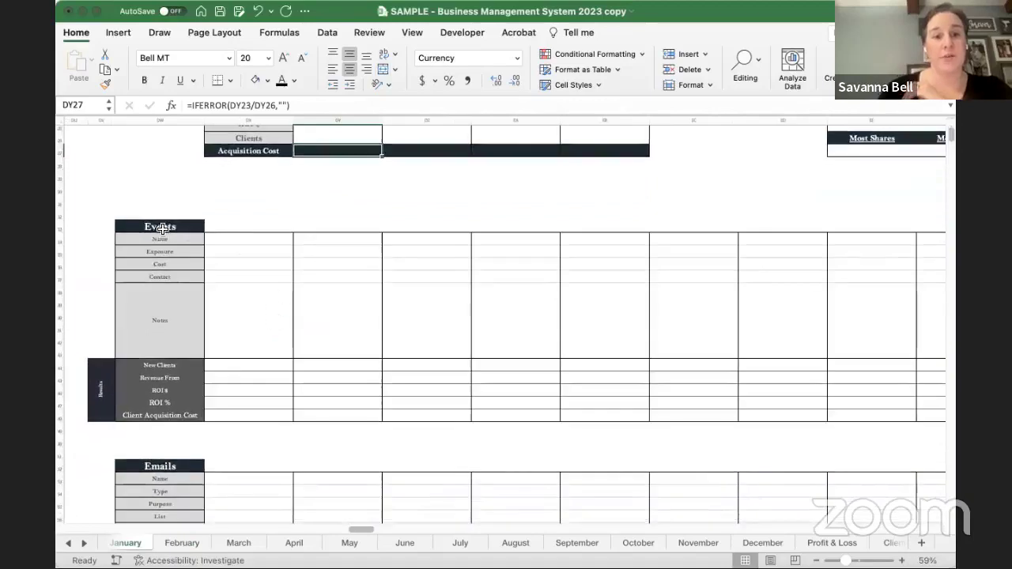
scroll(237, 354, down, 3)
scroll(238, 350, left, 1)
scroll(284, 397, down, 4)
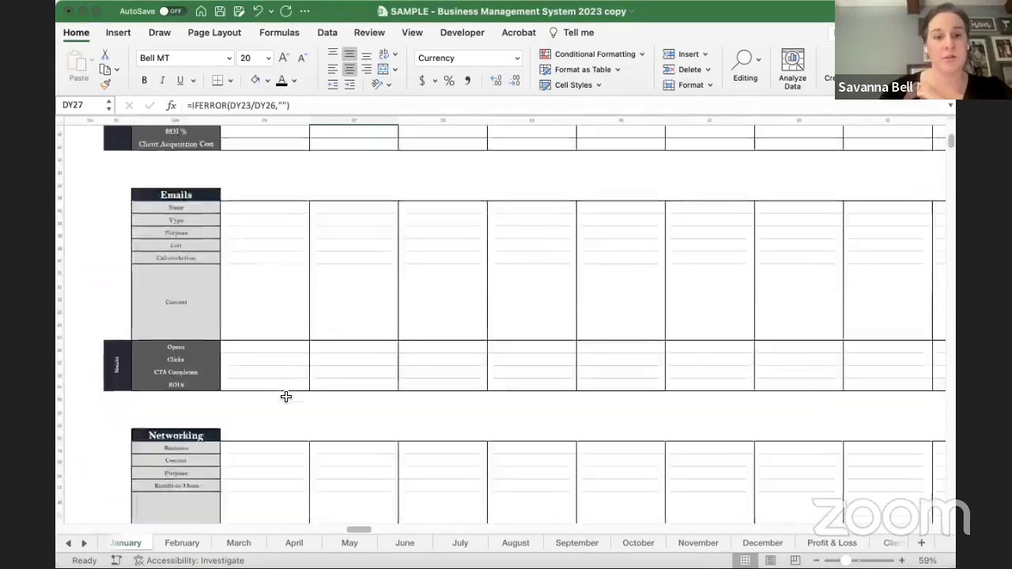
scroll(265, 355, left, 1)
scroll(299, 422, down, 6)
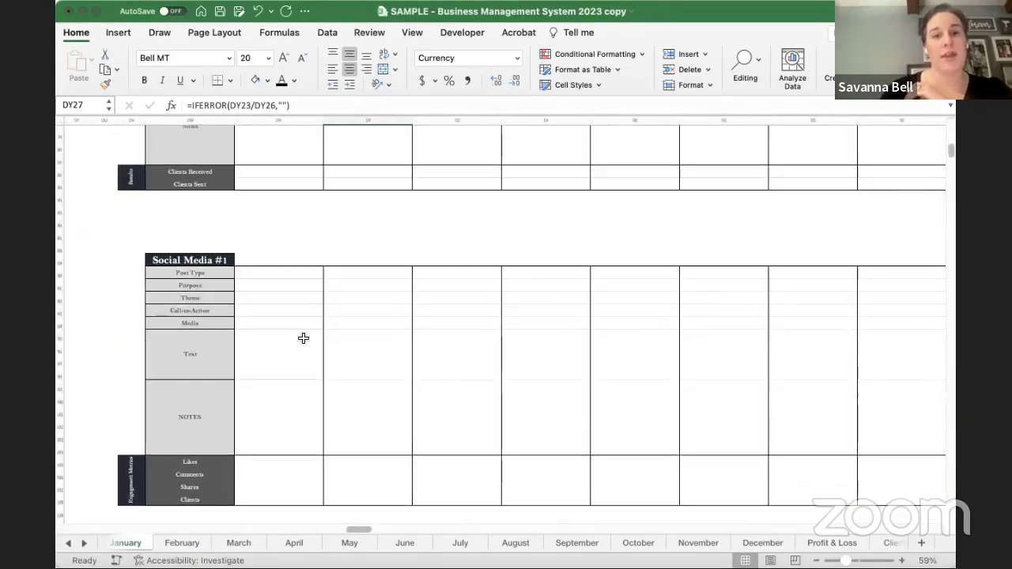
scroll(314, 395, down, 1)
scroll(316, 431, down, 12)
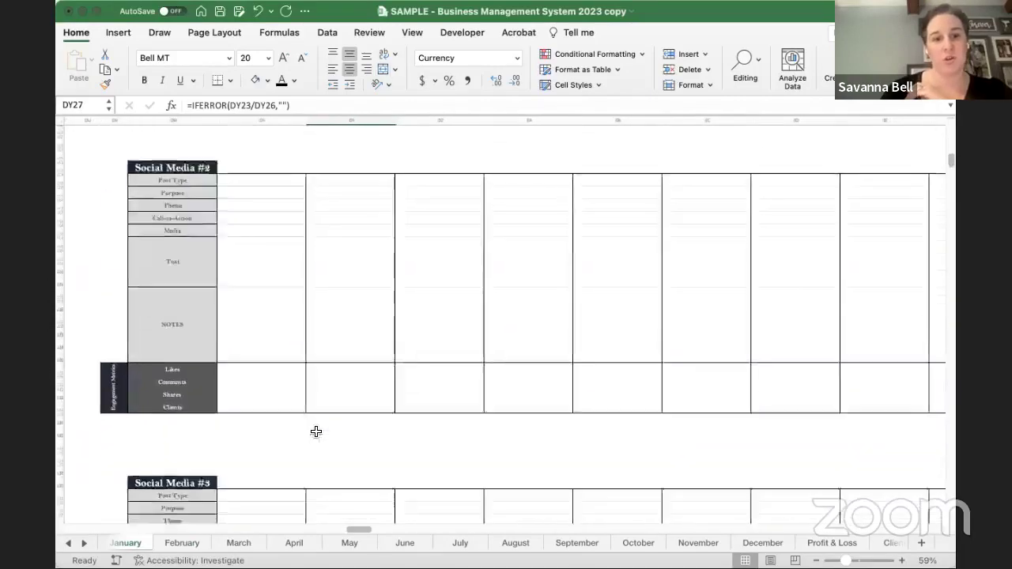
scroll(315, 431, right, 1)
scroll(316, 431, up, 12)
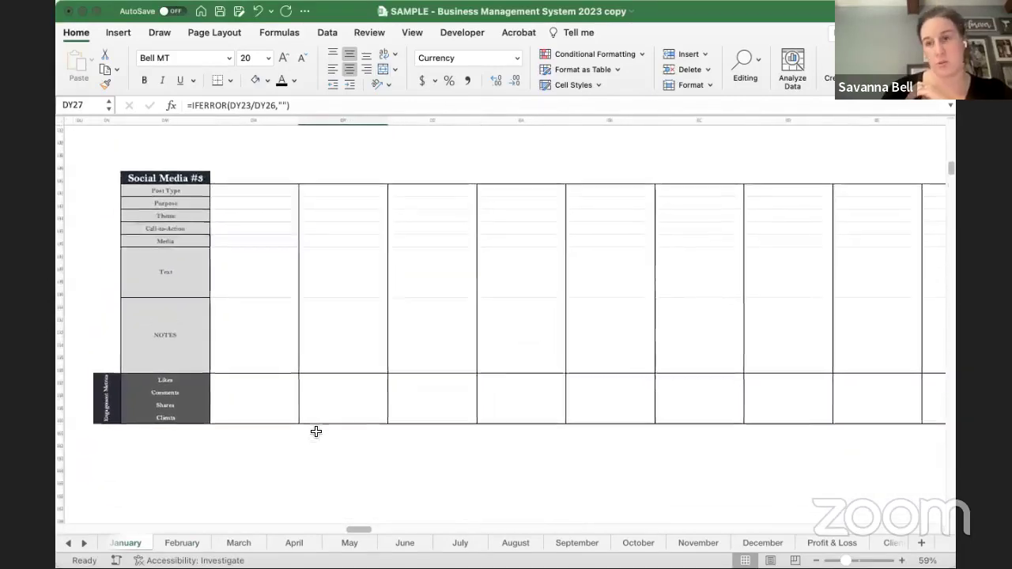
scroll(315, 431, left, 1)
scroll(315, 430, up, 2)
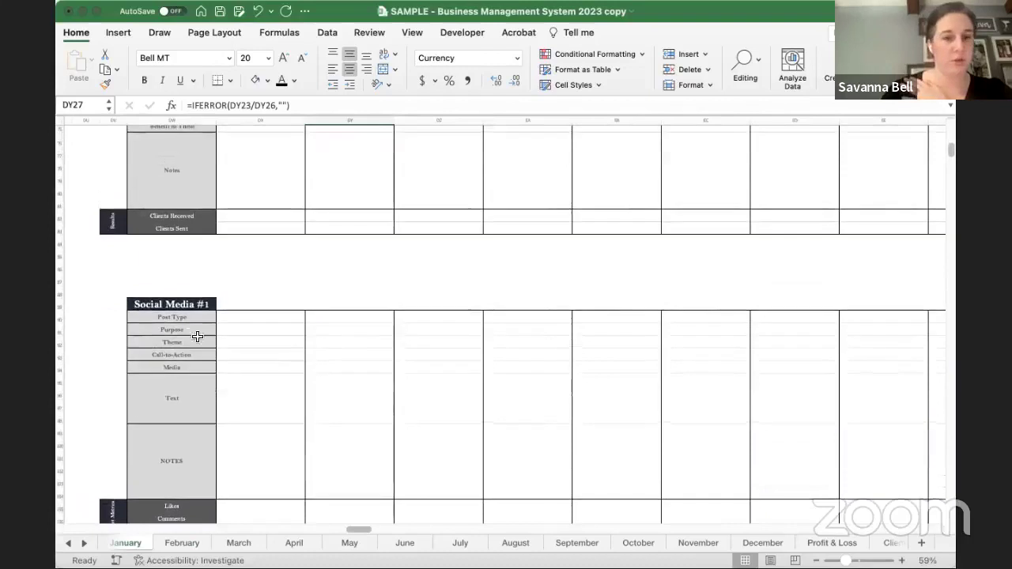
click(186, 305)
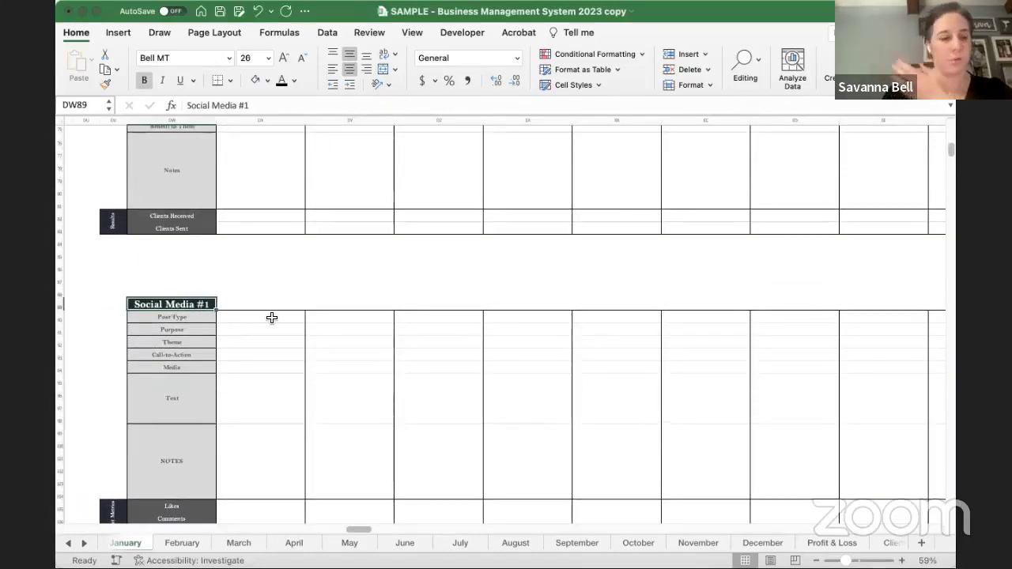
scroll(271, 318, up, 12)
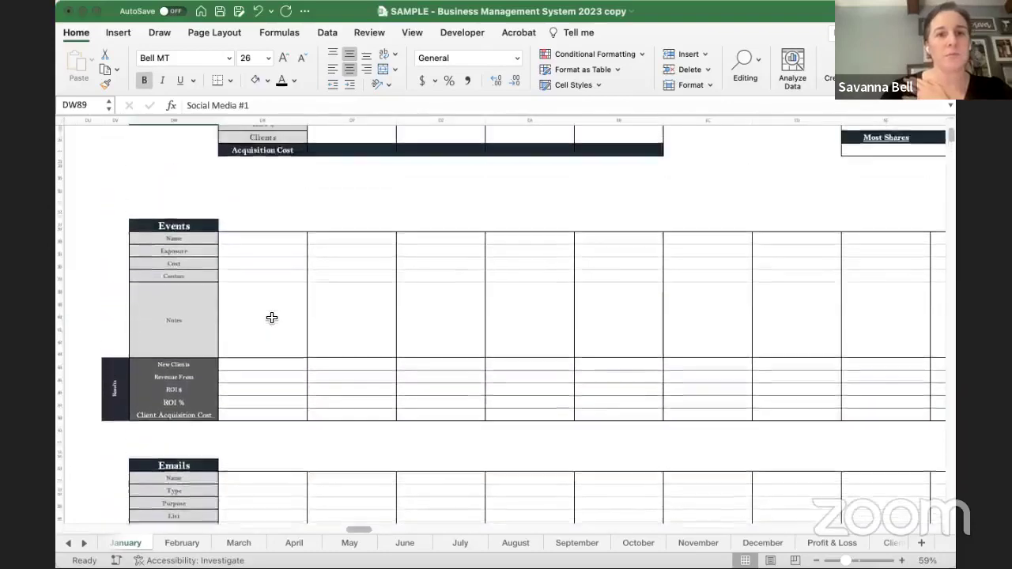
scroll(271, 318, up, 3)
scroll(271, 318, down, 2)
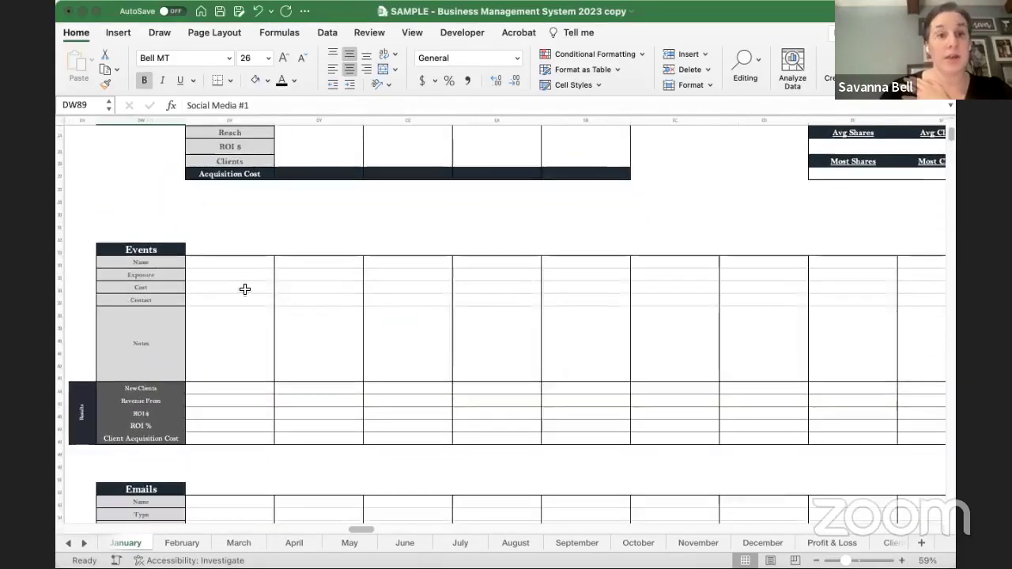
click(215, 262)
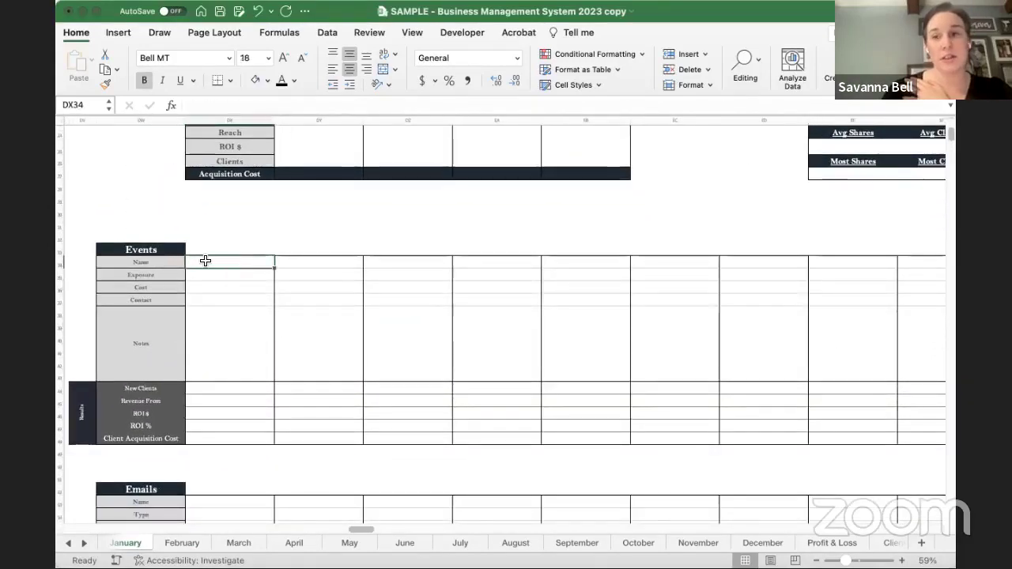
- Enter 1/2/2023 in the date cell beside the Events heading
click(216, 245)
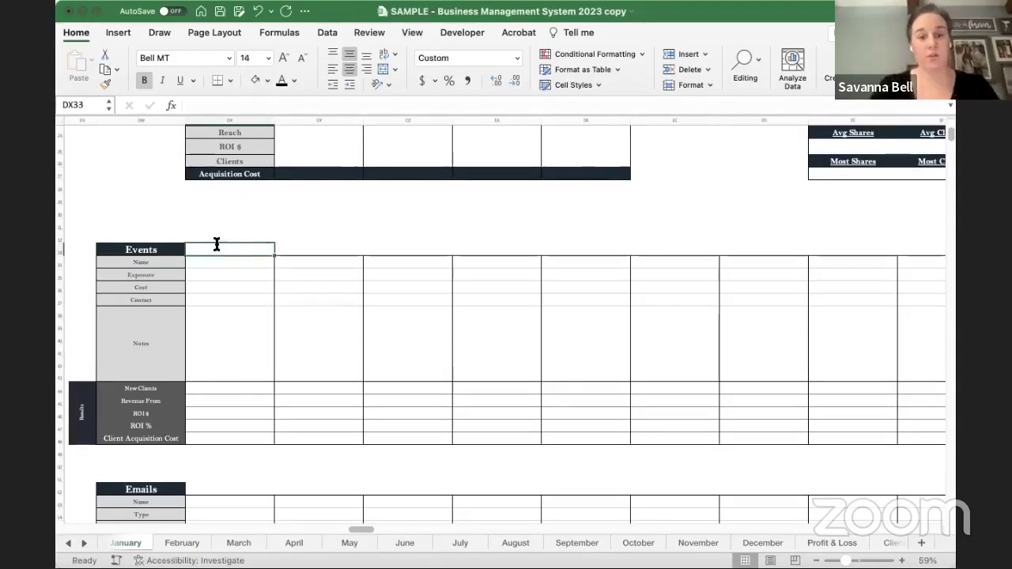
text(1/2/2023)
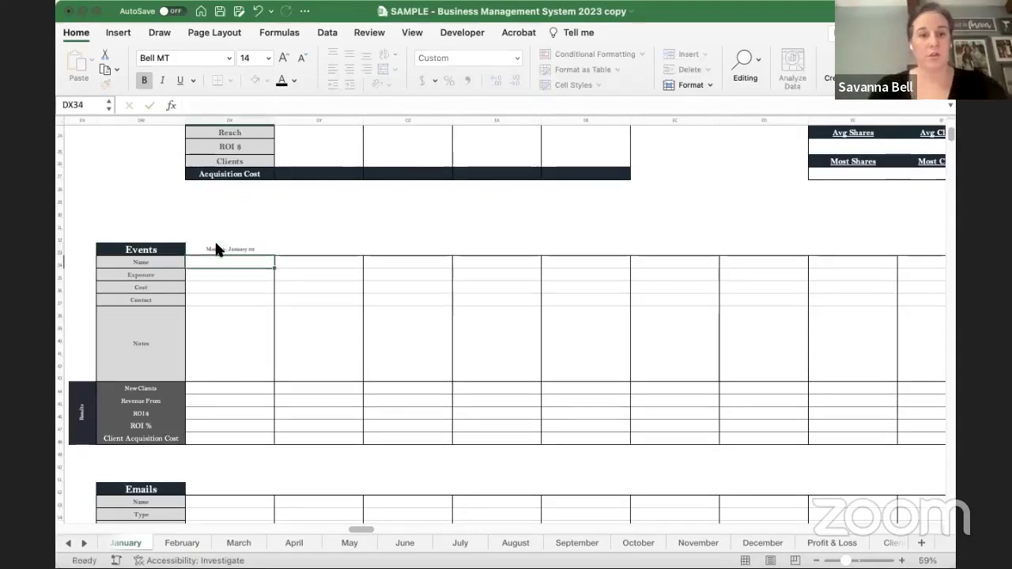
key(Return)
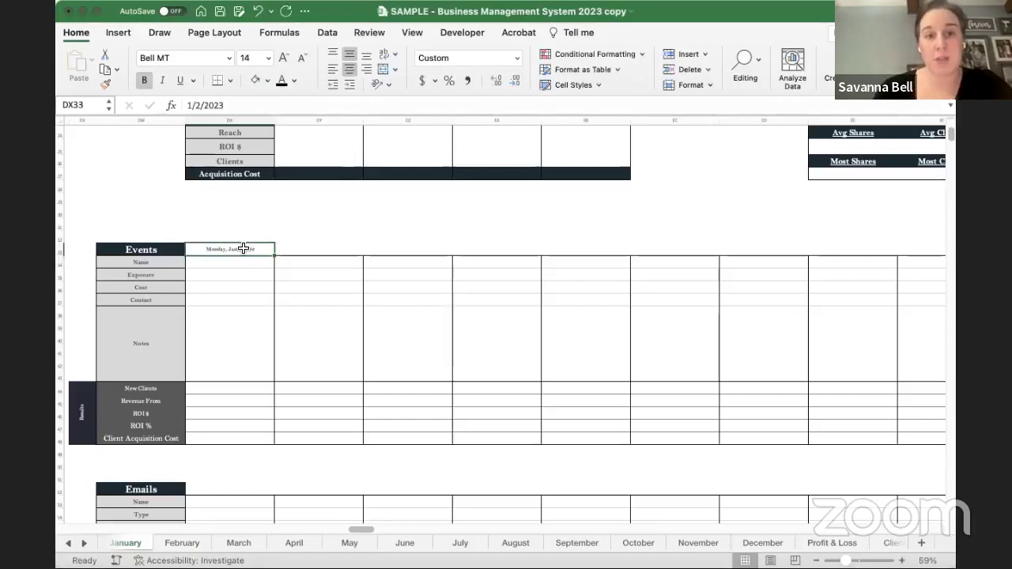
key(Down)
key(Down)
key(Down)
key(Down)
key(Down)
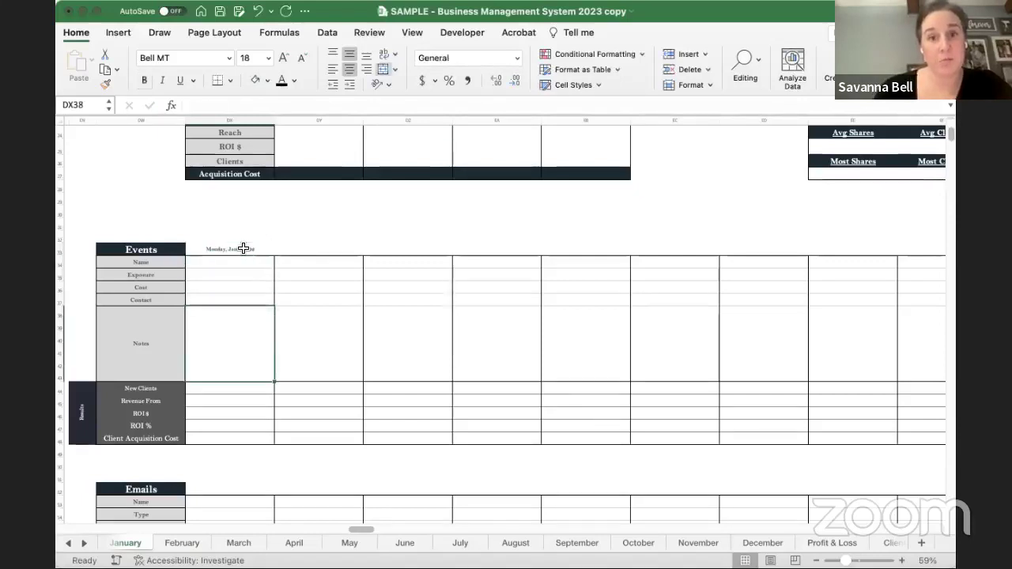
key(Up)
key(Up)
key(Up)
key(Up)
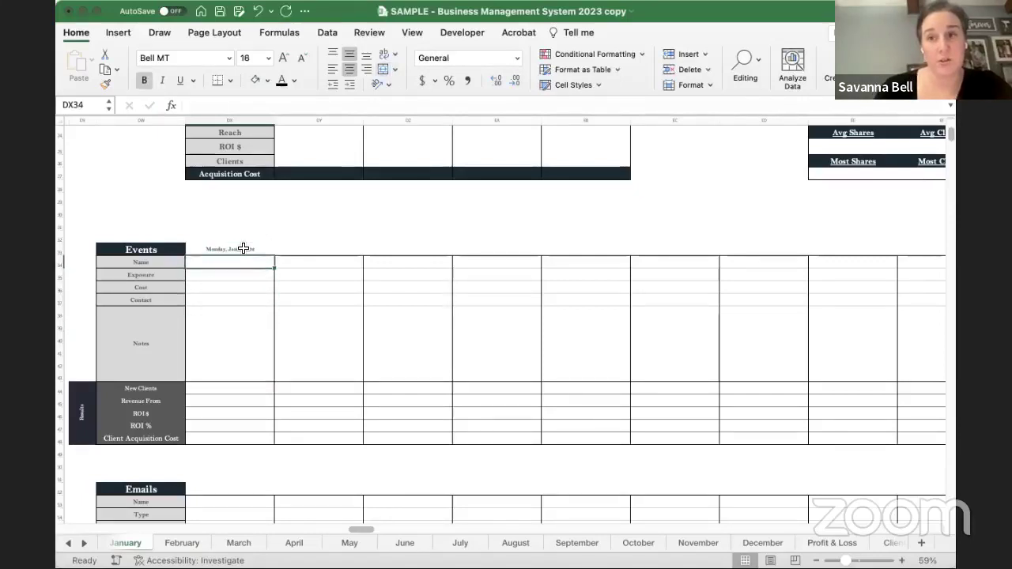
key(Up)
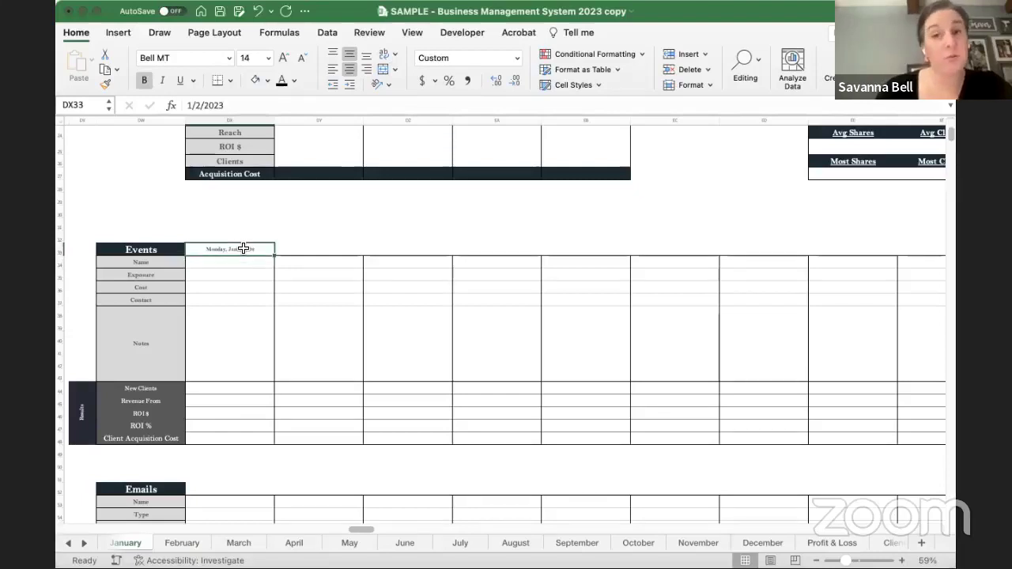
- Scroll down through the Emails and Networking tables and back up to Events
scroll(243, 248, right, 3)
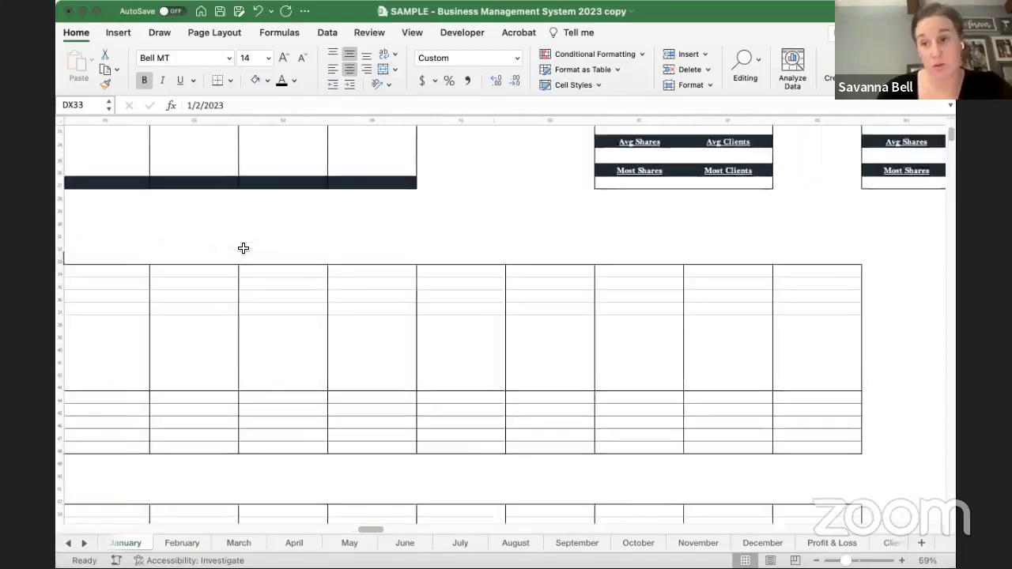
scroll(243, 248, left, 3)
scroll(281, 331, down, 5)
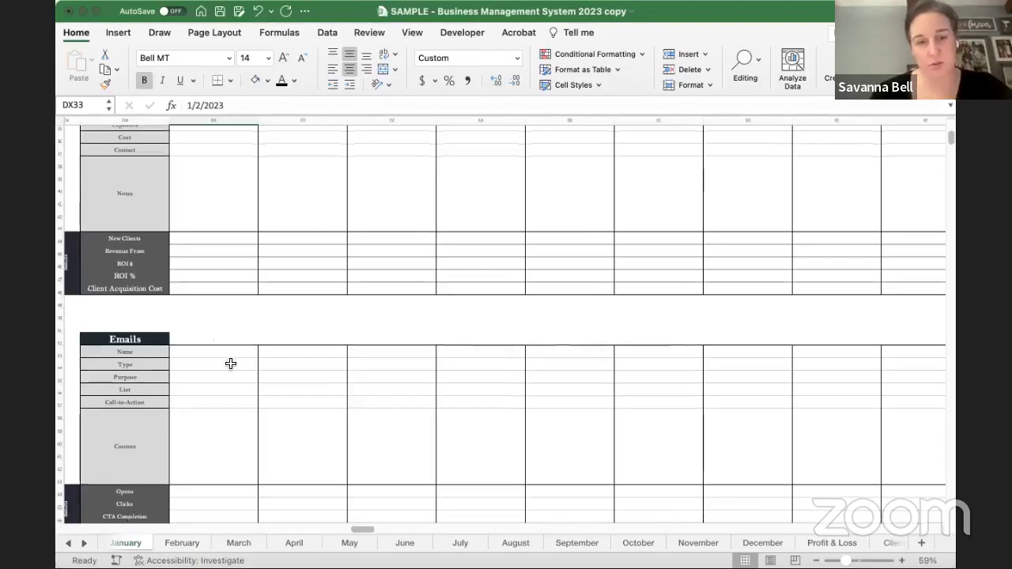
scroll(231, 361, down, 5)
scroll(230, 362, left, 1)
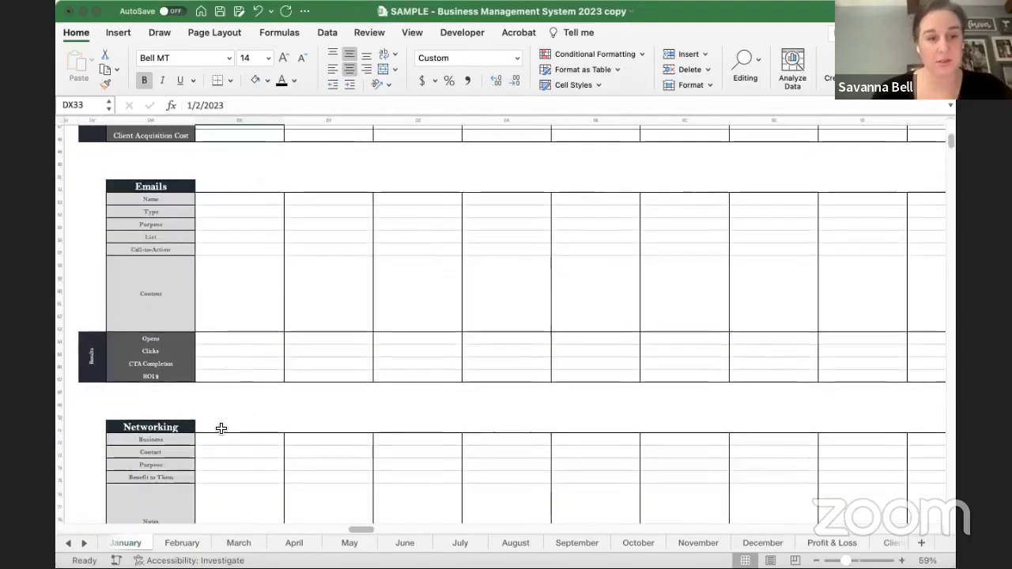
scroll(222, 425, down, 4)
scroll(221, 428, up, 13)
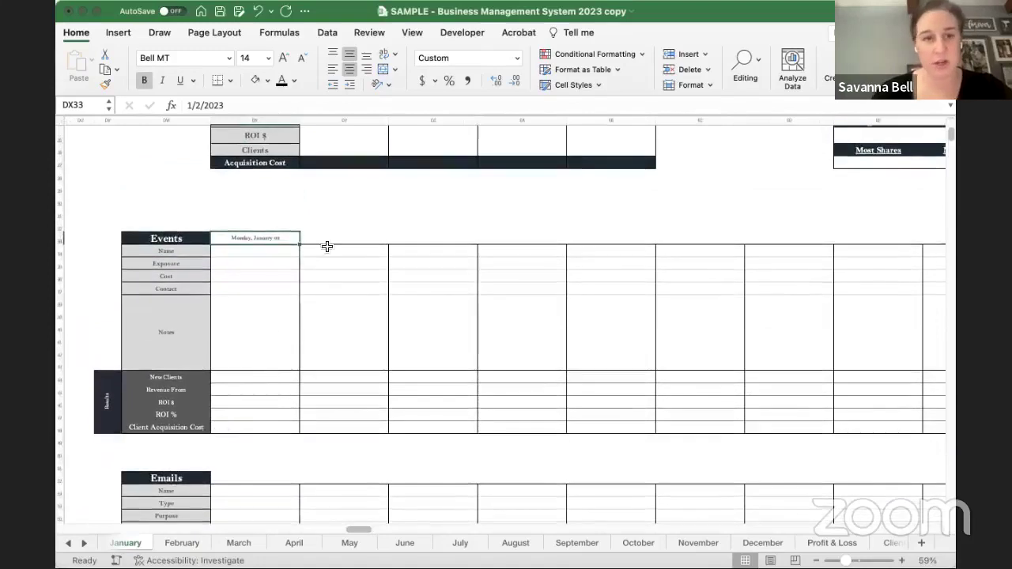
- Log event Girls' Night Out with 300 exposure, $200 cost, and the contact's name and phone
click(250, 252)
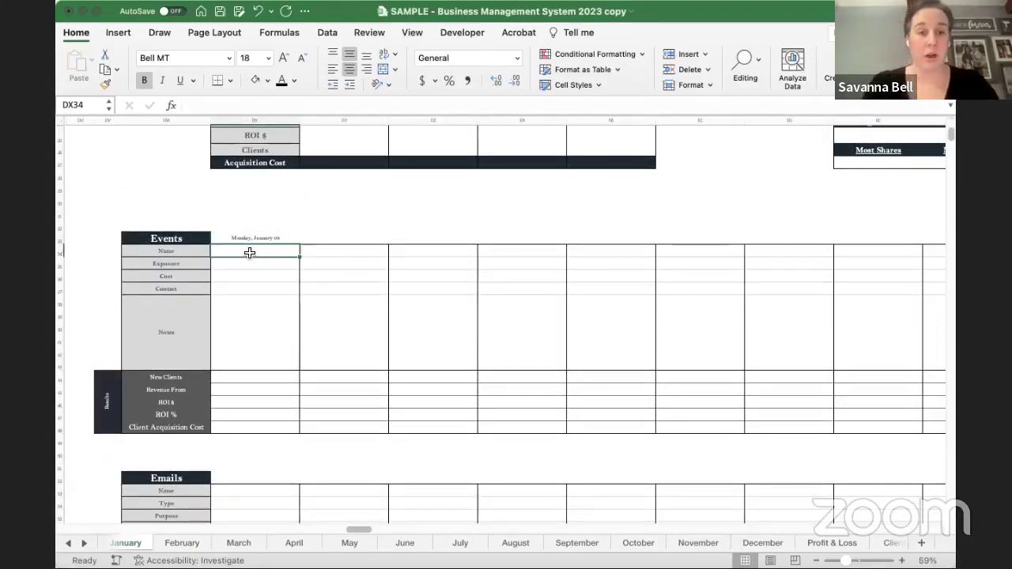
text(Girls')
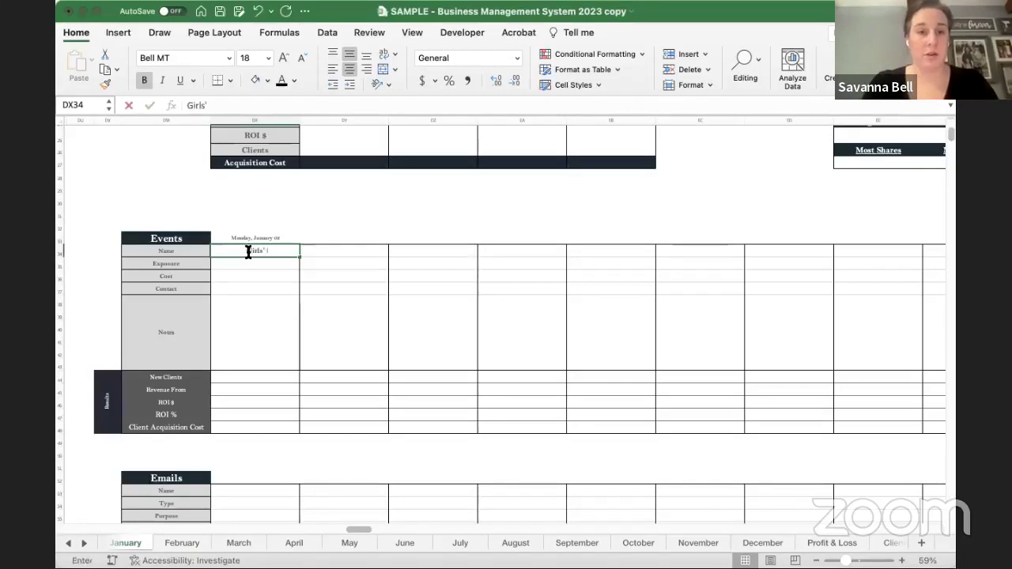
text( Night Out)
key(Return)
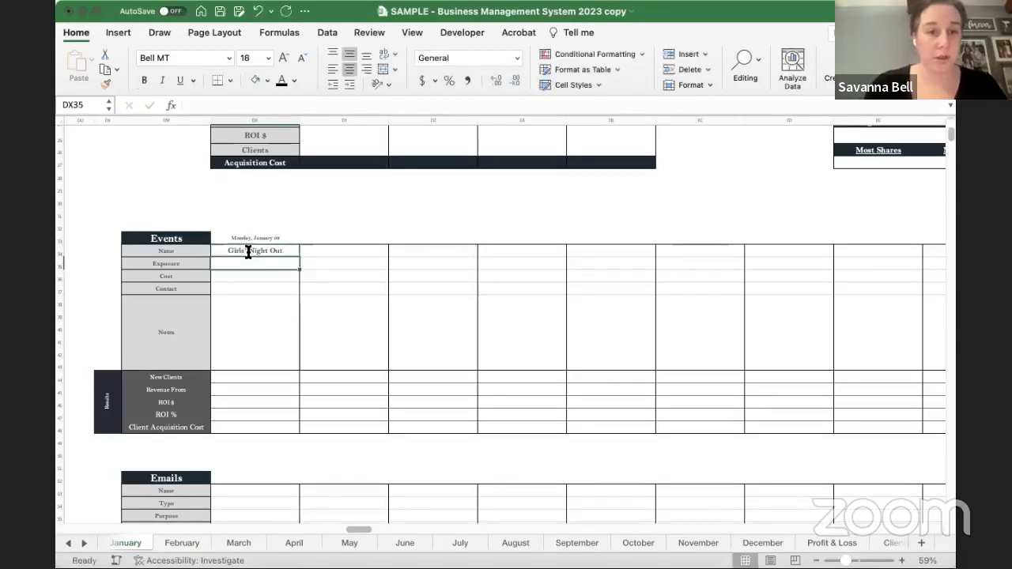
text(300)
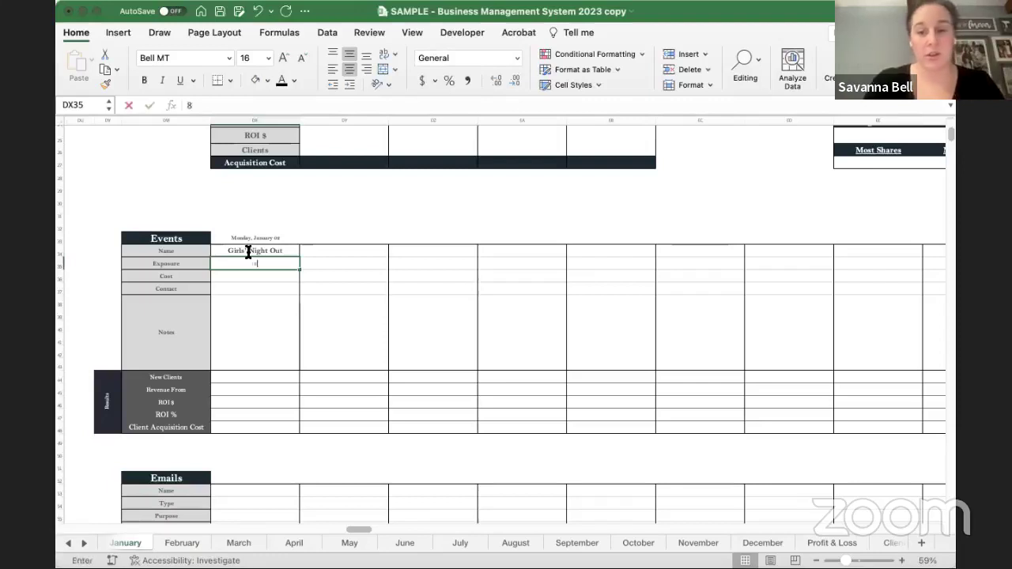
key(Return)
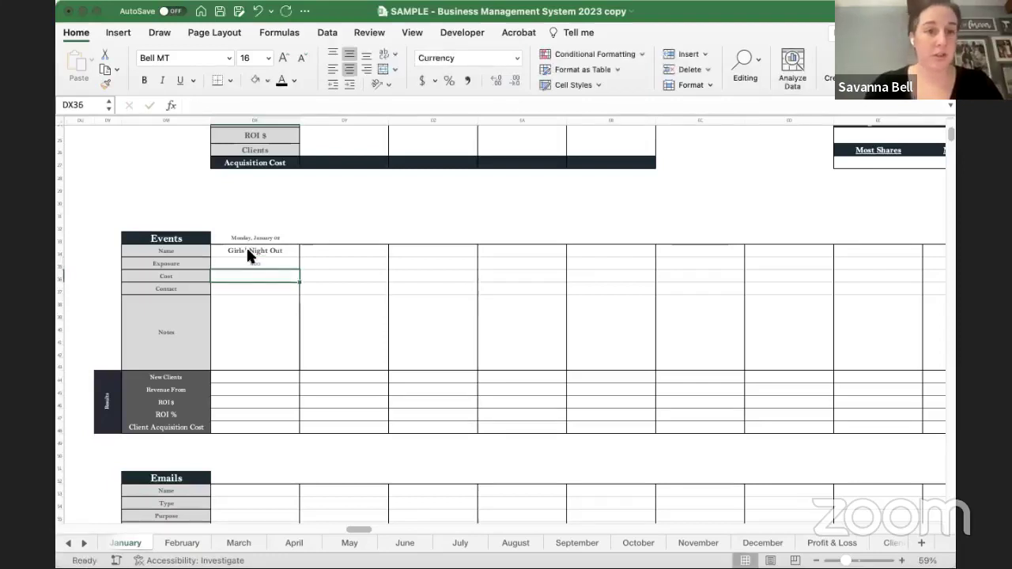
text(200)
key(Return)
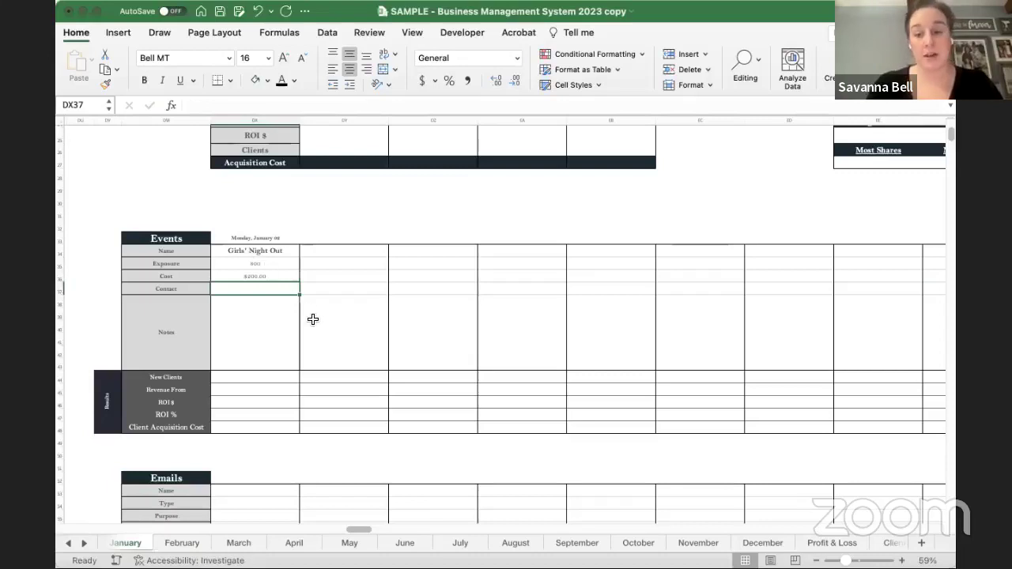
text(Jane Smith)
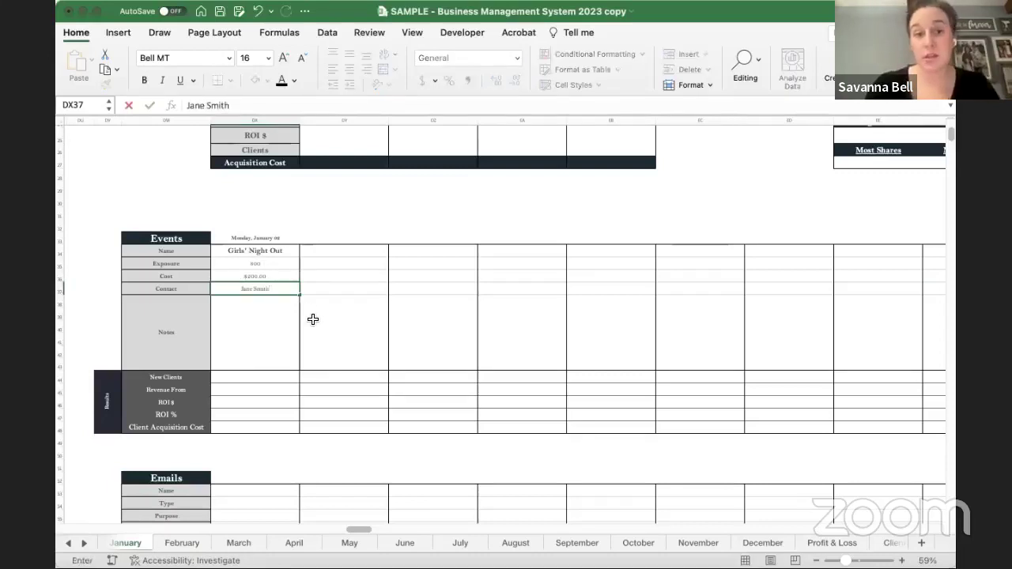
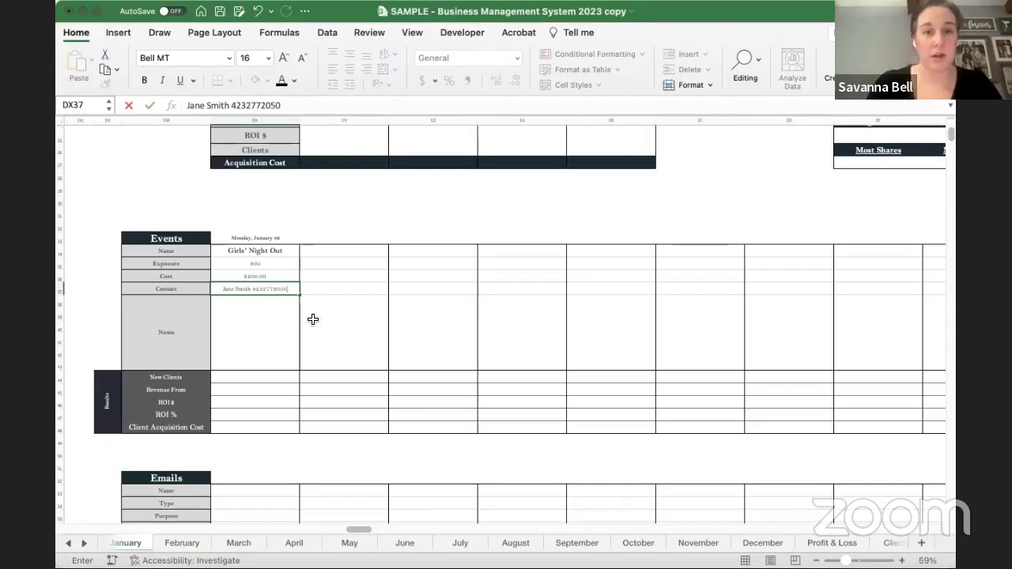
key(Return)
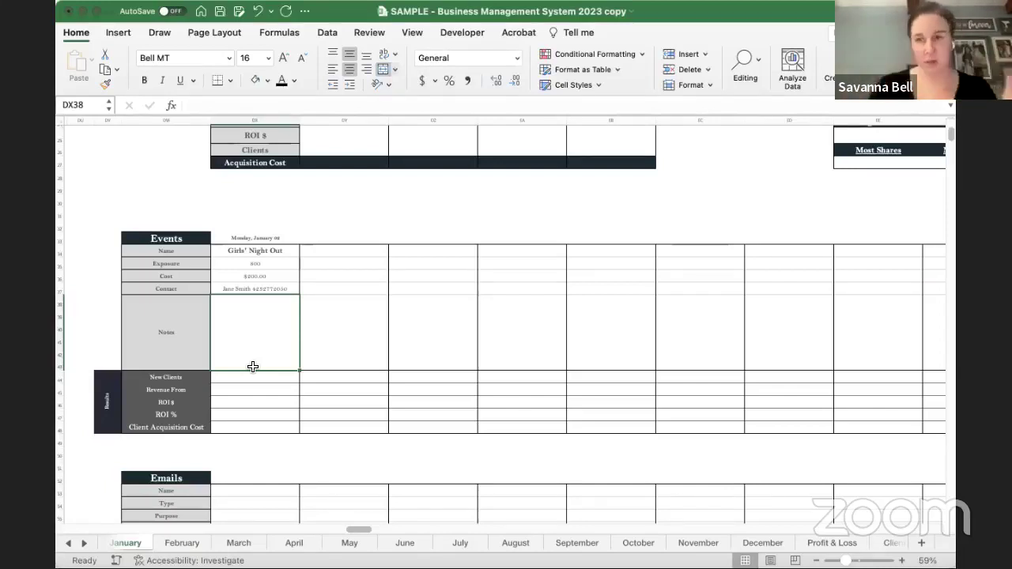
- Enter 12 new clients and $1,200 revenue, then check the Client Acquisition Cost formula
drag(242, 376, 243, 402)
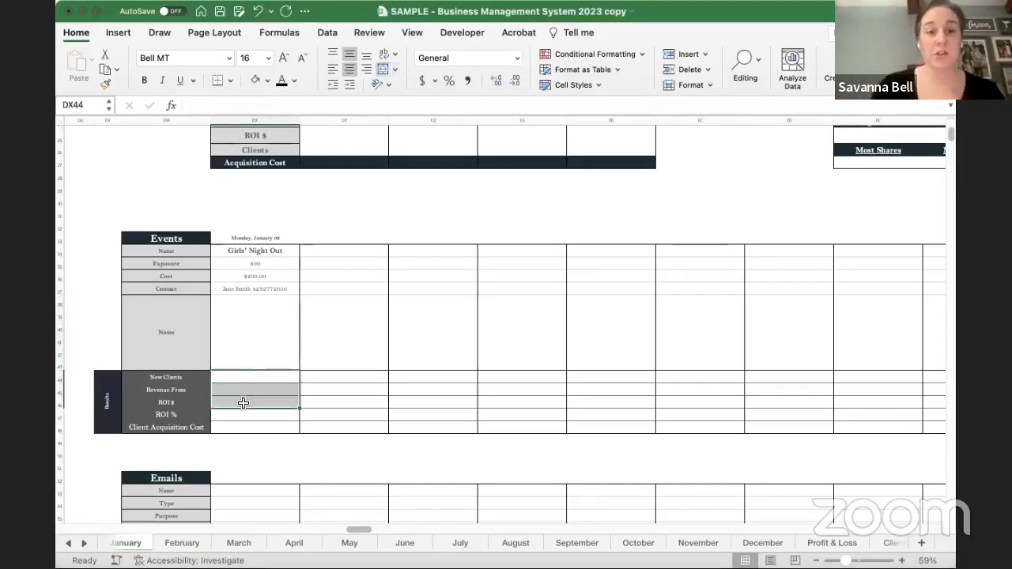
click(245, 378)
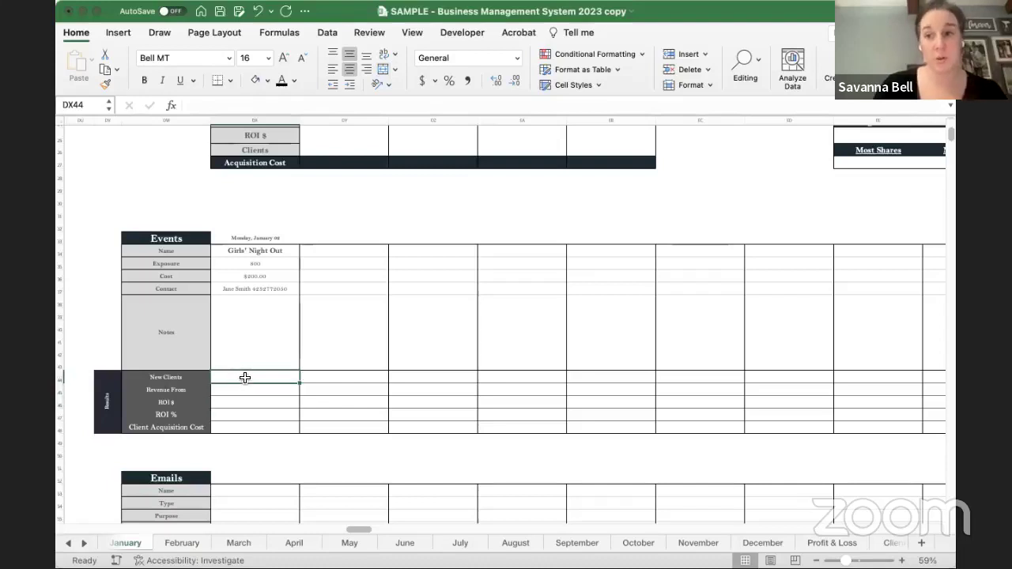
text(12)
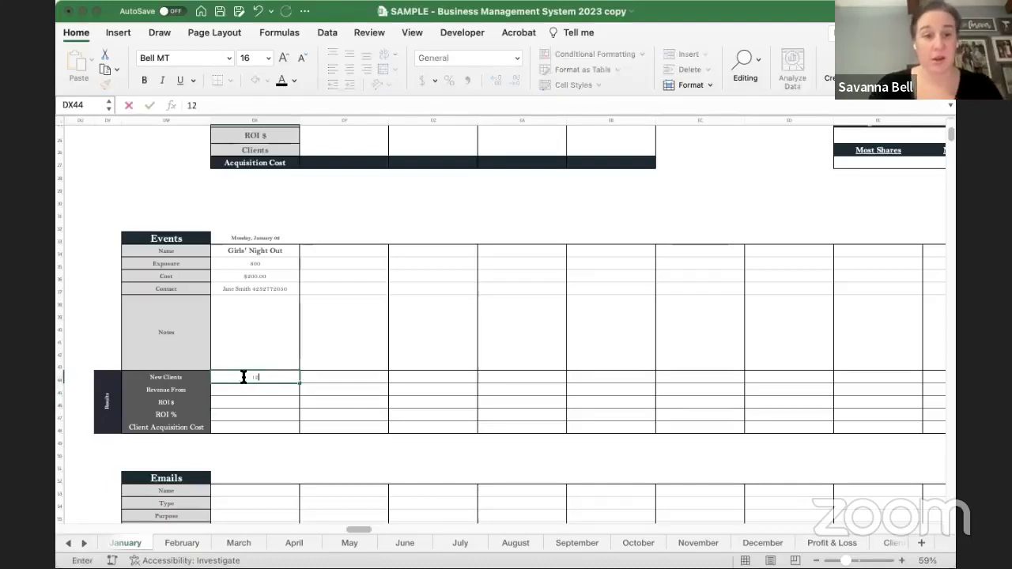
key(Return)
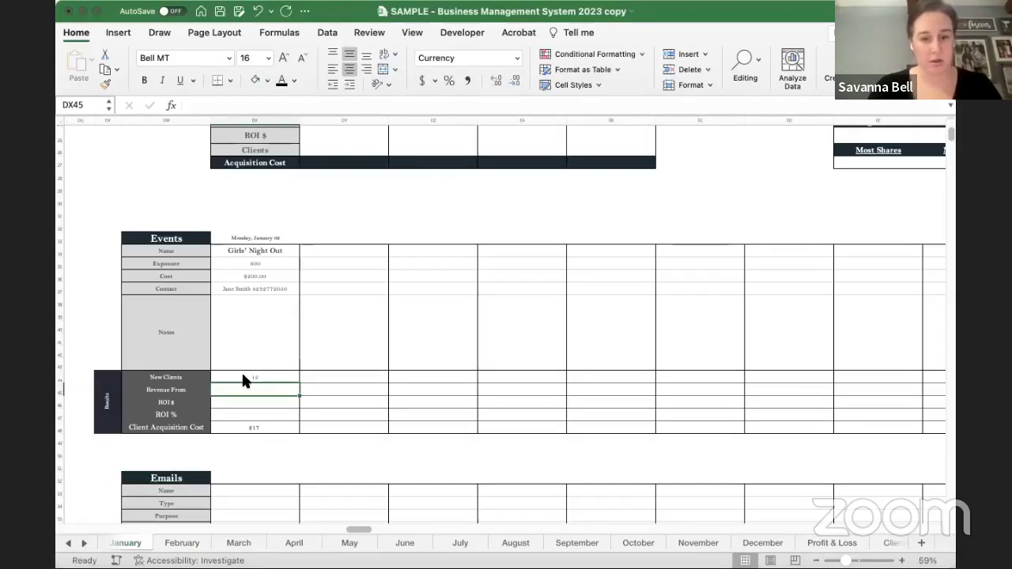
text(1200)
key(Return)
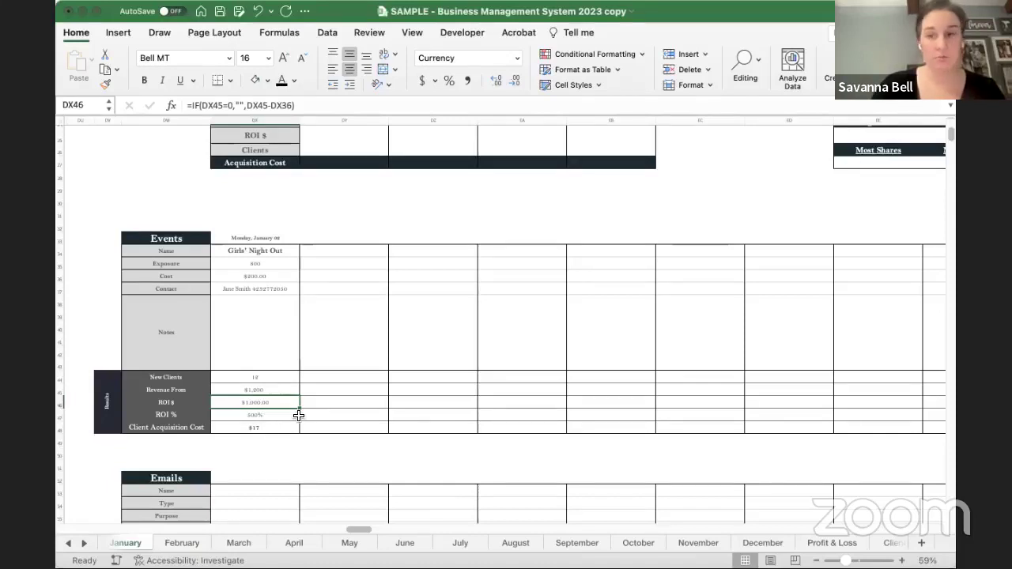
click(281, 430)
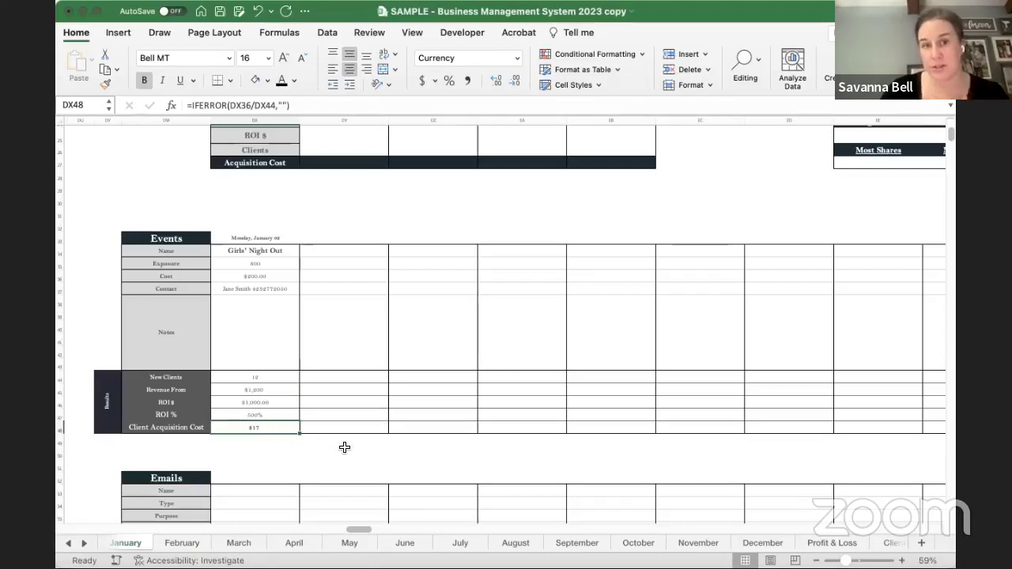
drag(264, 250, 264, 427)
scroll(254, 331, down, 1)
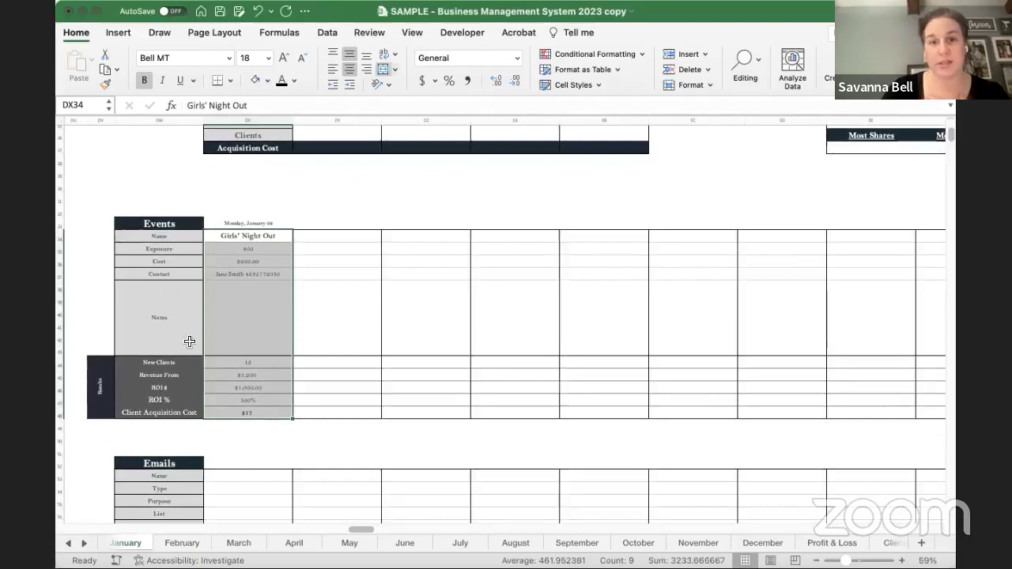
click(297, 448)
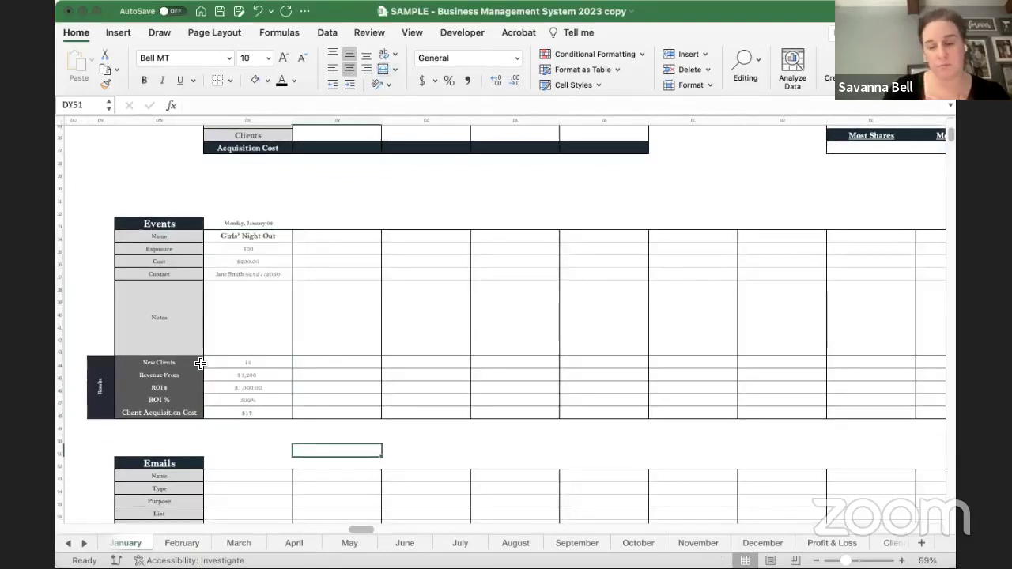
scroll(200, 363, down, 7)
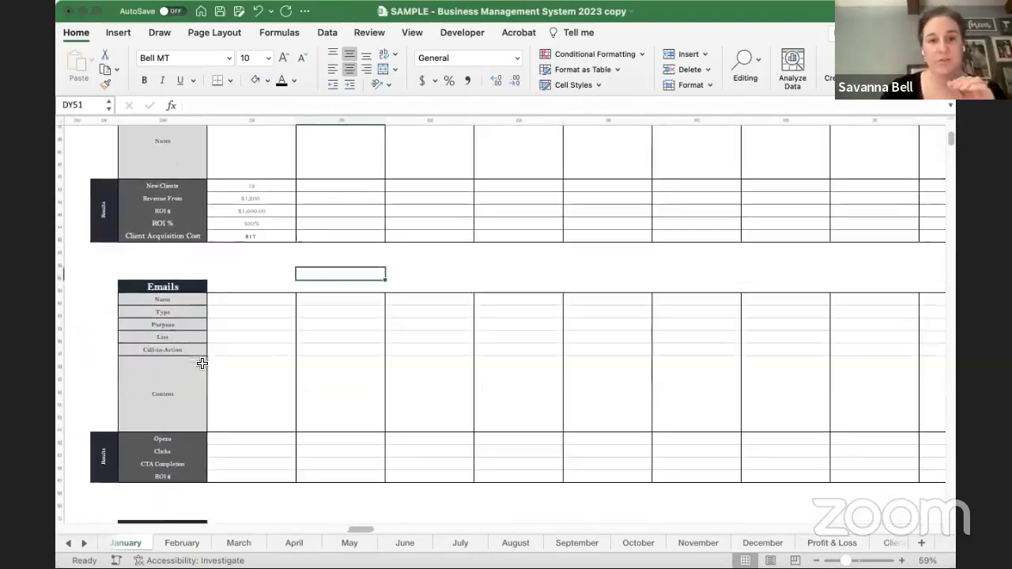
drag(257, 299, 244, 480)
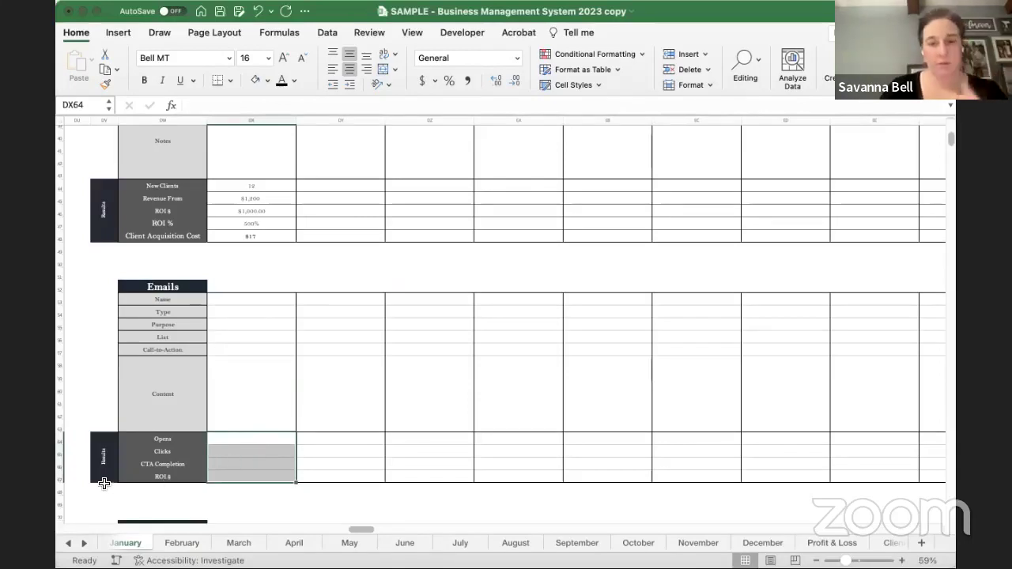
click(166, 477)
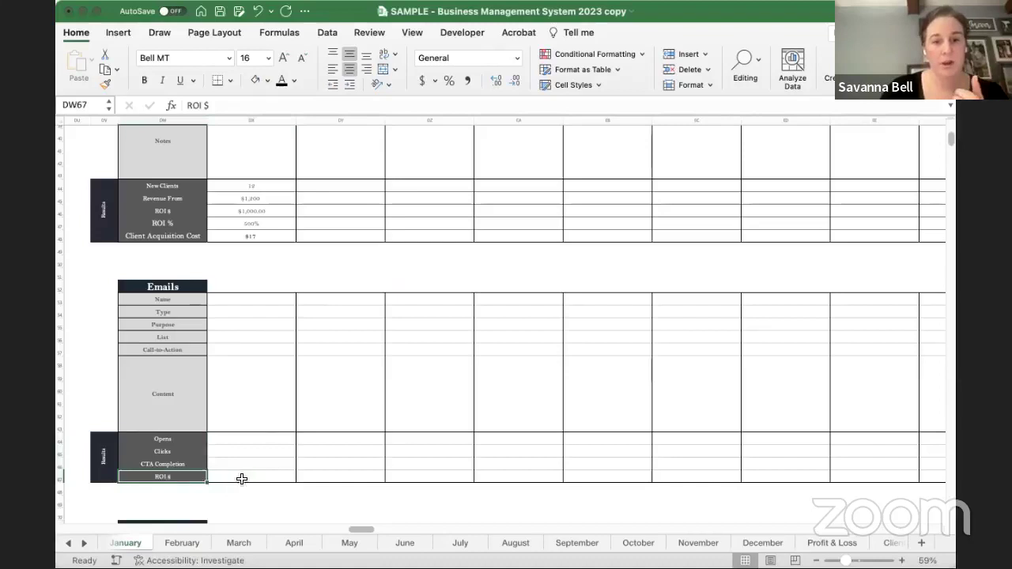
scroll(251, 479, down, 7)
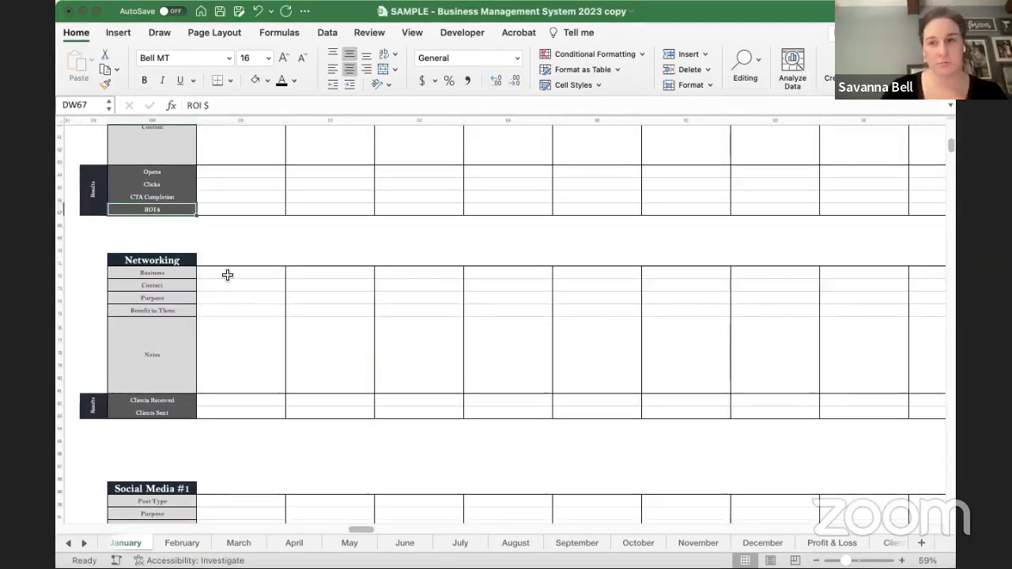
drag(226, 274, 238, 409)
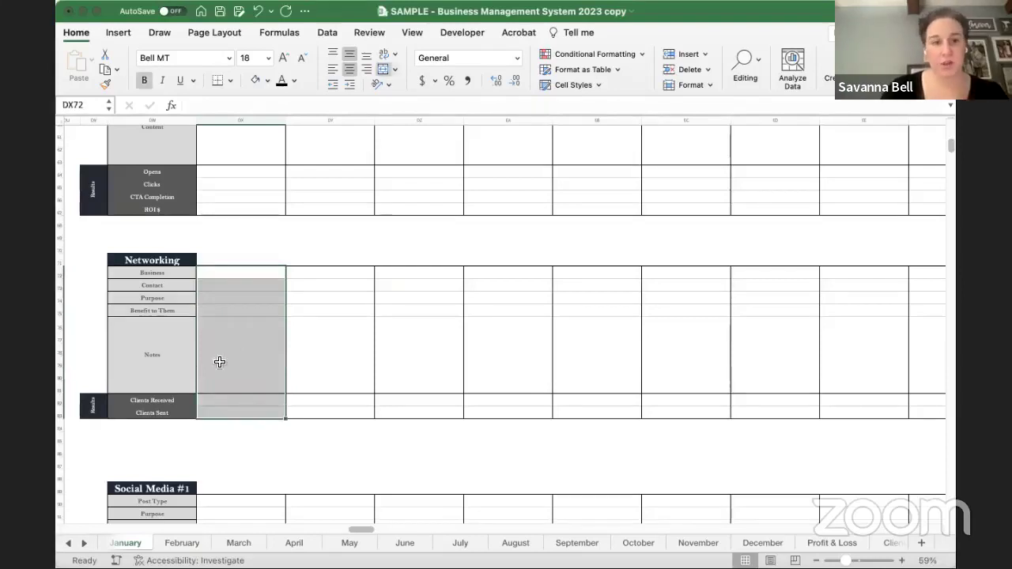
click(254, 464)
scroll(253, 465, down, 2)
scroll(253, 465, down, 6)
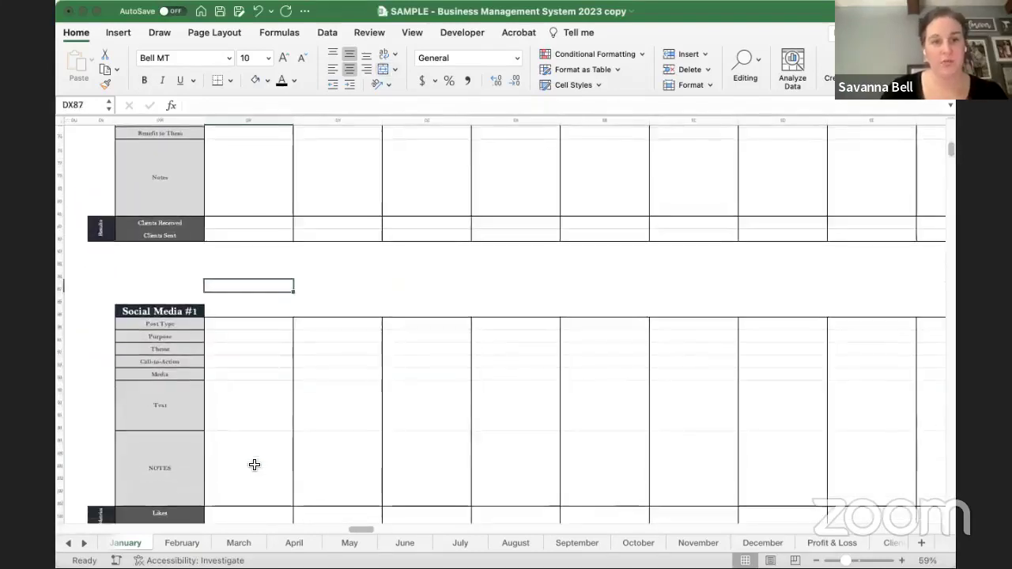
click(235, 252)
drag(229, 263, 244, 469)
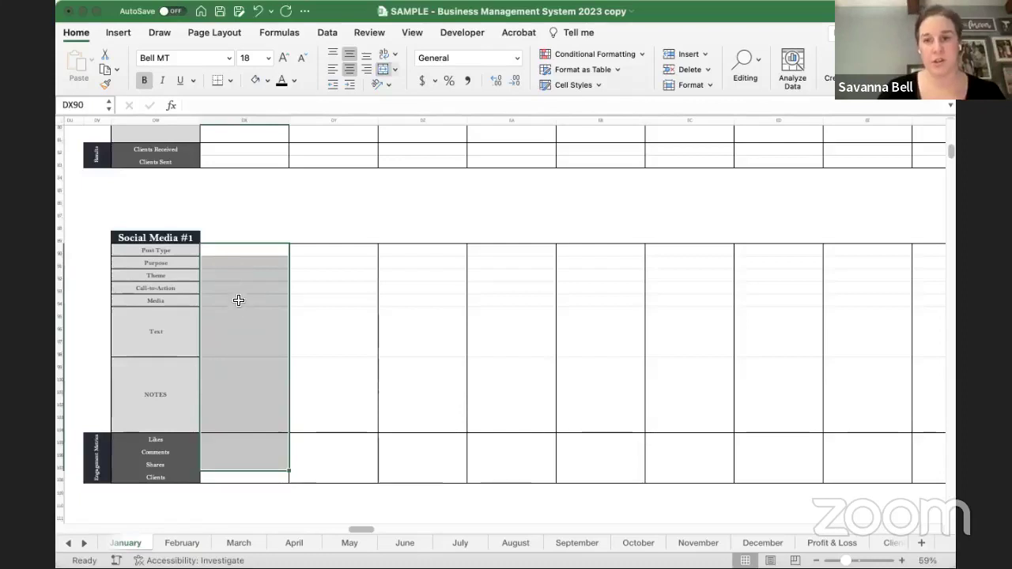
click(236, 298)
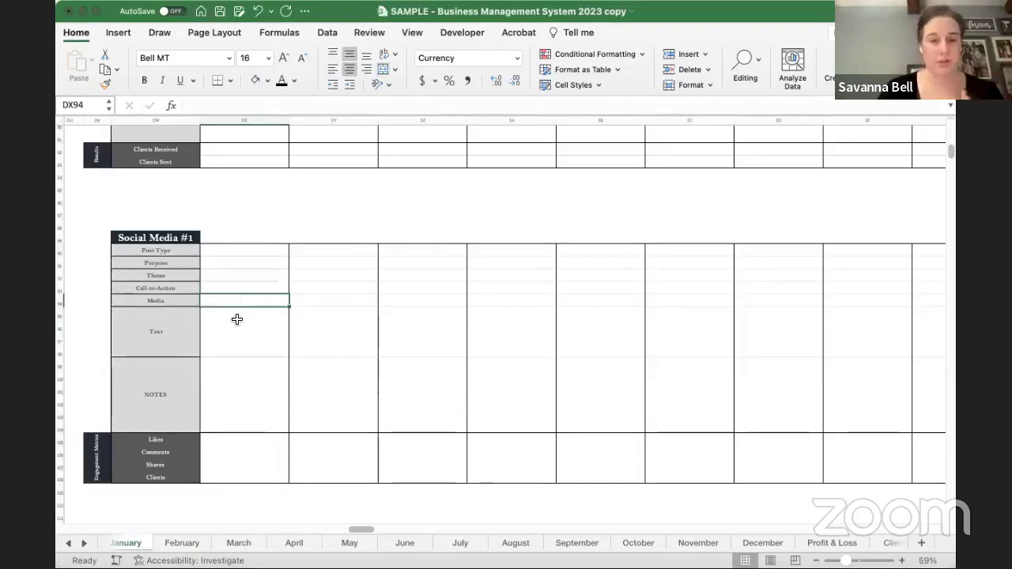
click(231, 330)
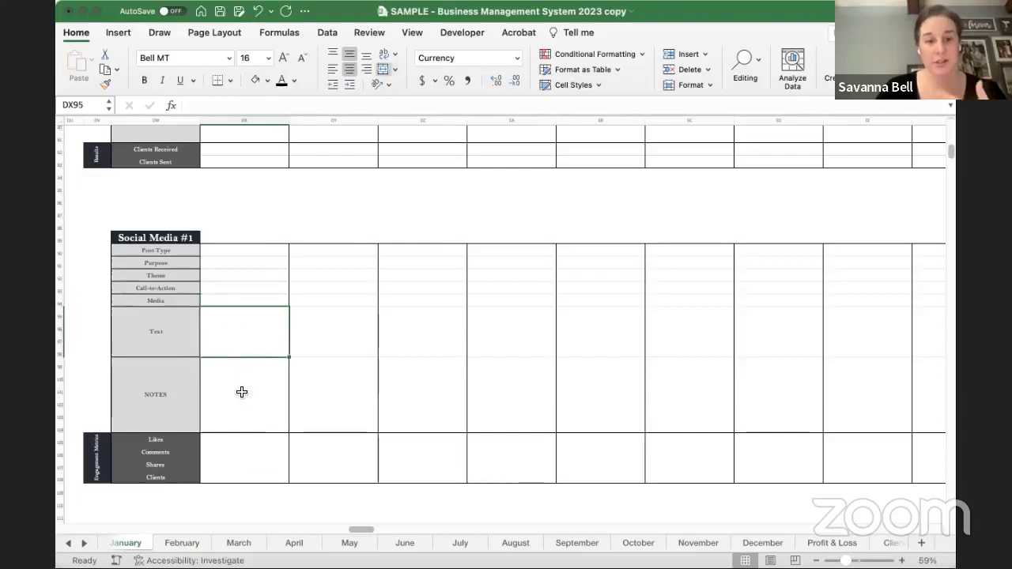
click(241, 392)
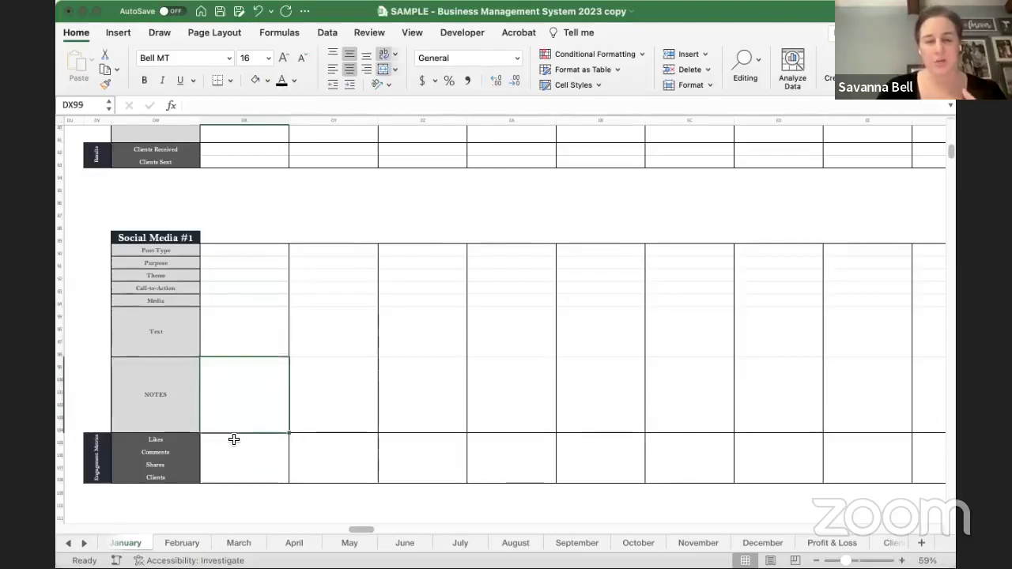
drag(237, 440, 235, 475)
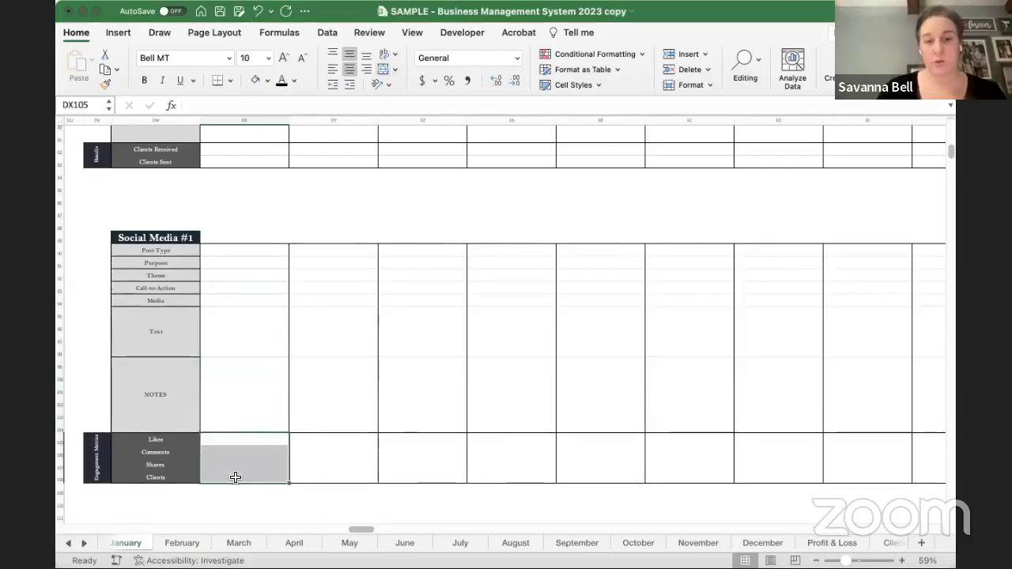
scroll(235, 476, down, 5)
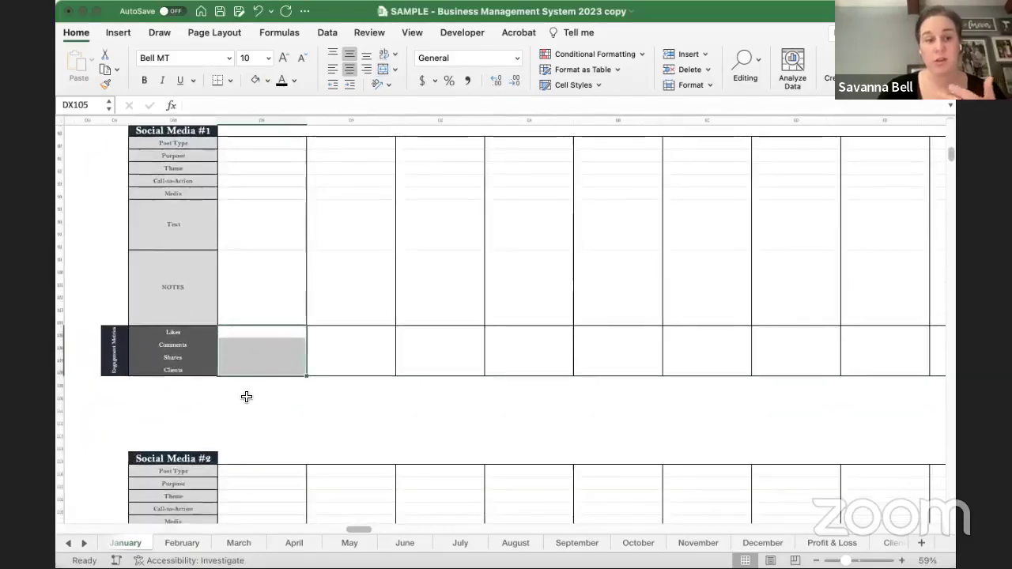
scroll(244, 395, down, 15)
scroll(246, 396, up, 1)
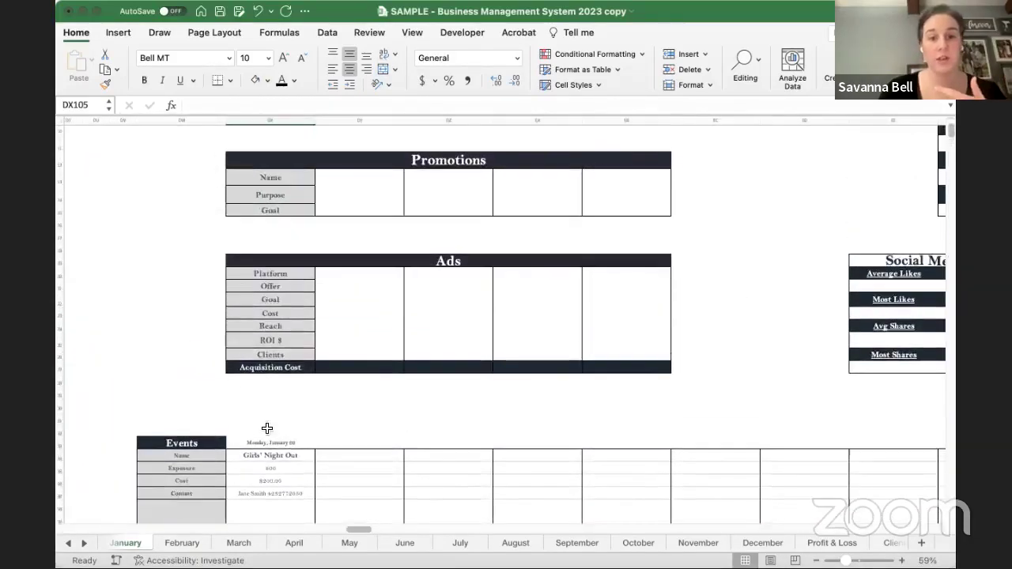
- Check the event's 1/2/2023 date, then jump to the January Calendar
click(253, 442)
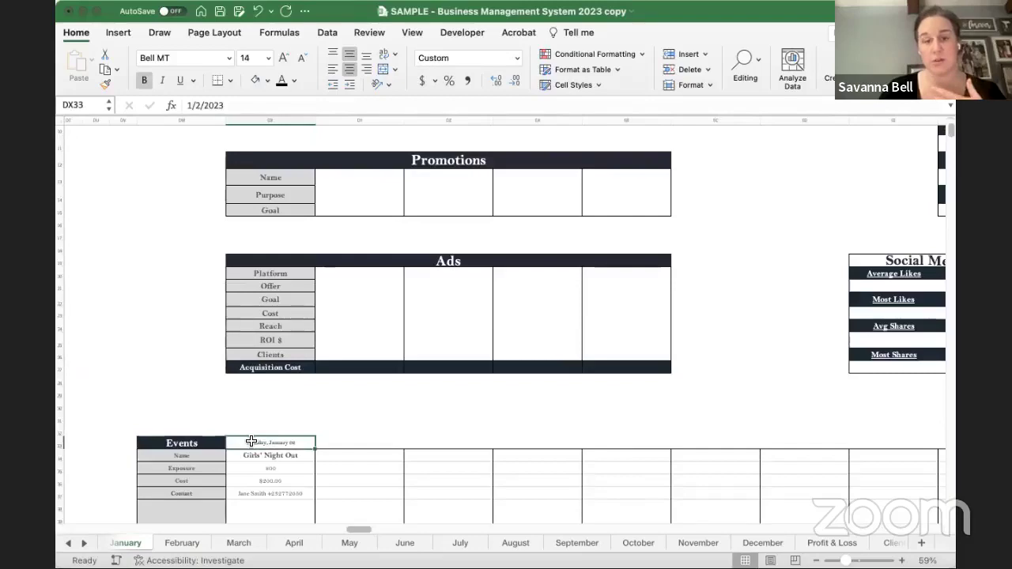
scroll(251, 440, up, 20)
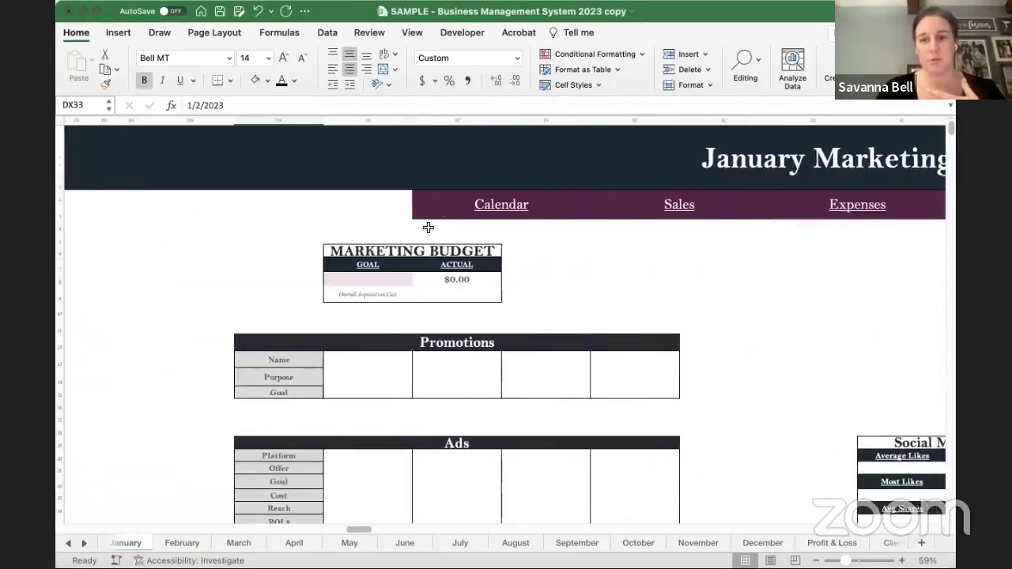
click(484, 206)
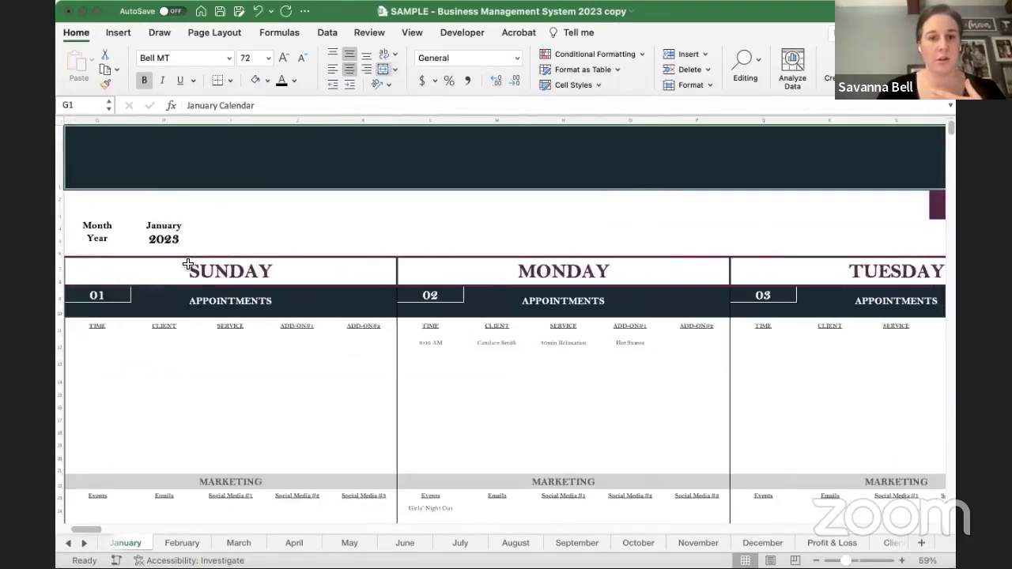
scroll(188, 265, down, 2)
scroll(418, 349, down, 5)
scroll(419, 348, up, 2)
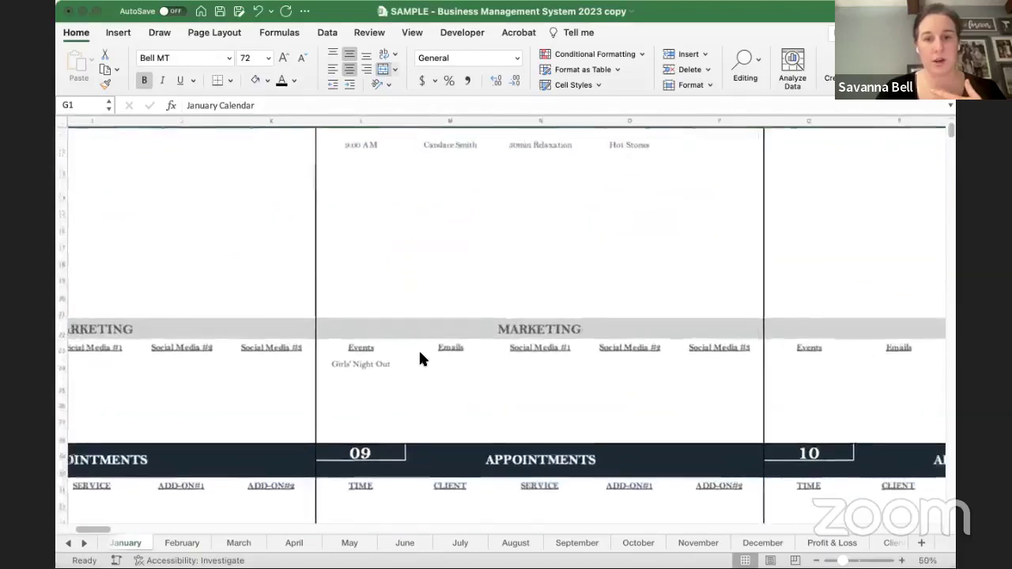
scroll(419, 360, up, 3)
- Inspect Monday the 2nd's Marketing, Emails and Social Media #1 calendar slots
click(400, 370)
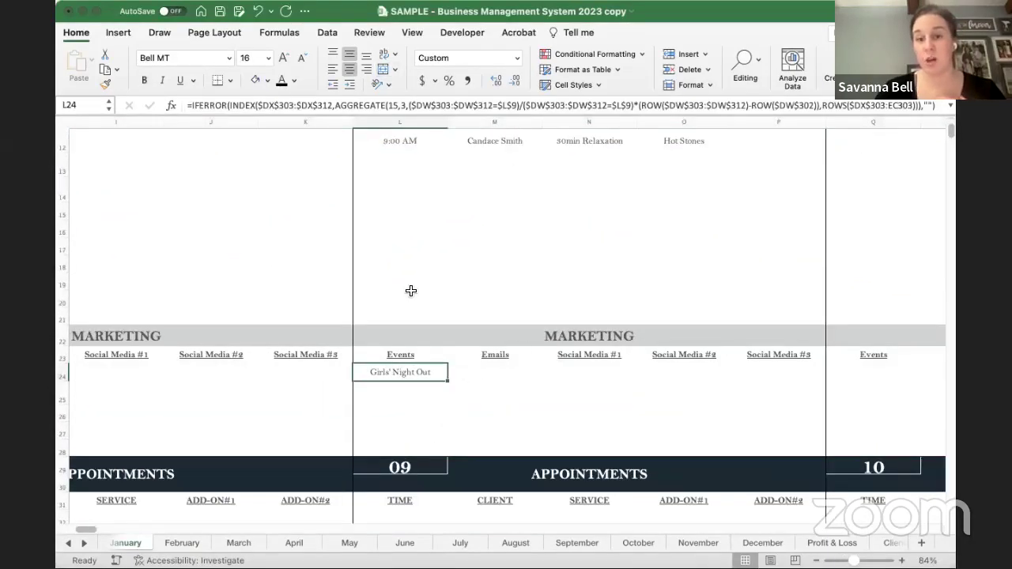
click(489, 373)
click(585, 375)
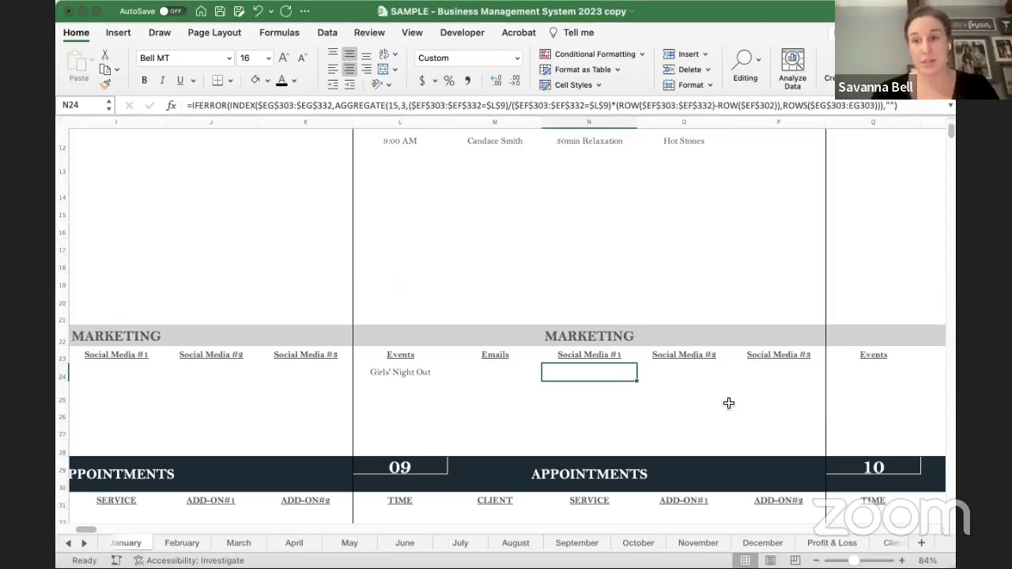
scroll(606, 404, down, 5)
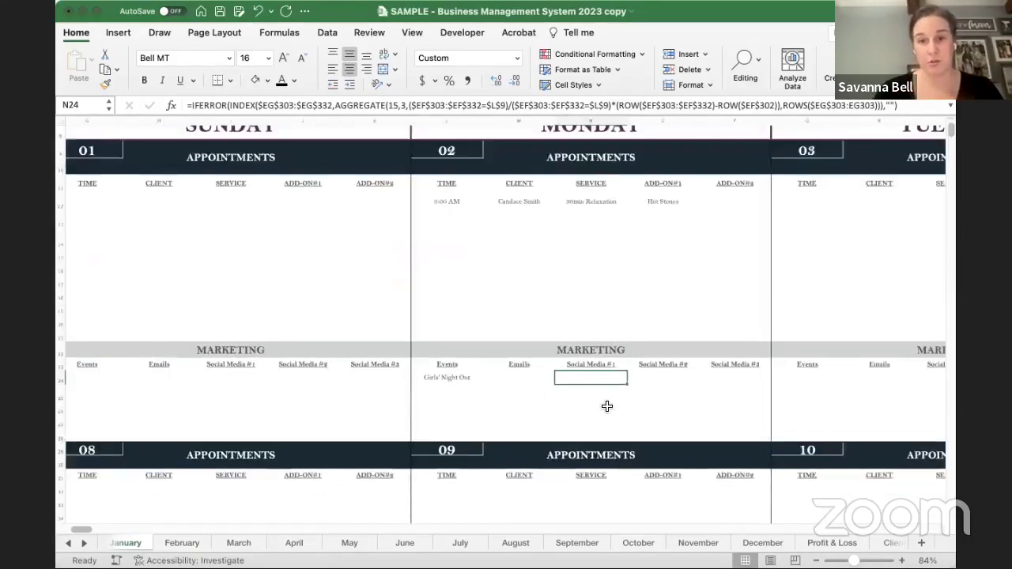
scroll(281, 198, down, 3)
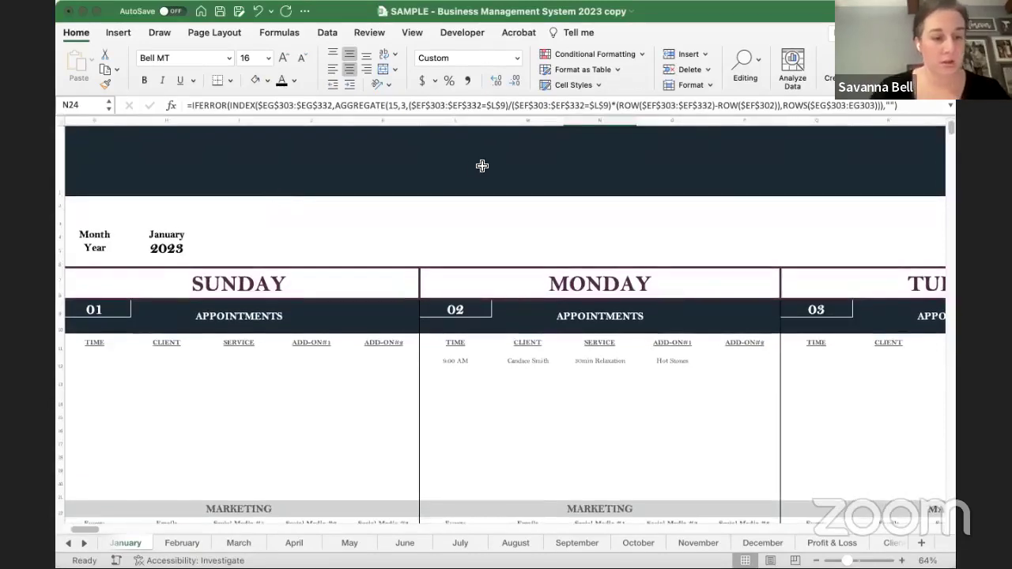
scroll(482, 165, right, 10)
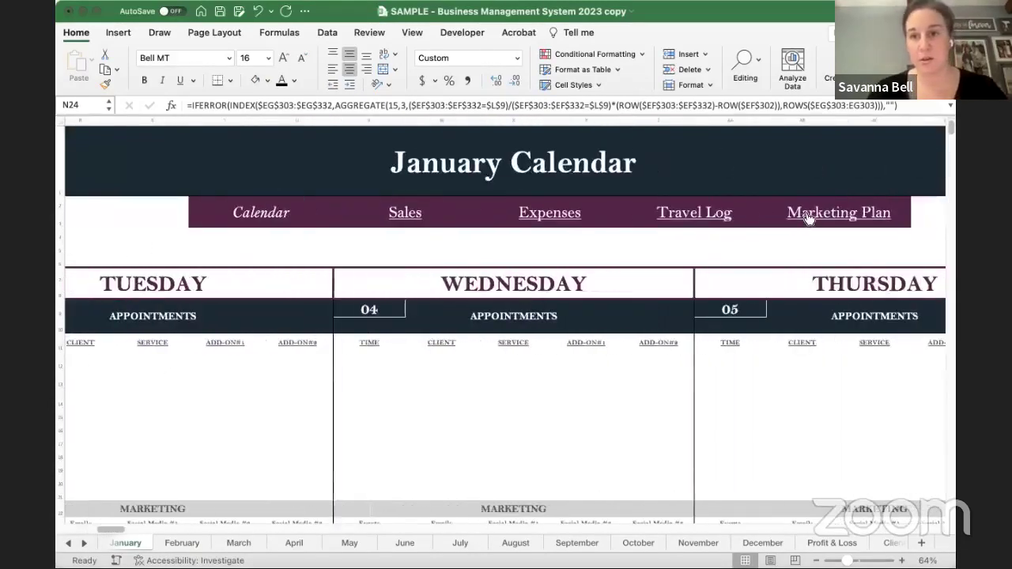
click(808, 219)
scroll(582, 255, right, 10)
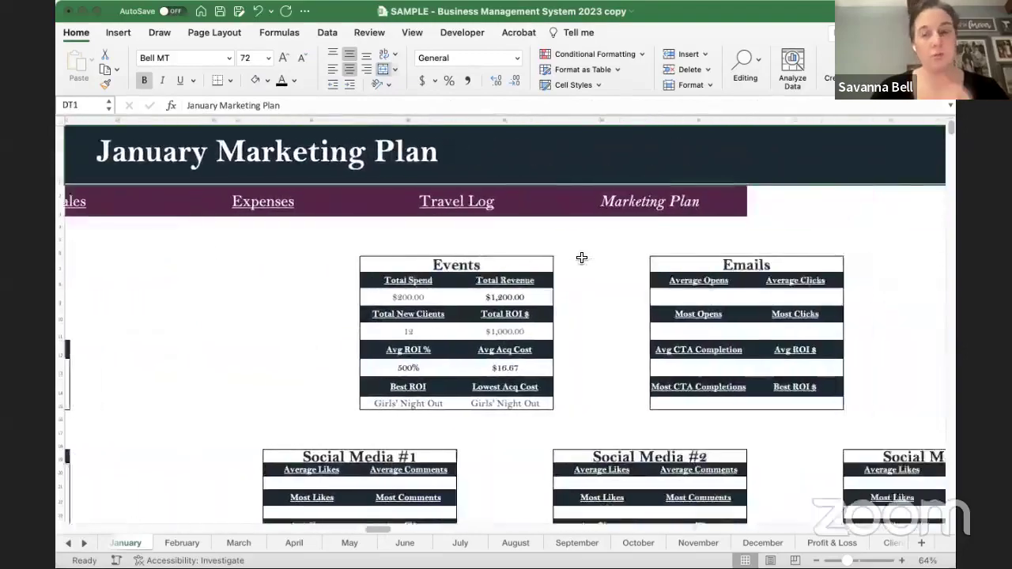
scroll(581, 257, down, 5)
scroll(581, 256, right, 5)
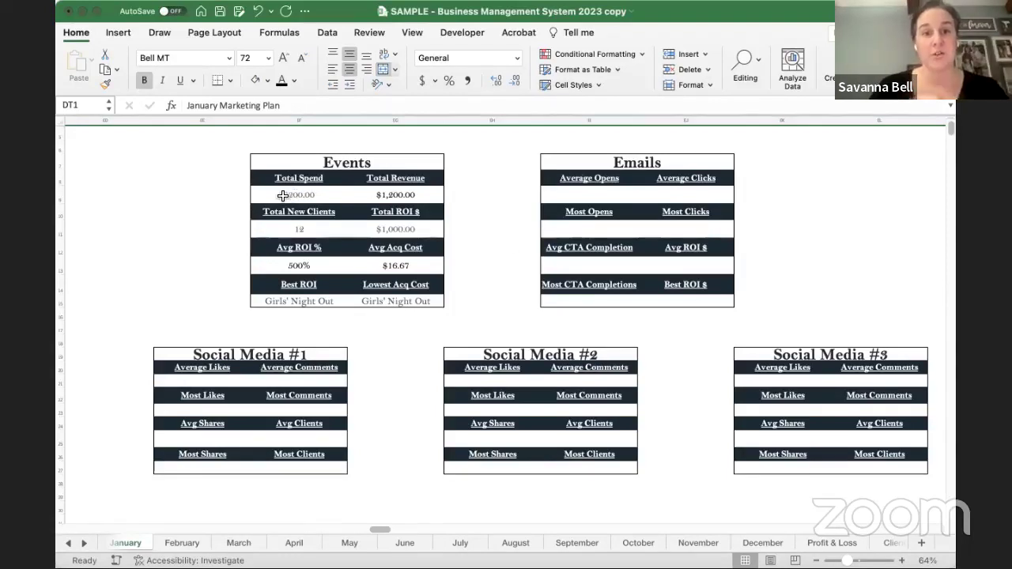
drag(283, 195, 416, 299)
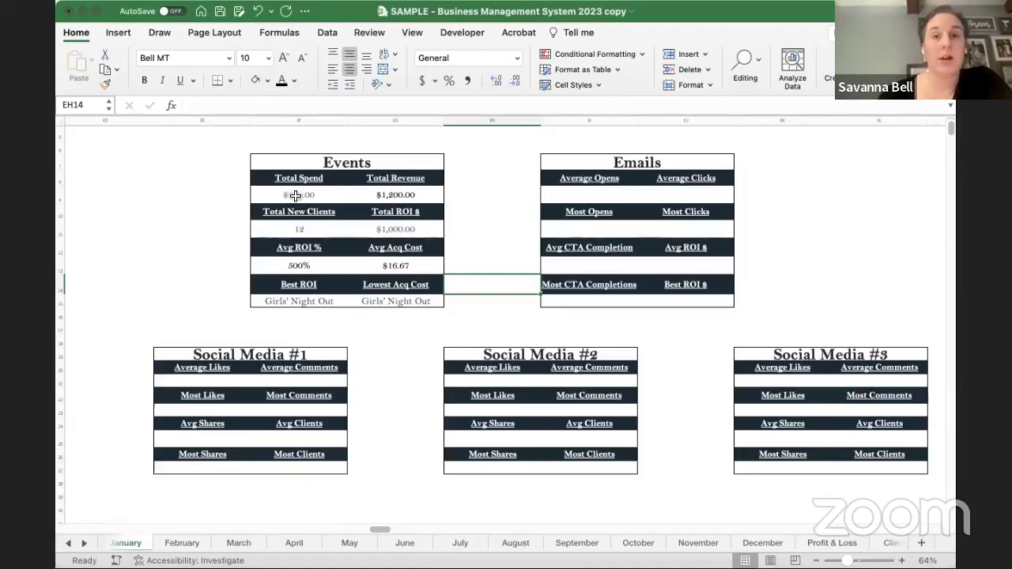
click(295, 195)
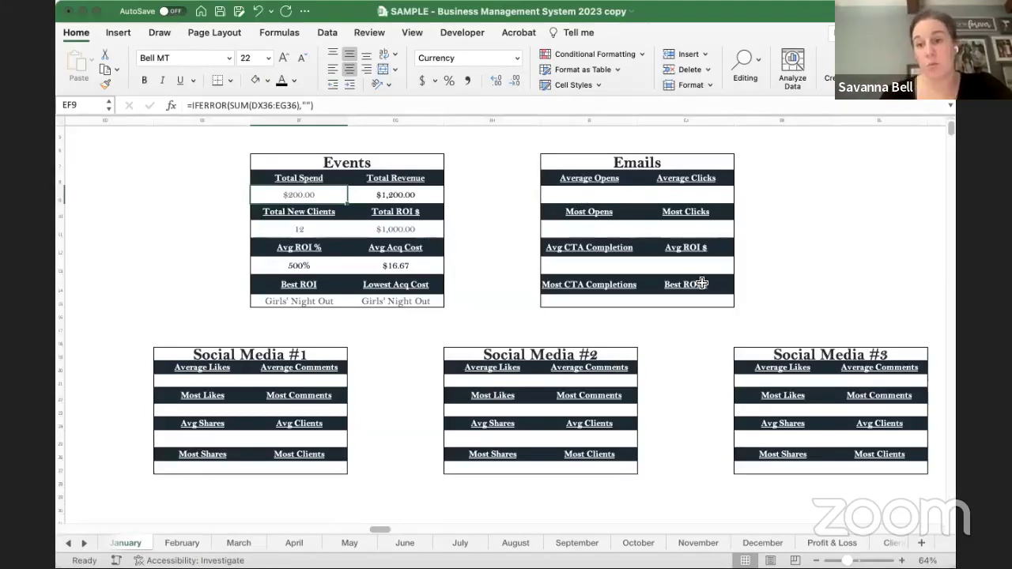
click(769, 232)
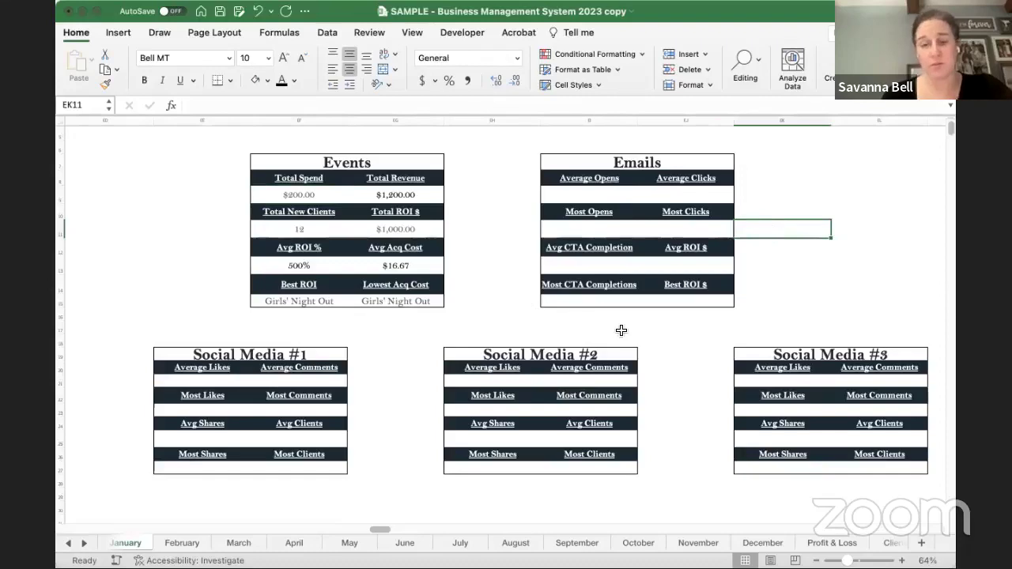
scroll(622, 331, down, 1)
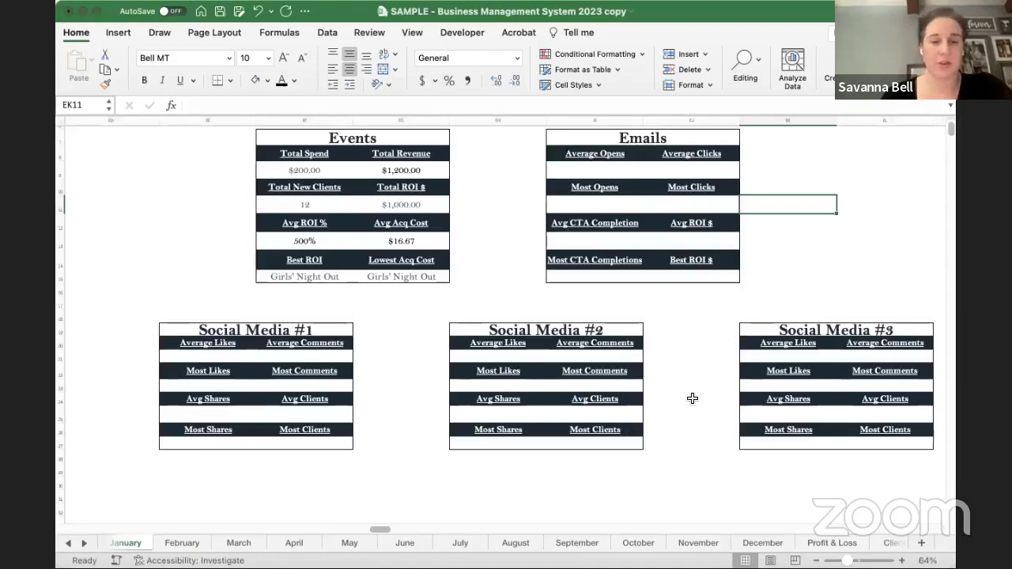
scroll(691, 399, up, 2)
scroll(692, 398, right, 2)
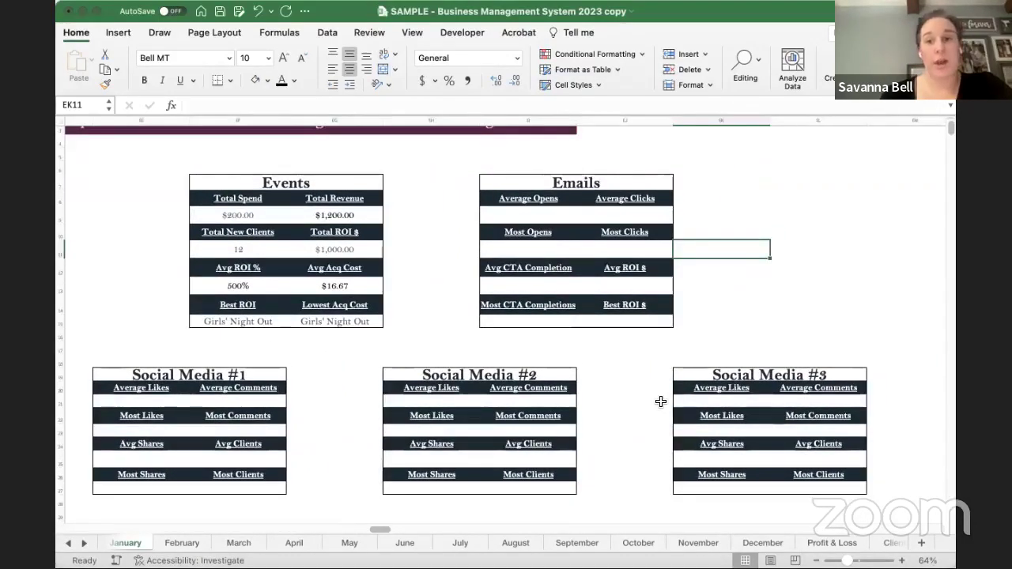
scroll(660, 402, up, 3)
scroll(660, 401, left, 5)
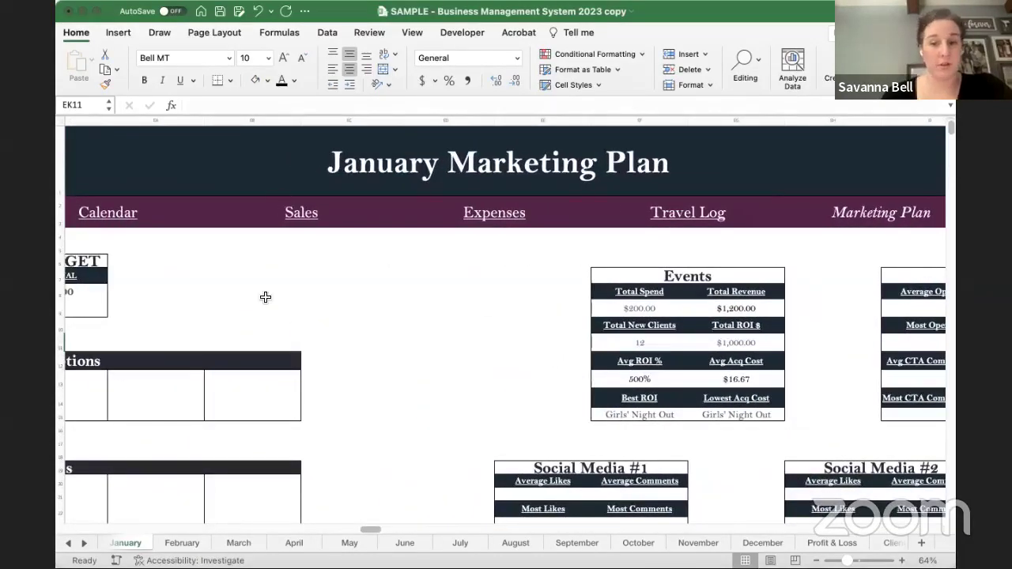
scroll(266, 297, down, 2)
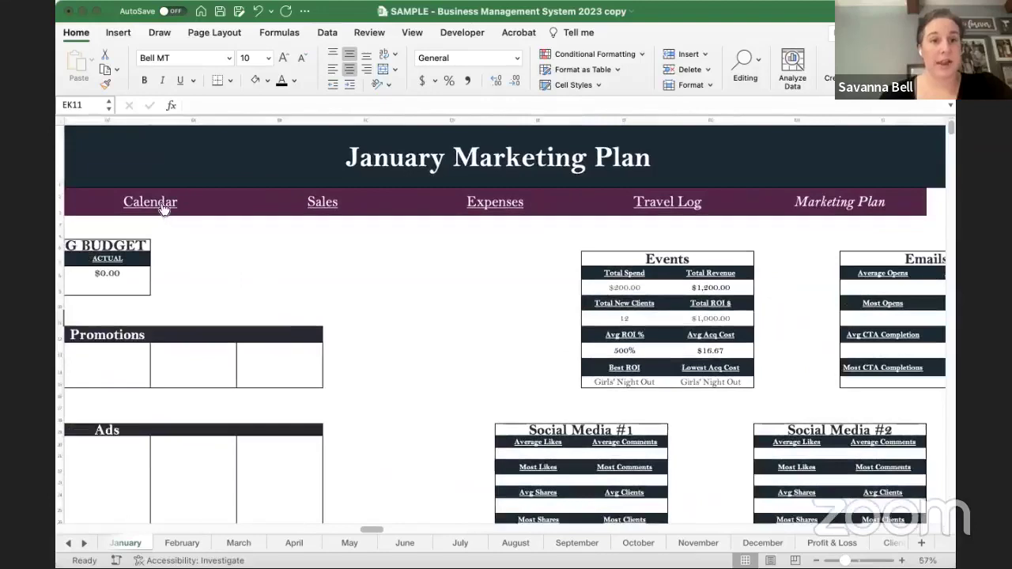
- Browse the January through June calendar sheets, then open the Profit & Loss statement
click(152, 202)
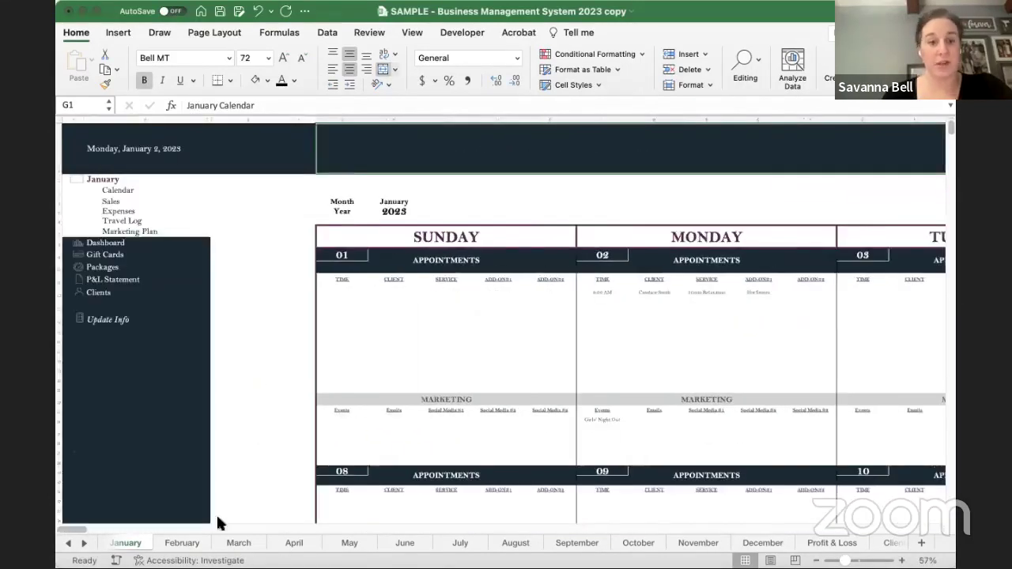
click(172, 542)
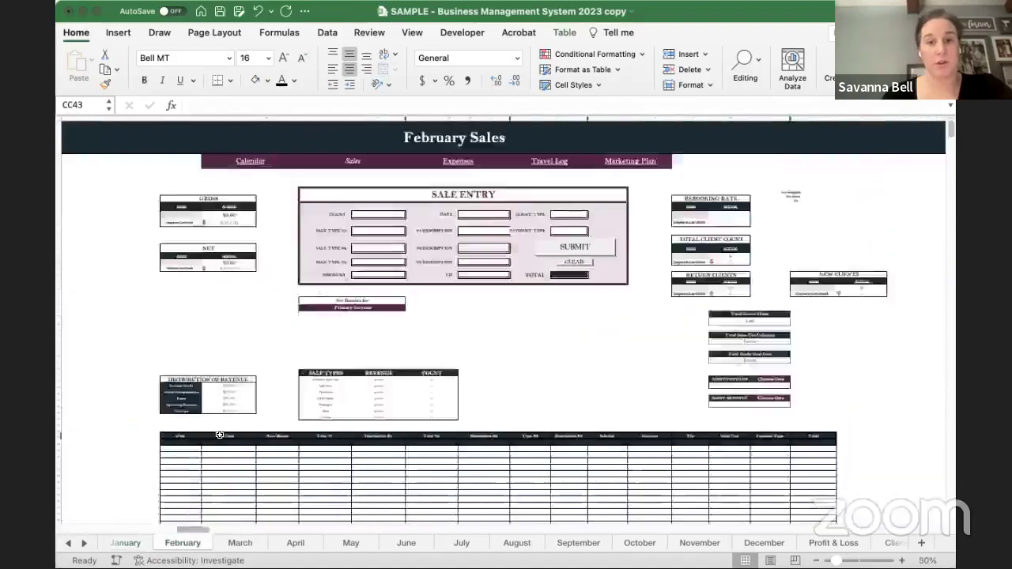
click(240, 543)
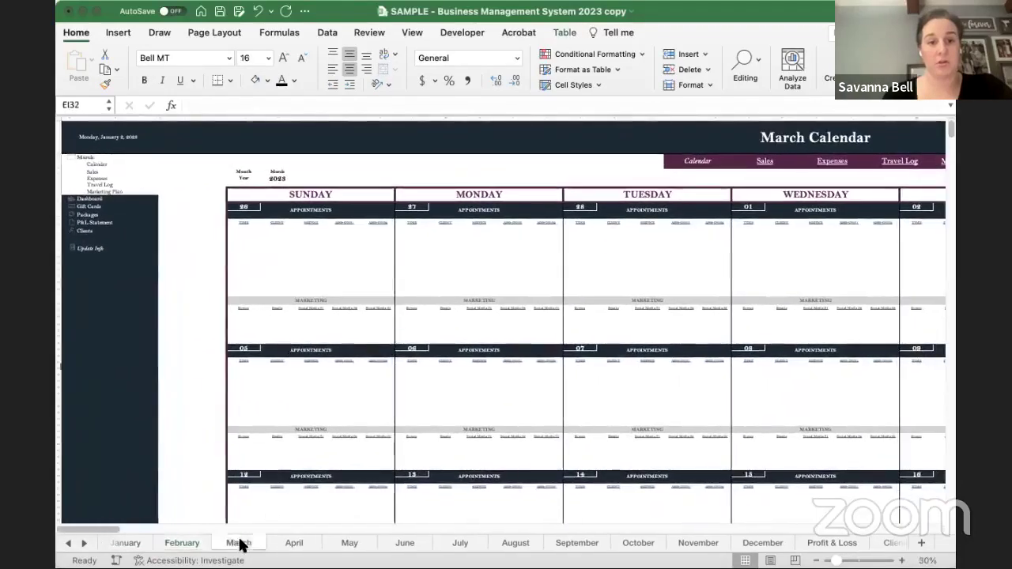
click(295, 543)
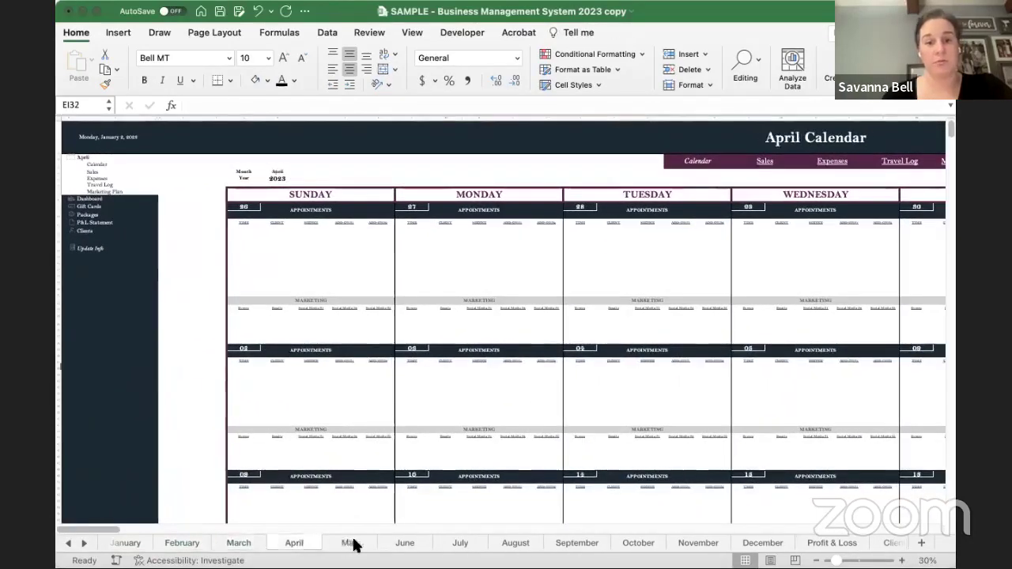
click(350, 544)
click(406, 543)
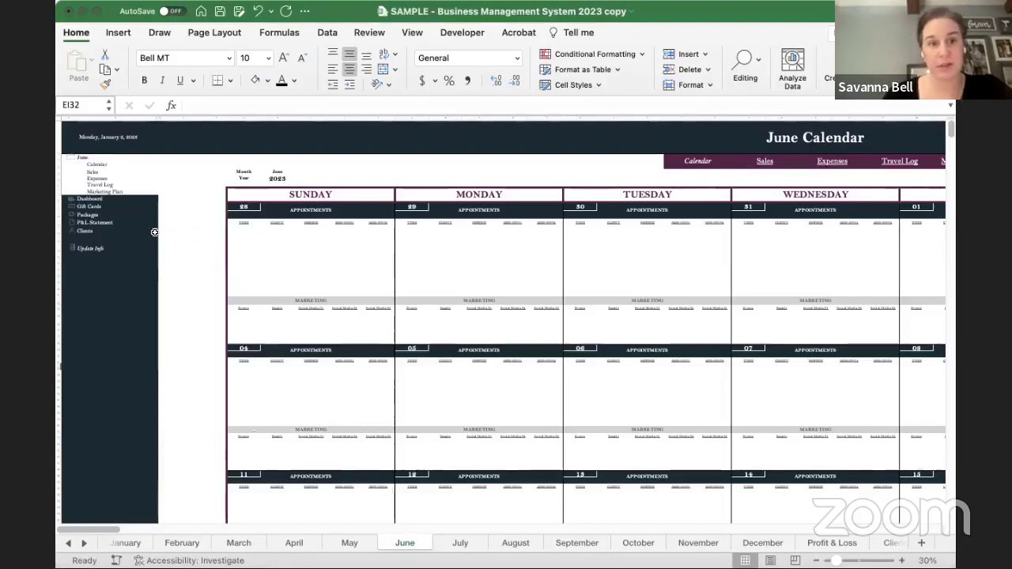
click(96, 228)
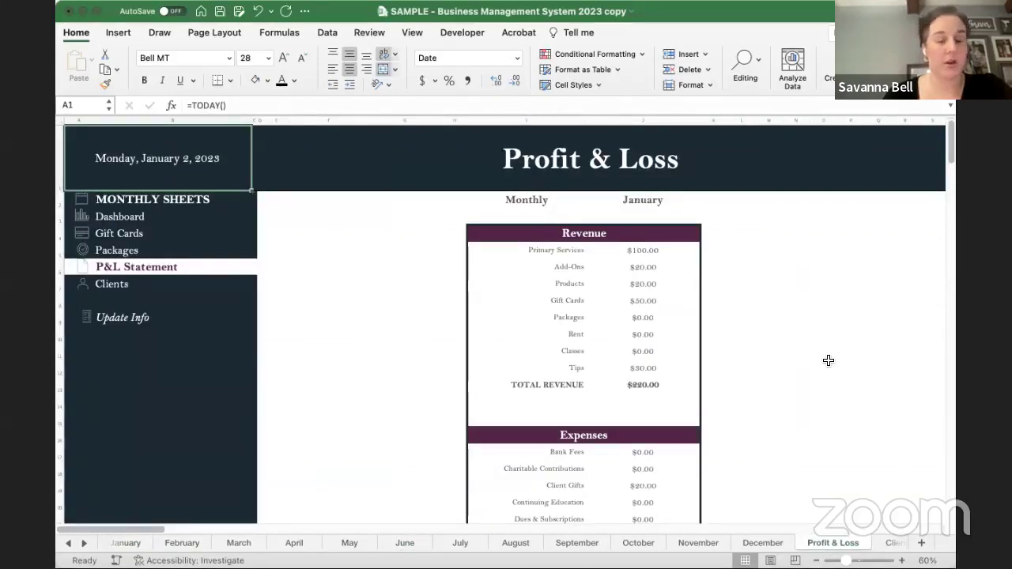
click(547, 200)
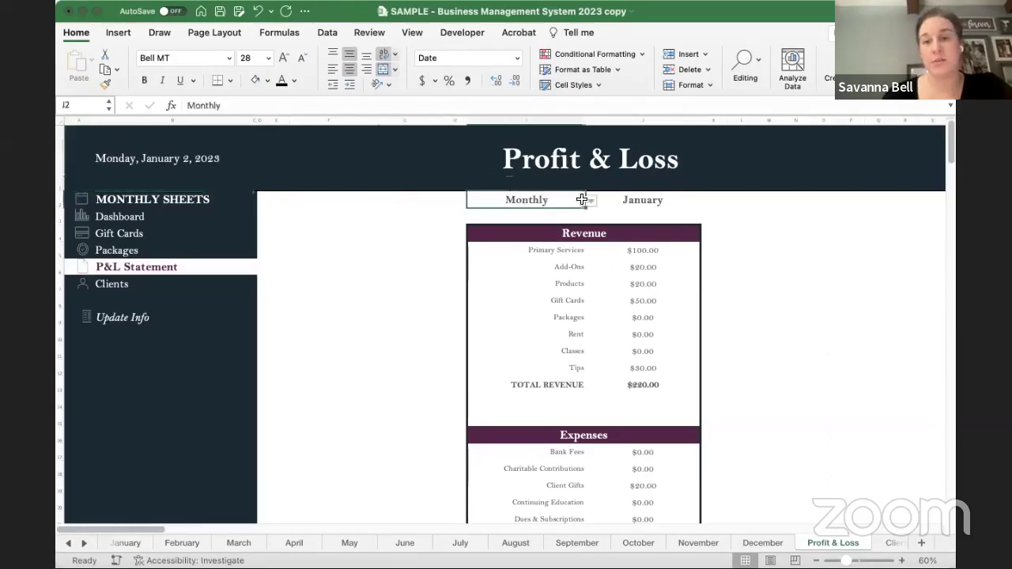
key(alt+Down)
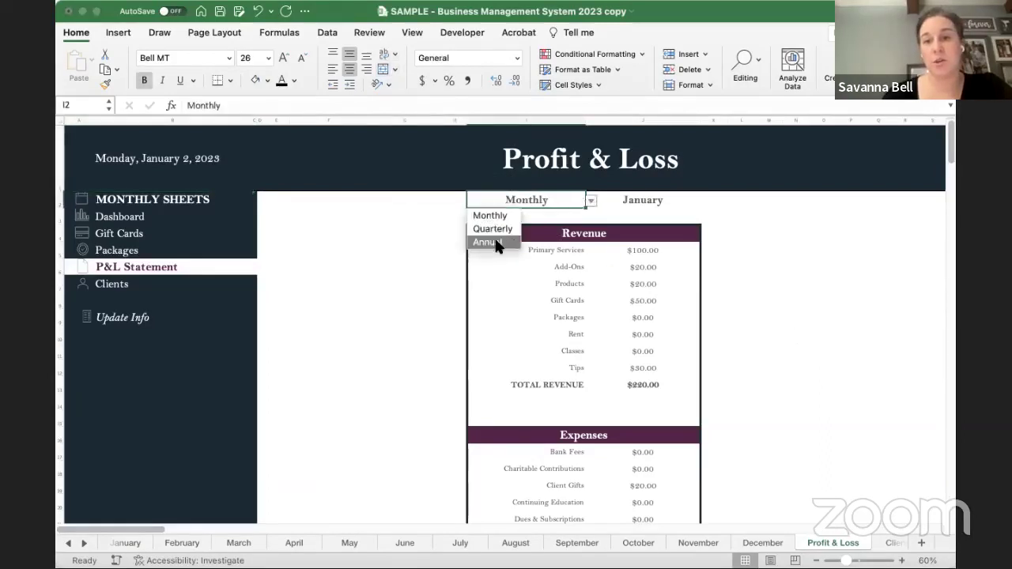
click(499, 216)
click(671, 199)
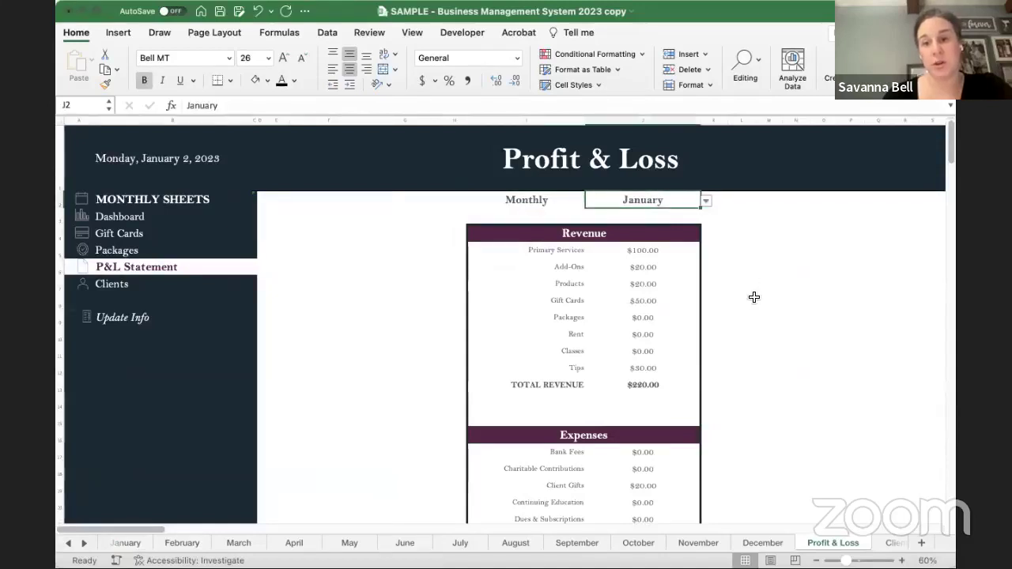
scroll(752, 295, down, 2)
scroll(752, 296, right, 2)
drag(599, 216, 602, 349)
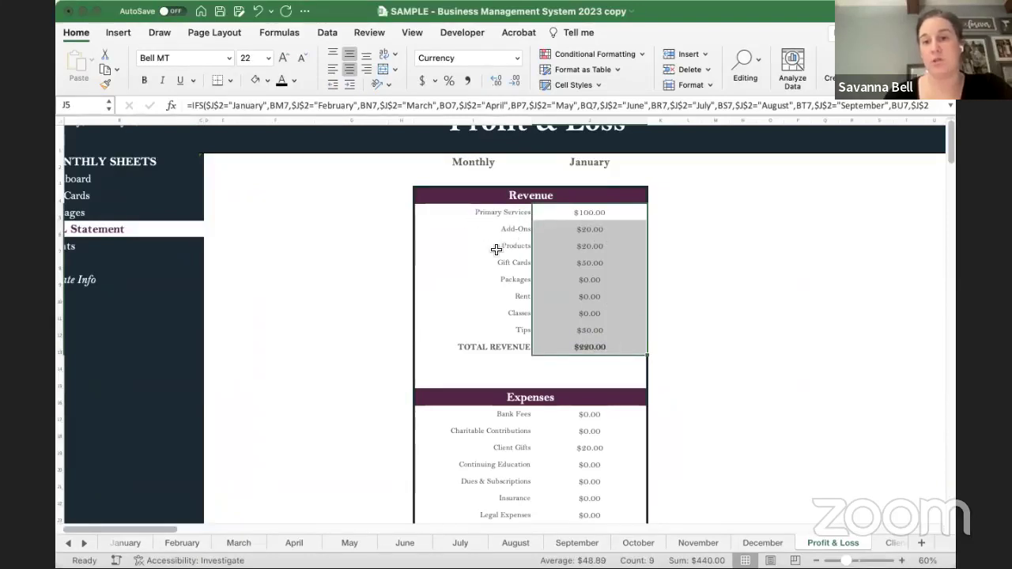
click(660, 331)
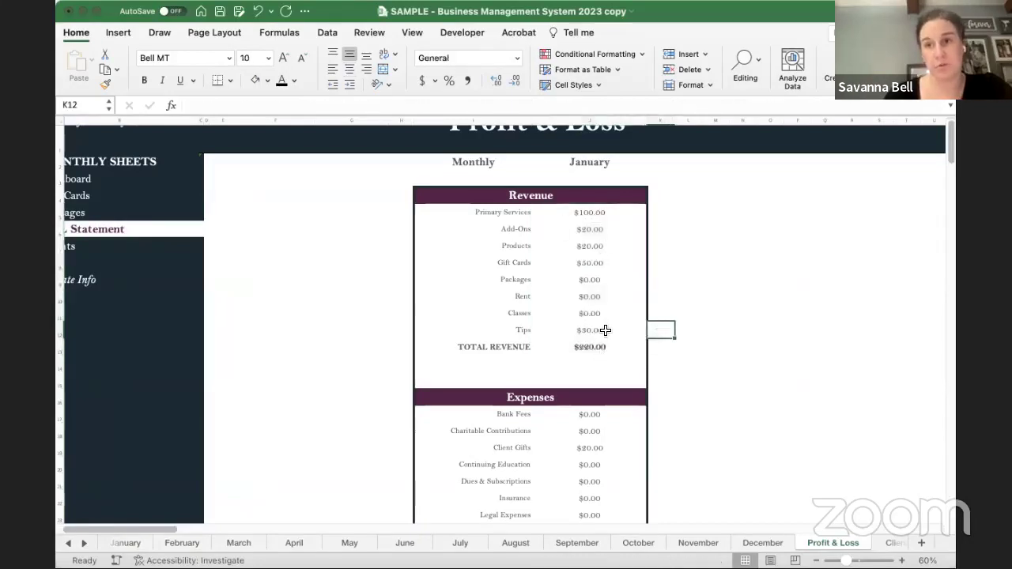
scroll(716, 359, down, 2)
scroll(716, 359, down, 5)
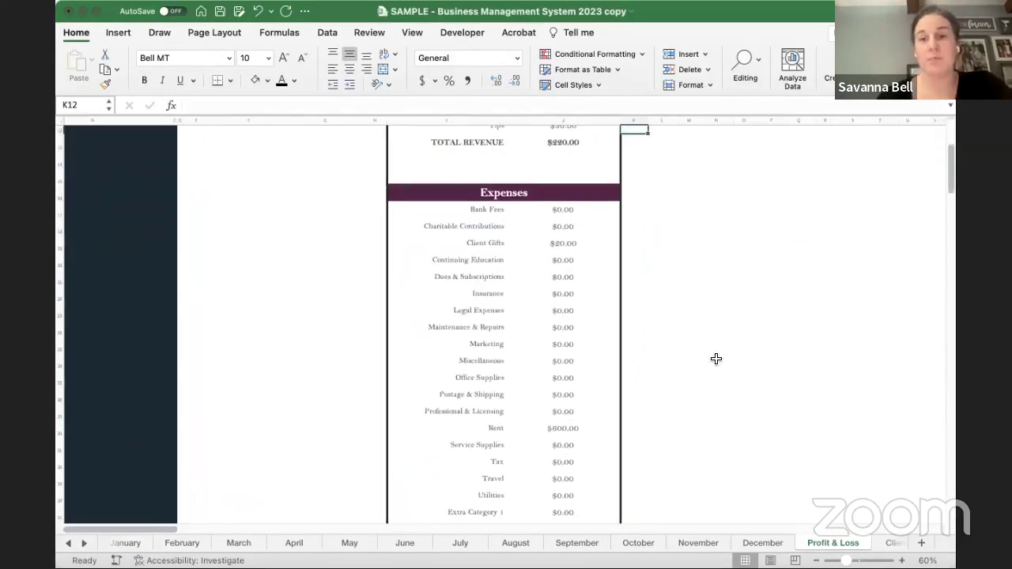
scroll(608, 206, down, 2)
scroll(608, 206, right, 2)
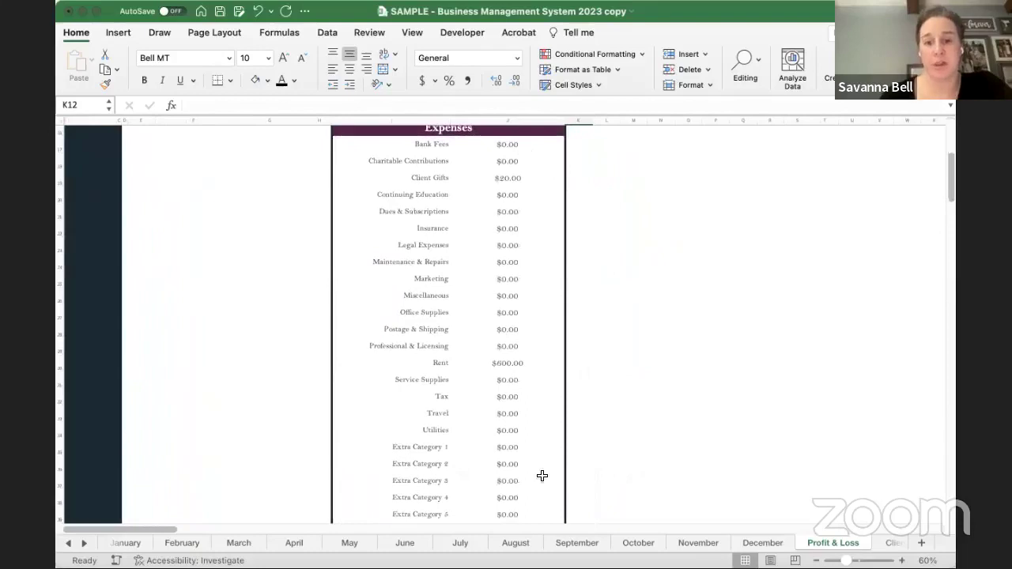
scroll(618, 442, down, 2)
scroll(618, 443, right, 1)
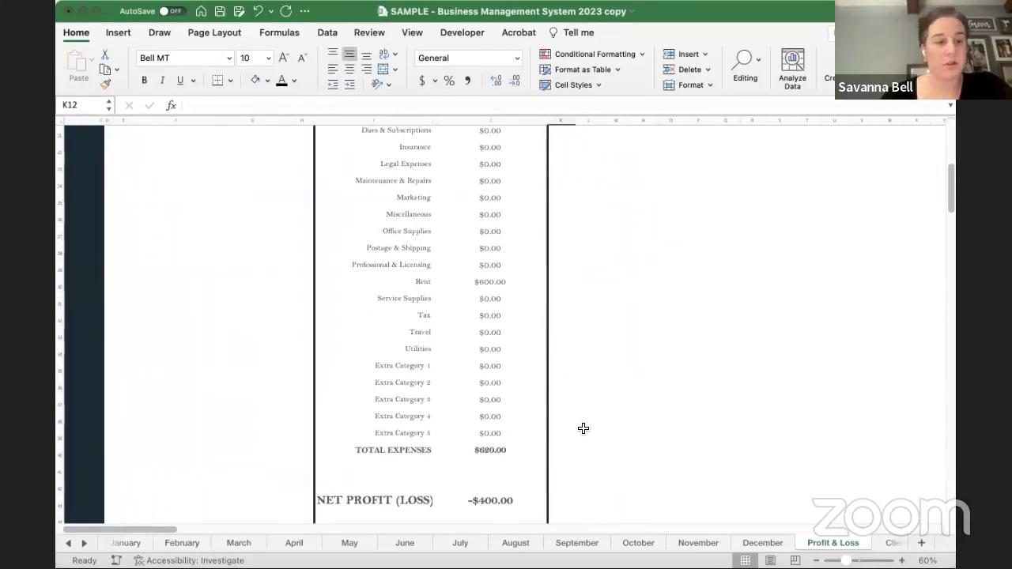
scroll(583, 427, up, 1)
scroll(582, 427, left, 1)
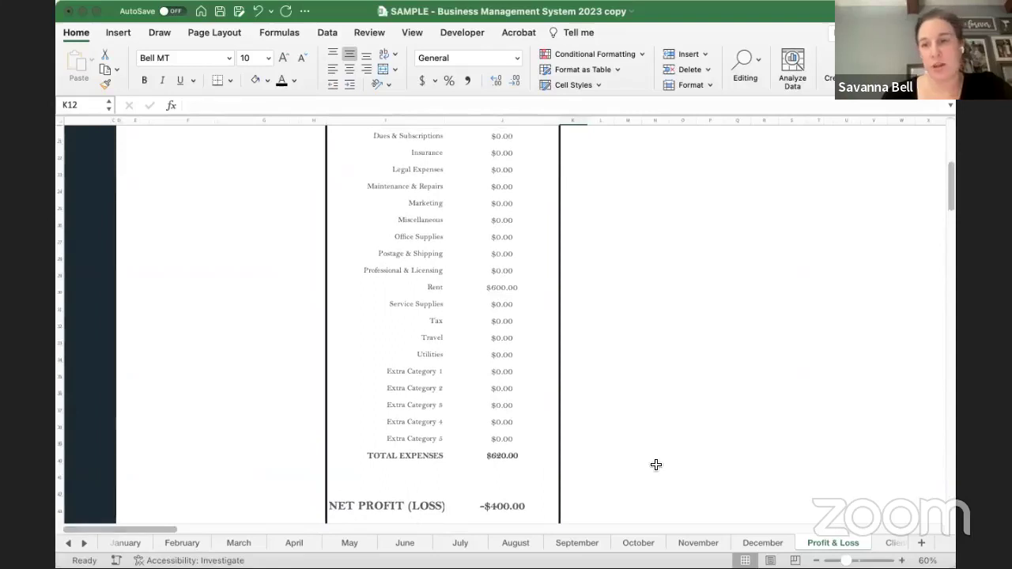
scroll(656, 465, up, 5)
scroll(655, 465, left, 2)
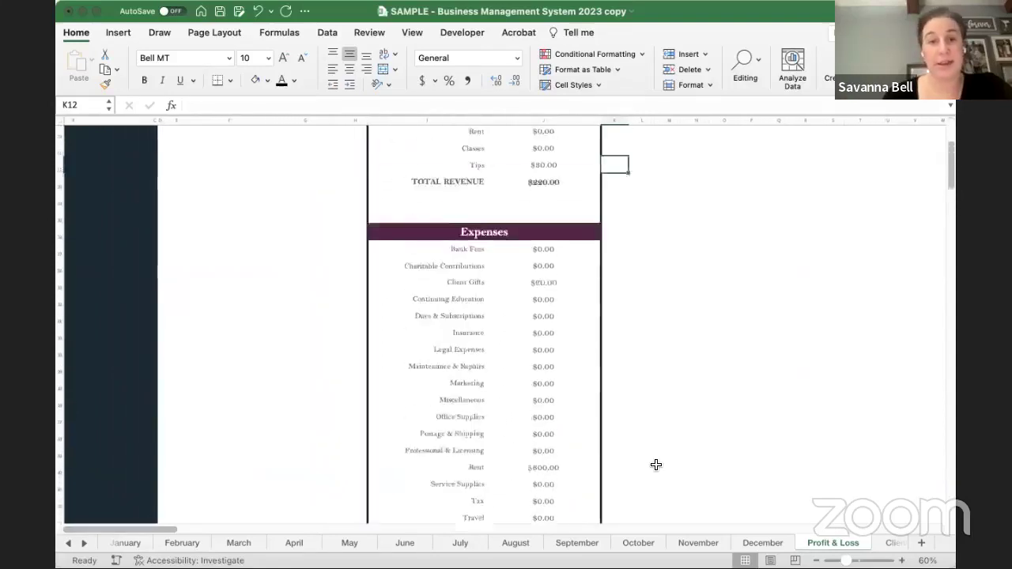
scroll(655, 465, up, 6)
scroll(464, 240, left, 1)
- Set the Profit & Loss reporting period to Annual and the month choice to Complete
click(488, 200)
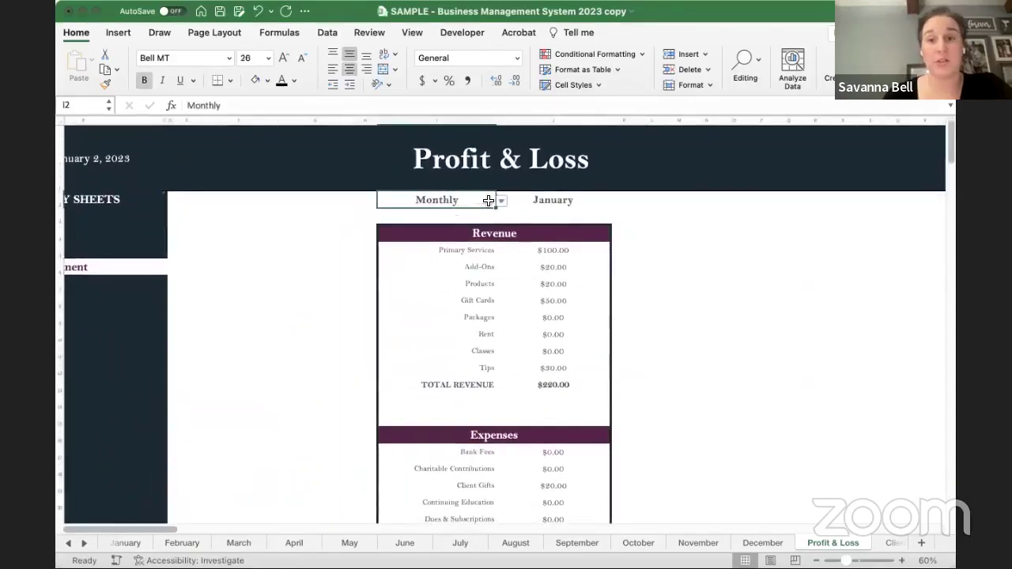
click(501, 201)
click(400, 241)
click(551, 200)
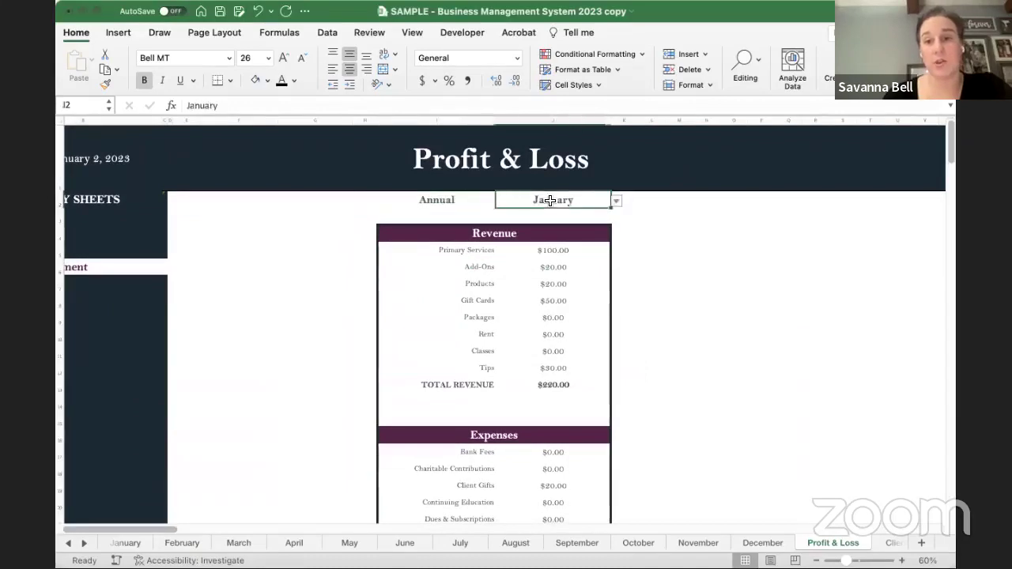
click(616, 201)
click(530, 217)
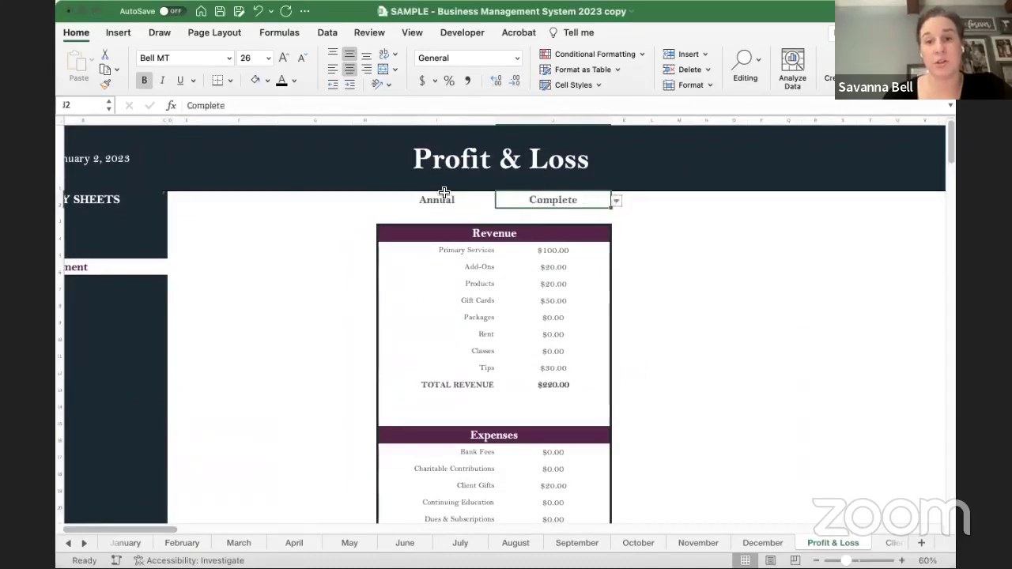
click(679, 350)
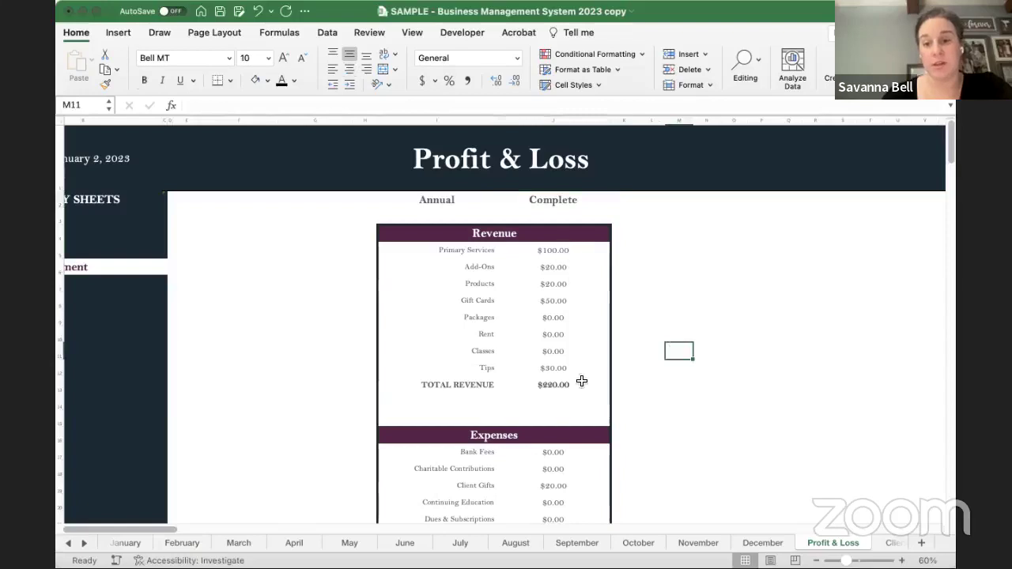
- Review the statement: $220.00 revenue, $620.00 expenses and a $400.00 net loss
scroll(664, 429, down, 5)
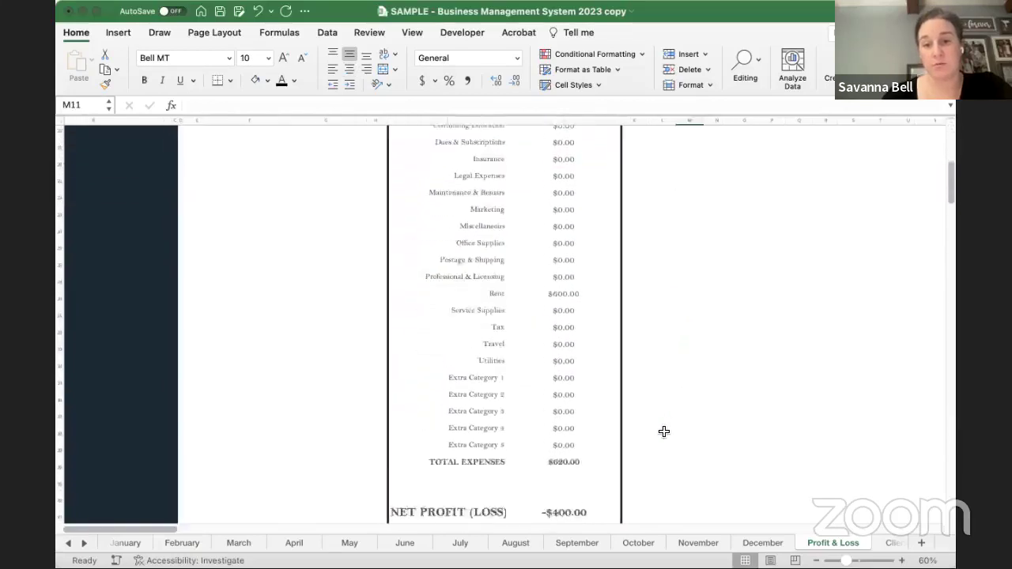
scroll(664, 431, down, 1)
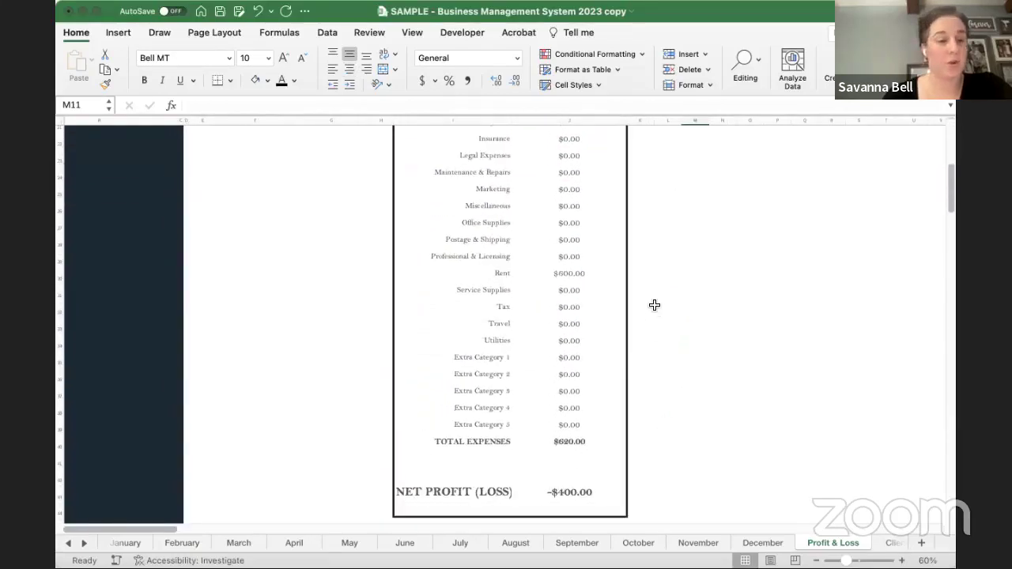
scroll(654, 306, up, 10)
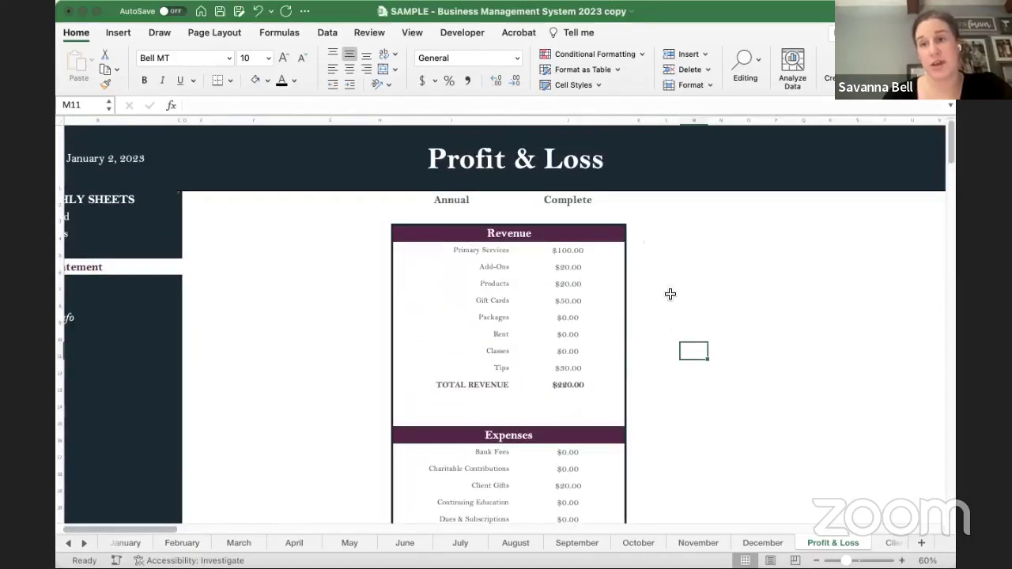
scroll(391, 269, left, 3)
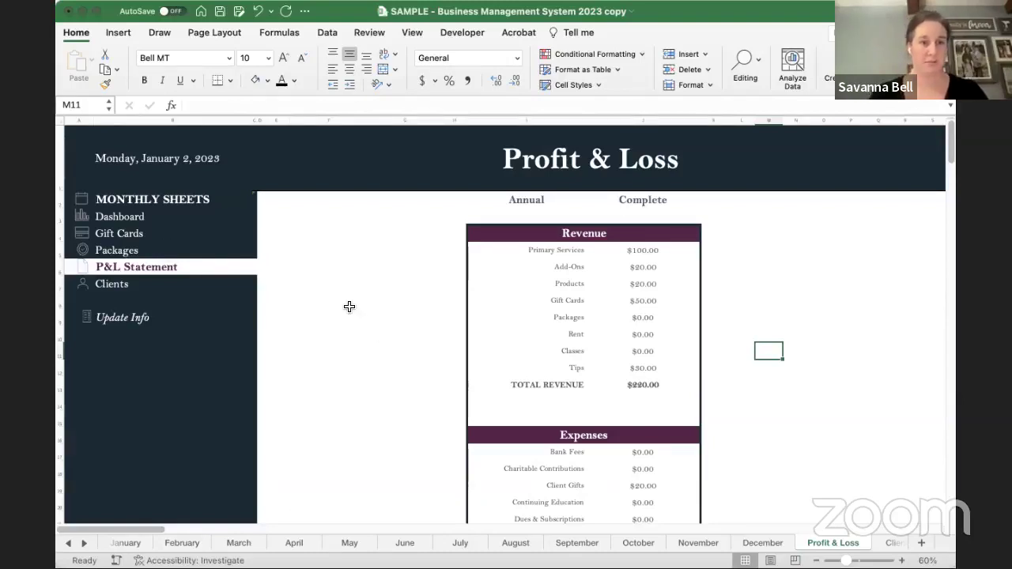
- Go to the Dashboard and scan its year-to-date stats ($220.00 gross, -$400.00 net) and monthly charts
click(118, 216)
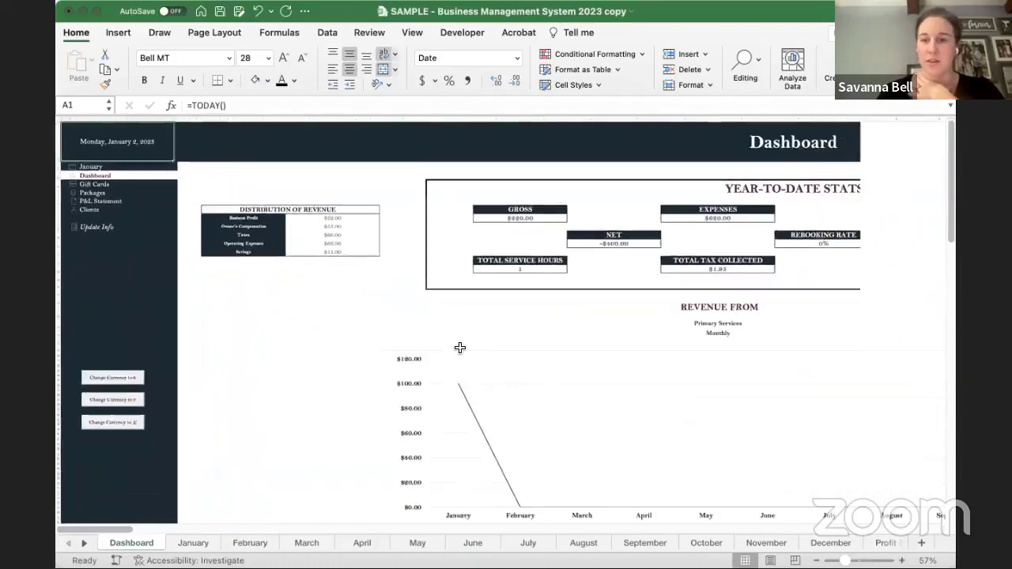
scroll(295, 313, down, 3)
scroll(295, 313, down, 5)
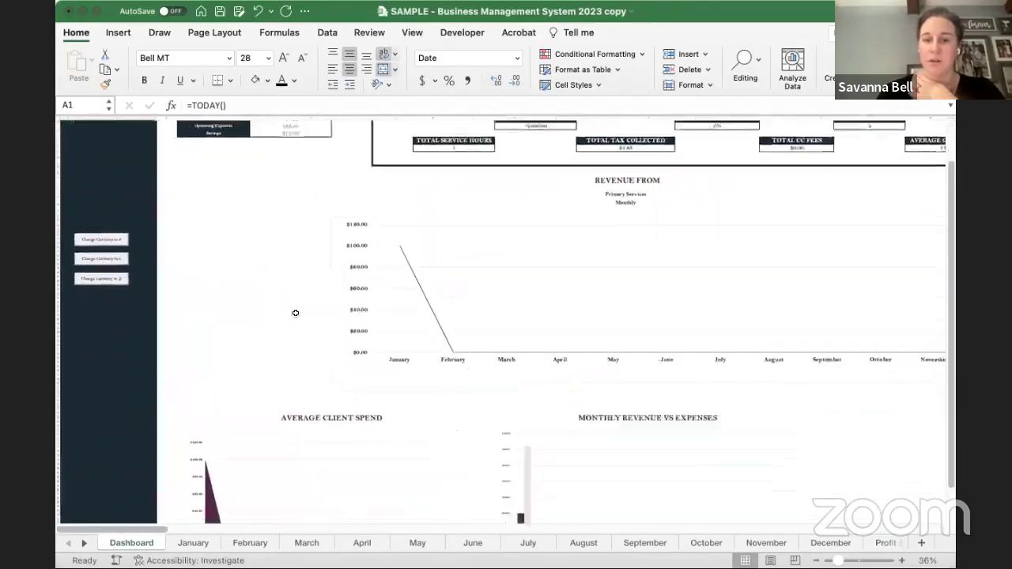
scroll(294, 314, down, 2)
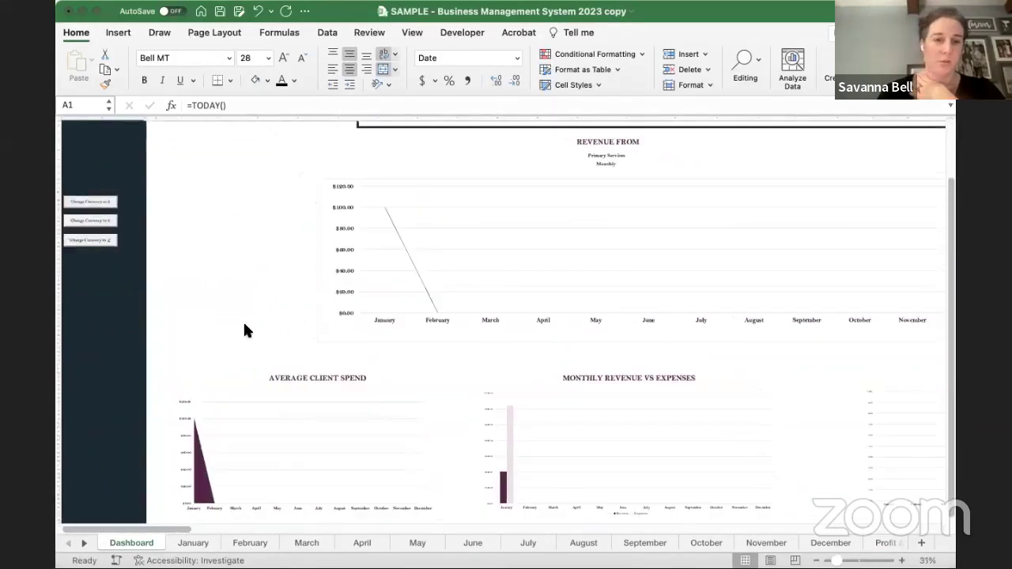
scroll(470, 387, right, 8)
scroll(470, 388, down, 1)
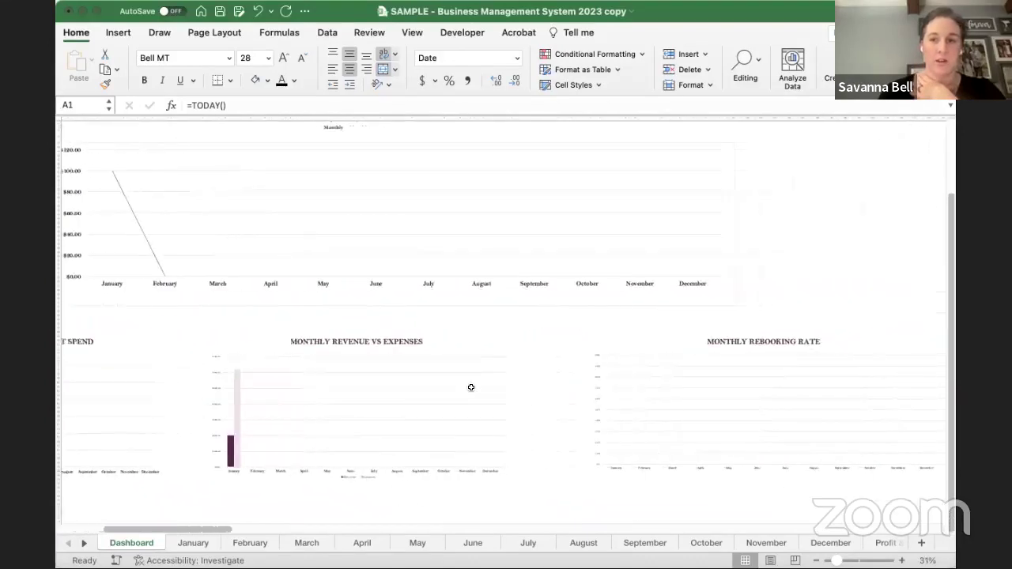
scroll(487, 362, left, 8)
scroll(487, 361, up, 1)
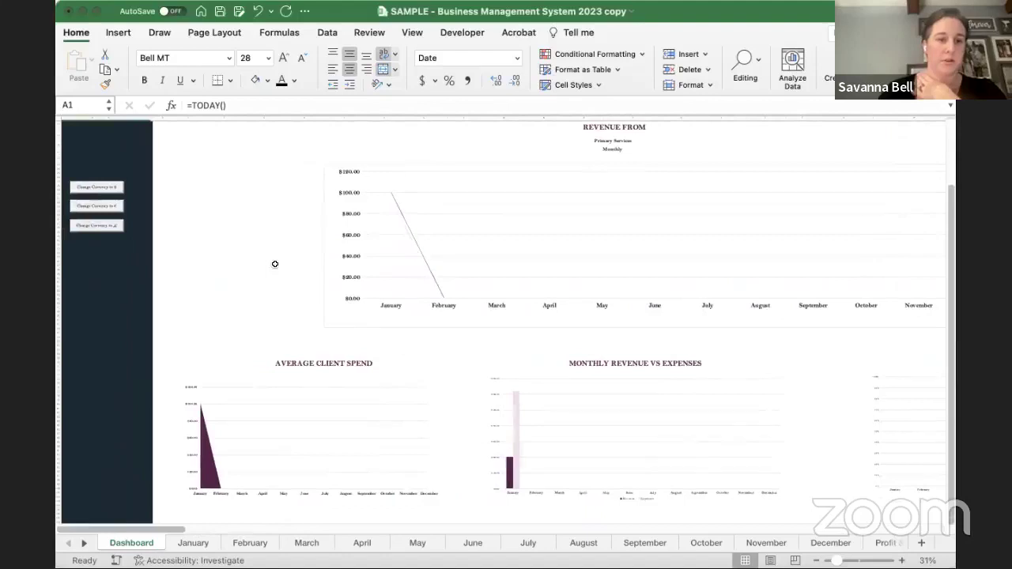
scroll(275, 264, up, 3)
scroll(275, 263, left, 1)
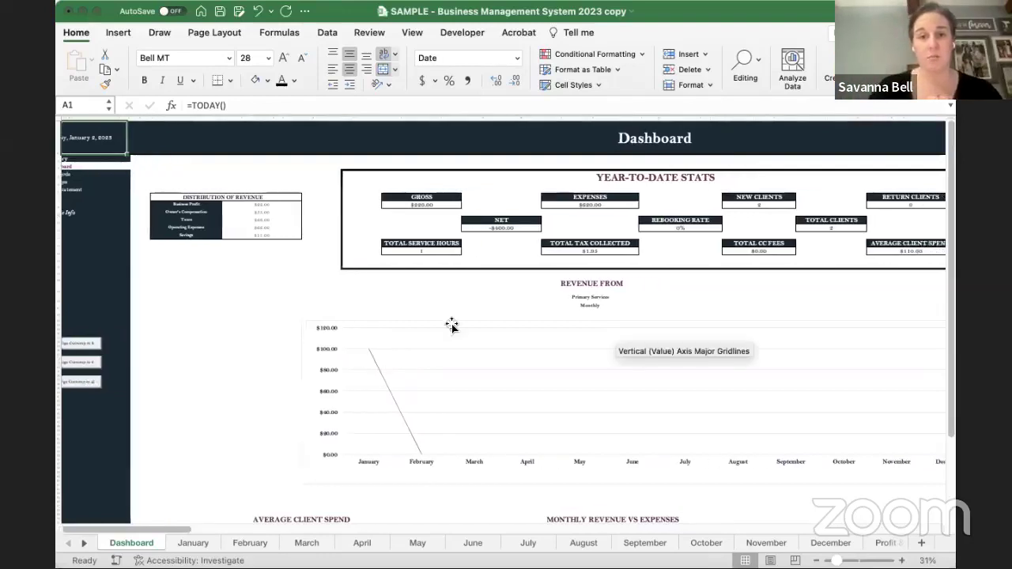
- Clear the ABC client-gifts row from January's expenses, leaving only the $600.00 Landlord rent
click(89, 158)
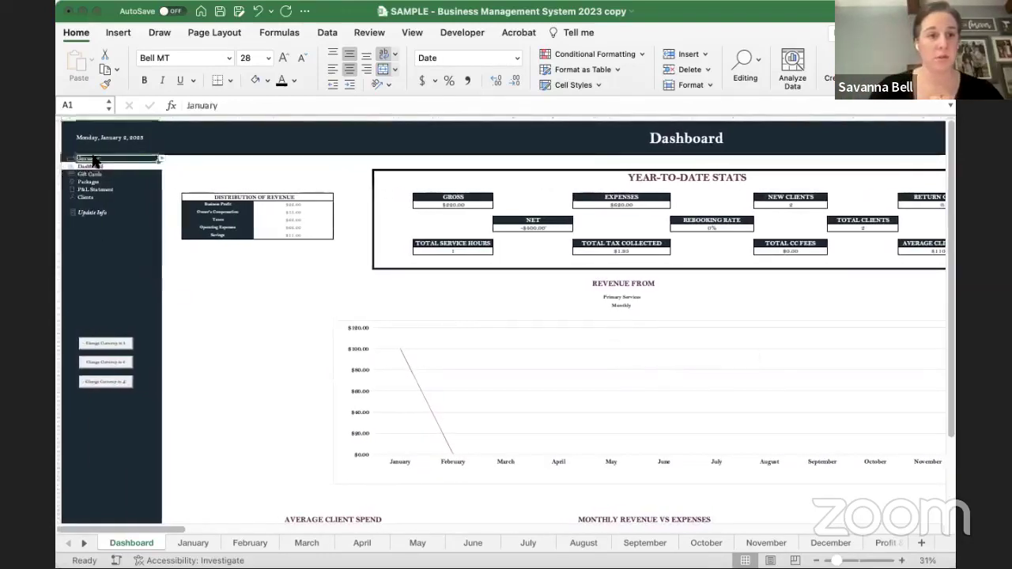
click(116, 217)
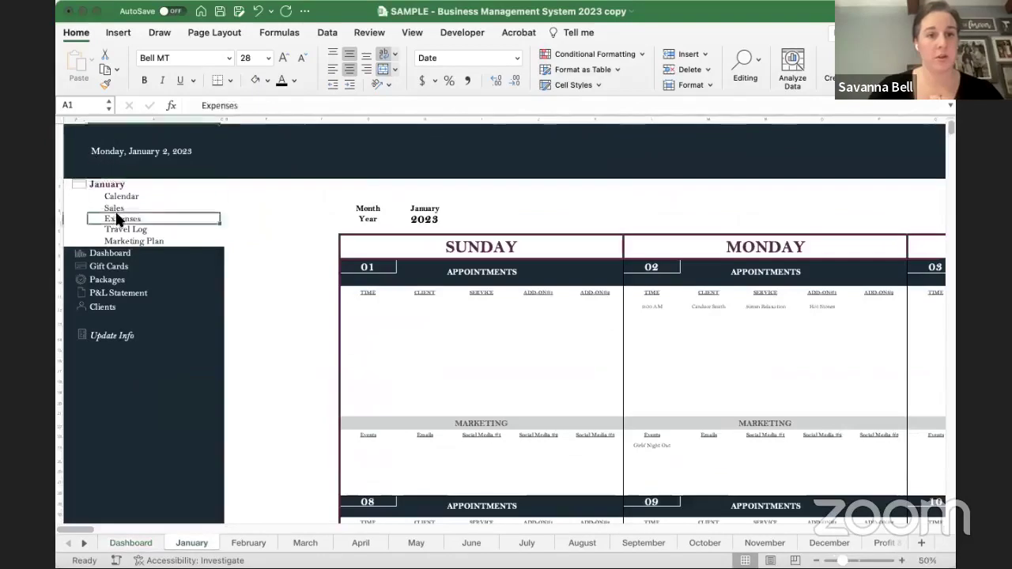
scroll(420, 280, down, 5)
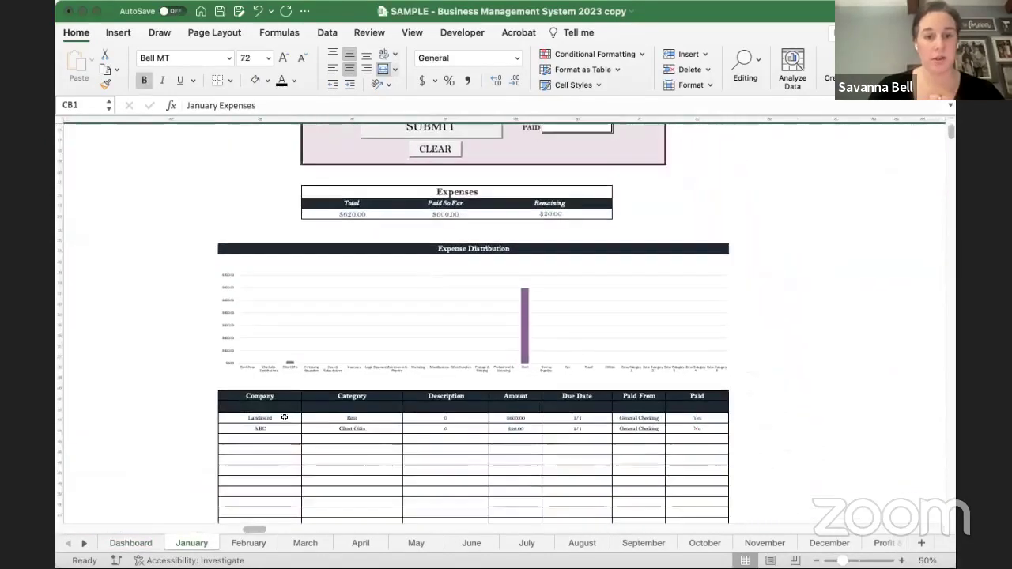
drag(264, 427, 677, 428)
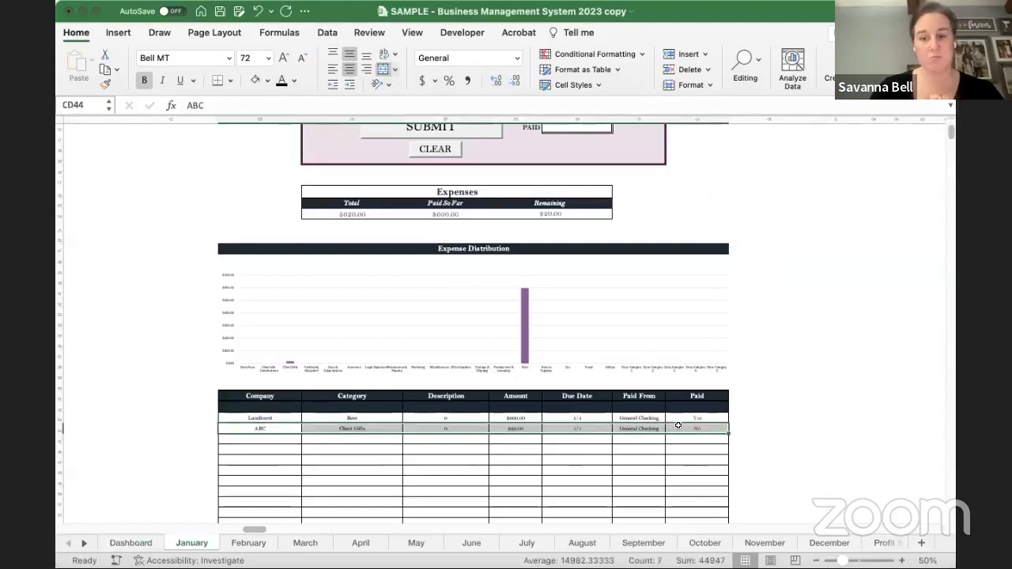
key(Delete)
click(216, 342)
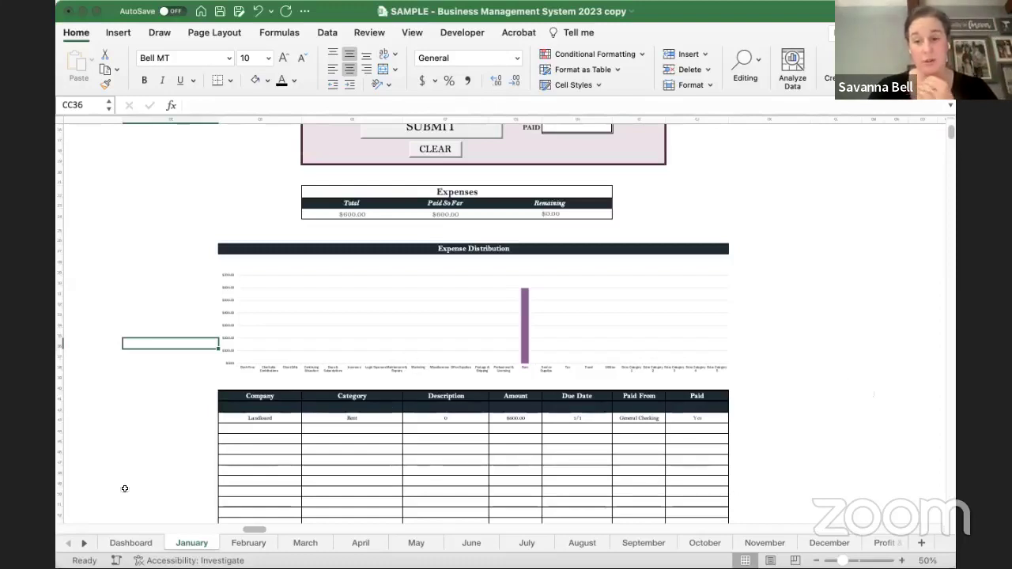
- Open the Enter Info sheet through the Dashboard's Update Info link
click(131, 543)
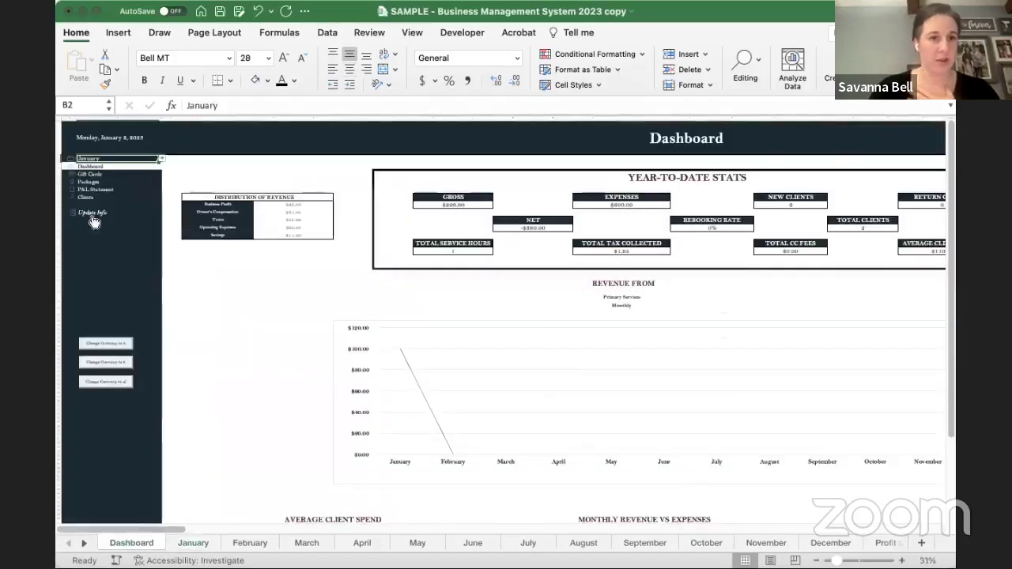
click(94, 220)
scroll(599, 413, down, 5)
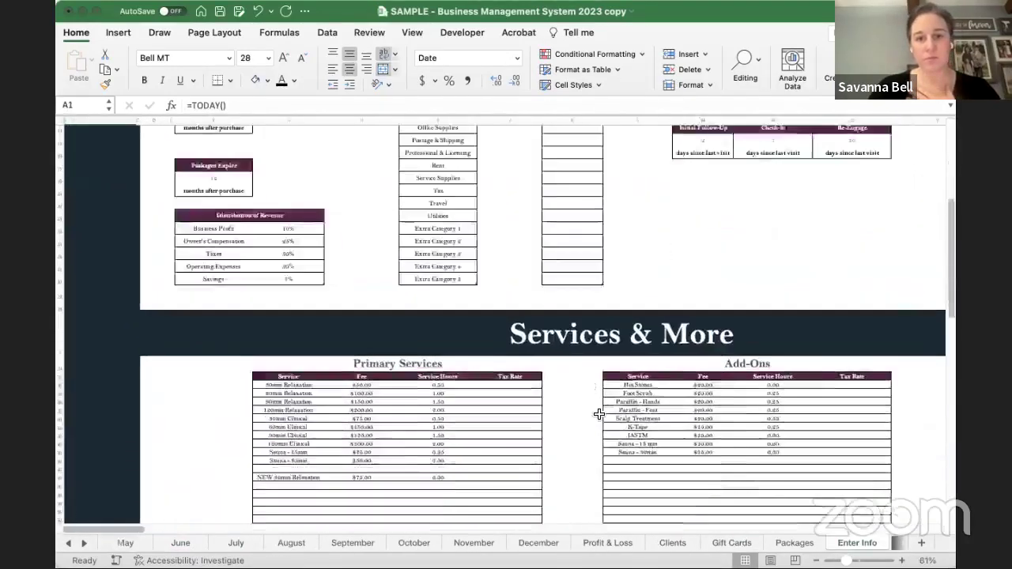
scroll(599, 414, down, 5)
scroll(599, 413, right, 2)
- Highlight the Primary Services and Add-Ons tables and look across the Services & More lists
click(474, 472)
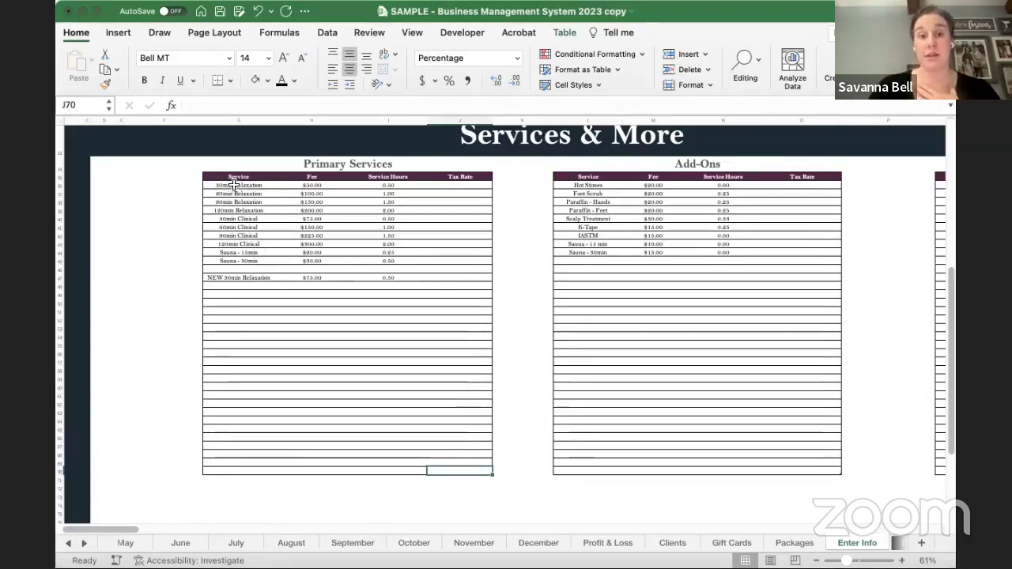
drag(234, 185, 474, 472)
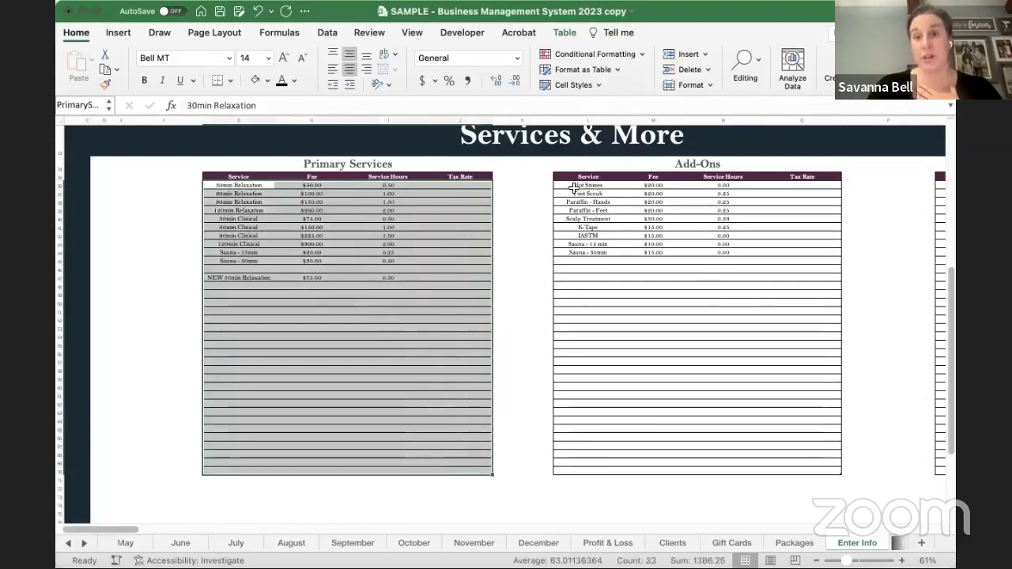
drag(574, 188, 799, 468)
scroll(778, 416, right, 5)
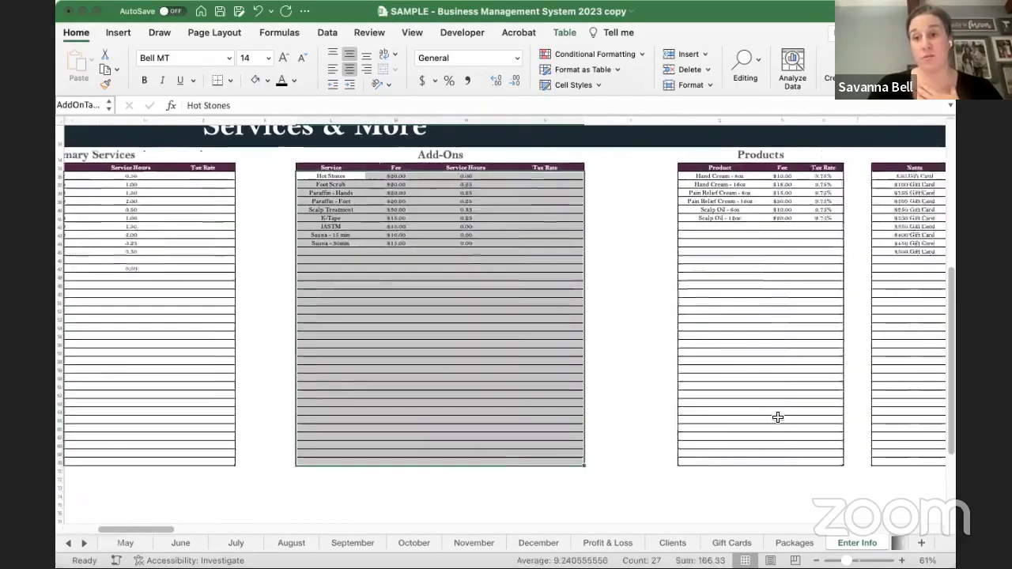
scroll(778, 417, right, 2)
scroll(516, 309, right, 1)
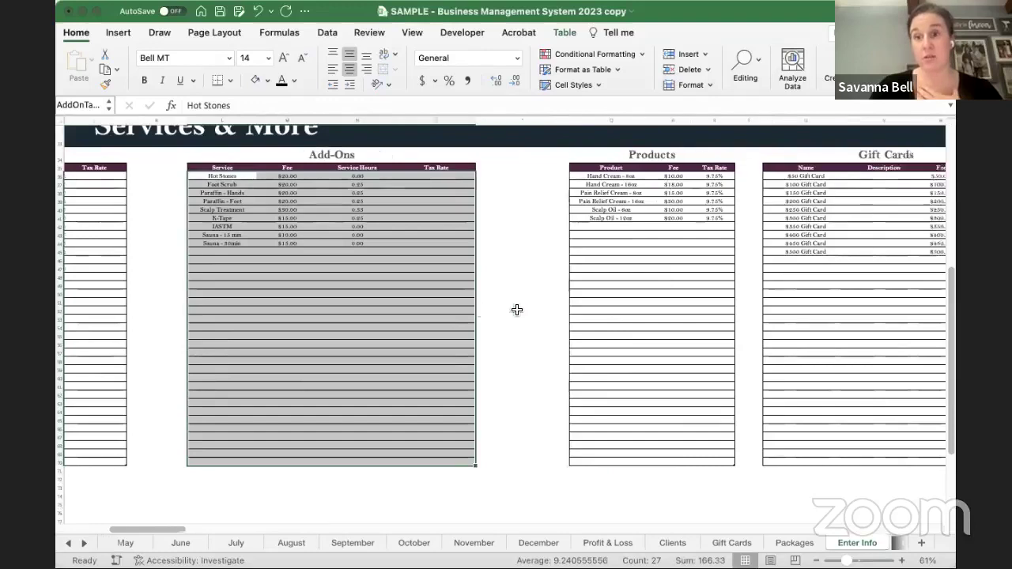
scroll(516, 309, right, 8)
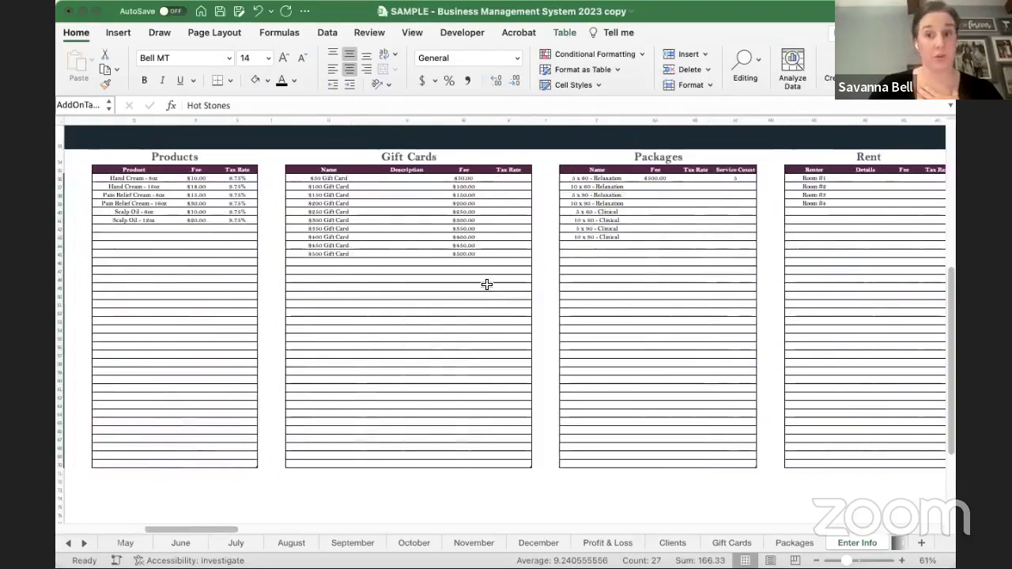
scroll(486, 284, left, 12)
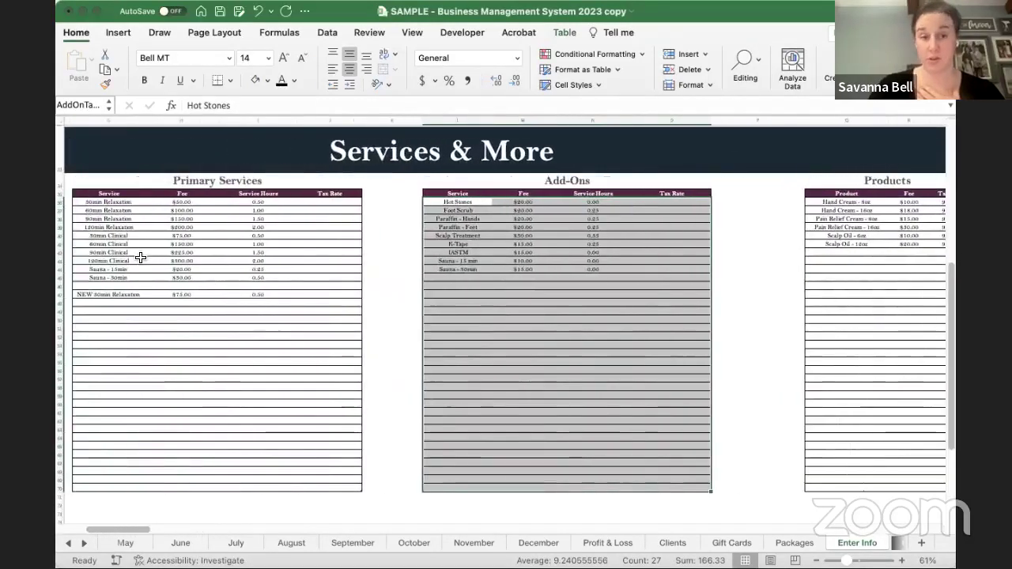
scroll(287, 293, left, 3)
scroll(291, 298, up, 1)
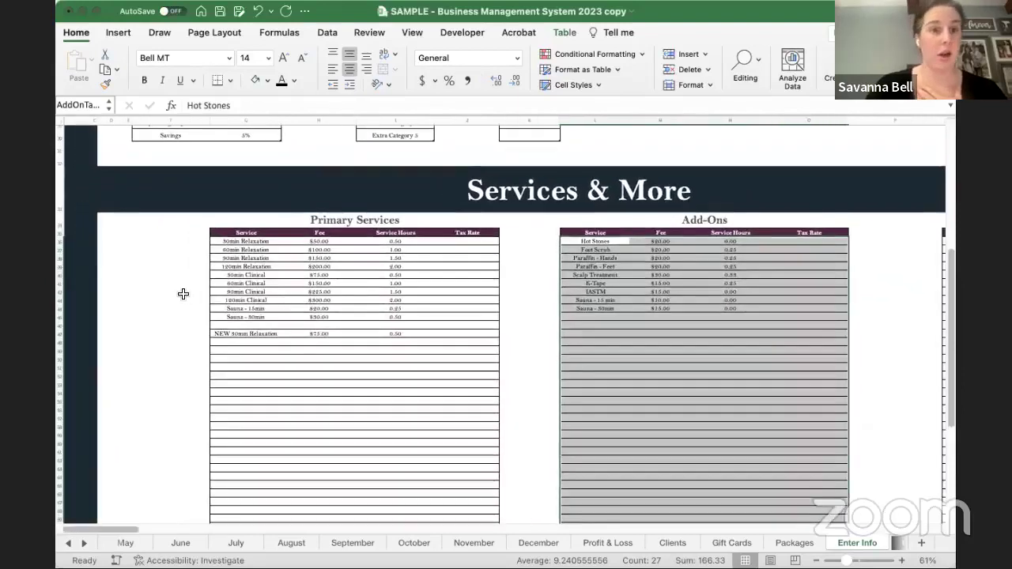
- Browse the remaining lists: Gift Cards, Packages, Rent rooms and Classes
click(183, 293)
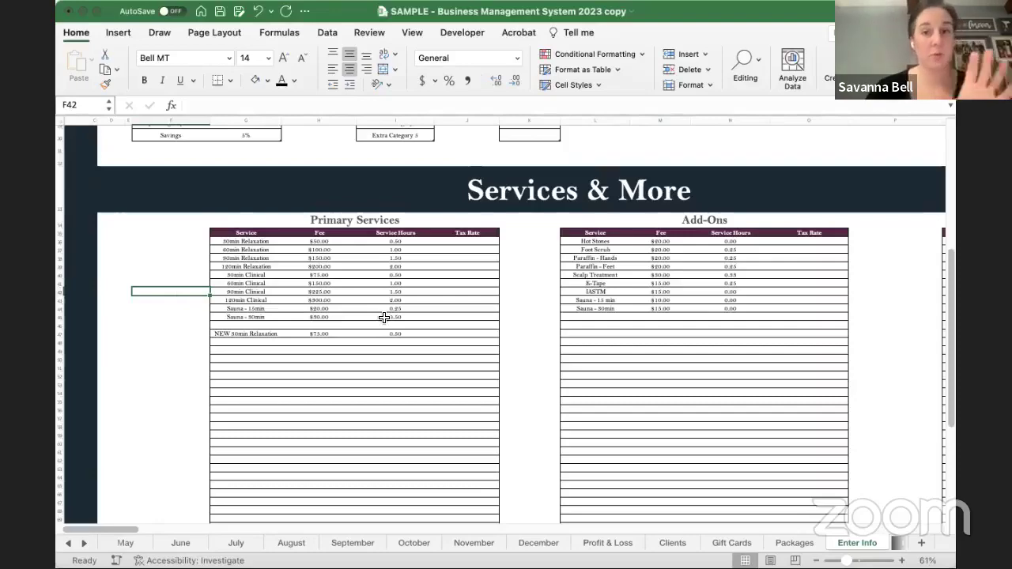
scroll(384, 317, down, 2)
scroll(383, 317, right, 10)
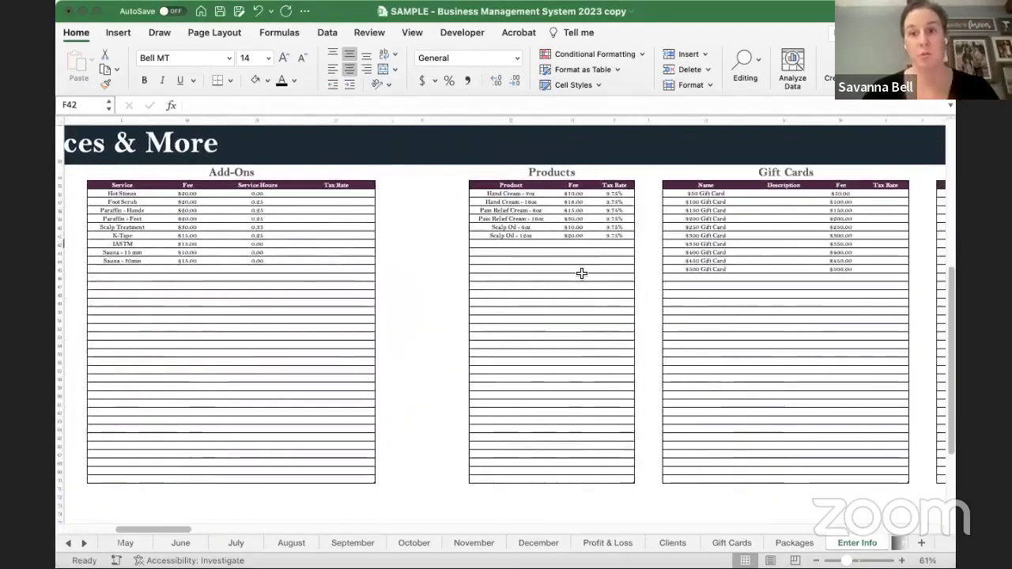
scroll(581, 273, right, 12)
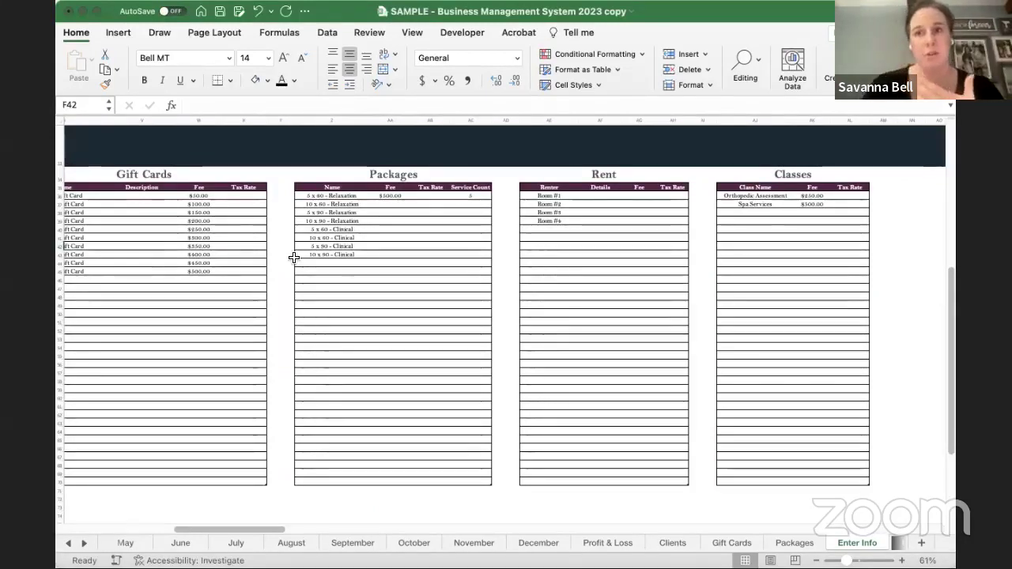
scroll(293, 258, left, 10)
scroll(293, 258, up, 5)
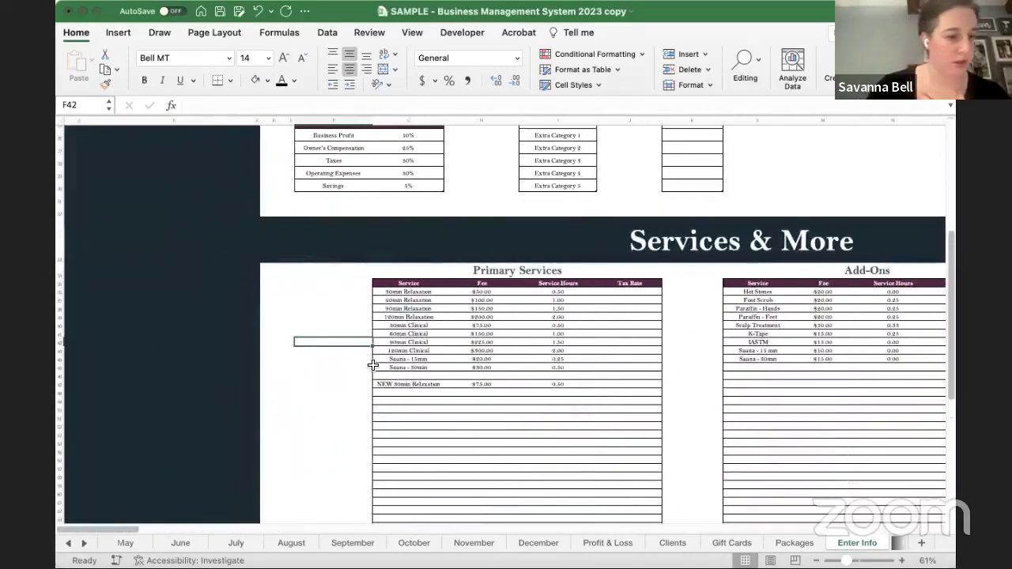